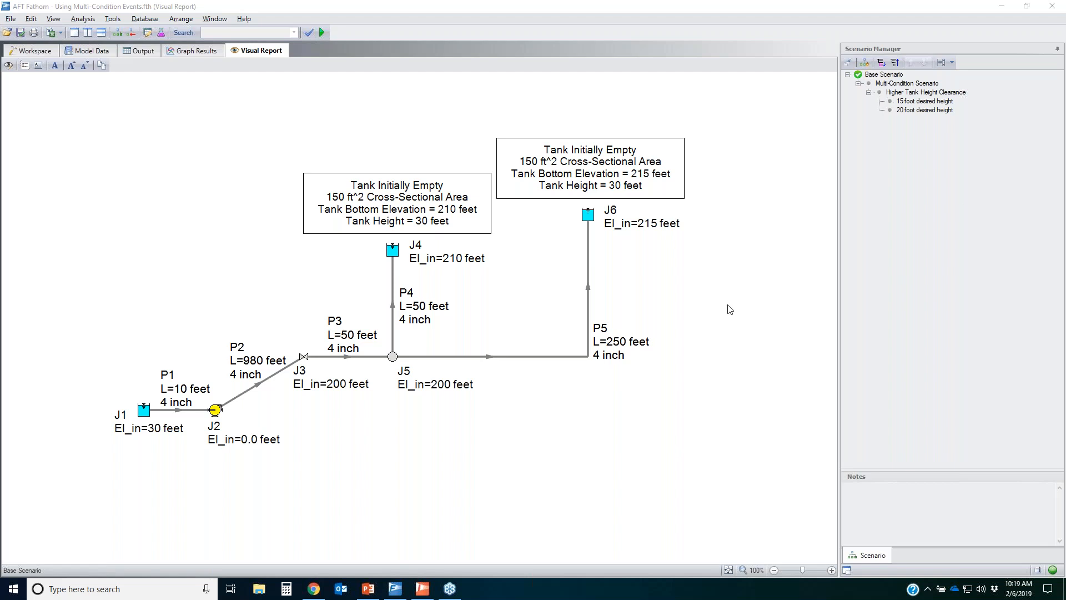
Switch to the model workspace and look at the lower reservoir J1's properties.
click(731, 483)
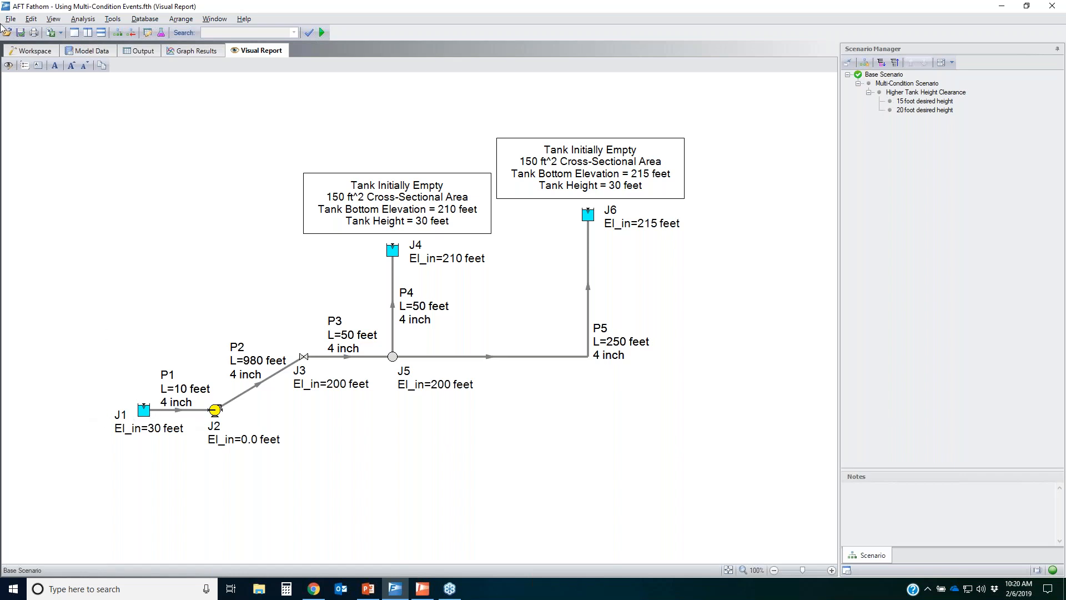
click(34, 52)
click(193, 414)
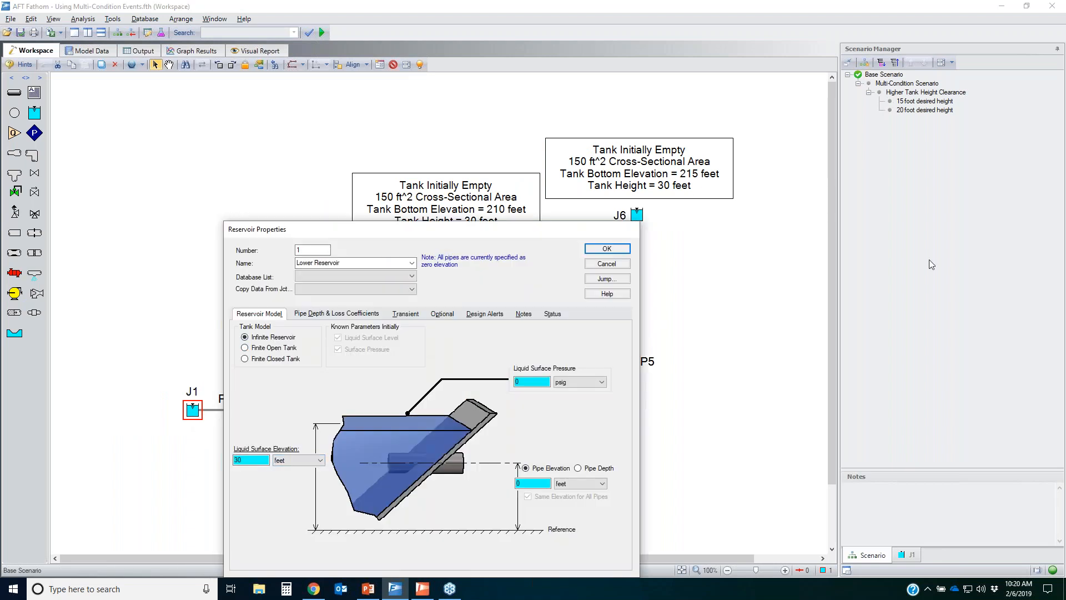
click(611, 264)
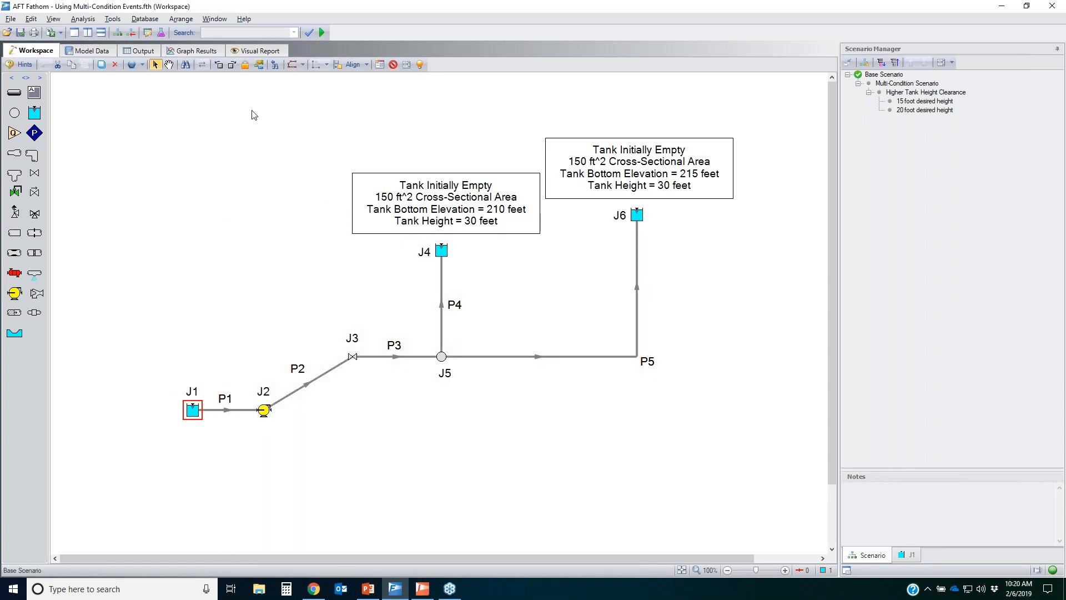
Check which modules are activated, keeping XTS (Extended Time Simulation) enabled.
click(113, 19)
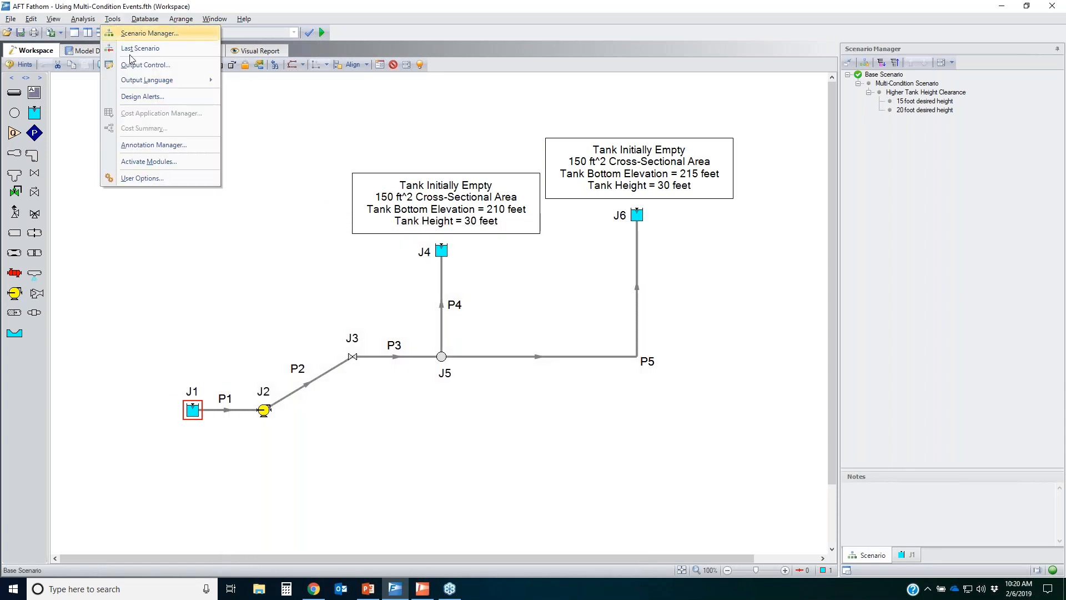
click(149, 162)
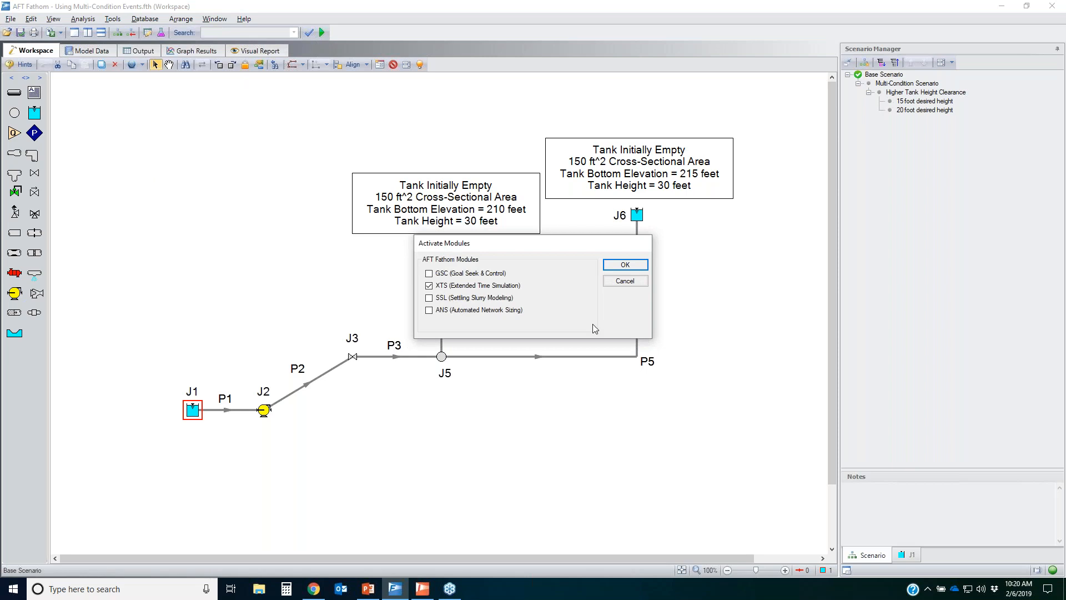
click(637, 283)
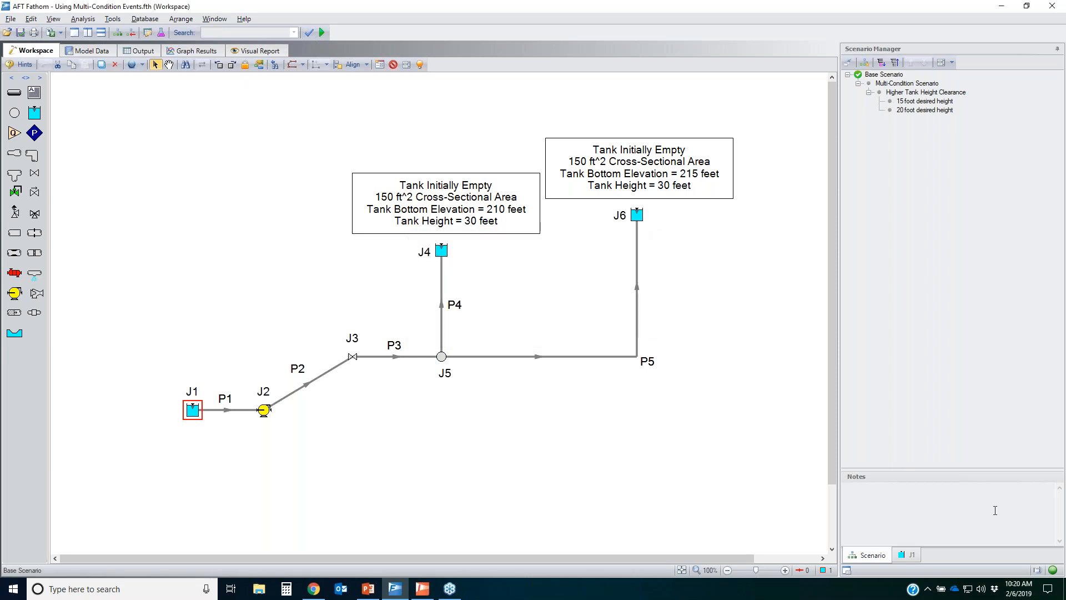
click(1037, 570)
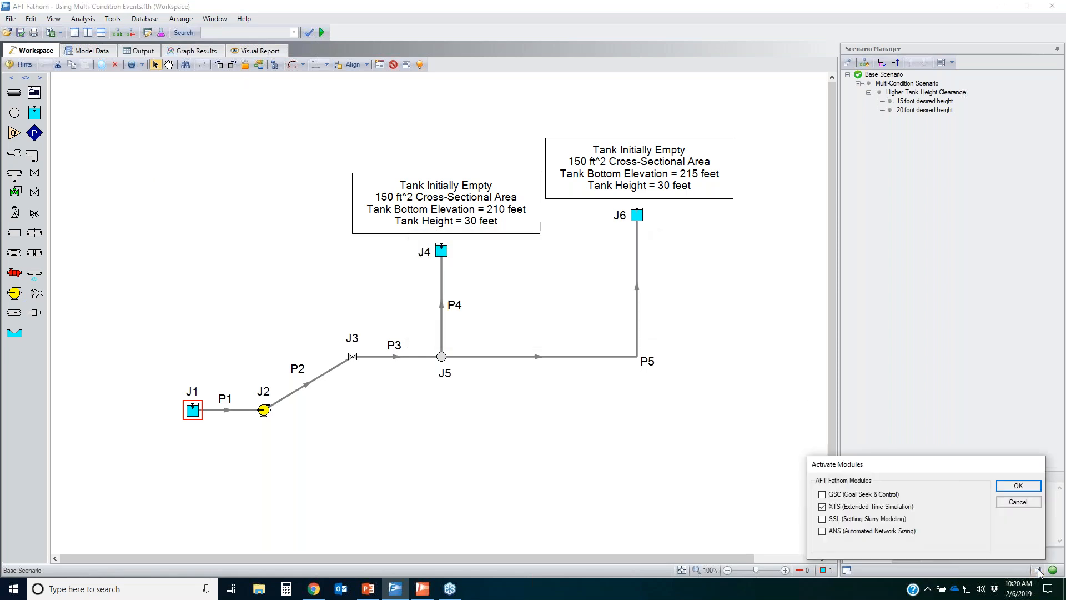
click(1018, 486)
Examine the infinite reservoir and finite open or closed tank model options for reservoir J1.
click(262, 451)
double_click(192, 411)
drag(486, 229, 509, 165)
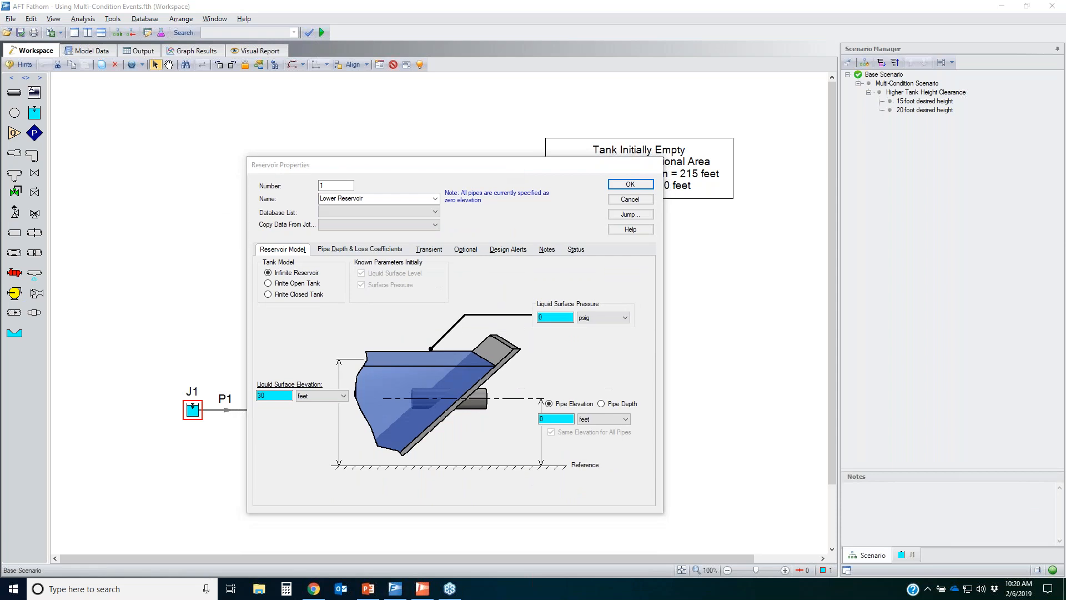
drag(325, 276, 334, 256)
mouse_move(330, 271)
mouse_down()
mouse_move(275, 303)
mouse_move(255, 299)
mouse_move(270, 282)
mouse_up()
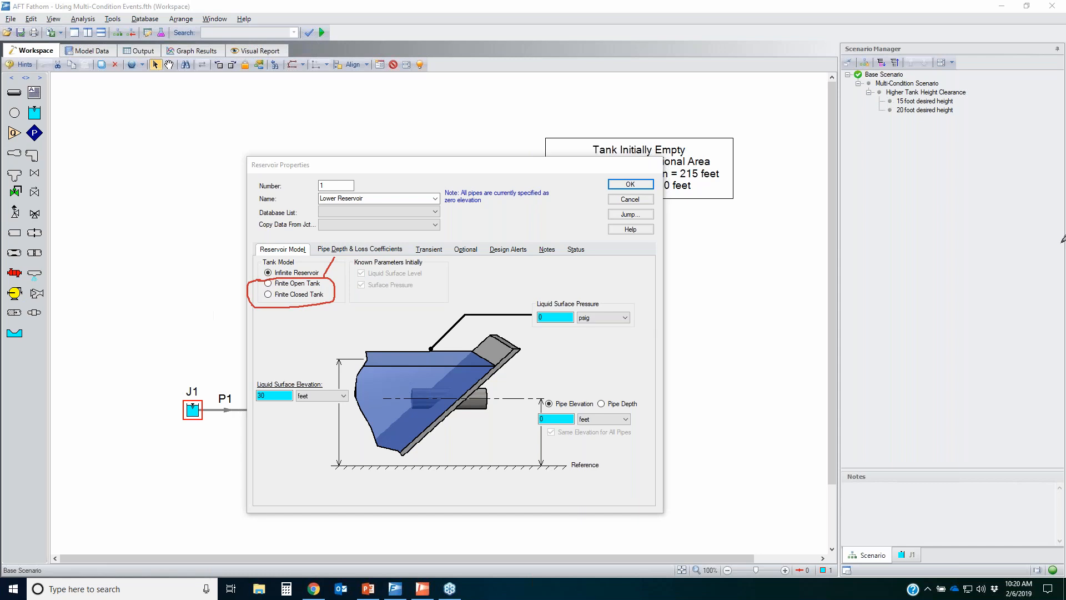
key(Escape)
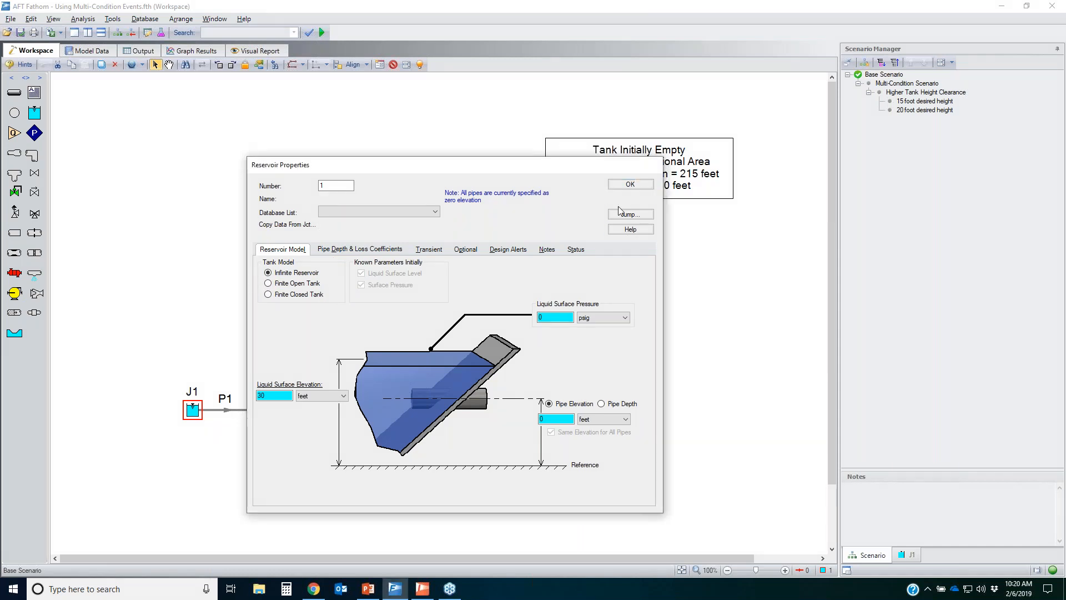
click(625, 200)
Inspect pump J2's NPSHR and efficiency curves and valve J3's elevation and loss model.
click(262, 412)
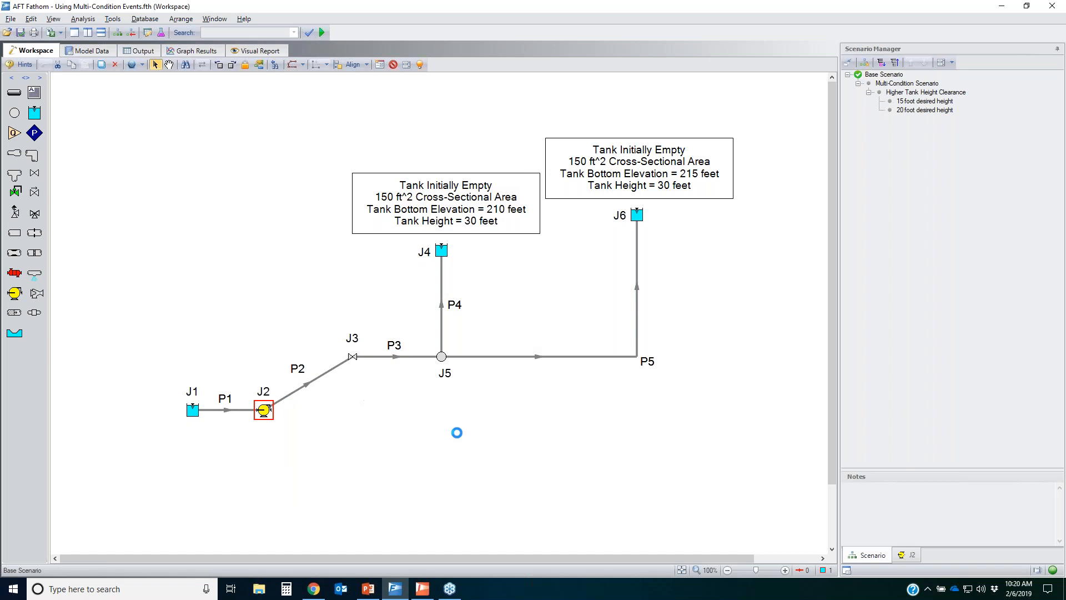
click(523, 448)
click(545, 448)
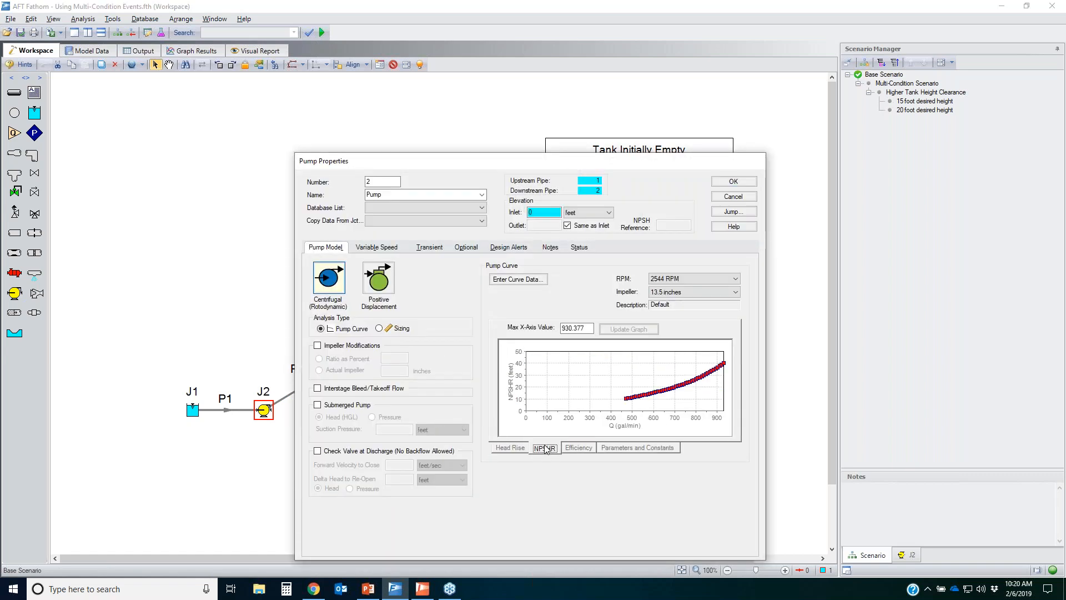
click(580, 449)
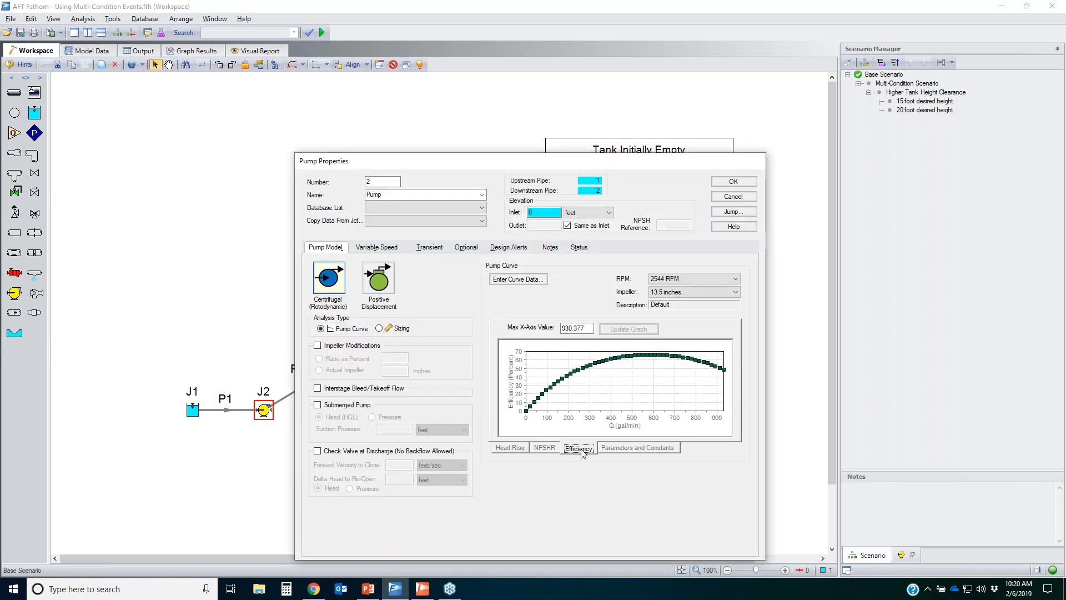
click(732, 197)
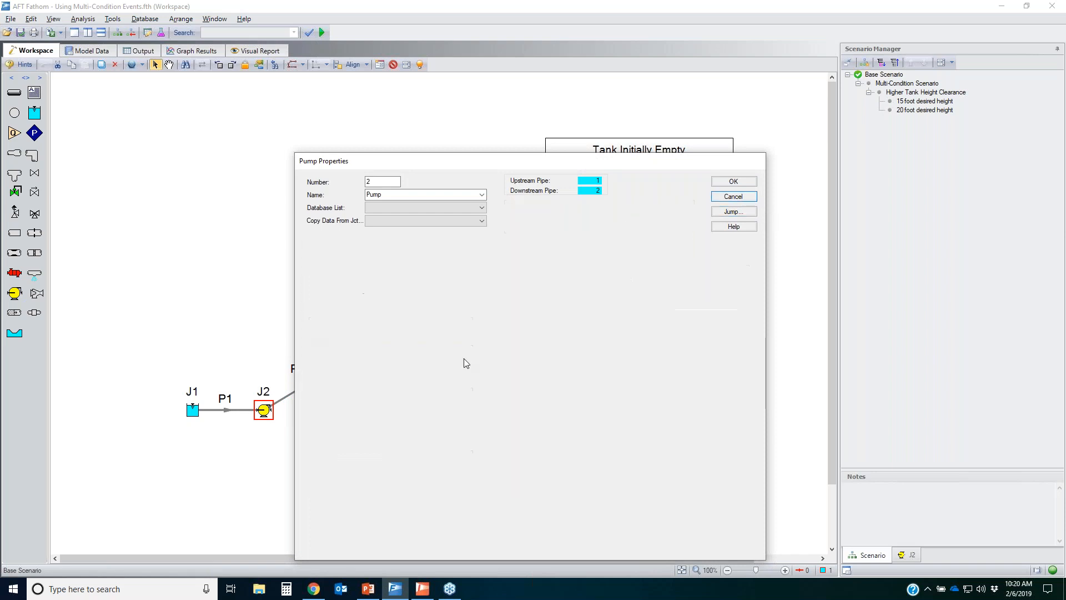
click(354, 359)
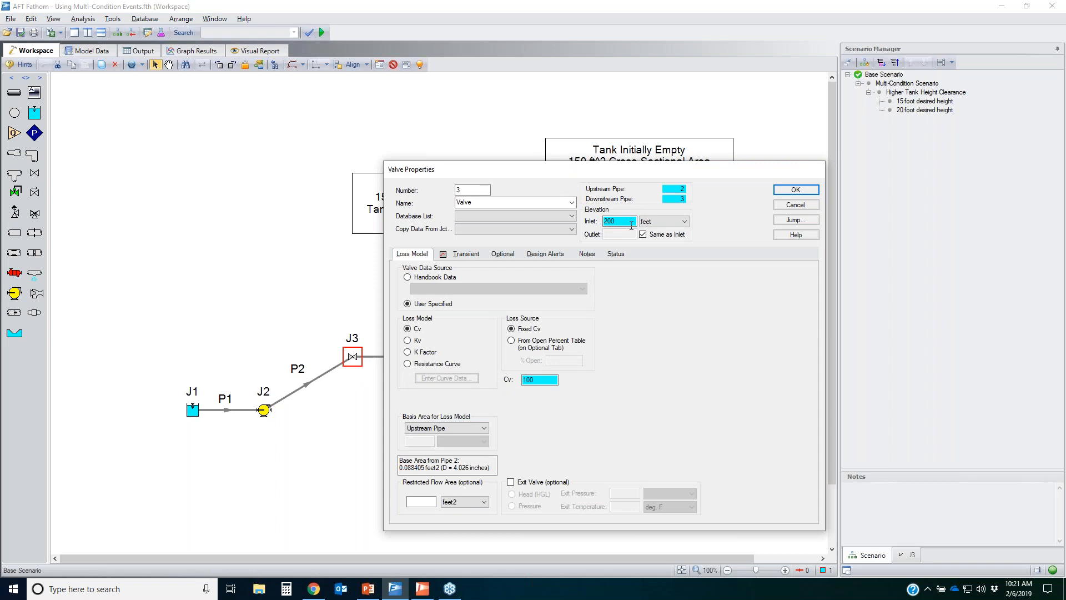
click(795, 205)
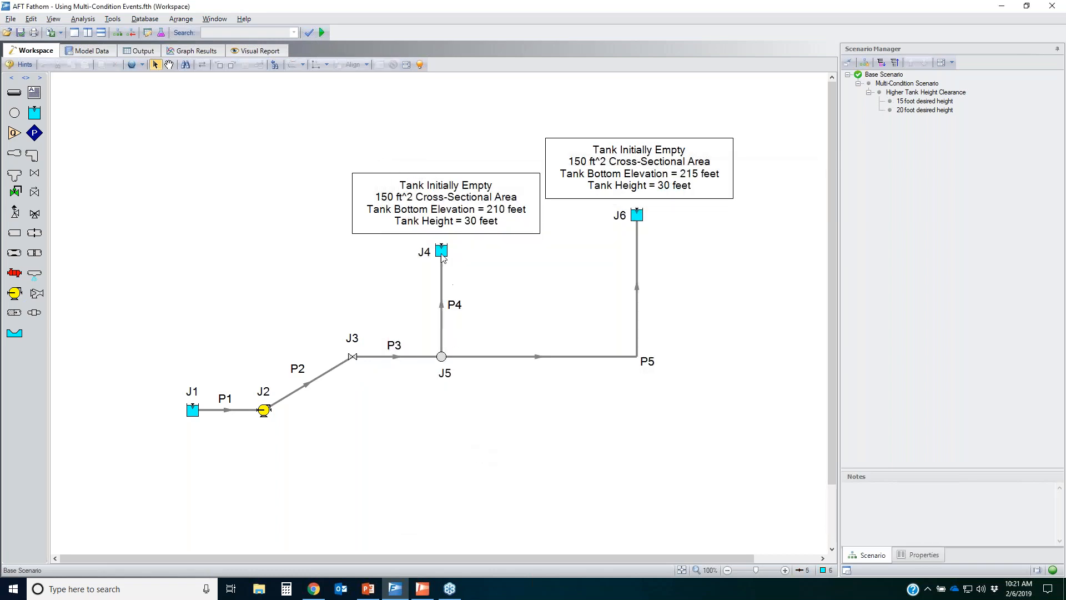
Examine the cross-sectional area, initial liquid height, tank bottom elevation and pipe elevation of upper reservoir J4.
double_click(441, 250)
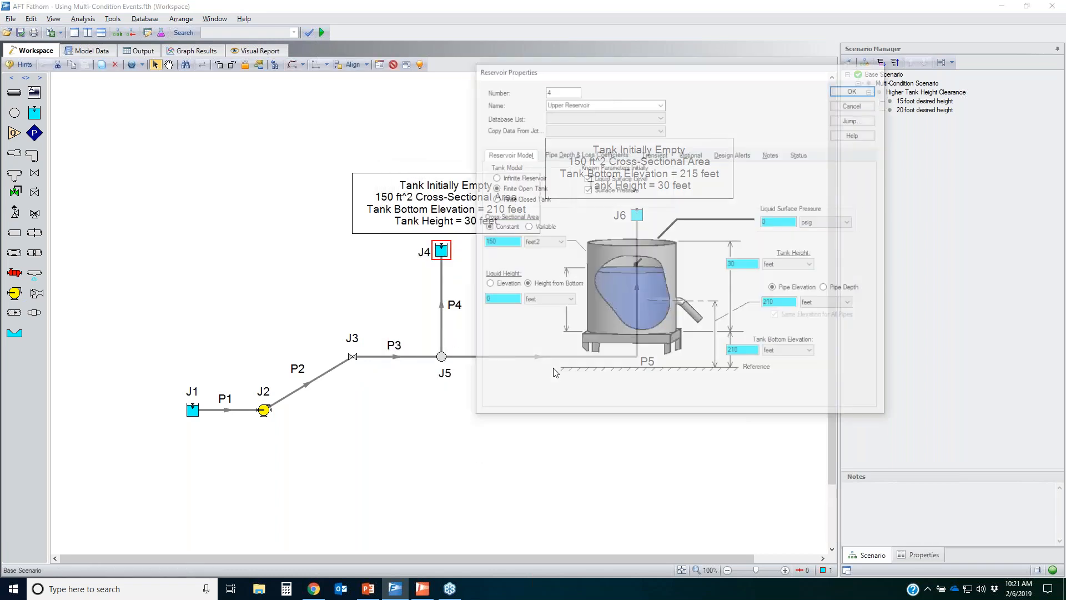
click(509, 242)
double_click(509, 241)
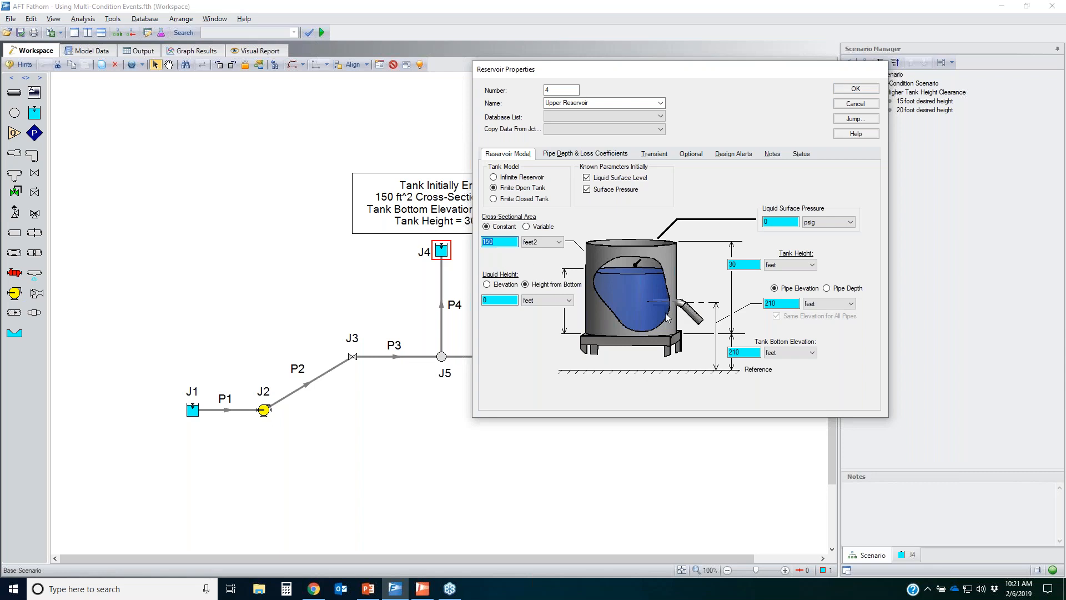
click(506, 301)
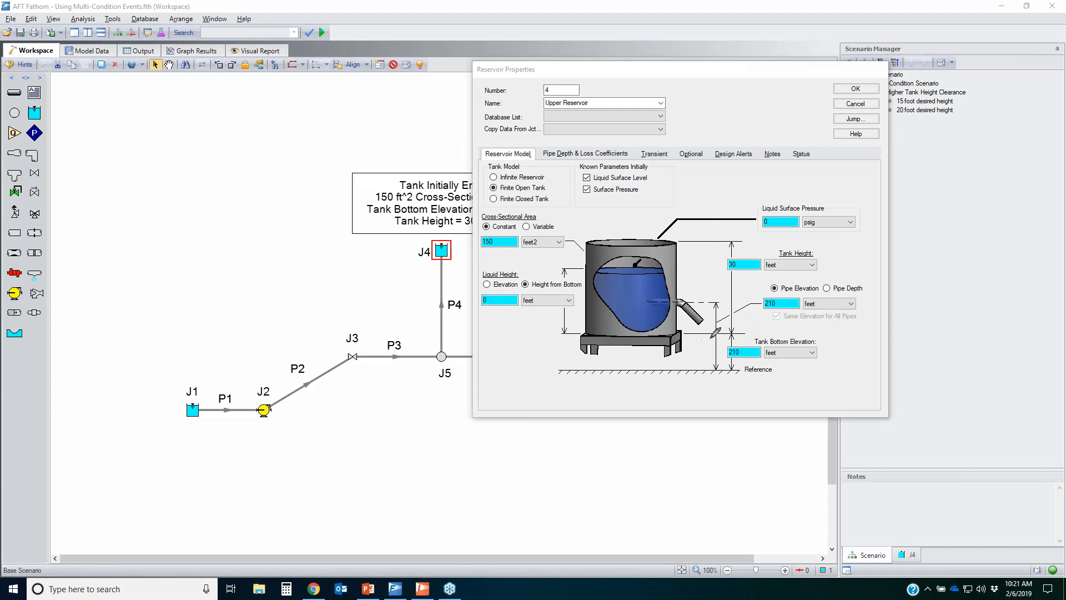
mouse_move(678, 332)
mouse_down()
mouse_move(843, 337)
mouse_move(702, 361)
mouse_move(706, 325)
mouse_move(747, 355)
mouse_move(736, 336)
mouse_up()
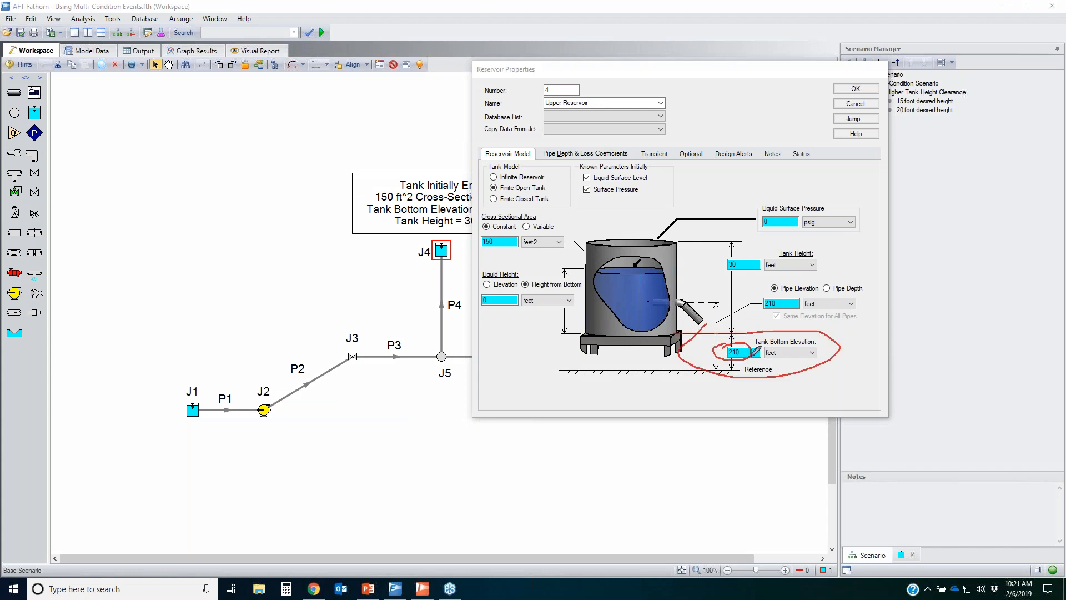
mouse_move(766, 284)
mouse_down()
mouse_move(878, 301)
mouse_move(745, 290)
mouse_move(769, 284)
mouse_up()
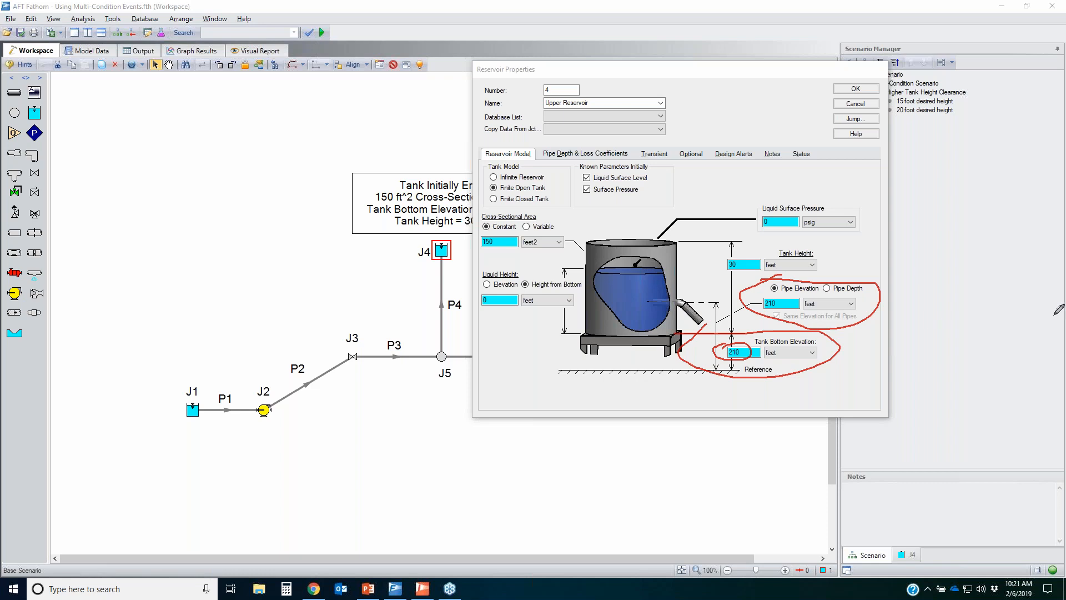
key(e)
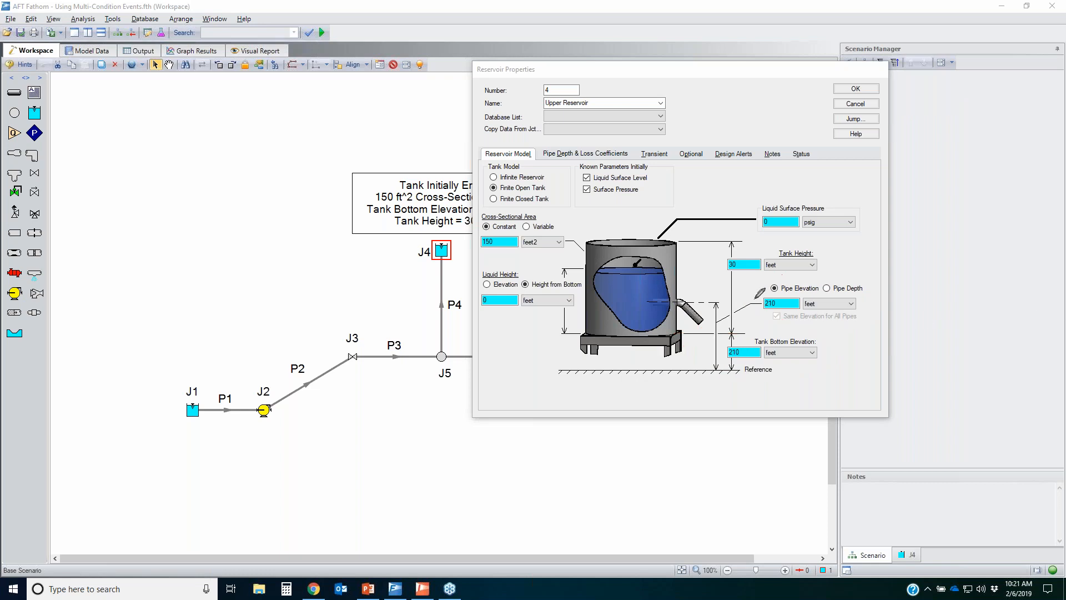
Compare the pipe elevation and pipe depth options for reservoir J4 and check its tank height.
mouse_move(756, 282)
mouse_down()
mouse_move(865, 293)
mouse_move(869, 308)
mouse_move(774, 321)
mouse_move(762, 275)
mouse_up()
mouse_move(874, 276)
mouse_down()
mouse_move(839, 283)
mouse_move(856, 304)
mouse_up()
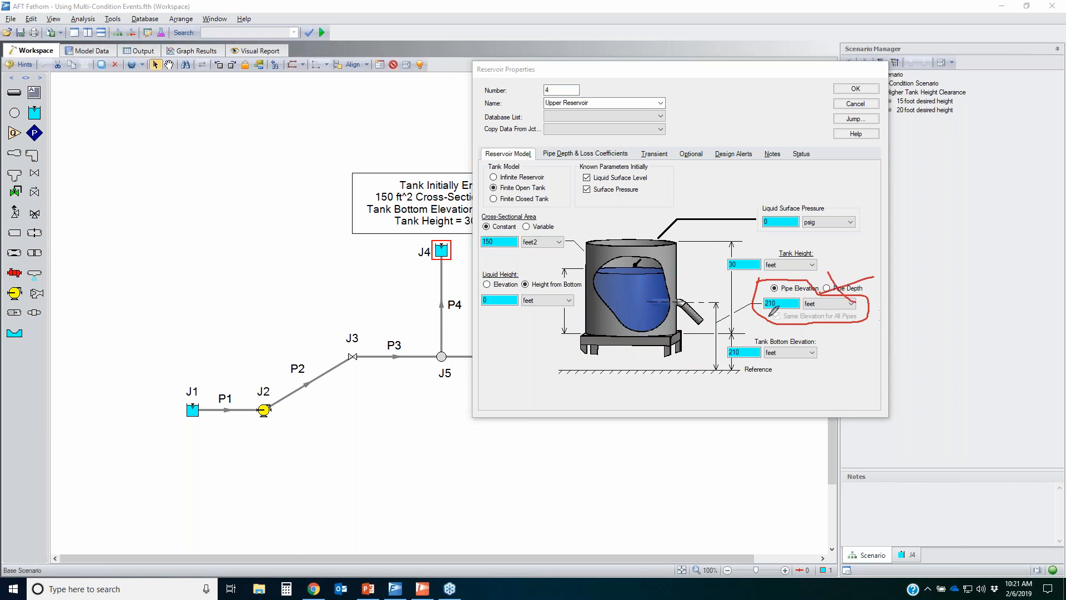
mouse_move(597, 270)
mouse_down()
mouse_move(660, 273)
mouse_move(622, 261)
mouse_move(699, 271)
mouse_up()
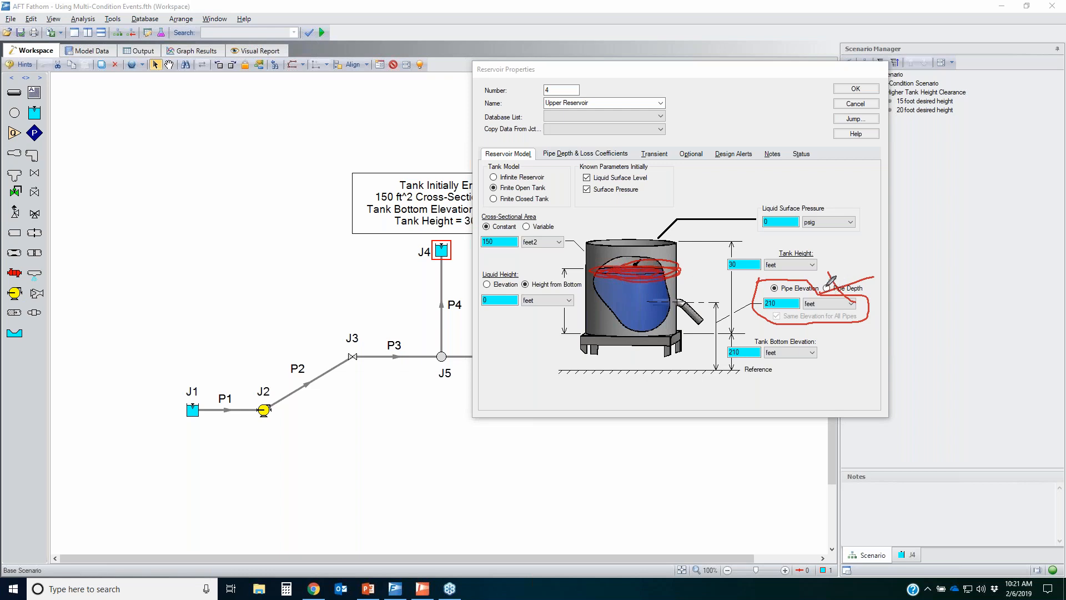
mouse_move(871, 268)
mouse_down()
mouse_move(820, 295)
mouse_move(863, 277)
mouse_up()
click(1055, 336)
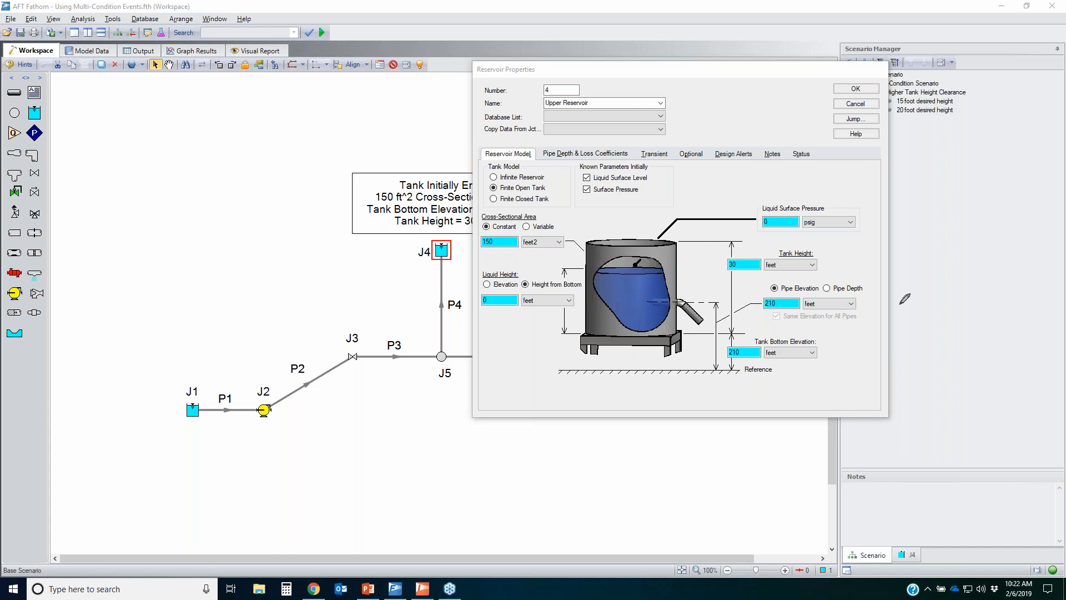
mouse_move(712, 242)
mouse_down()
mouse_move(858, 245)
mouse_move(694, 278)
mouse_move(760, 223)
mouse_up()
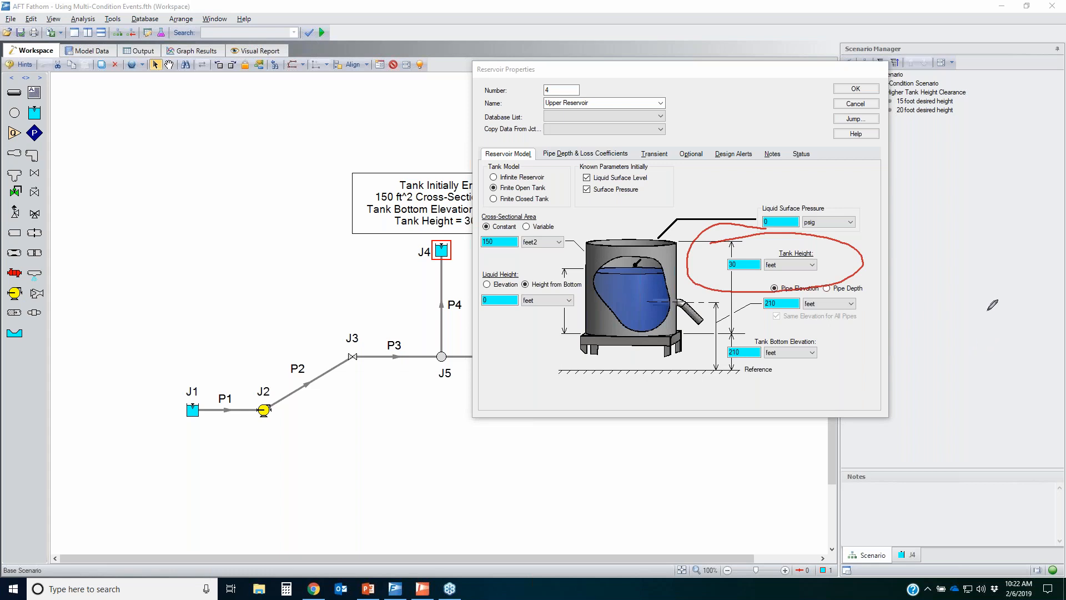
key(Escape)
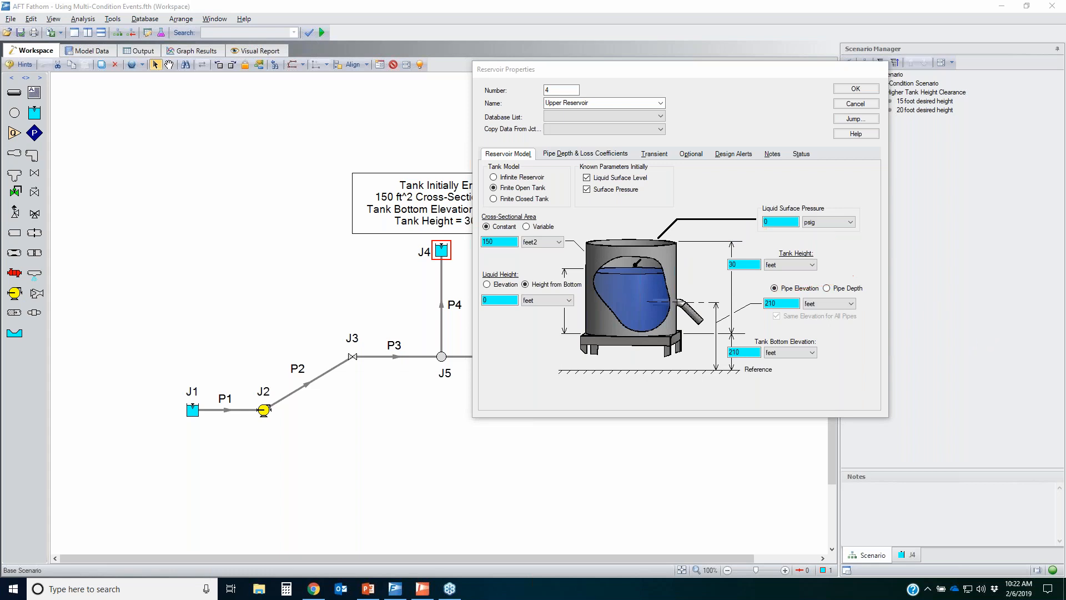
click(856, 104)
Review upper reservoir J6's tank bottom elevation and tank height, and examine the pipes around branch J5.
click(638, 216)
double_click(639, 218)
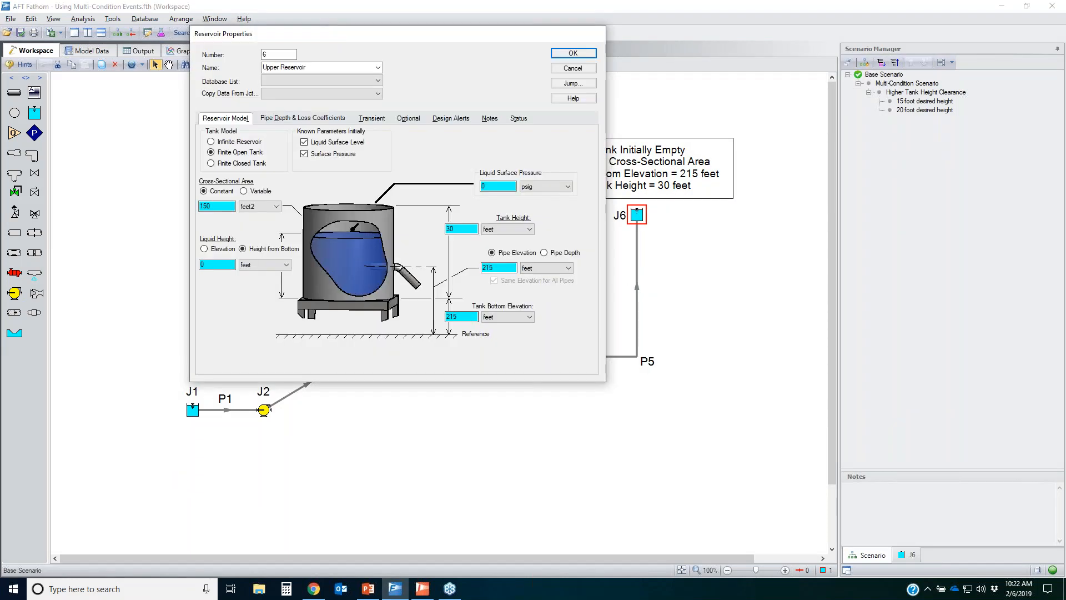
click(476, 317)
click(452, 230)
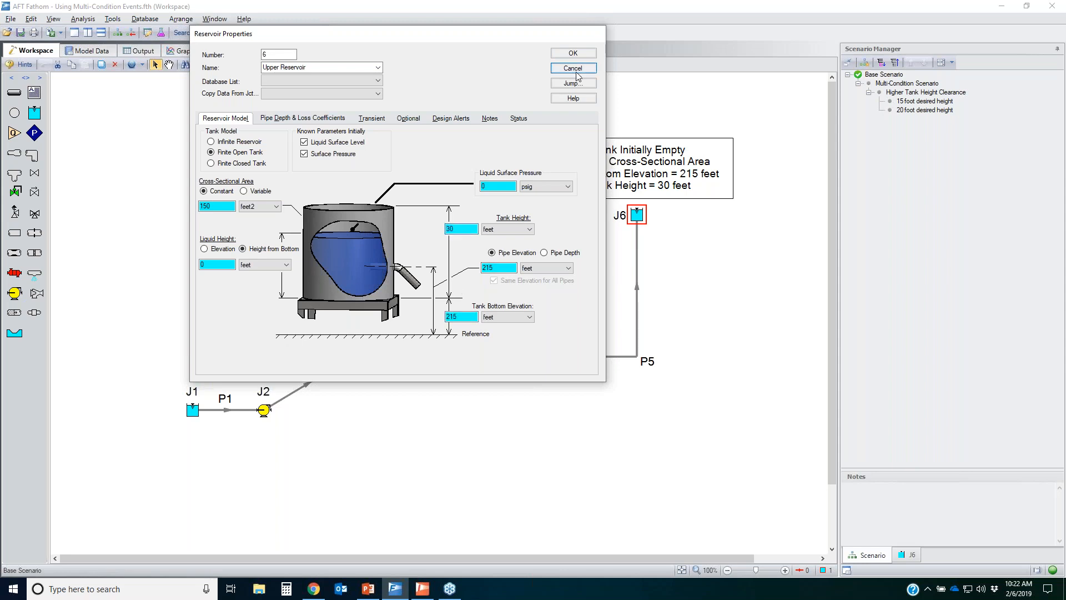
click(574, 70)
drag(578, 393, 395, 288)
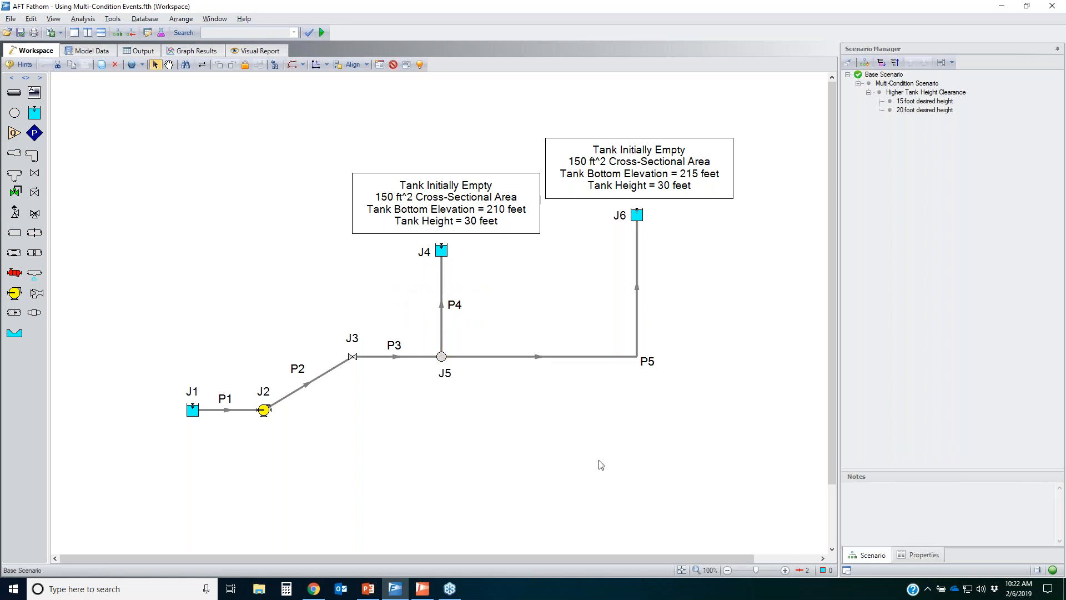
click(613, 456)
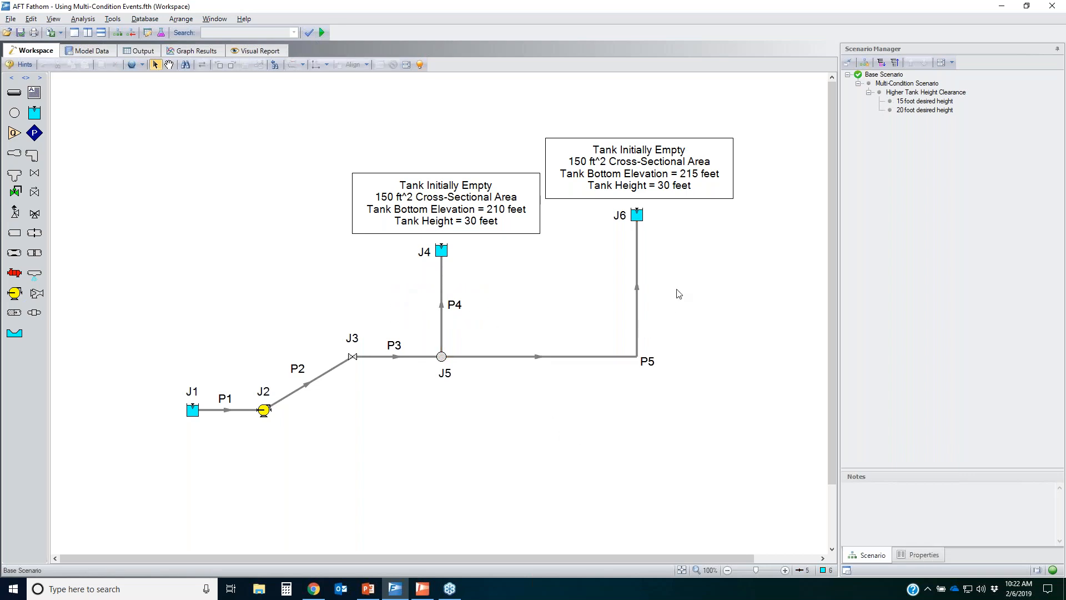
Load the Multi-Condition Scenario to view valve J3's transient event settings, and return to the Base Scenario.
double_click(916, 83)
click(353, 358)
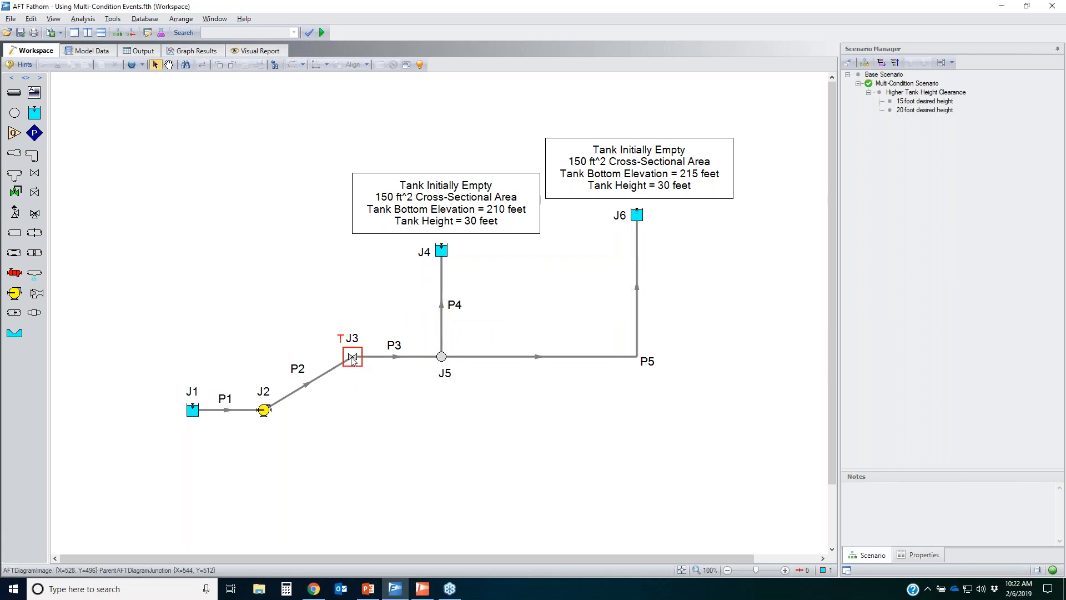
key(Return)
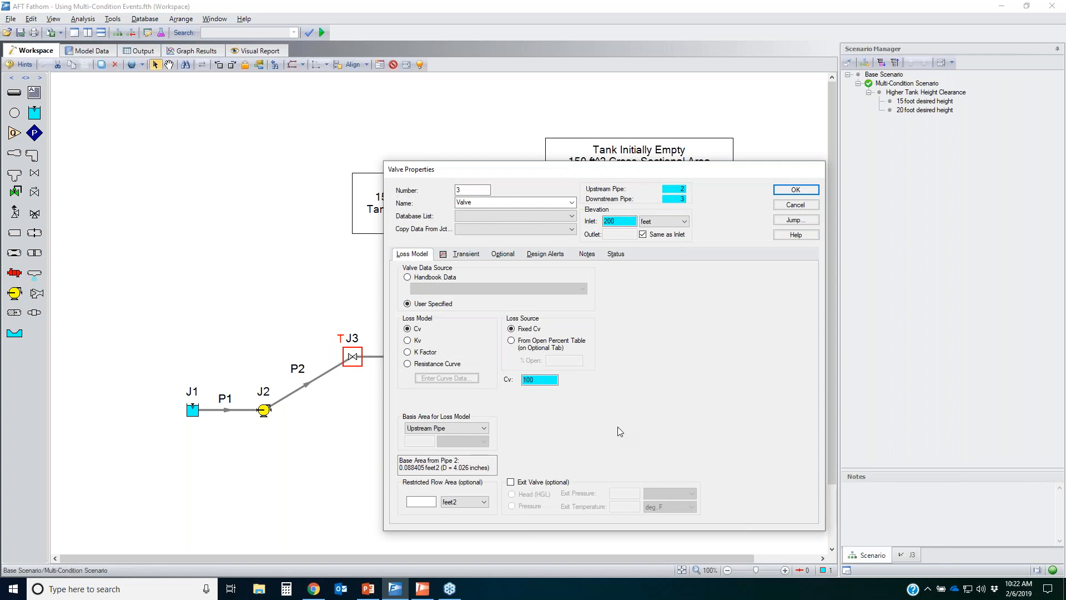
click(465, 254)
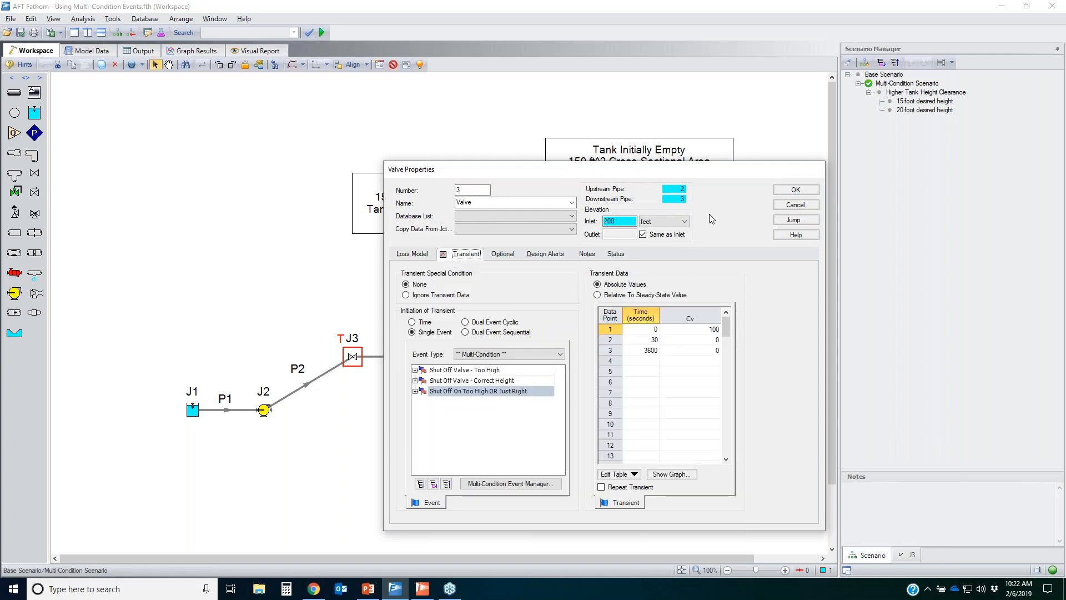
click(795, 207)
double_click(884, 75)
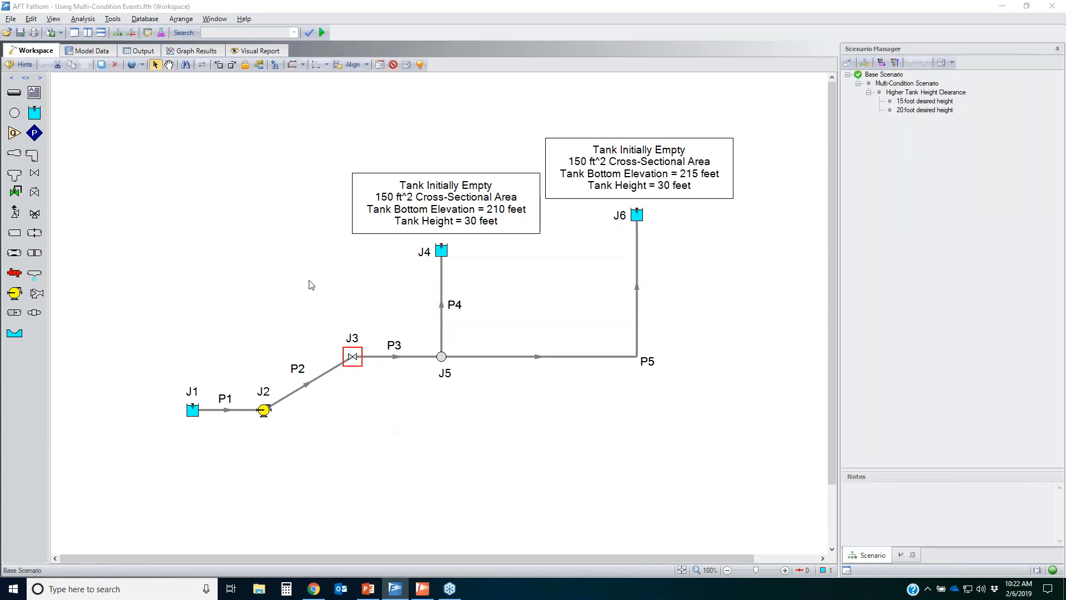
Examine valve J3's transient initiation options in the Base Scenario, switching to Time initiation to review the time-versus-Cv table.
double_click(353, 357)
click(454, 257)
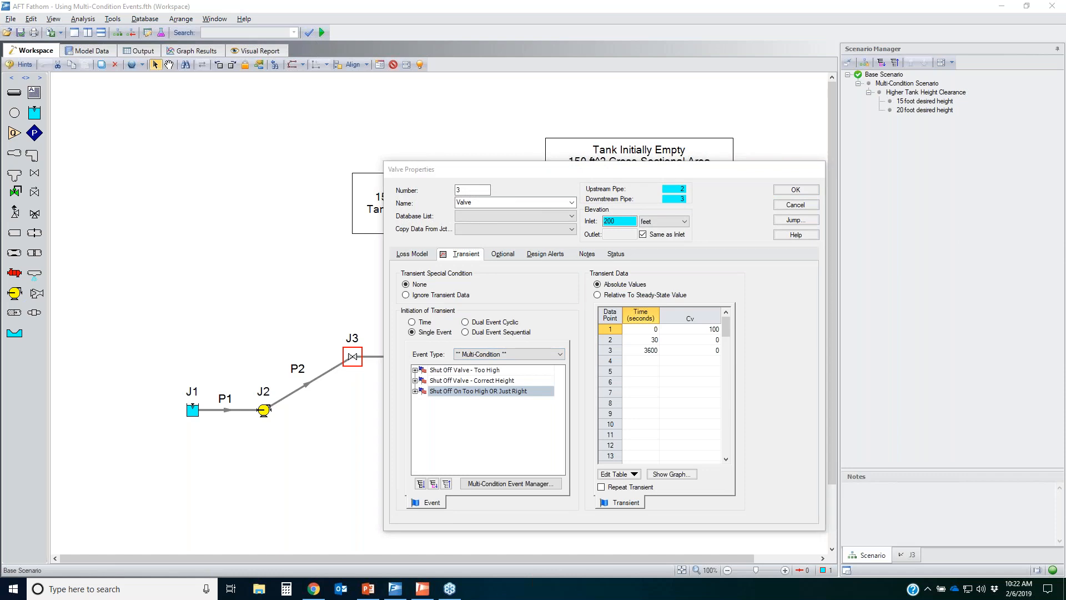
mouse_move(411, 314)
mouse_down()
mouse_move(467, 348)
mouse_move(508, 306)
mouse_up()
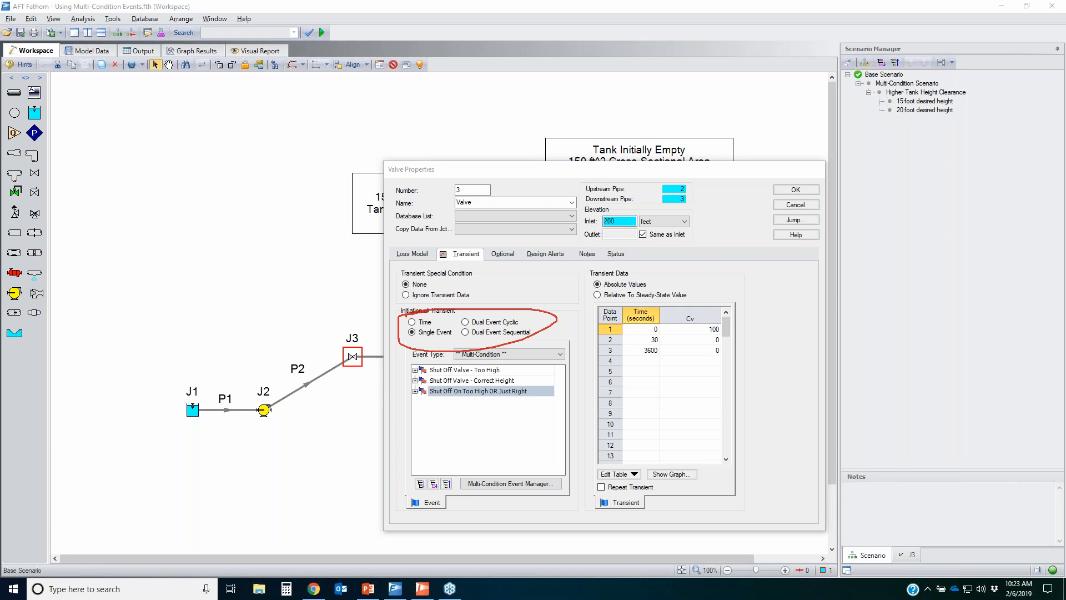
key(Escape)
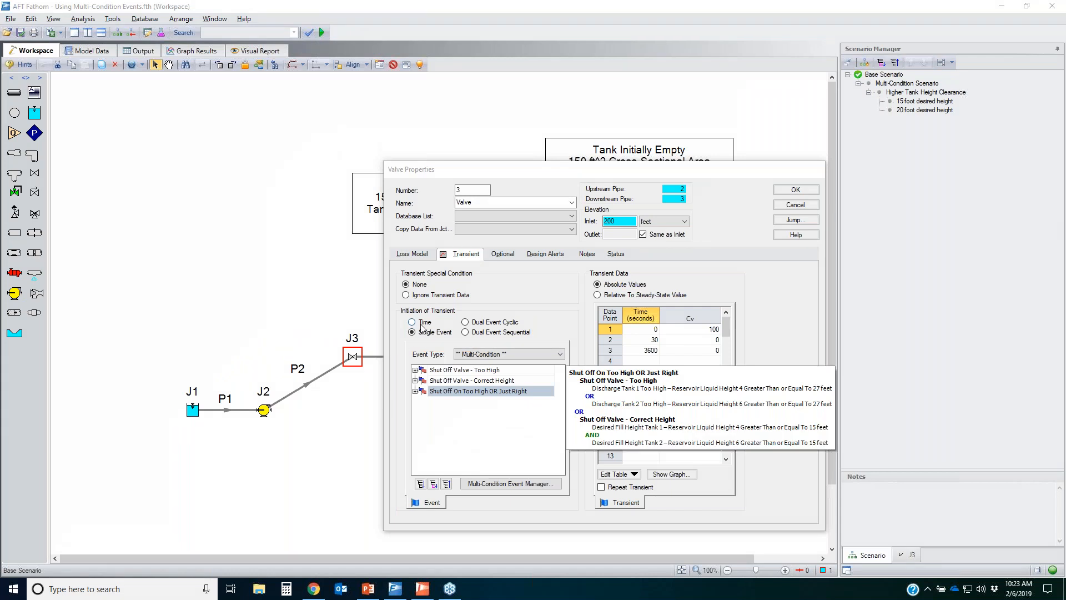
click(421, 325)
key(ctrl+2)
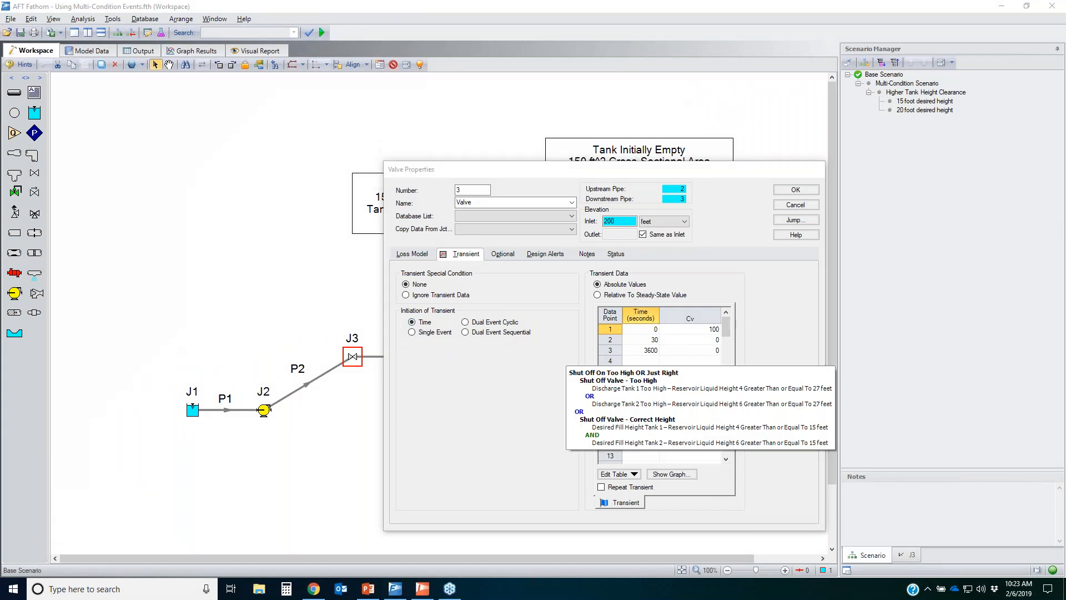
drag(748, 320, 688, 283)
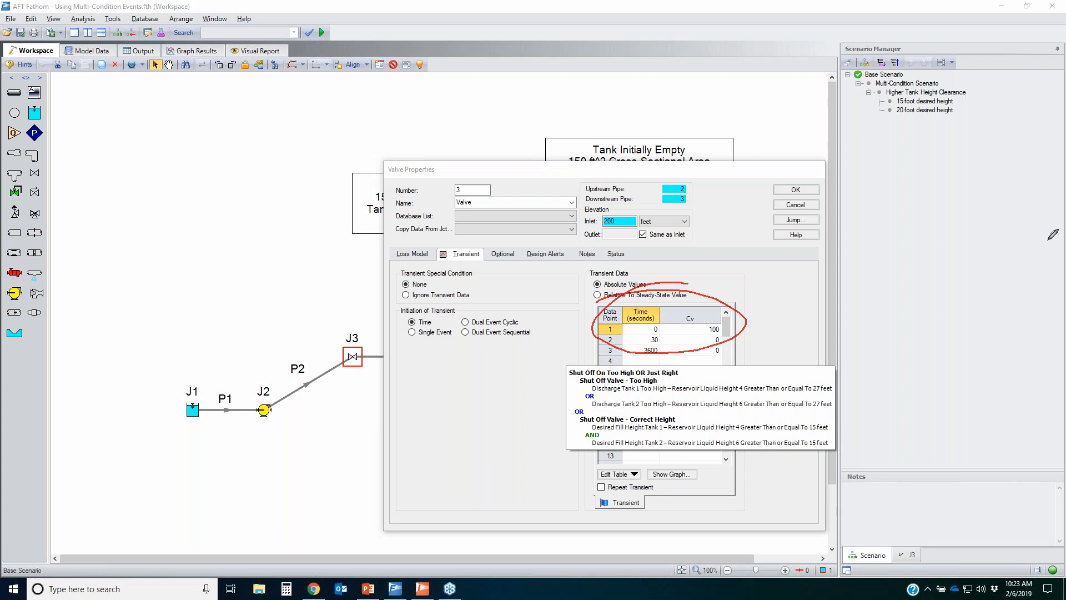
key(Escape)
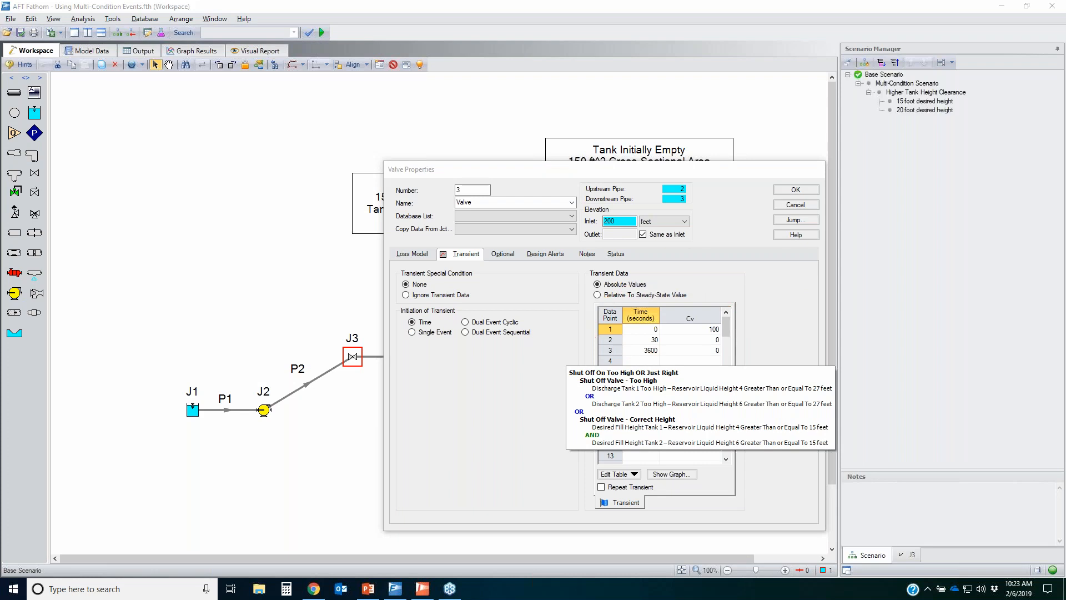
Switch valve J3's transient initiation to Single Event to examine its event type, condition, value and pipe fields, and discard the changes.
click(432, 333)
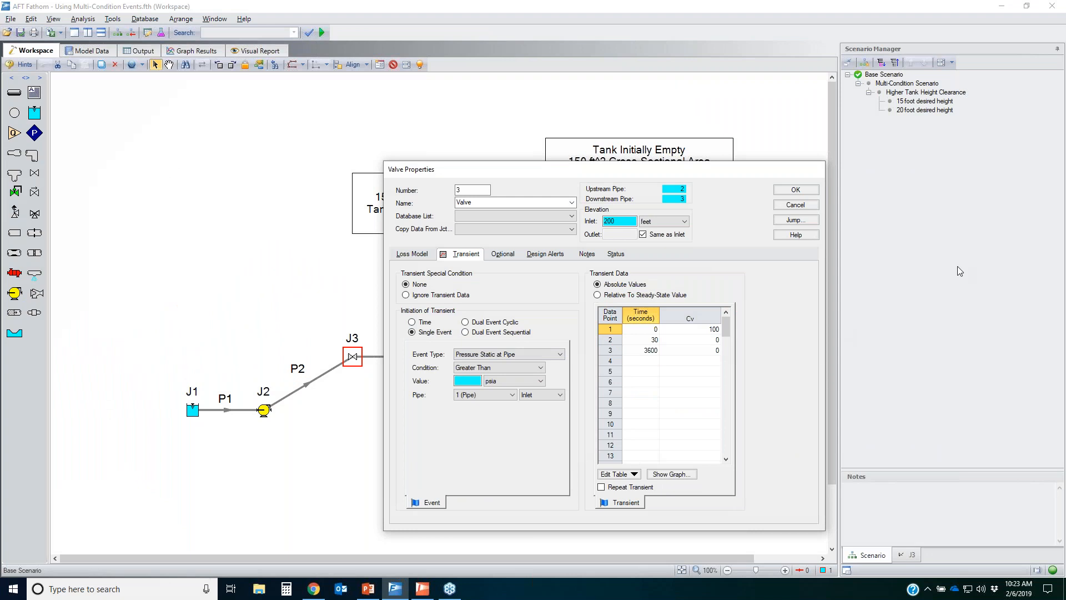
key(ctrl+2)
drag(592, 289, 645, 286)
mouse_move(746, 303)
mouse_down()
mouse_move(584, 345)
mouse_move(654, 293)
mouse_up()
drag(333, 343, 339, 334)
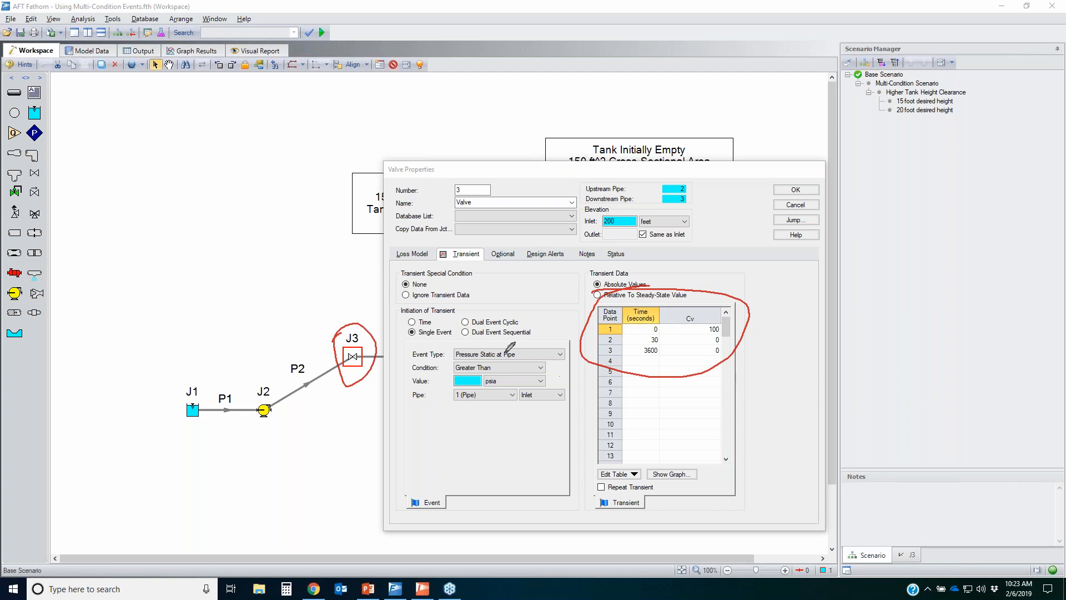
mouse_move(405, 354)
mouse_down()
mouse_move(623, 391)
mouse_move(519, 349)
mouse_up()
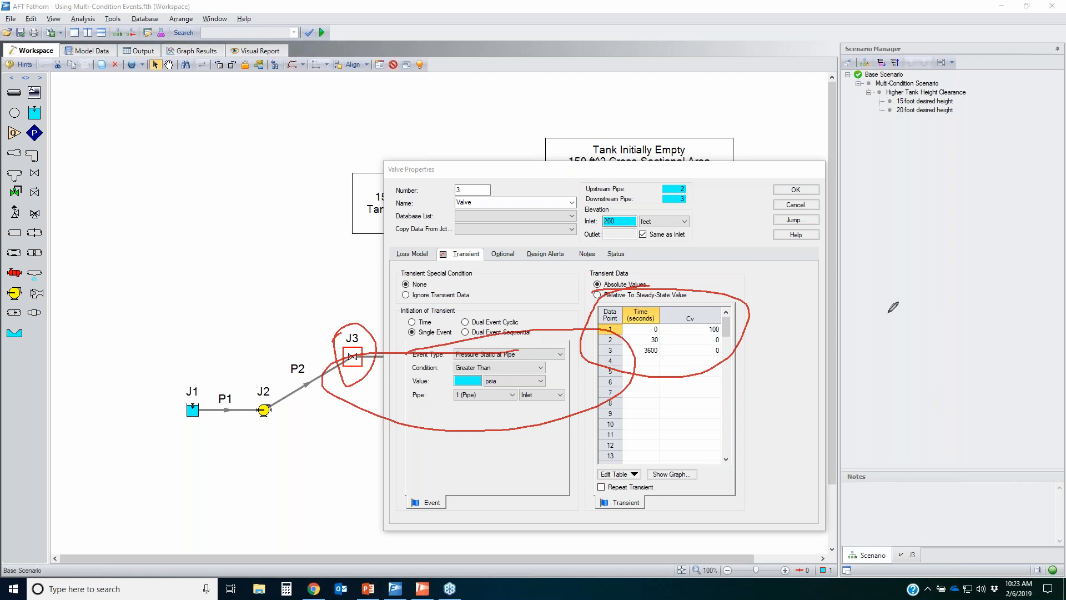
key(Escape)
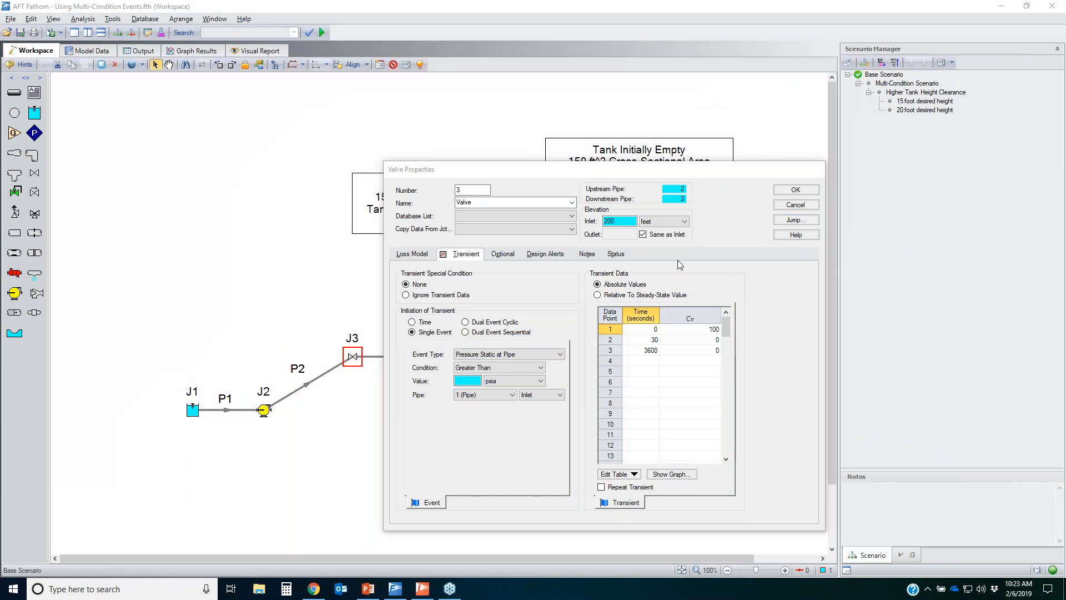
click(798, 205)
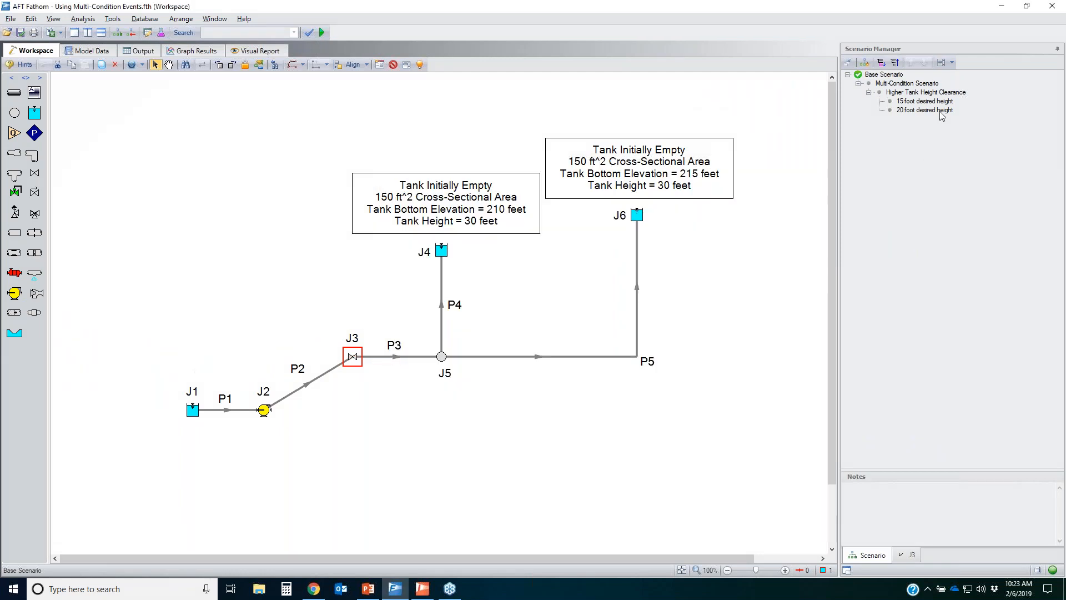
Load the Multi-Condition Scenario, check valve J3's loss model and transient event settings, and close its properties without changes.
double_click(903, 84)
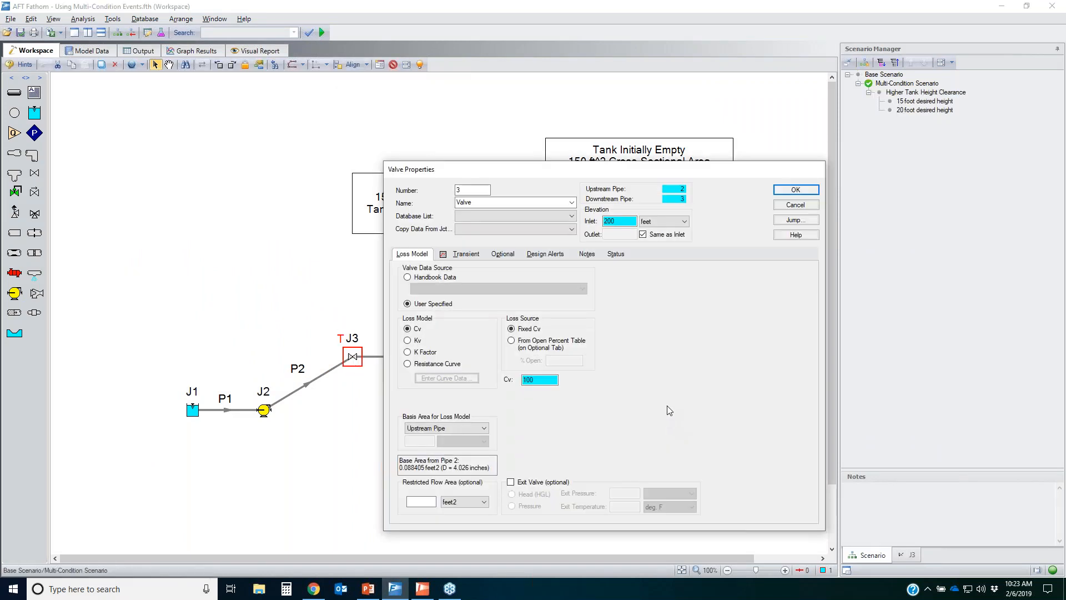
click(805, 206)
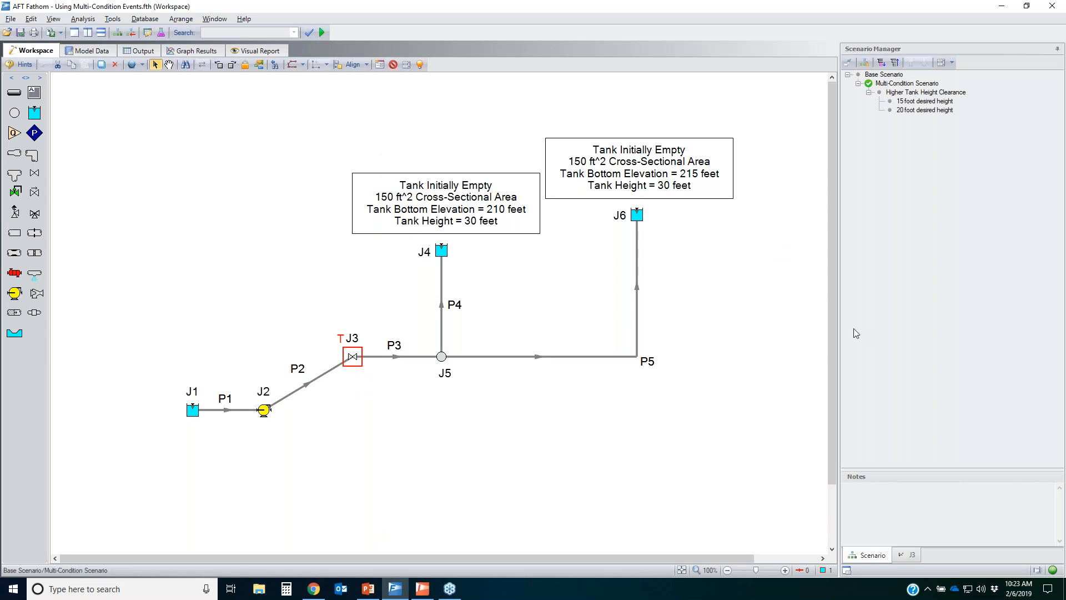
double_click(356, 362)
click(466, 253)
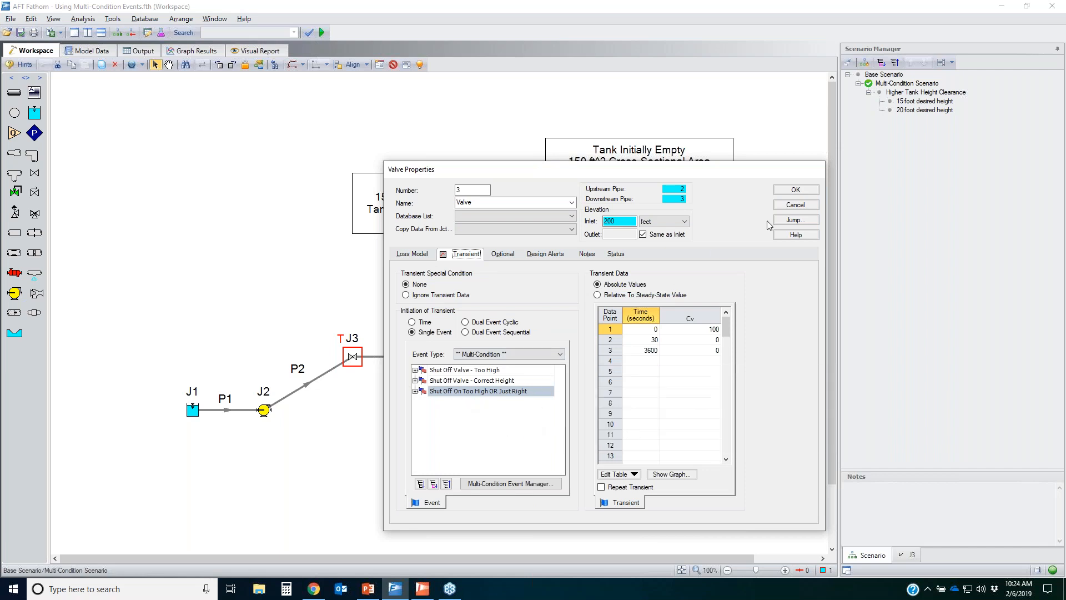
click(795, 206)
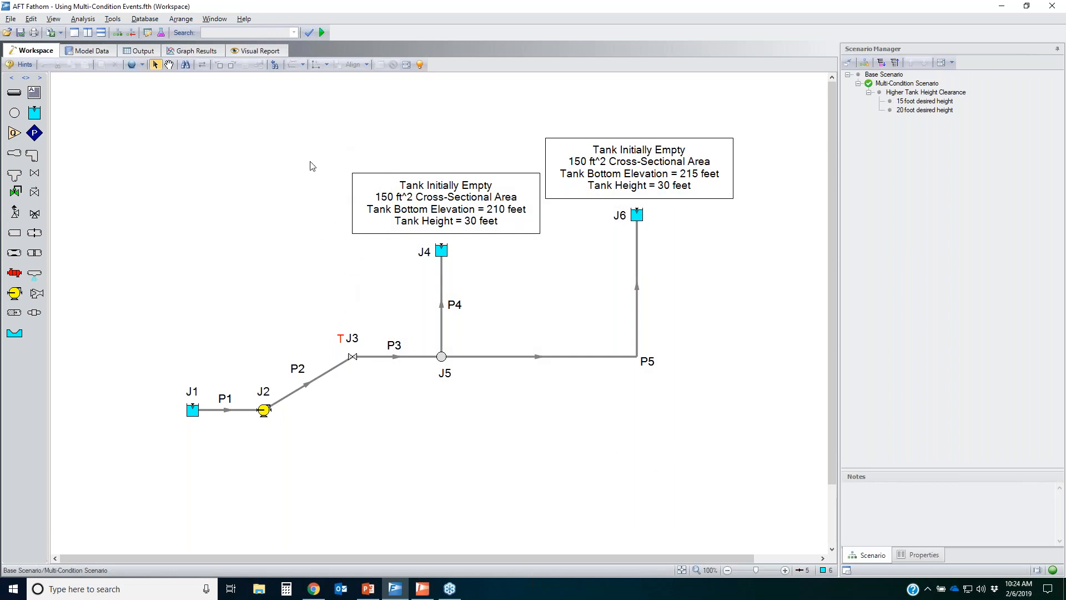
Open the English-units example guide maximized and expand the Walk-Through, Fathom Module and Extended Time Simulation (XTS) example lists.
click(242, 21)
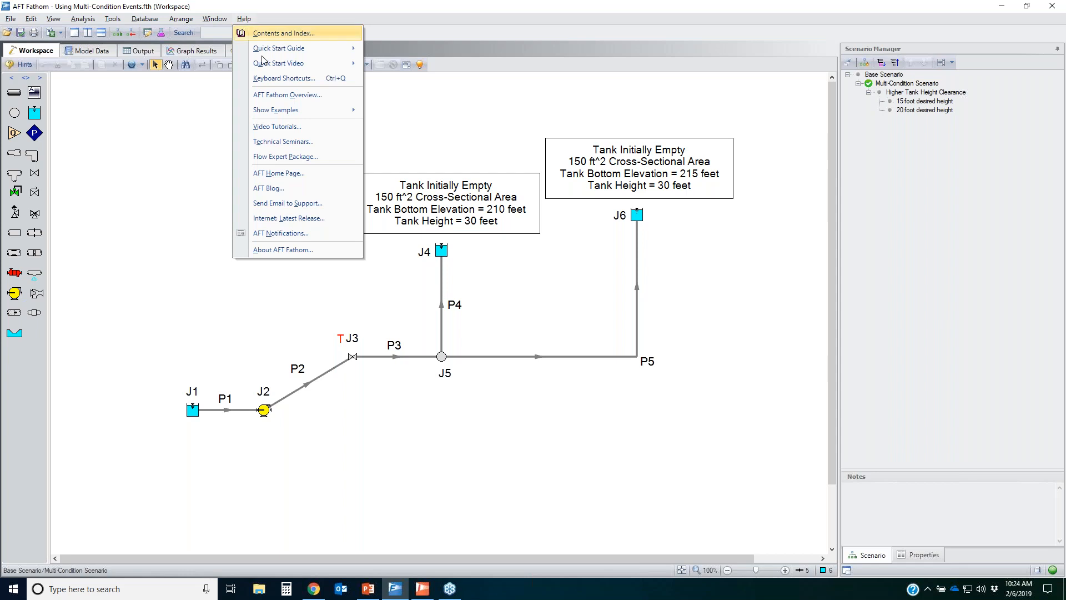
mouse_move(311, 109)
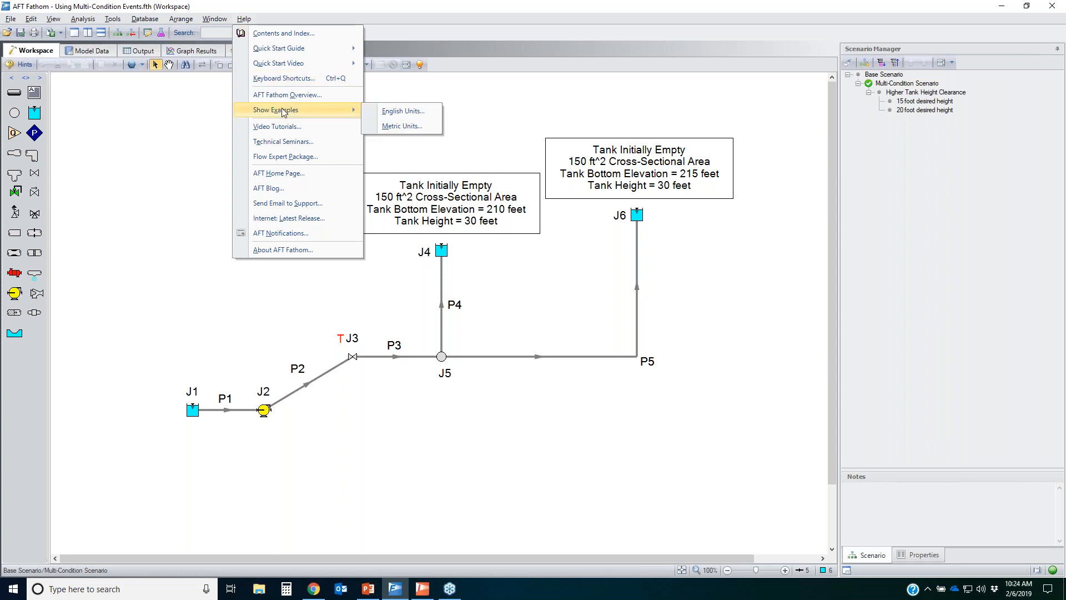
click(409, 112)
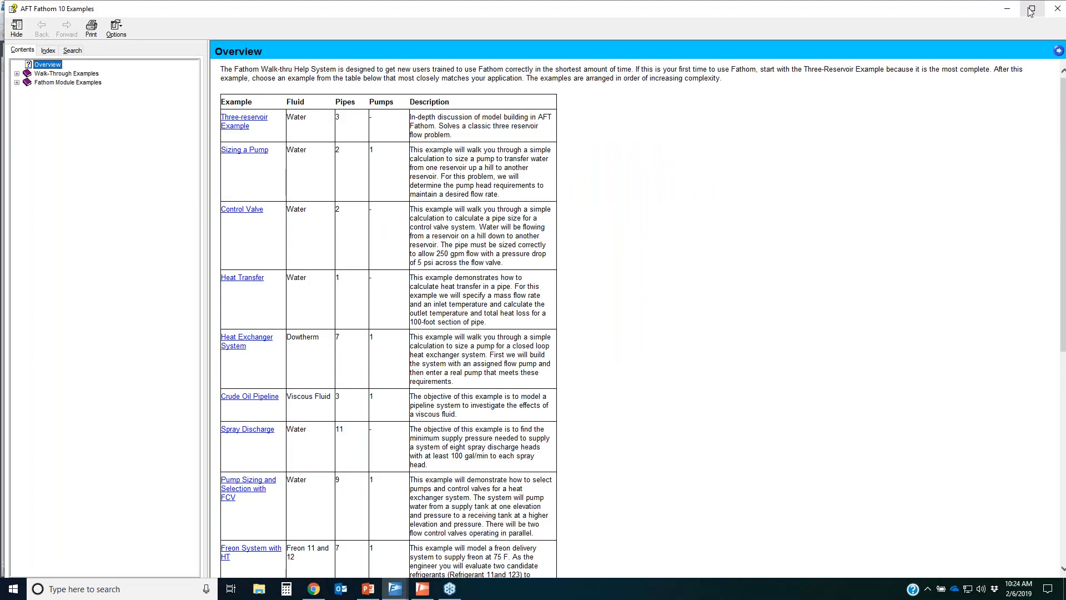
click(1031, 9)
click(12, 69)
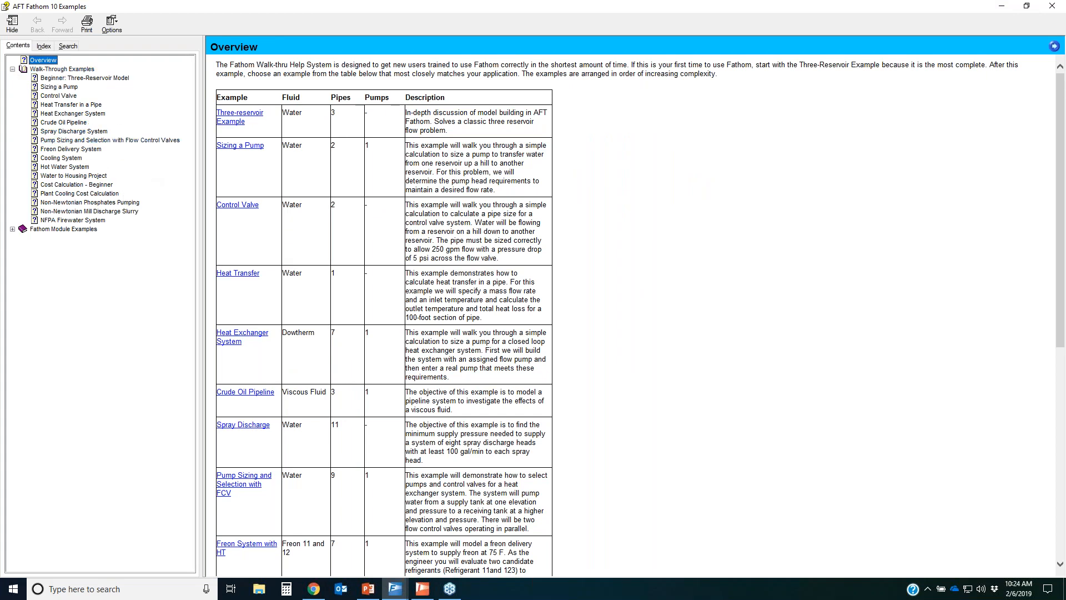
click(12, 229)
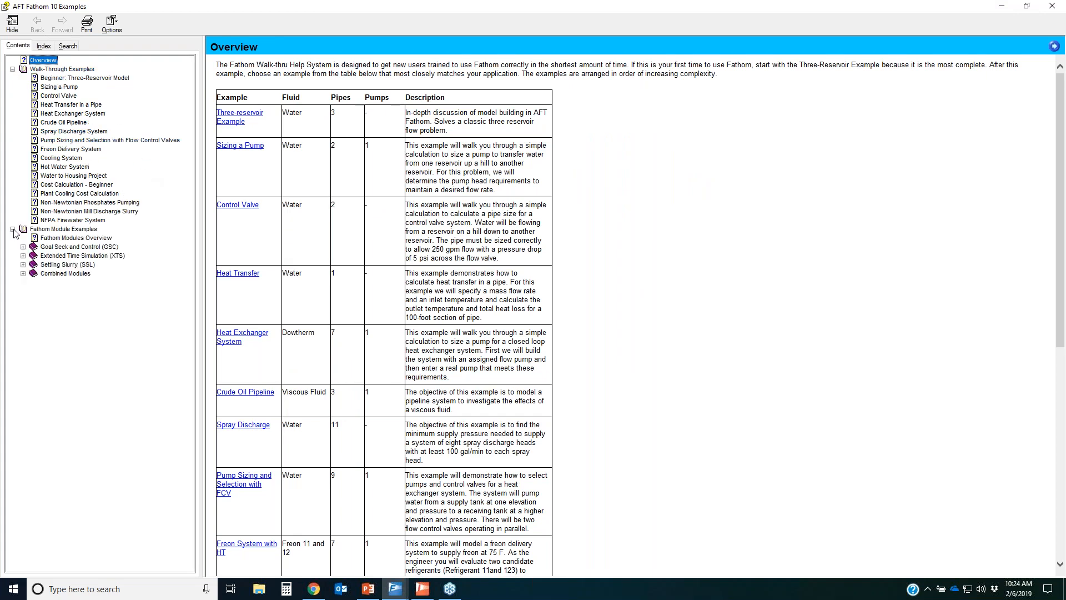
click(23, 256)
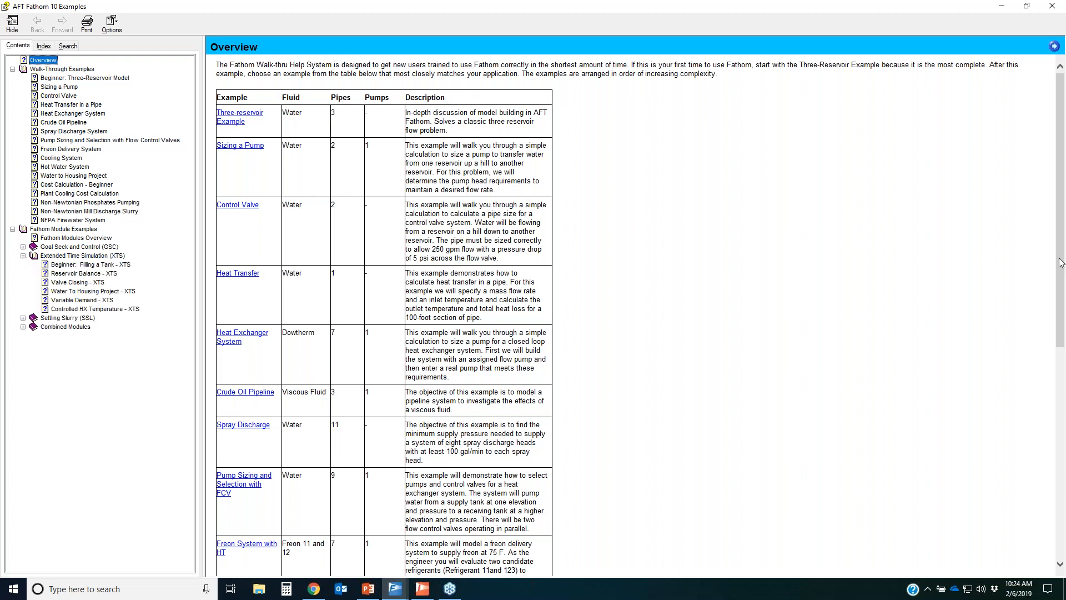
Review the listed Extended Time Simulation (XTS) examples and close the example guide.
mouse_move(35, 261)
mouse_down()
mouse_move(144, 259)
mouse_move(156, 312)
mouse_move(48, 314)
mouse_move(29, 267)
mouse_move(39, 265)
mouse_up()
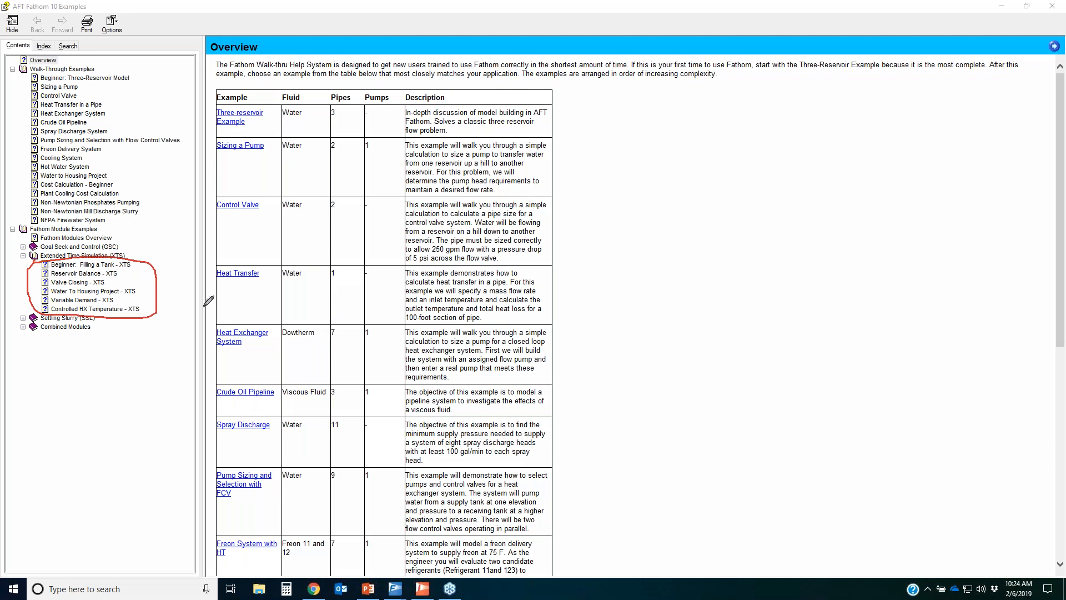
drag(153, 266, 100, 327)
mouse_move(111, 261)
mouse_down()
mouse_move(86, 322)
mouse_move(166, 278)
mouse_up()
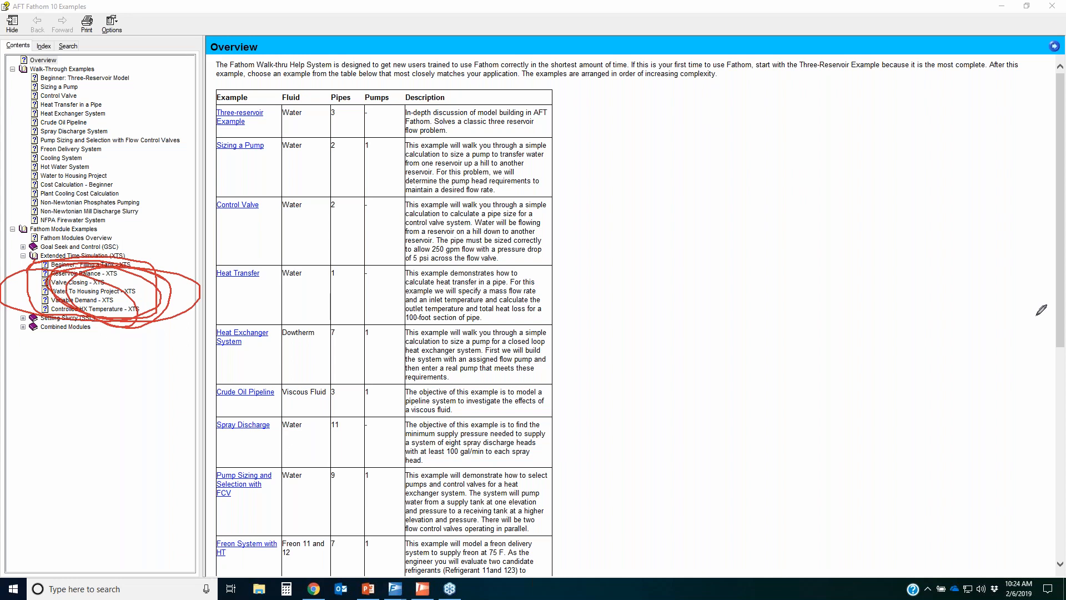
key(Escape)
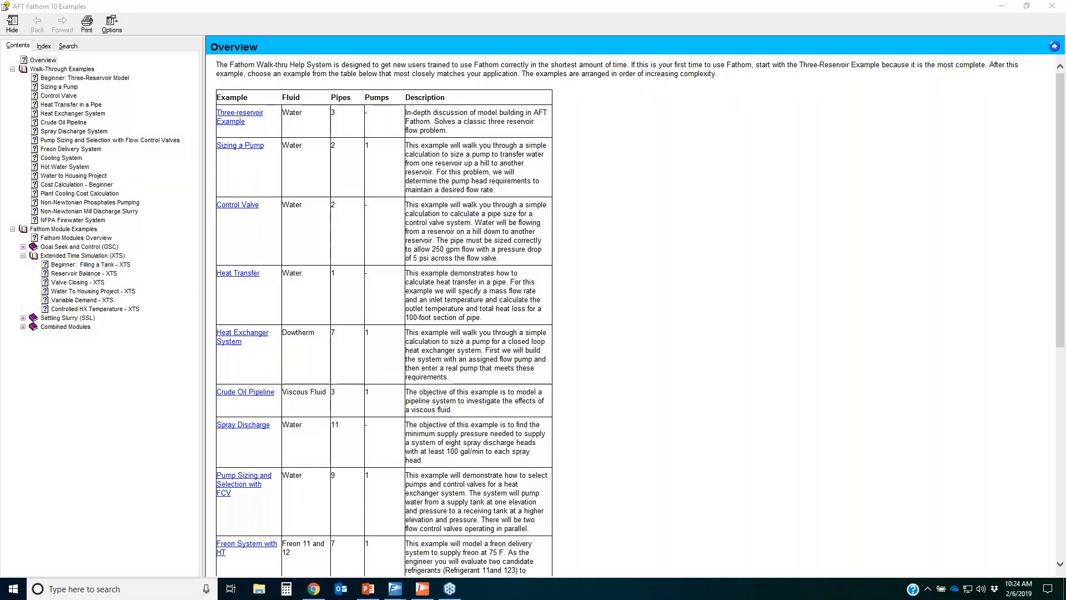
click(1049, 8)
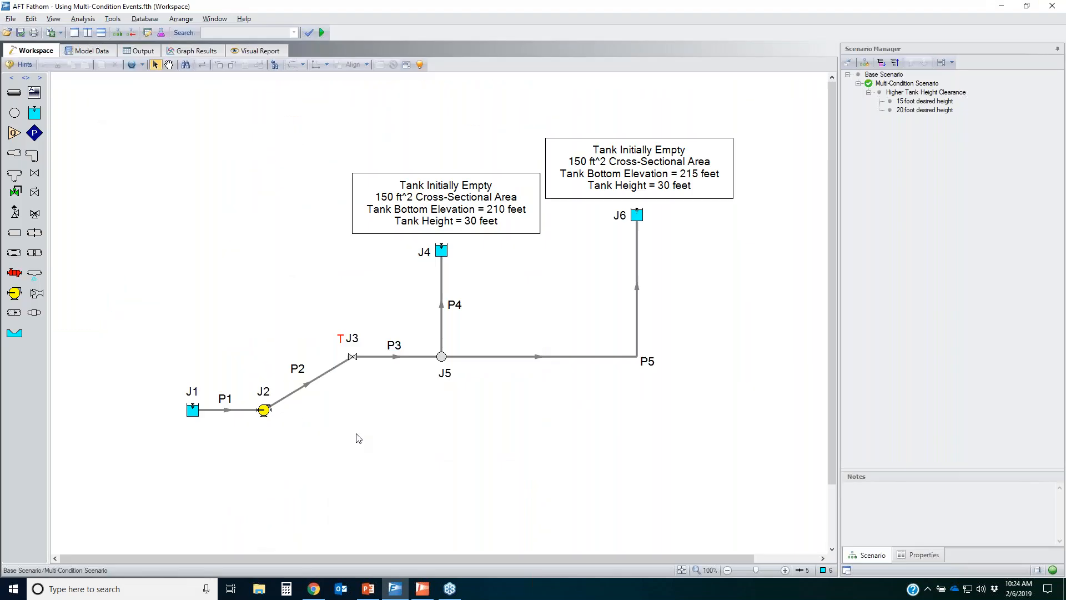
Open the help for valve J3's properties and search it for "multi condition".
double_click(354, 358)
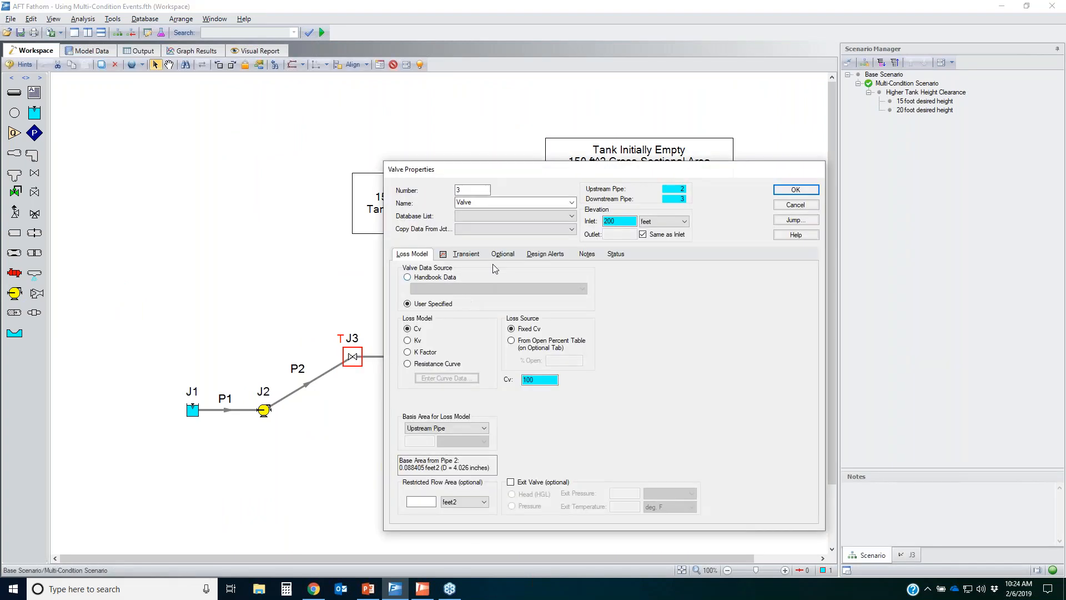
click(795, 235)
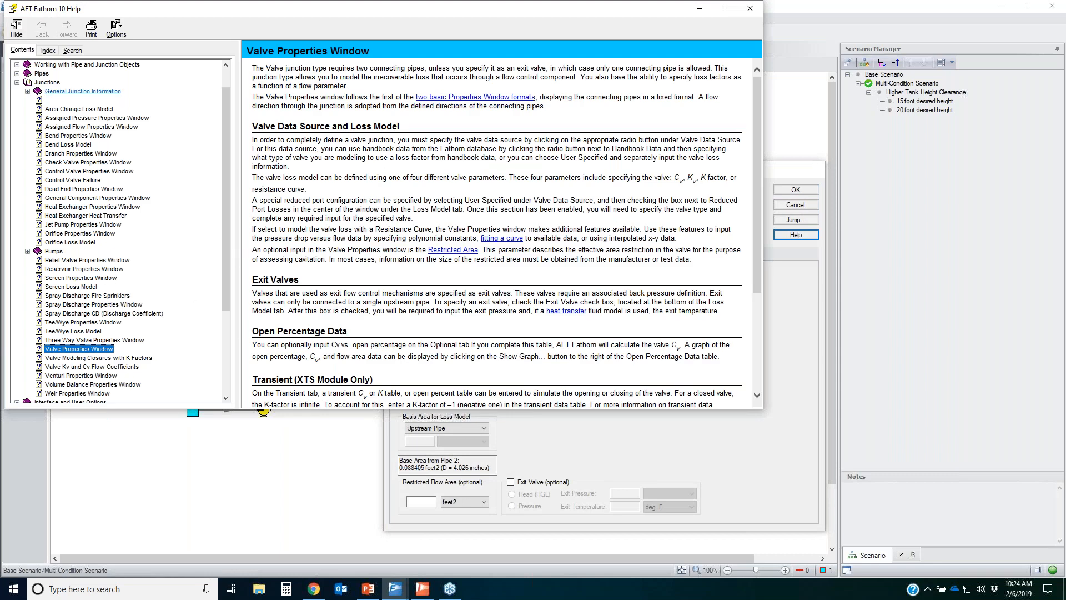
click(85, 54)
text(multi condit)
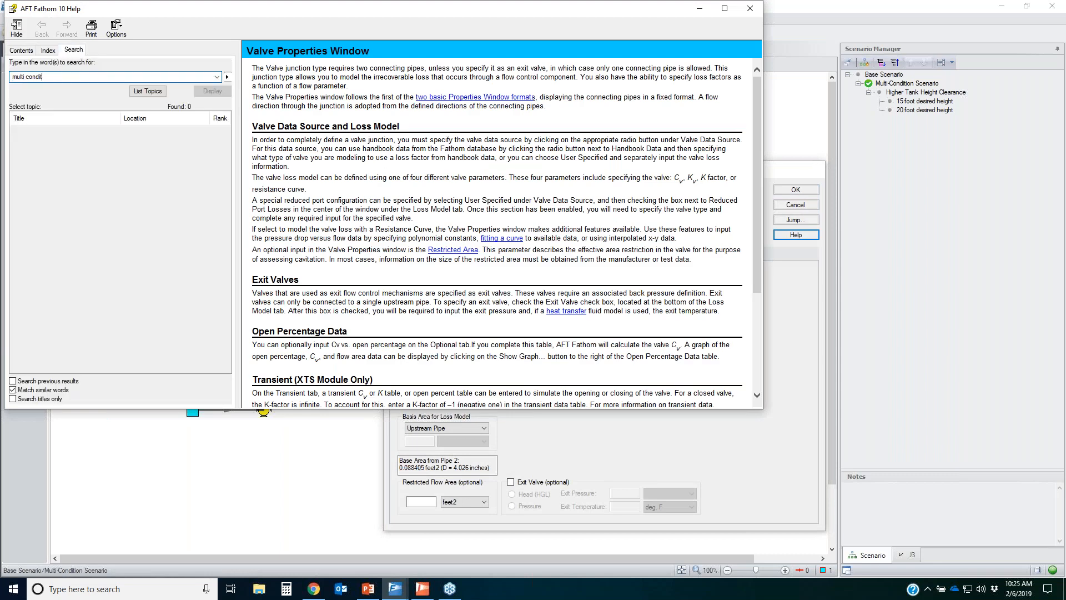
text(ion)
key(Return)
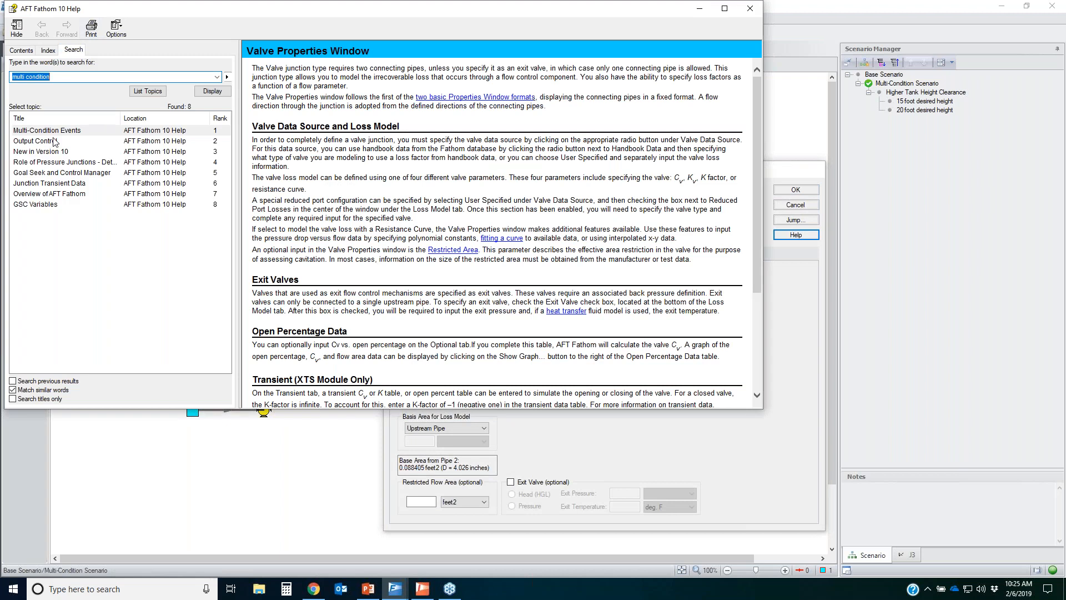
Read through the Multi-Condition Events help topic, and close both the help and valve J3's properties.
key(Return)
scroll(518, 161, down, 15)
scroll(574, 161, down, 8)
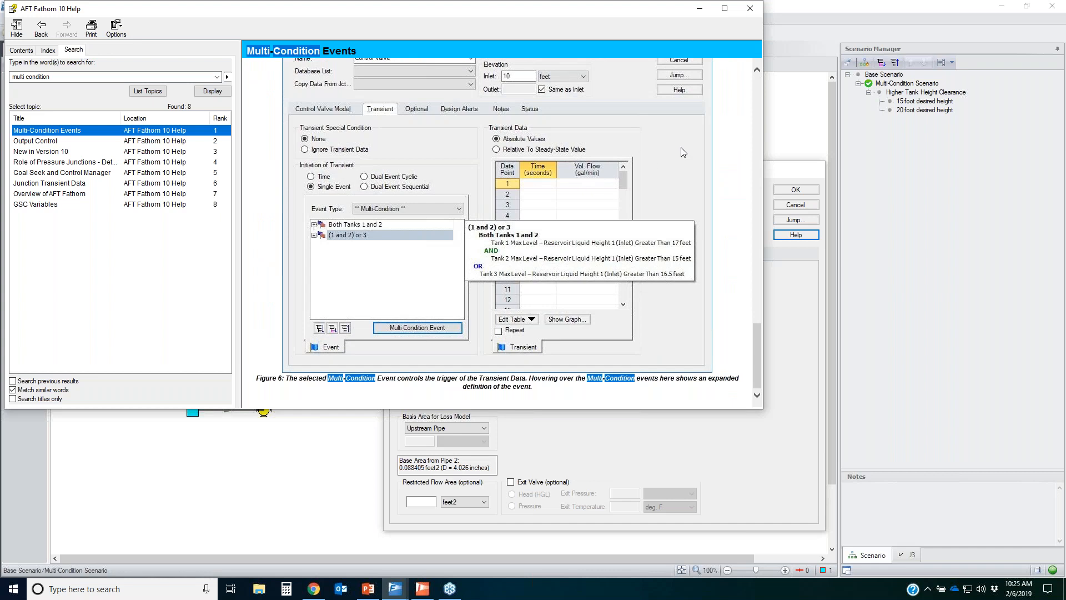
click(751, 9)
click(795, 205)
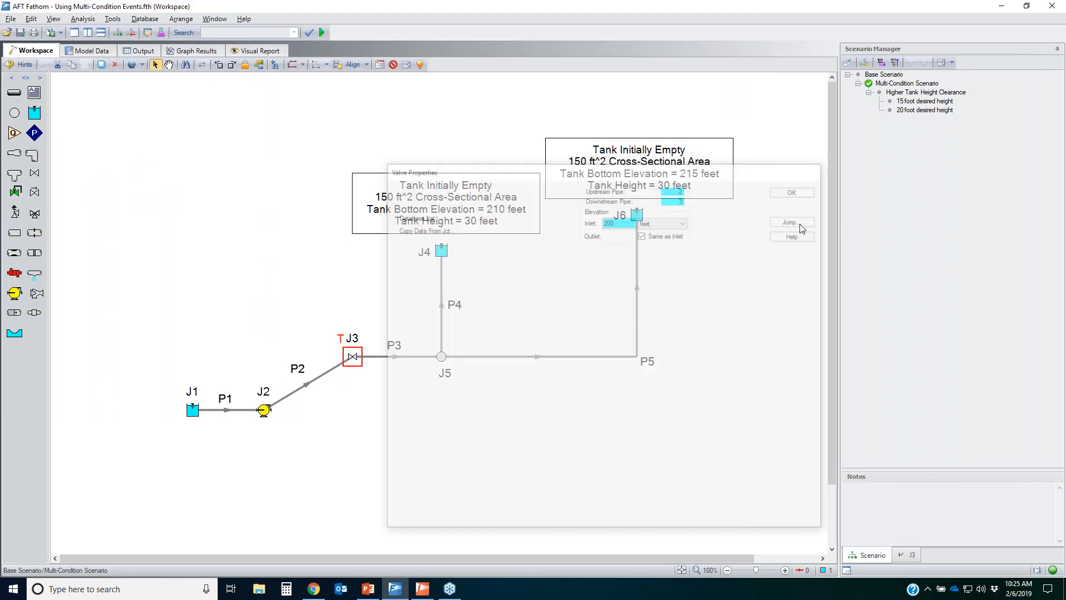
Select the Shut Off Valve - Too High event in valve J3's transient settings and move the properties window clear of the tank notes.
click(477, 446)
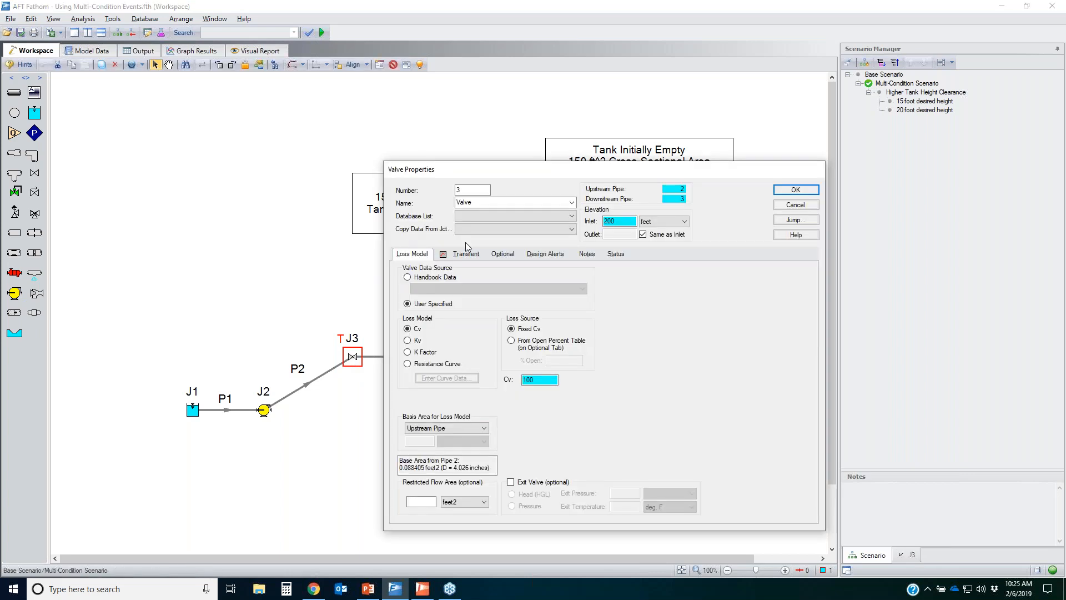
click(467, 254)
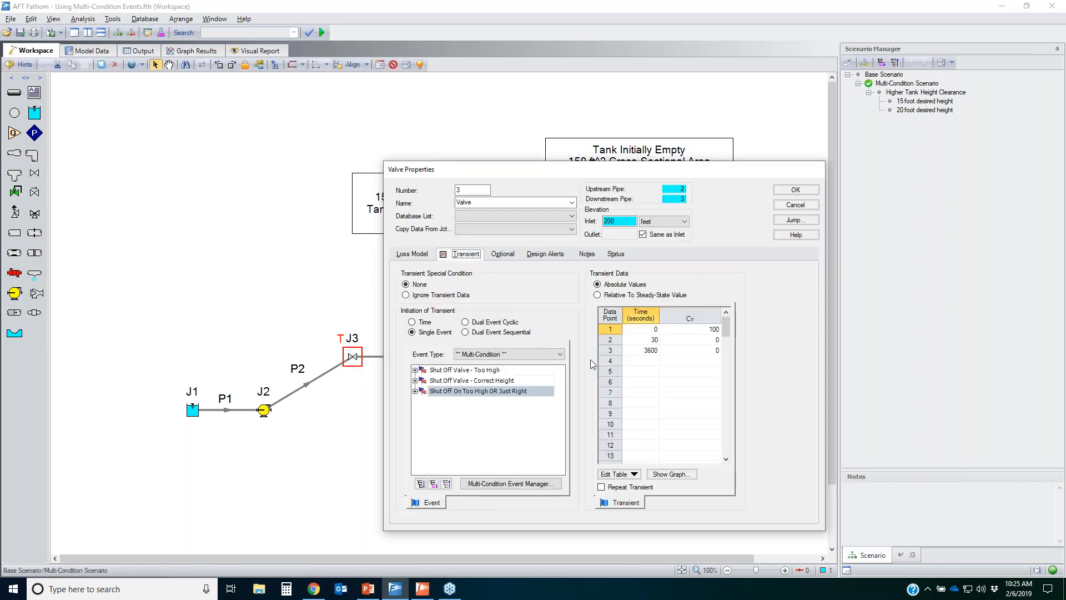
click(515, 373)
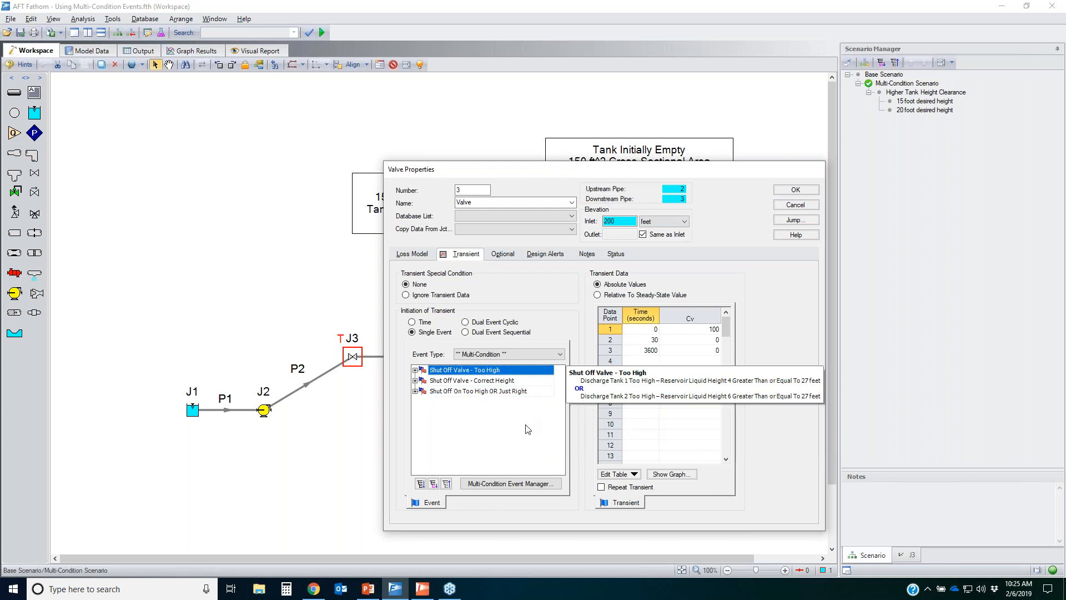
drag(555, 169, 1012, 256)
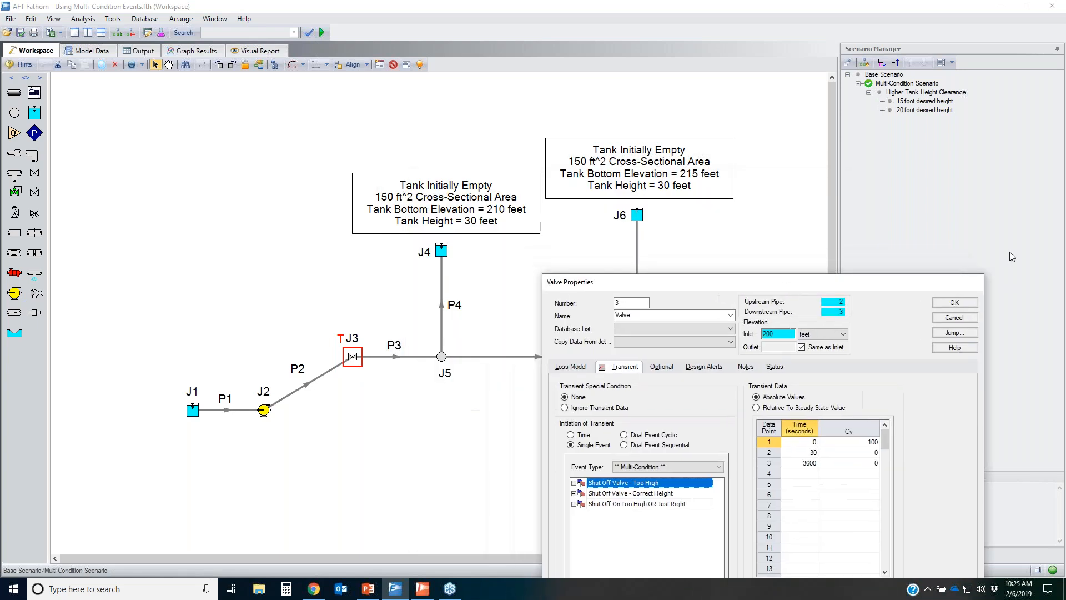
Circle tanks J4 and J6, the Shut Off Valve - Correct Height event and valve J3 with the annotation pen, and clear the marks.
mouse_move(420, 248)
mouse_down()
mouse_move(407, 250)
mouse_move(445, 236)
mouse_up()
mouse_move(606, 206)
mouse_down()
mouse_move(606, 247)
mouse_move(624, 206)
mouse_up()
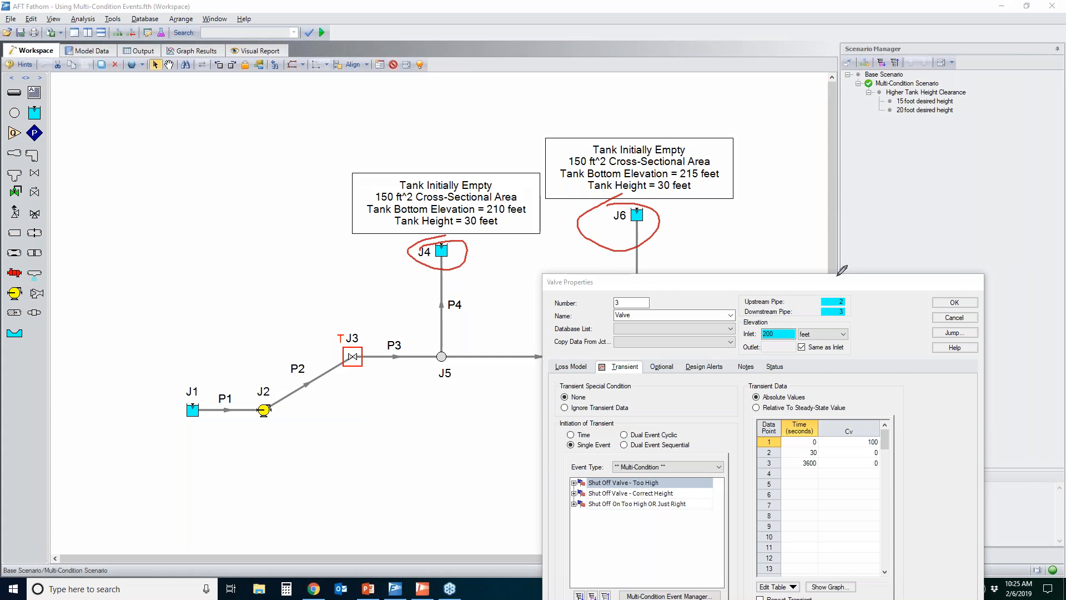
key(e)
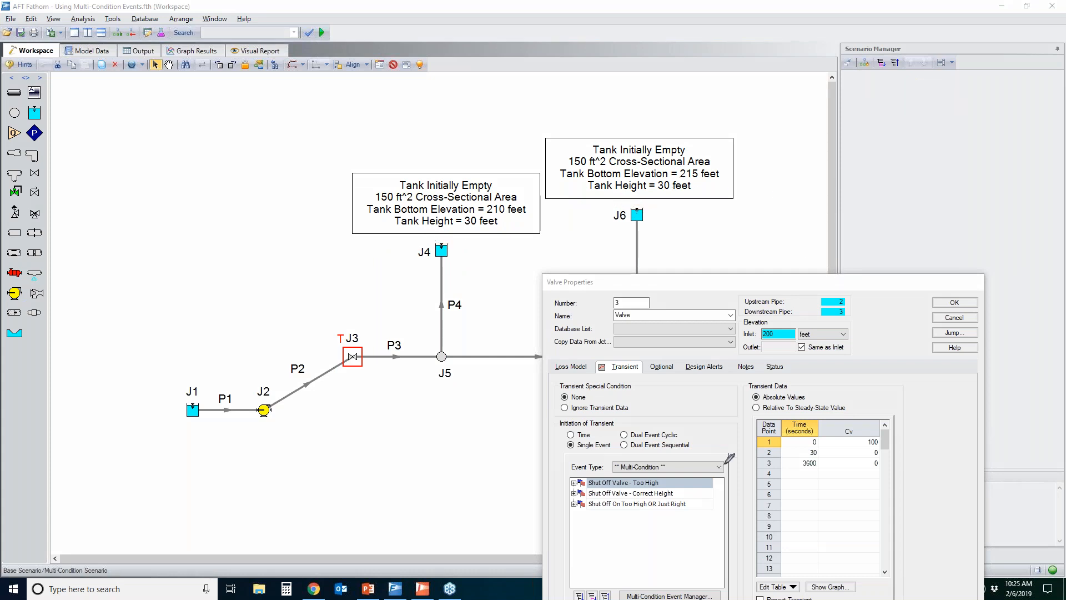
mouse_move(578, 494)
mouse_down()
mouse_move(666, 488)
mouse_move(574, 495)
mouse_up()
mouse_move(420, 242)
mouse_down()
mouse_move(432, 262)
mouse_move(419, 249)
mouse_up()
drag(664, 215, 614, 204)
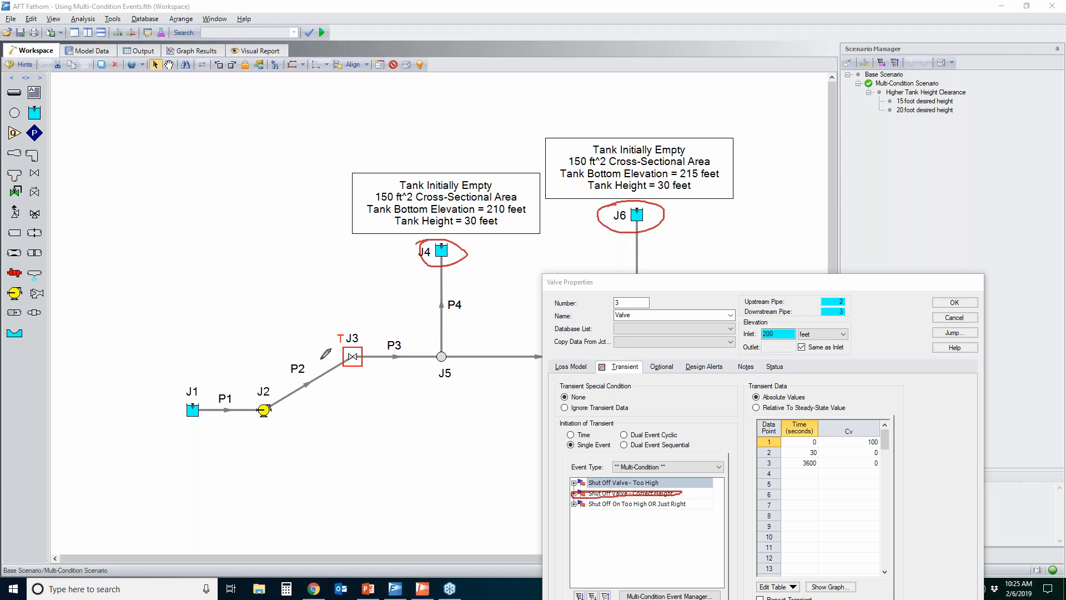
mouse_move(378, 386)
mouse_down()
mouse_move(337, 333)
mouse_move(377, 385)
mouse_up()
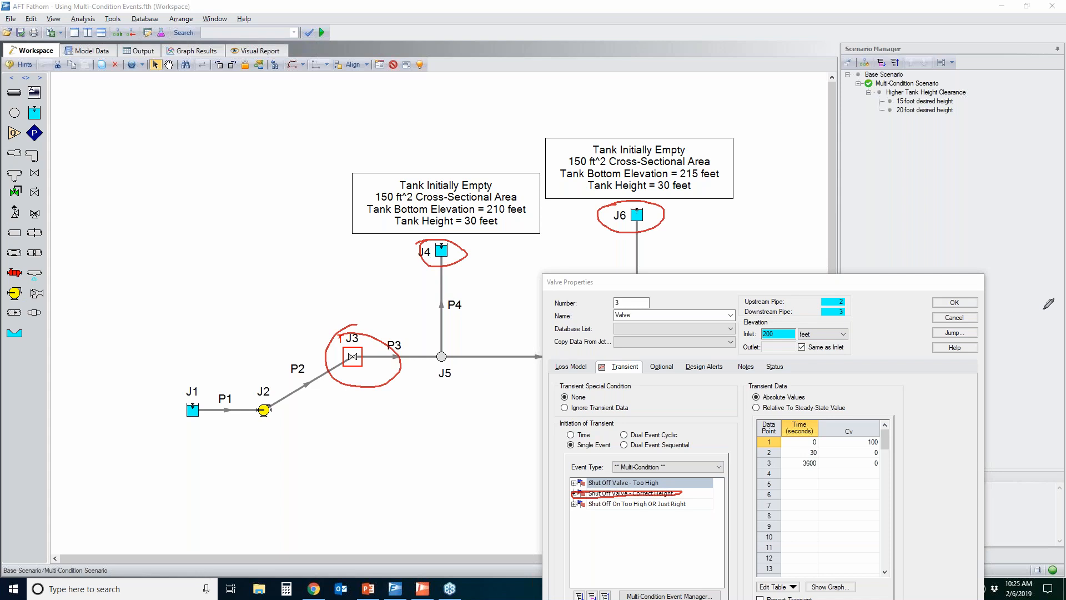
key(Escape)
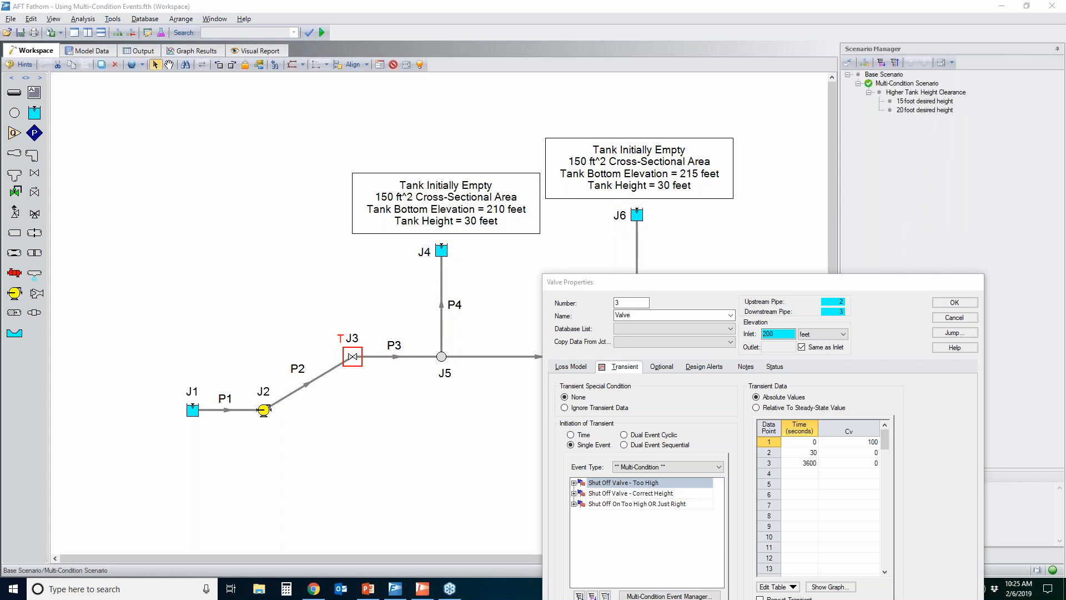
Open the Multi-Condition Event Manager from valve J3's transient settings and mark the four simple events with the annotation pen.
drag(729, 276, 746, 133)
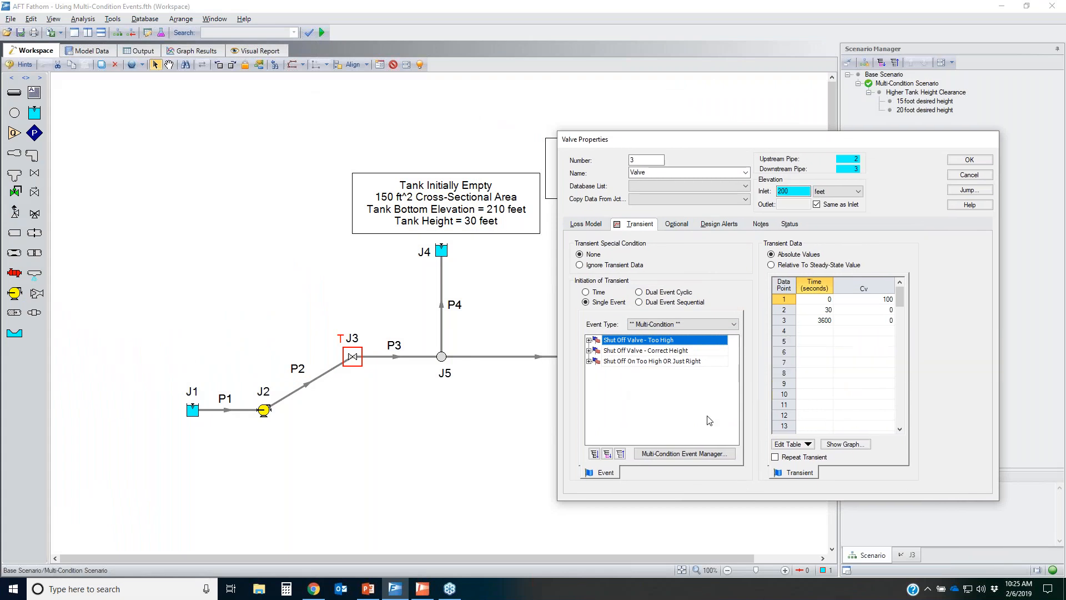
click(689, 452)
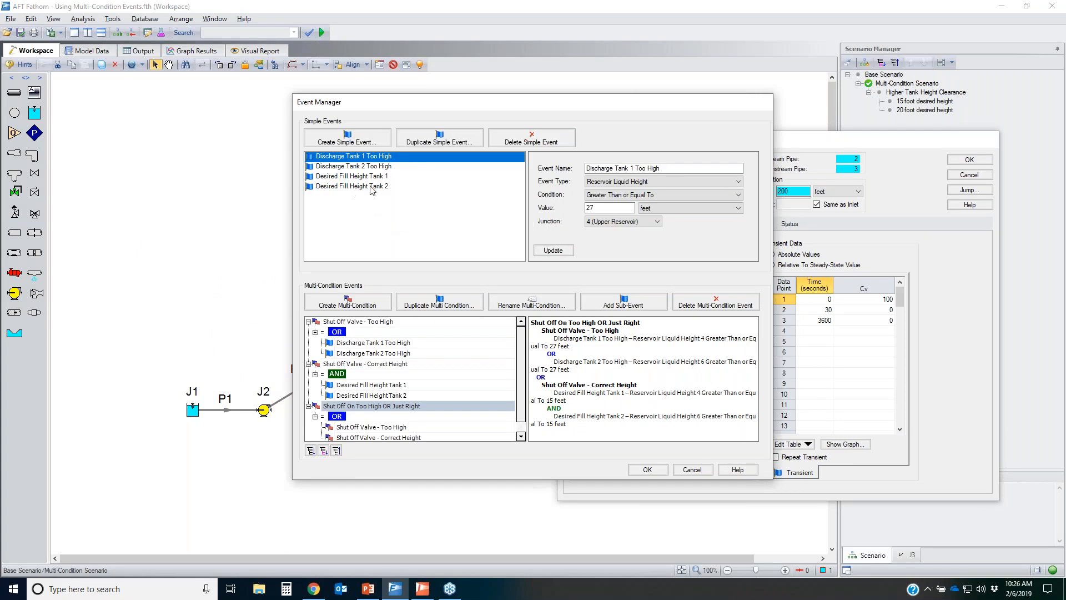
click(1065, 263)
mouse_move(301, 154)
mouse_down()
mouse_move(405, 152)
mouse_move(303, 155)
mouse_up()
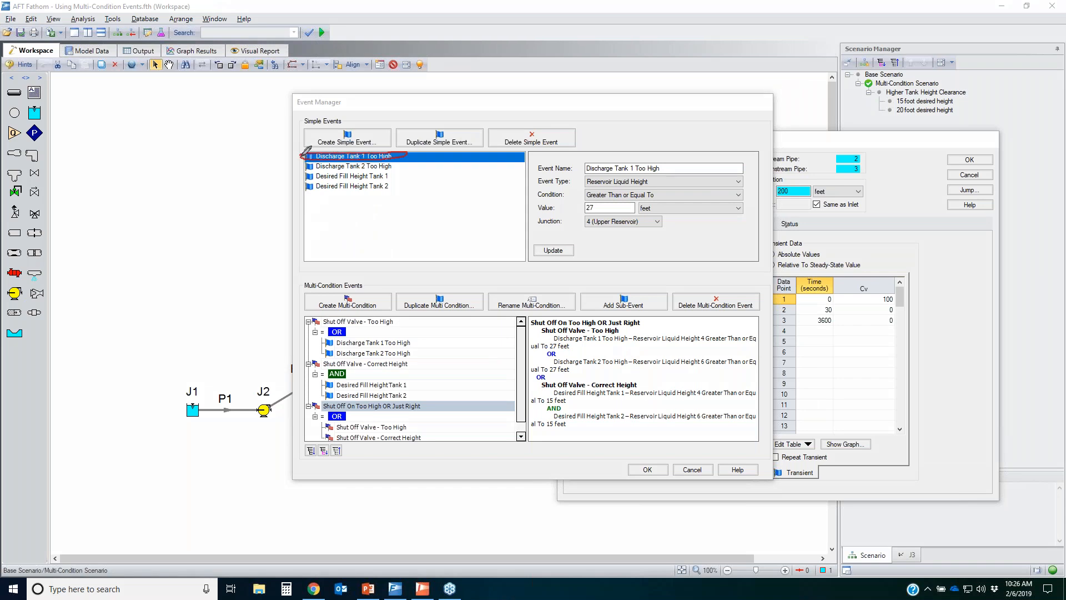
mouse_move(302, 163)
mouse_down()
mouse_move(406, 158)
mouse_move(291, 164)
mouse_up()
mouse_move(301, 173)
mouse_down()
mouse_move(398, 170)
mouse_move(285, 200)
mouse_move(409, 190)
mouse_up()
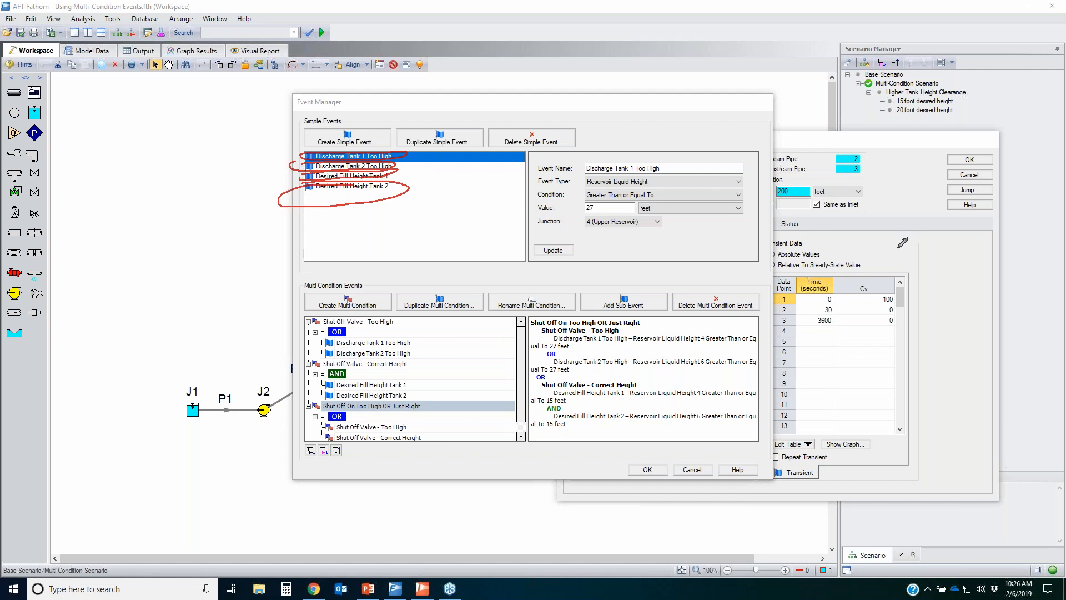
key(Escape)
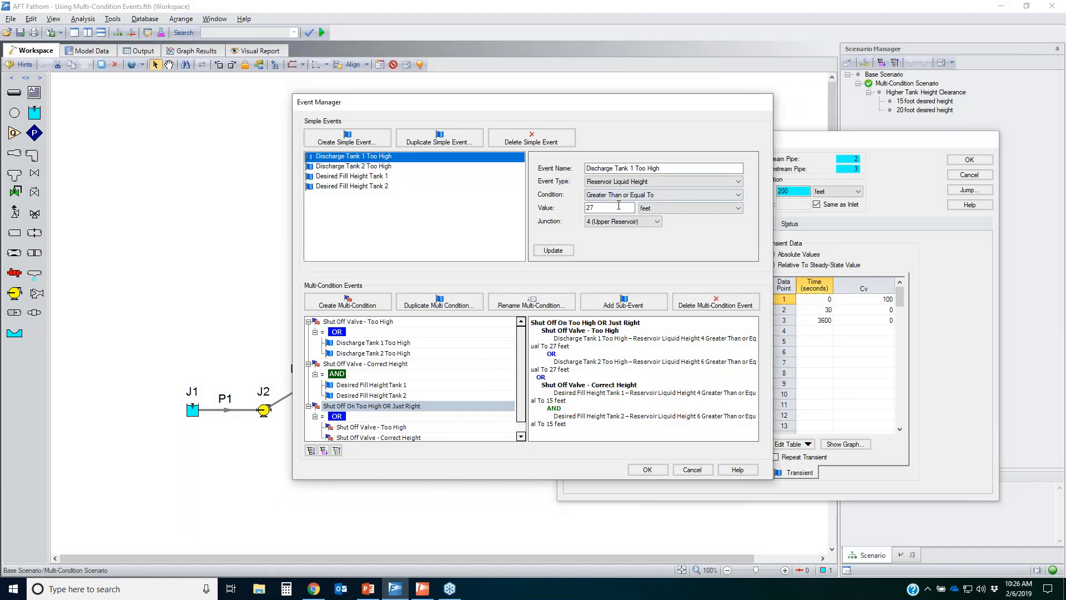
Examine the Discharge Tank 1 and Tank 2 Too High conditions and mark how Shut Off Valve - Too High combines them.
click(668, 167)
double_click(602, 209)
click(403, 167)
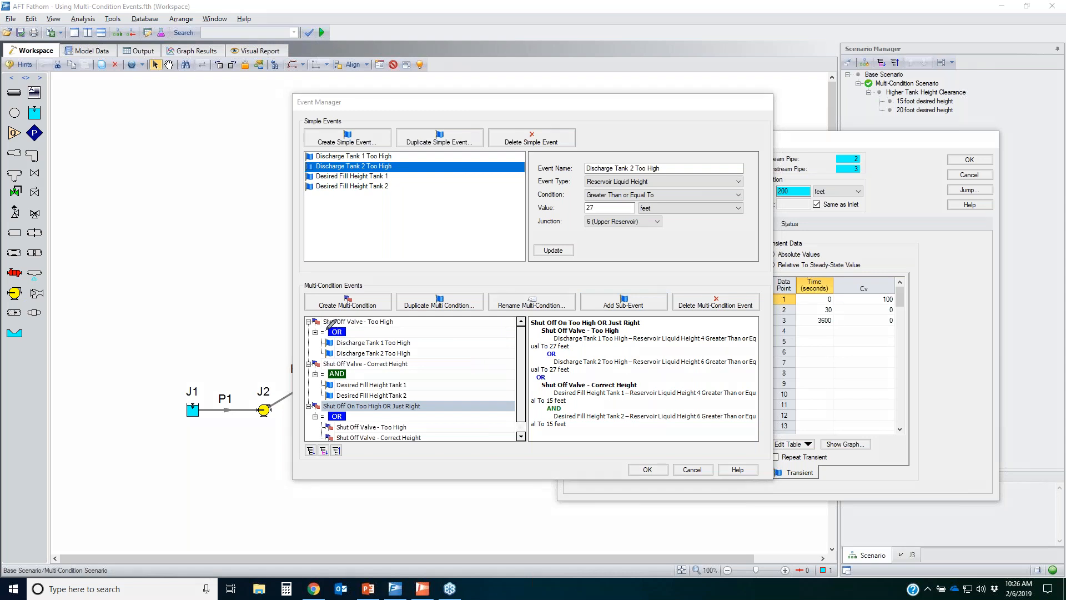
mouse_move(318, 321)
mouse_down()
mouse_move(393, 314)
mouse_move(381, 324)
mouse_move(325, 325)
mouse_move(333, 315)
mouse_up()
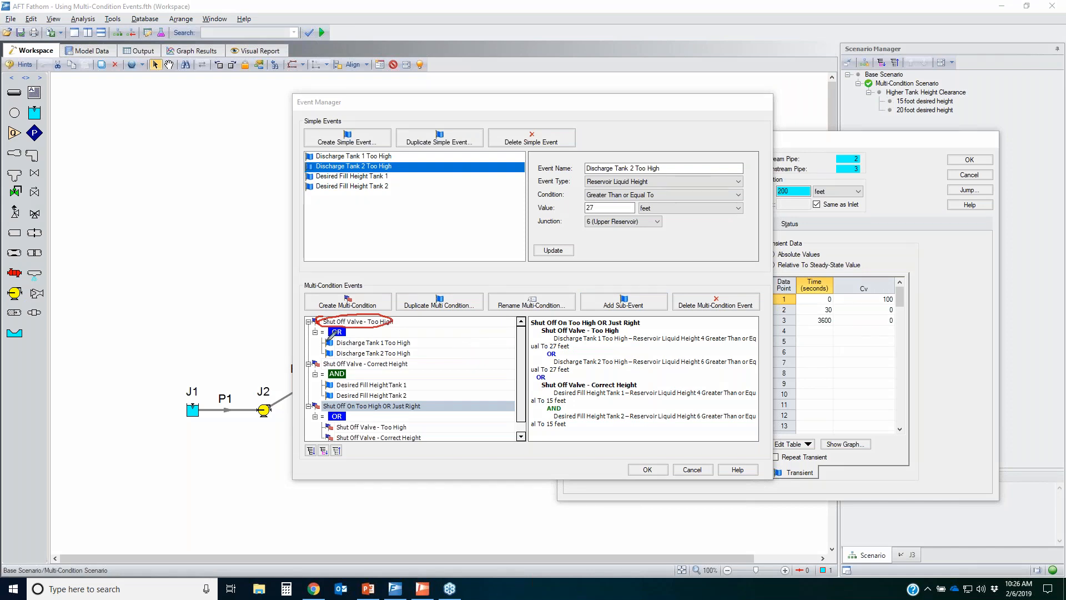
mouse_move(320, 338)
mouse_down()
mouse_move(397, 335)
mouse_move(389, 356)
mouse_move(327, 354)
mouse_move(328, 340)
mouse_up()
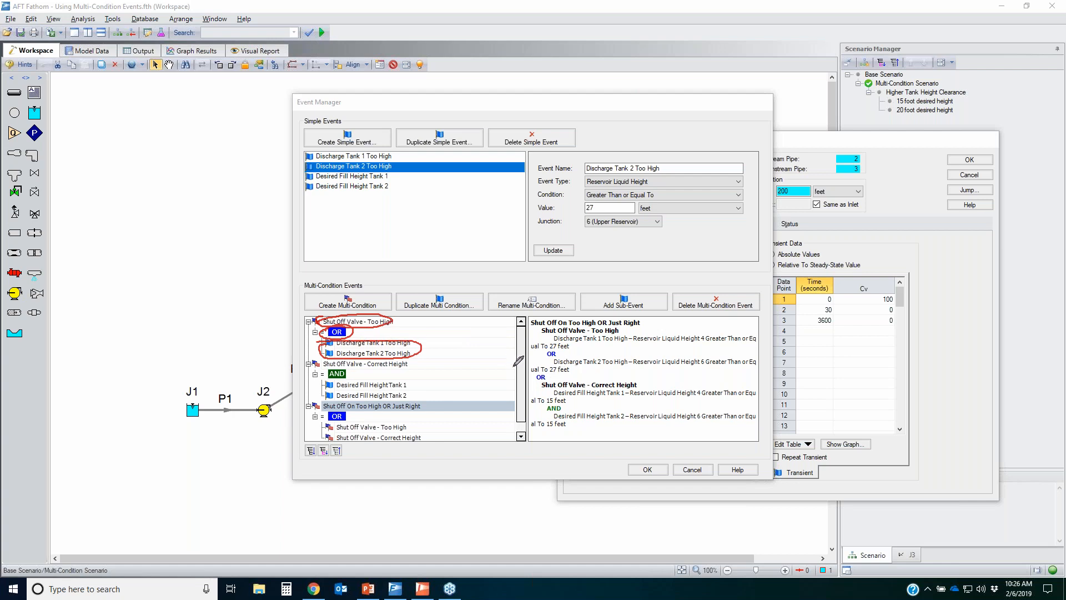
mouse_move(582, 196)
mouse_down()
mouse_move(605, 214)
mouse_move(586, 206)
mouse_up()
key(e)
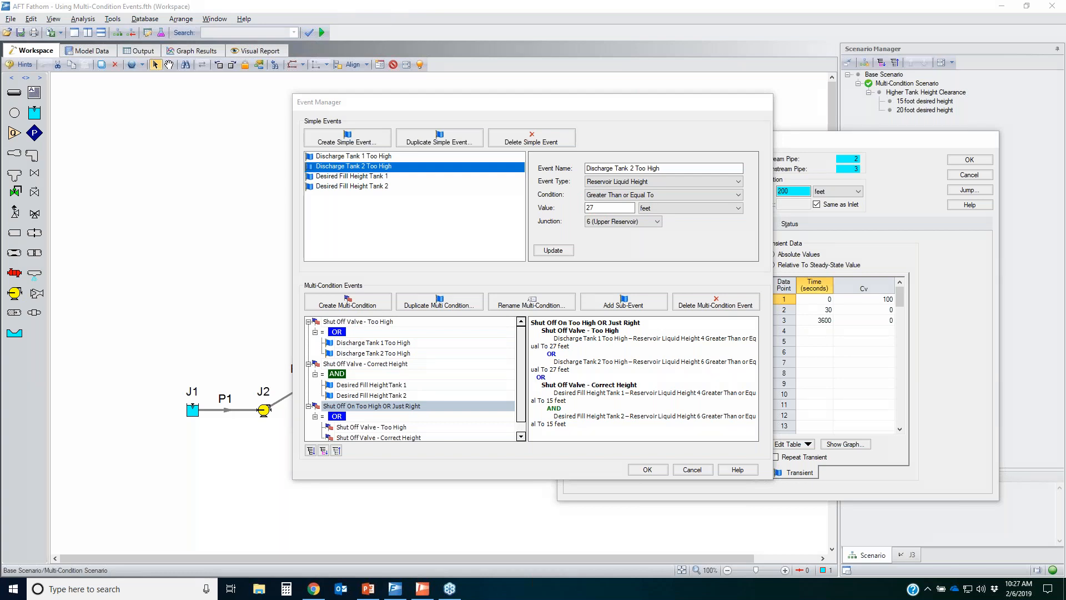
Examine the Desired Fill Height Tank 1 condition and mark how Shut Off Valve - Correct Height combines both fill height events.
click(350, 178)
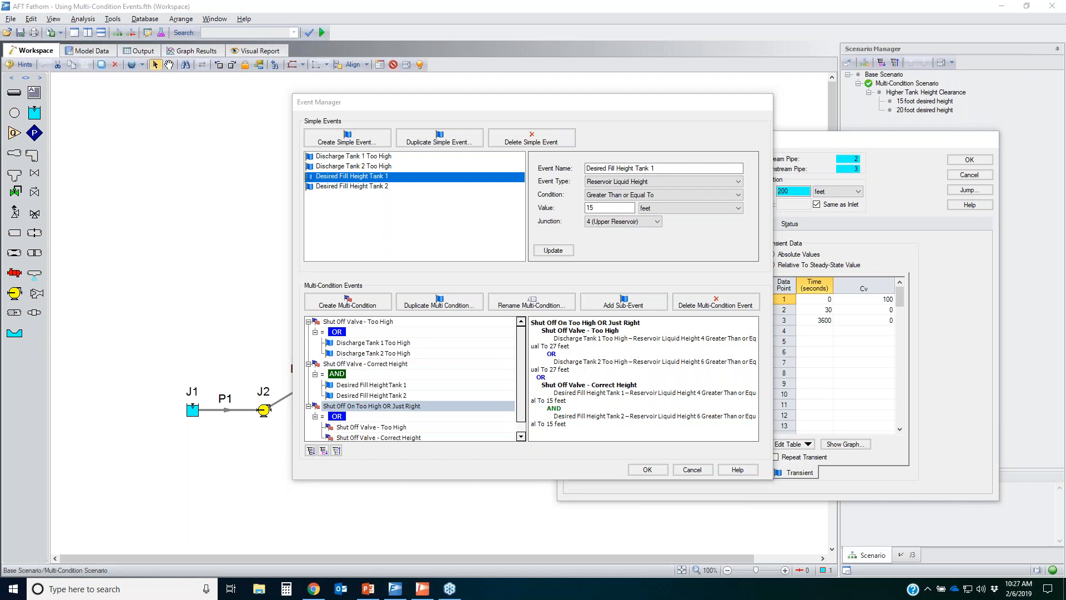
mouse_move(605, 194)
mouse_down()
mouse_move(723, 200)
mouse_move(535, 215)
mouse_move(609, 192)
mouse_move(747, 220)
mouse_up()
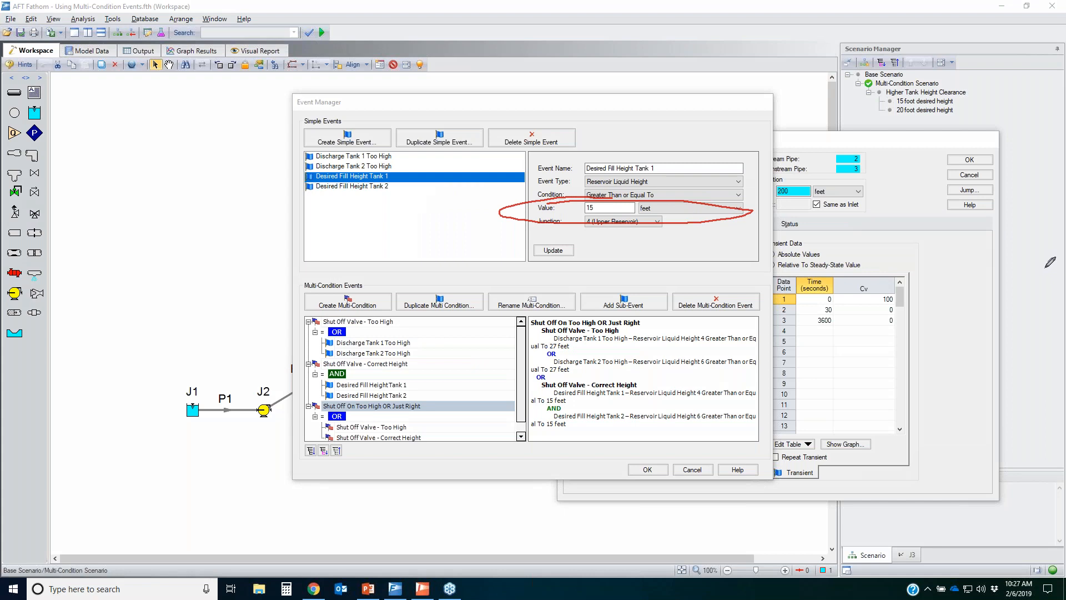
key(Escape)
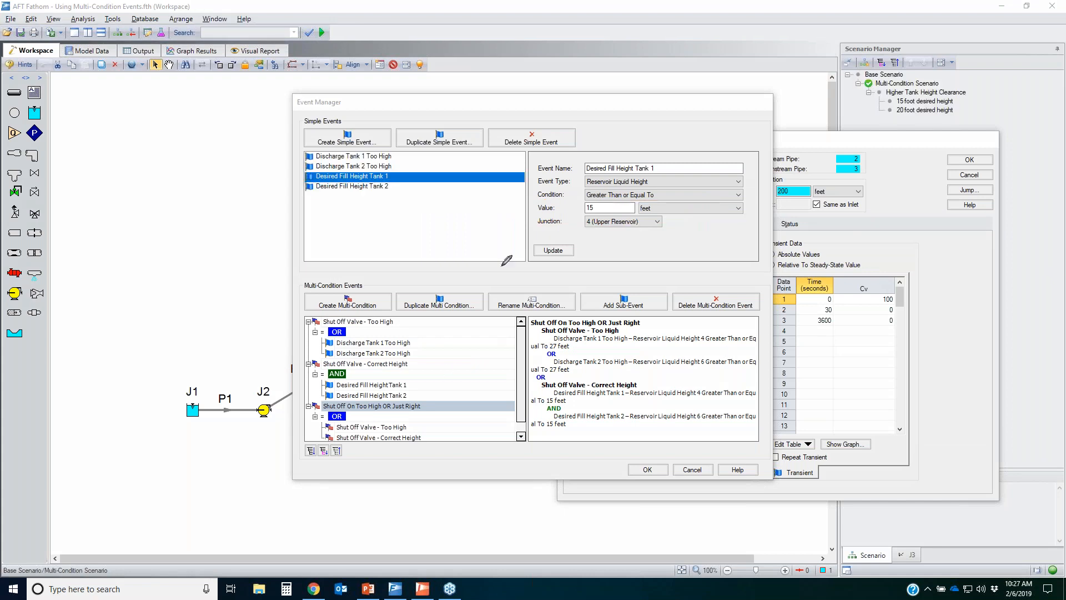
mouse_move(300, 362)
mouse_down()
mouse_move(421, 362)
mouse_move(295, 361)
mouse_up()
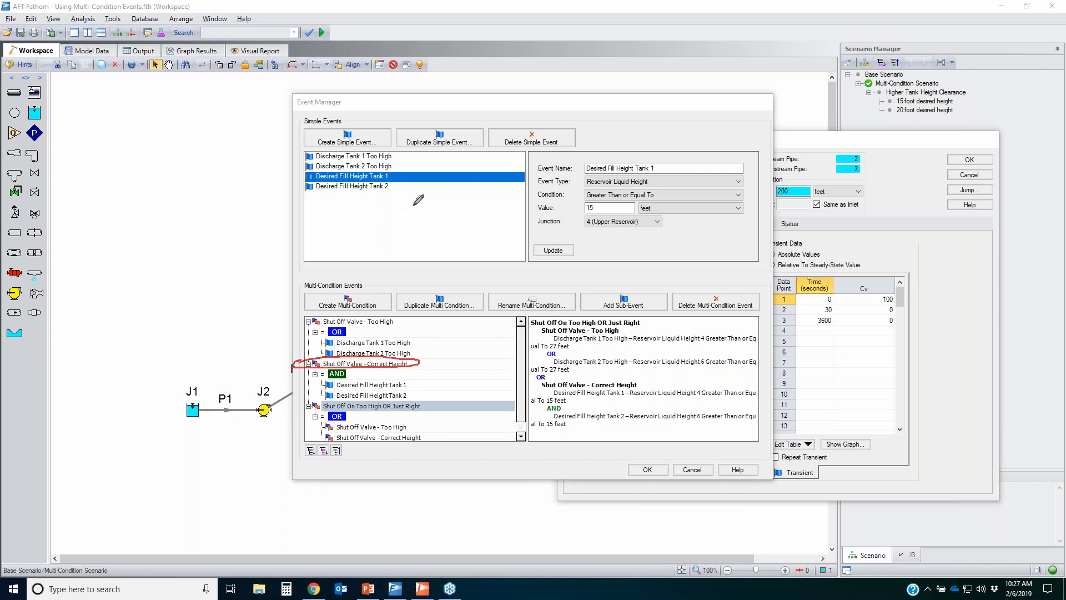
mouse_move(575, 203)
mouse_down()
mouse_move(554, 212)
mouse_move(594, 203)
mouse_up()
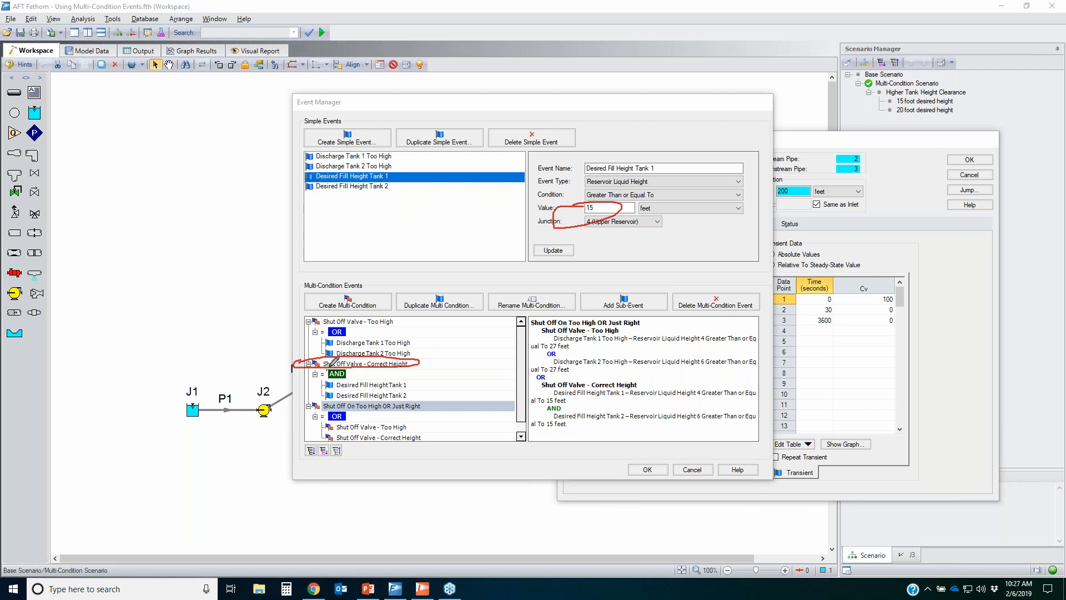
drag(332, 380, 338, 383)
mouse_move(350, 375)
mouse_down()
mouse_move(430, 379)
mouse_move(313, 395)
mouse_move(341, 378)
mouse_up()
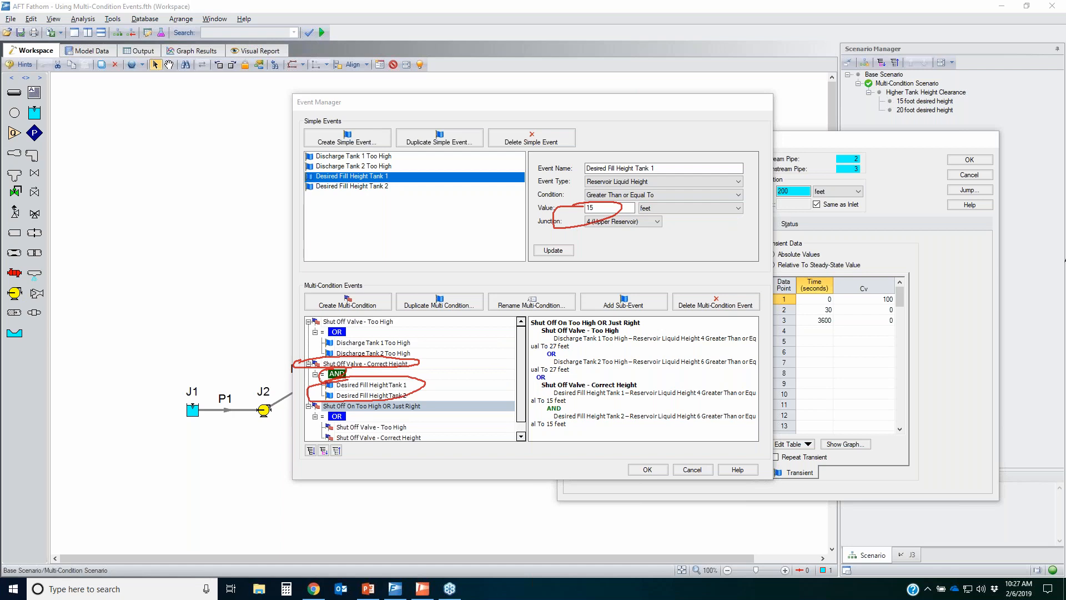
click(1064, 261)
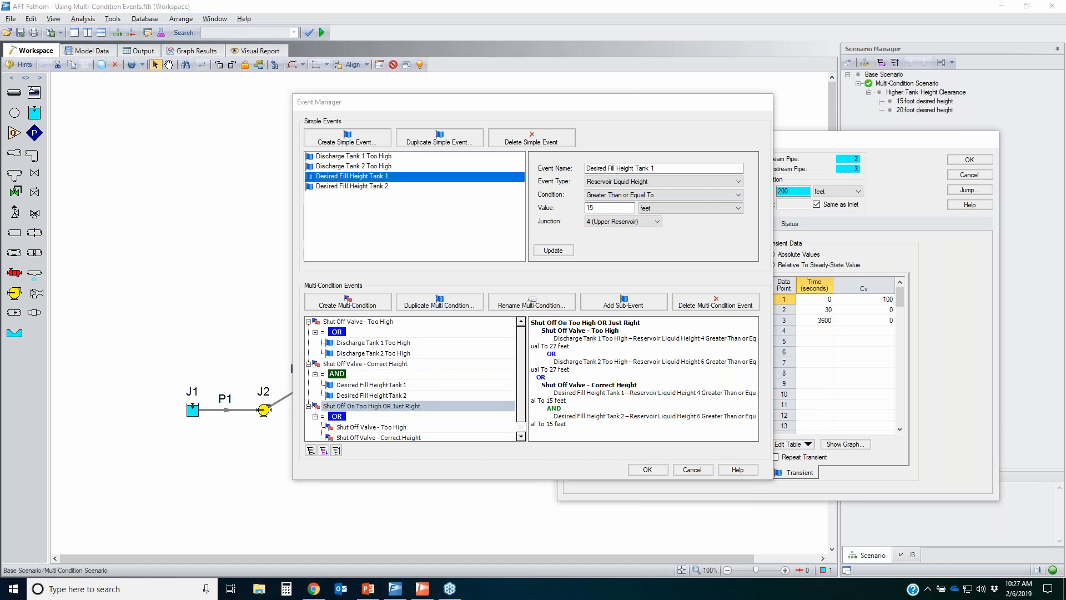
Mark how Shut Off On Too High OR Just Right combines the two shut-off events, and cancel the Event Manager and valve properties.
mouse_move(306, 404)
mouse_down()
mouse_move(397, 396)
mouse_move(422, 405)
mouse_move(317, 414)
mouse_move(339, 398)
mouse_up()
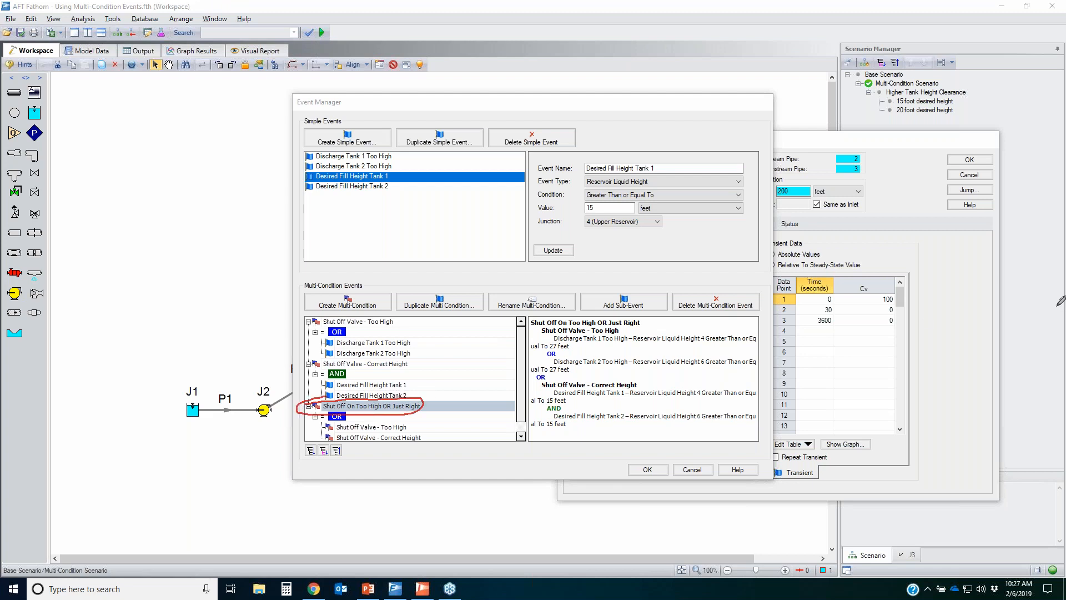
key(Escape)
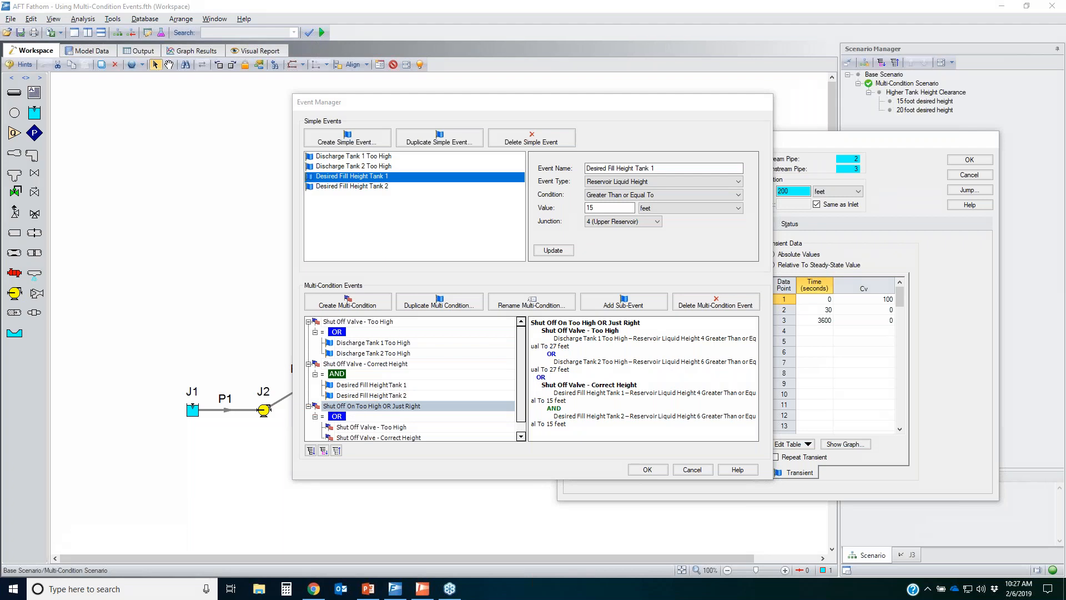
mouse_move(318, 312)
mouse_down()
mouse_move(466, 363)
mouse_move(375, 395)
mouse_move(308, 382)
mouse_up()
drag(292, 345, 314, 320)
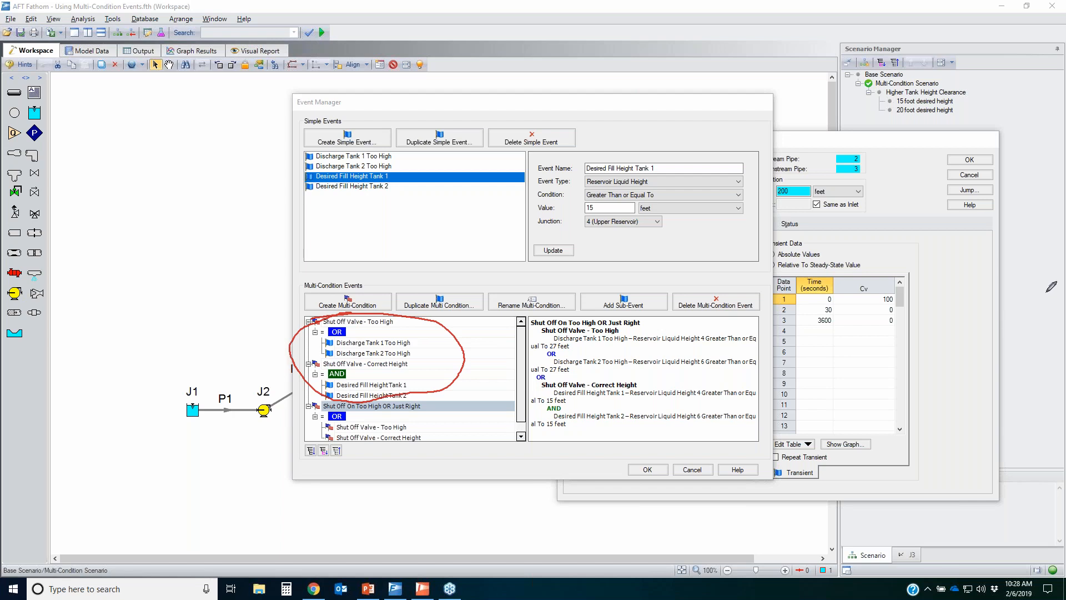
mouse_move(305, 404)
mouse_down()
mouse_move(422, 407)
mouse_move(301, 413)
mouse_up()
drag(305, 332, 433, 350)
drag(310, 396, 369, 328)
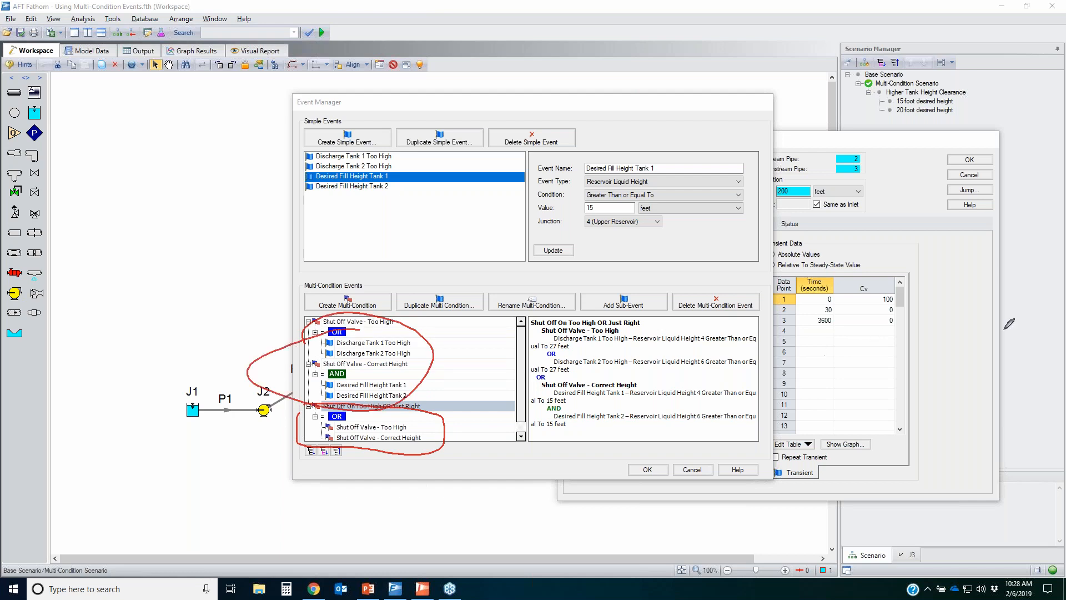
key(Escape)
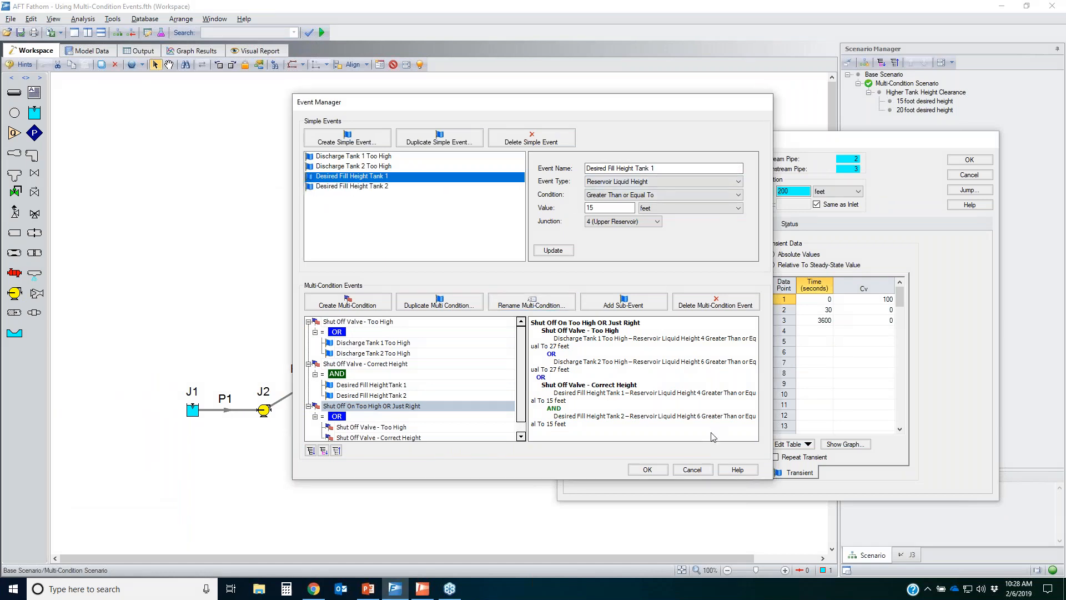
click(692, 469)
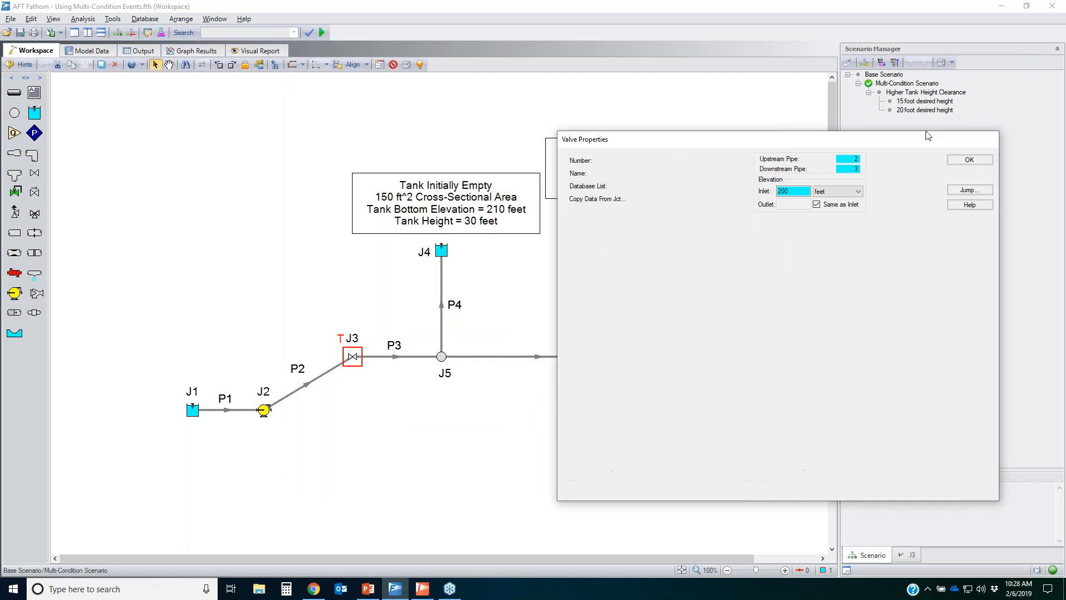
key(Escape)
Load the 15 foot desired height scenario and open the Multi-Condition Event Manager from valve J3's transient settings.
double_click(924, 101)
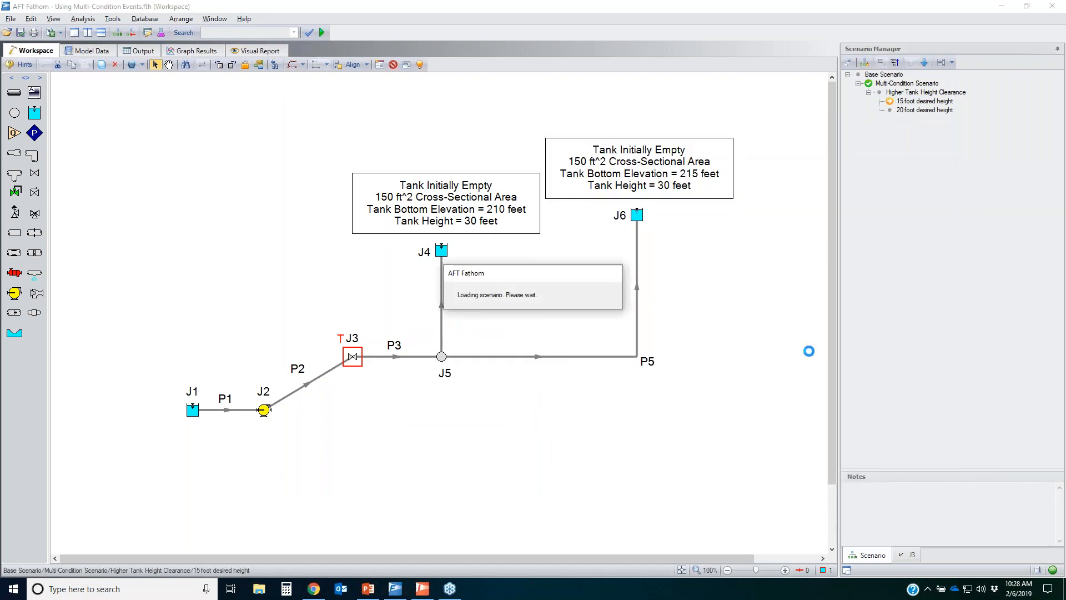
double_click(352, 358)
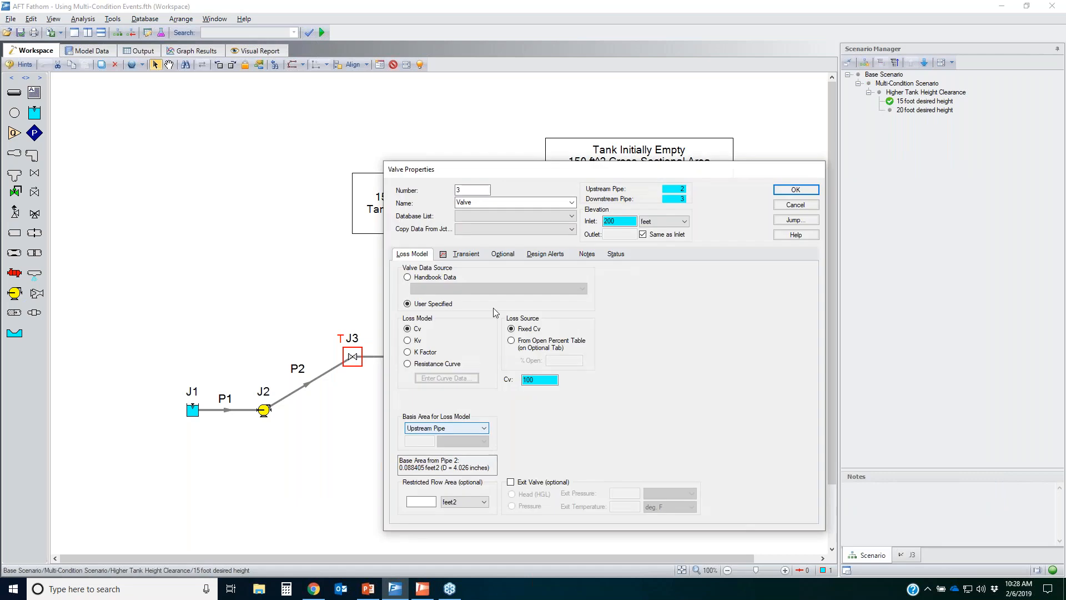
click(465, 254)
mouse_move(499, 454)
click(509, 483)
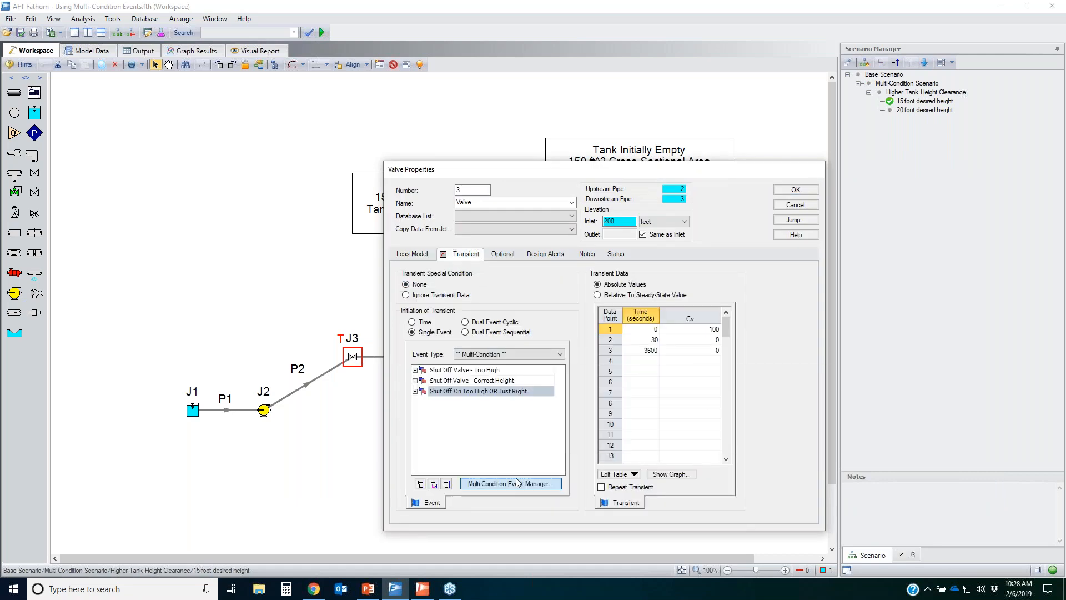
Review the simple events down to Desired Fill Height Tank 2, and cancel both the Event Manager and the valve properties.
key(Down)
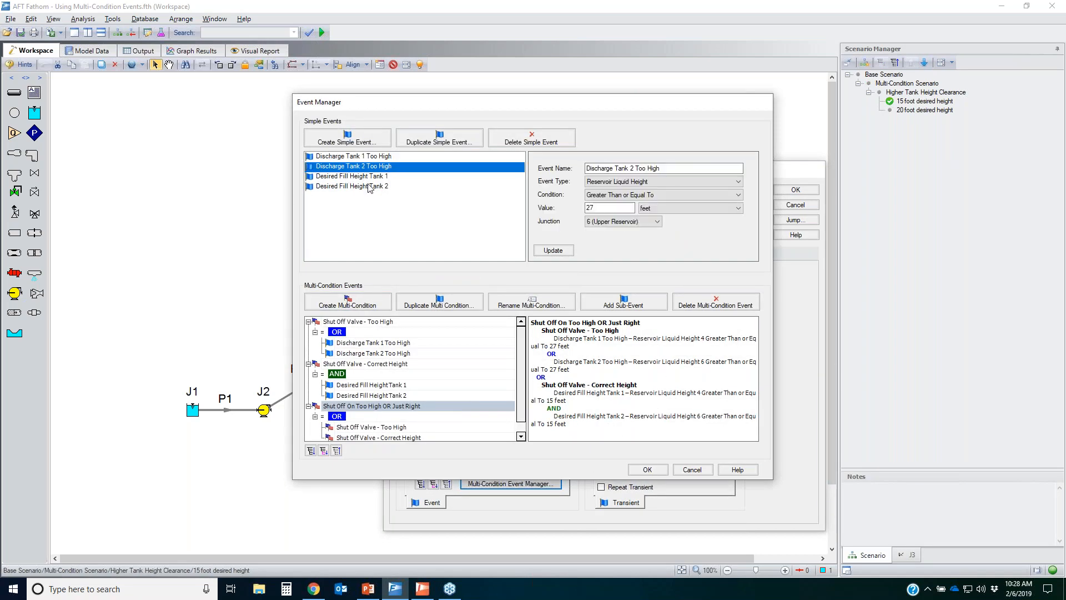
key(Down)
key(Down)
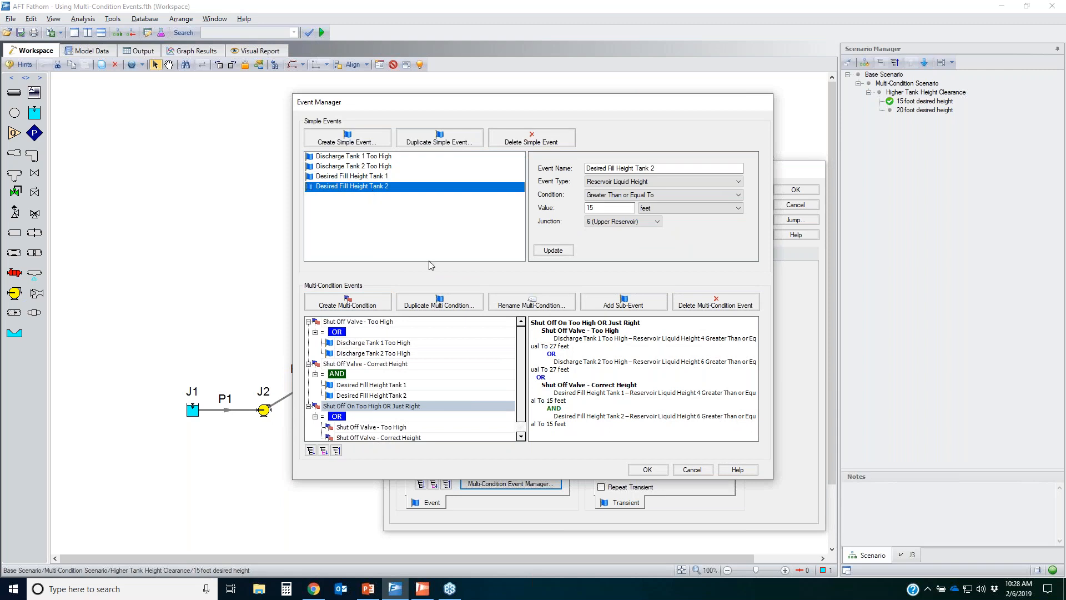
click(692, 469)
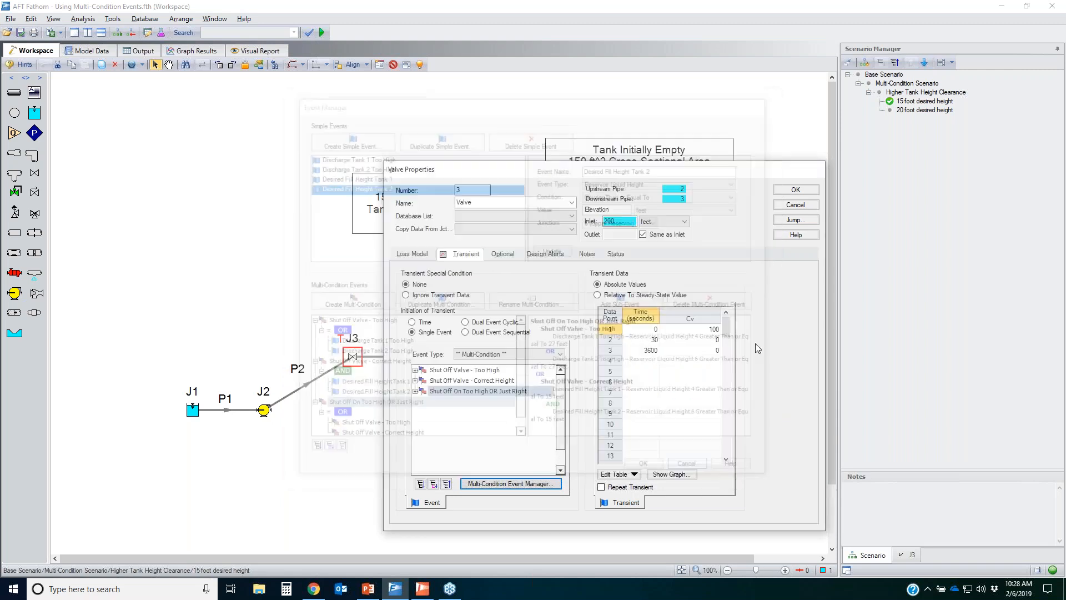
click(795, 205)
Check the time simulation mode and review the start, stop and time step settings in Transient Control, cancelling the dialog without changes.
click(82, 18)
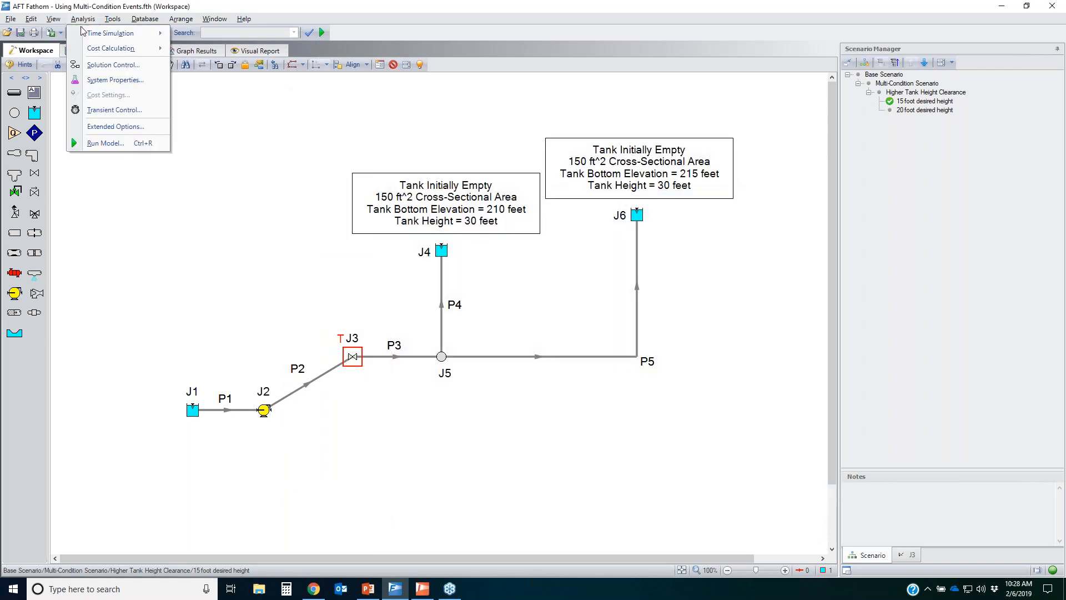
mouse_move(116, 35)
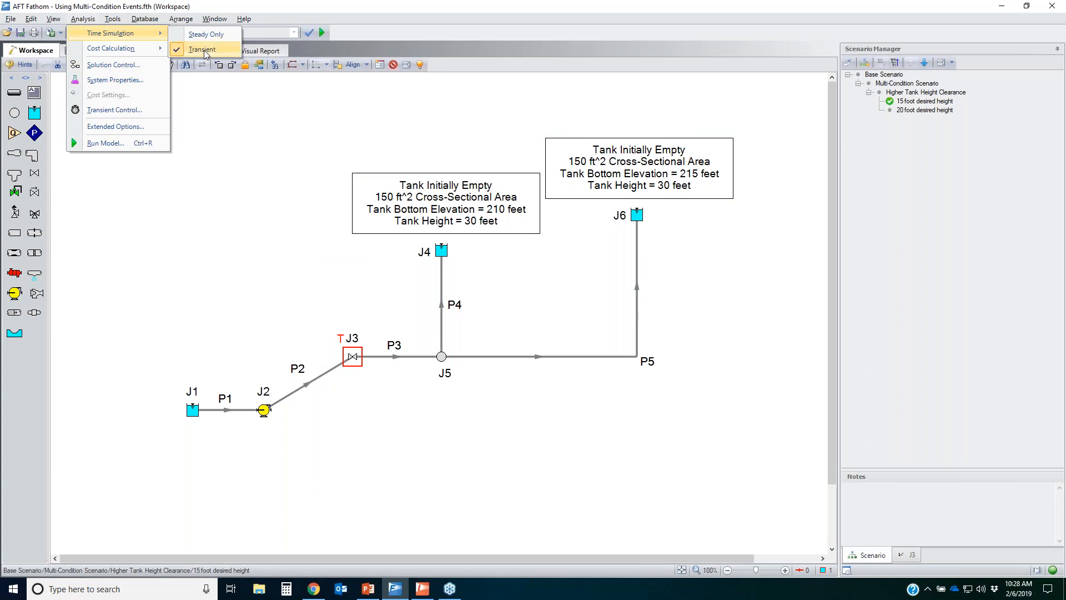
click(133, 111)
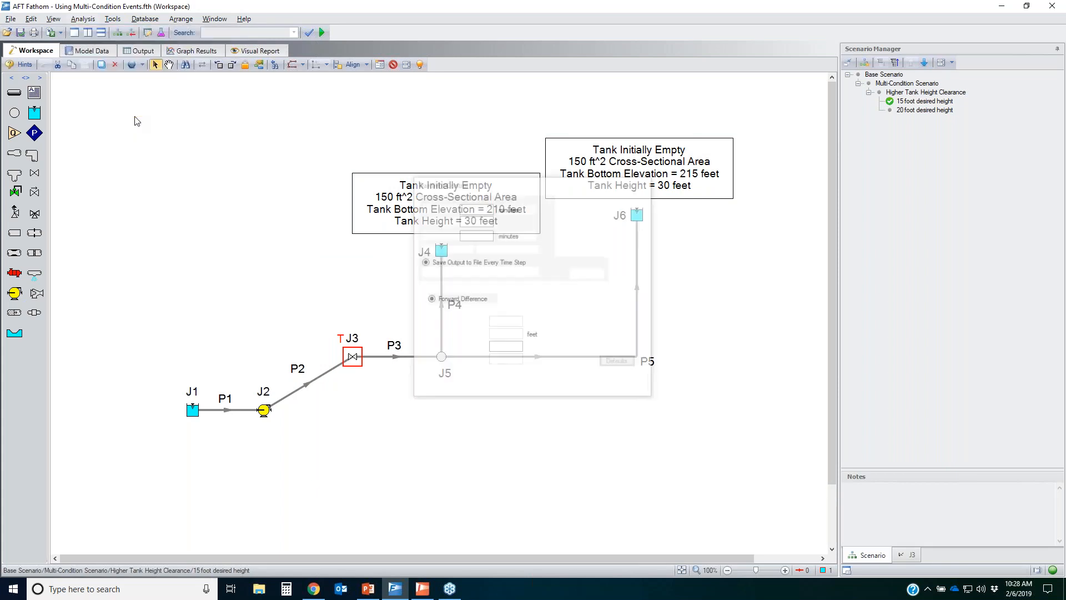
click(487, 207)
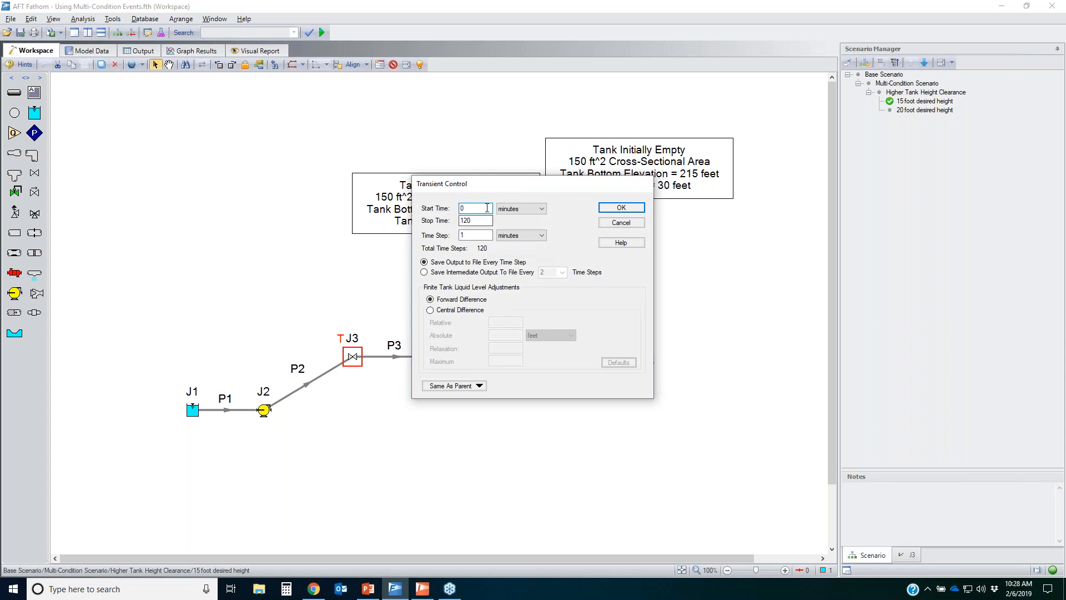
key(Tab)
key(Tab)
click(632, 227)
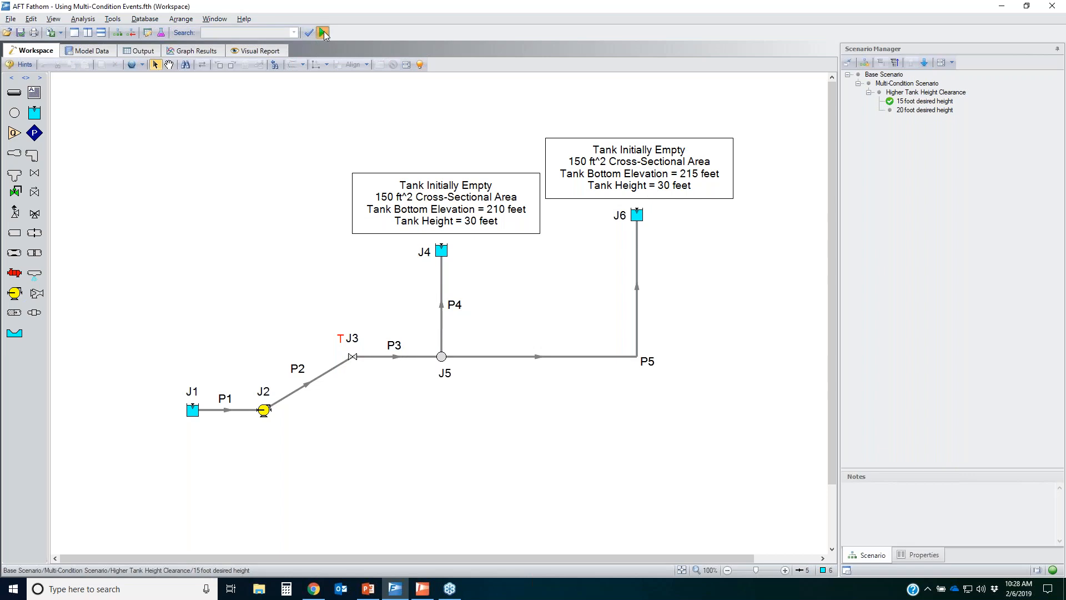
Run the 15 foot desired height scenario, open its output on completion, and return to the workspace.
click(322, 33)
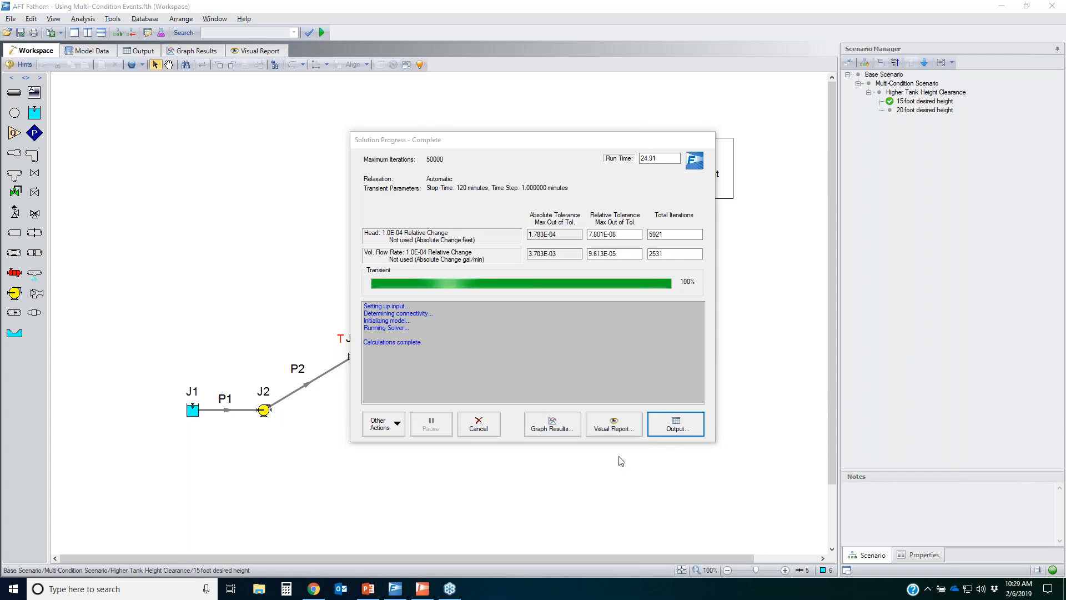
click(677, 431)
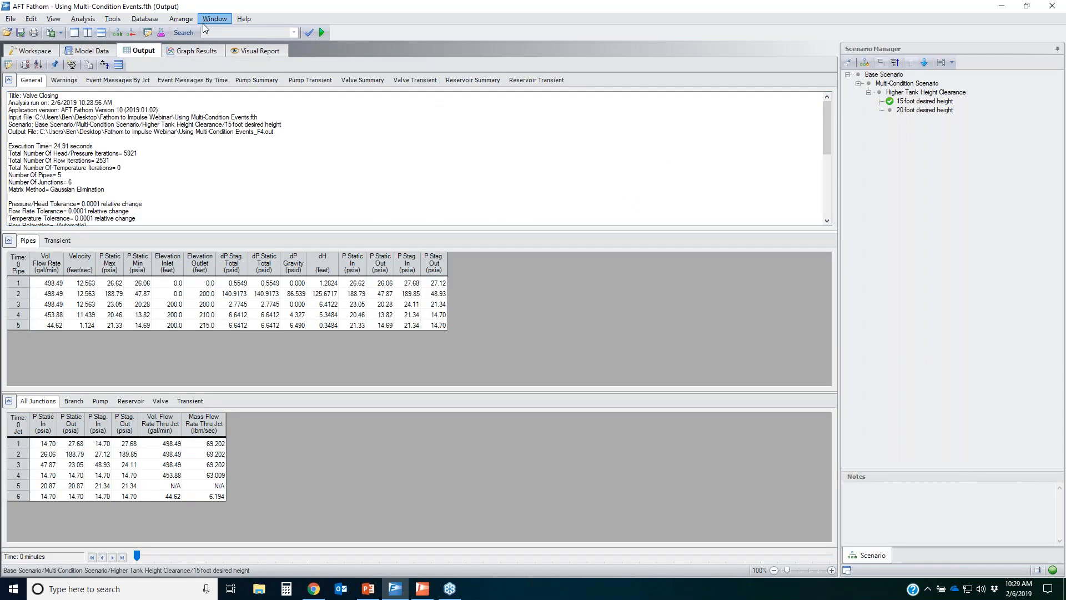
click(34, 50)
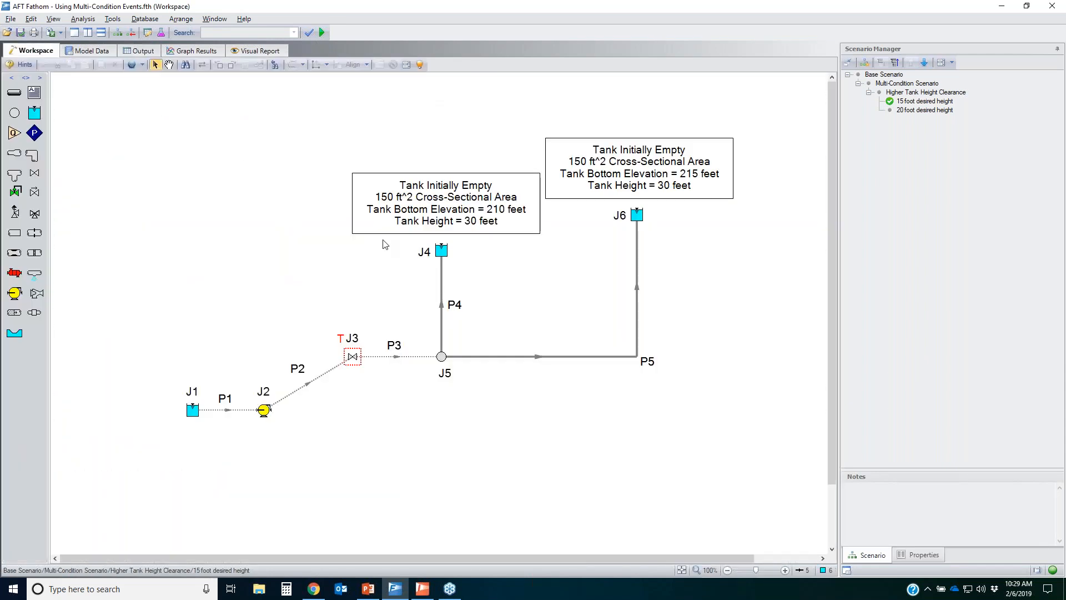
Open the Design Alert Manager and expand the 27 ft Max Allowable Liquid Height alert down to the reservoirs it applies to.
click(113, 21)
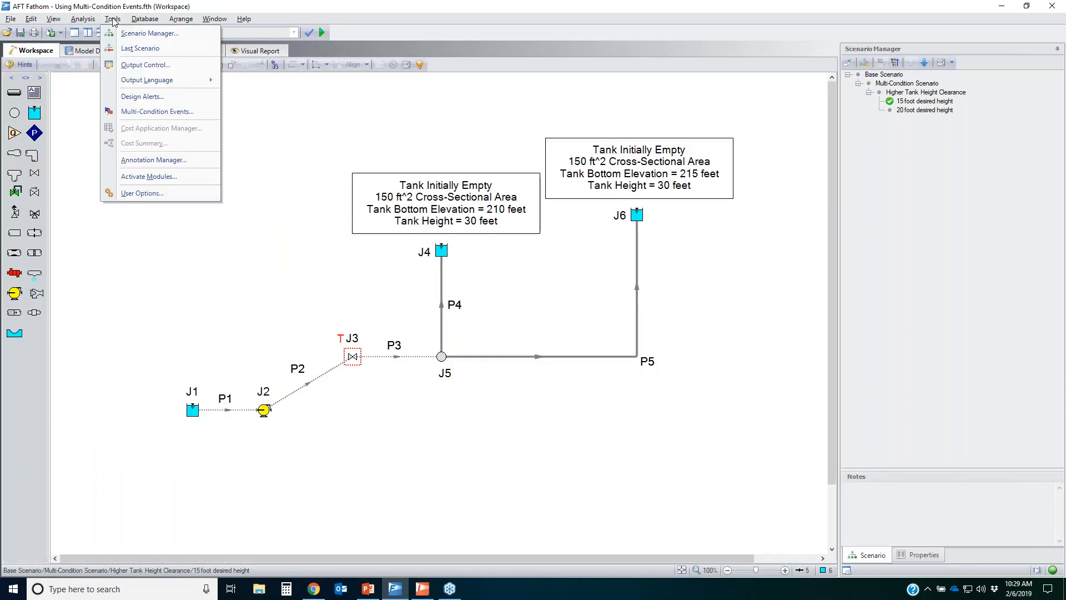
click(142, 96)
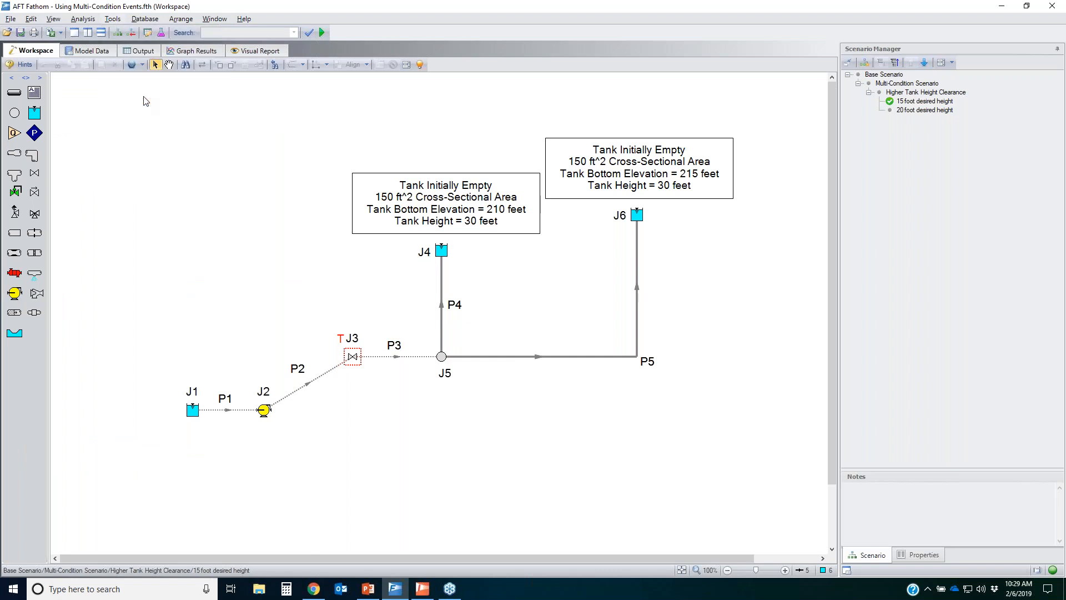
click(306, 139)
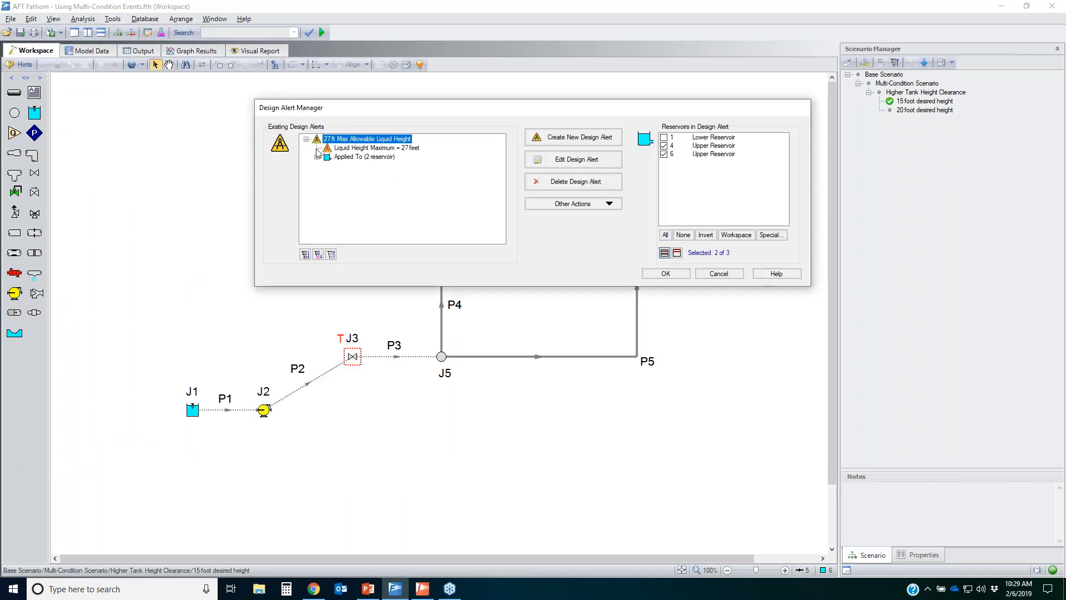
click(317, 157)
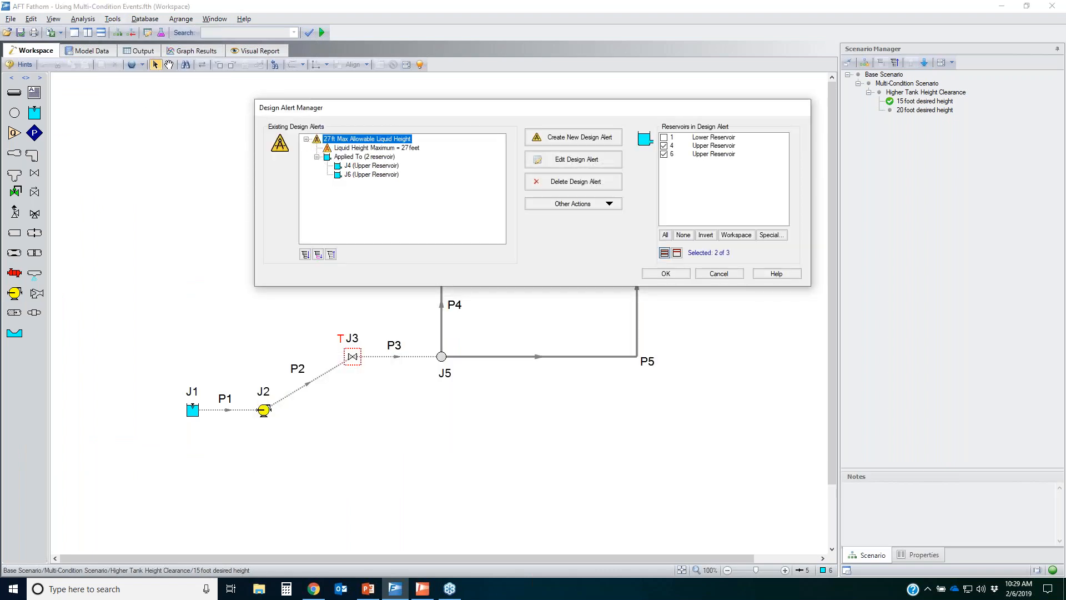
Mark the design alert's 27 feet liquid height maximum and its reservoirs J4 and J6, and cancel the Design Alert Manager.
mouse_move(315, 129)
mouse_down()
mouse_move(426, 206)
mouse_move(350, 124)
mouse_up()
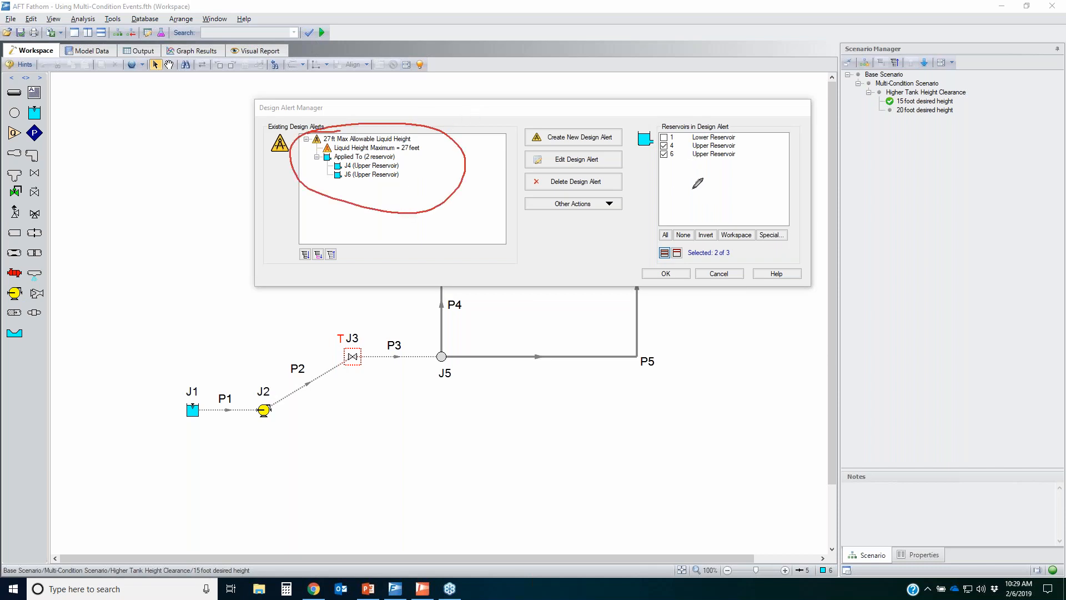
drag(324, 147, 427, 145)
mouse_move(362, 150)
mouse_down()
mouse_move(313, 148)
mouse_move(425, 145)
mouse_up()
mouse_move(318, 162)
mouse_down()
mouse_move(394, 156)
mouse_move(333, 174)
mouse_move(408, 162)
mouse_up()
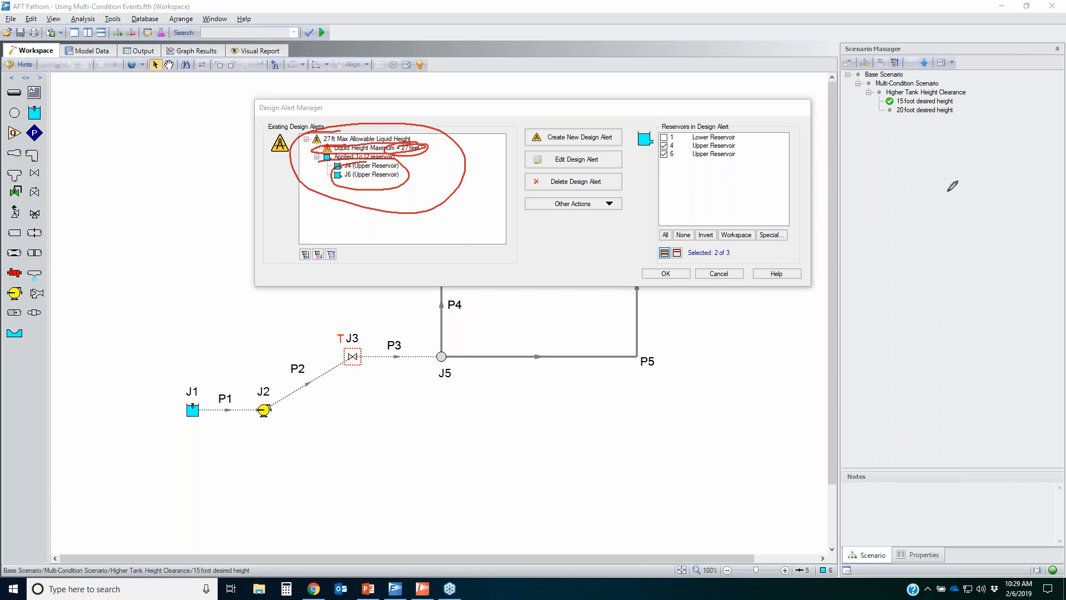
key(Escape)
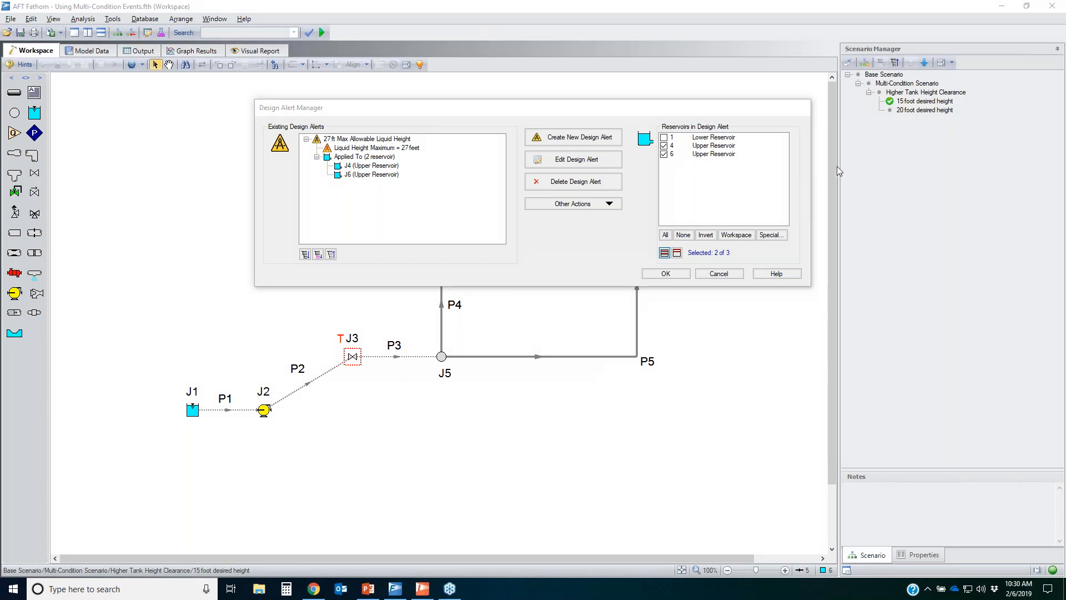
click(733, 276)
click(936, 102)
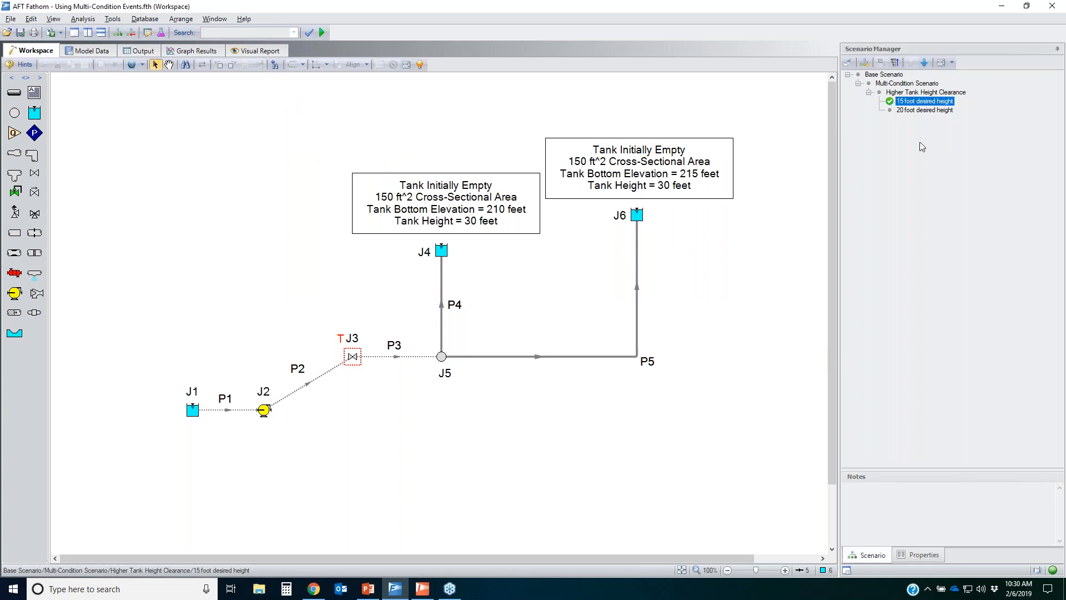
Enlarge the output display to 203% and check the run's warnings with the Junctions section collapsed.
click(142, 51)
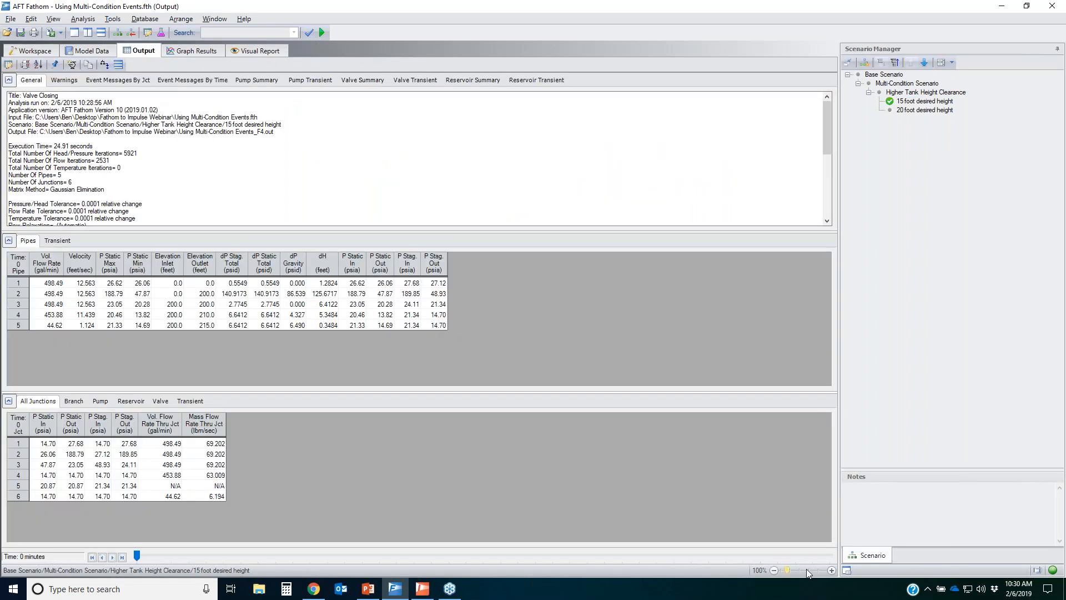
click(806, 570)
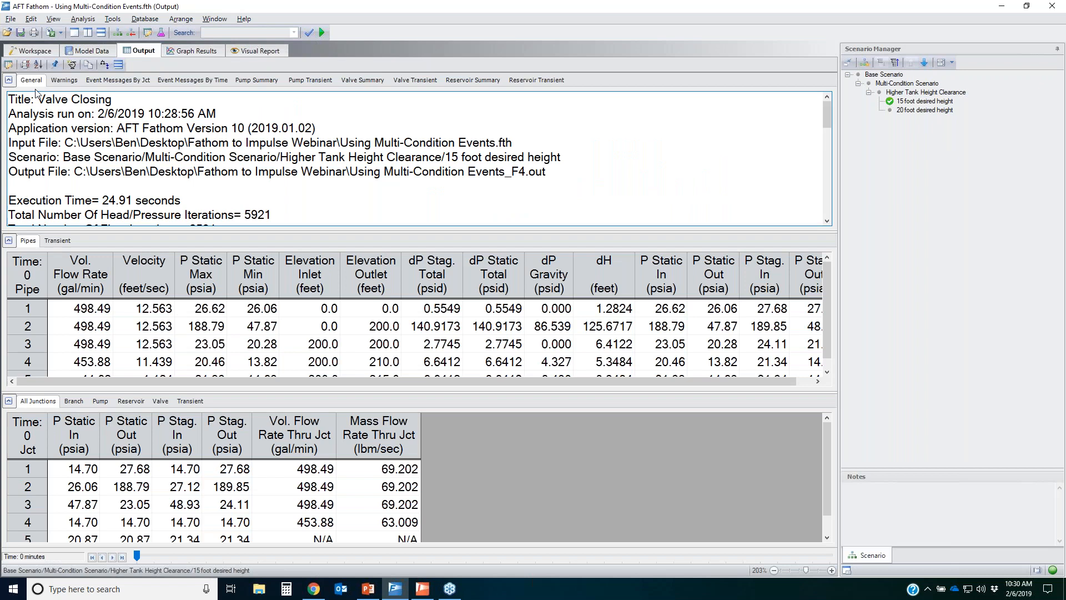
click(63, 80)
click(9, 401)
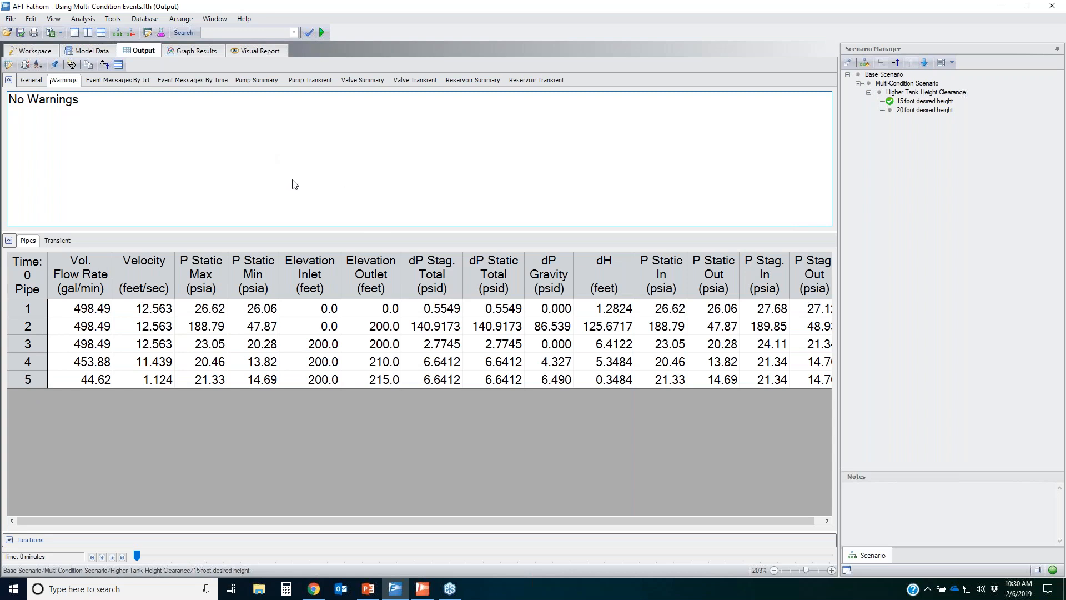
Show the event messages sorted by time and circle the Valve Junction 3 event message, clearing the marking when done.
click(189, 85)
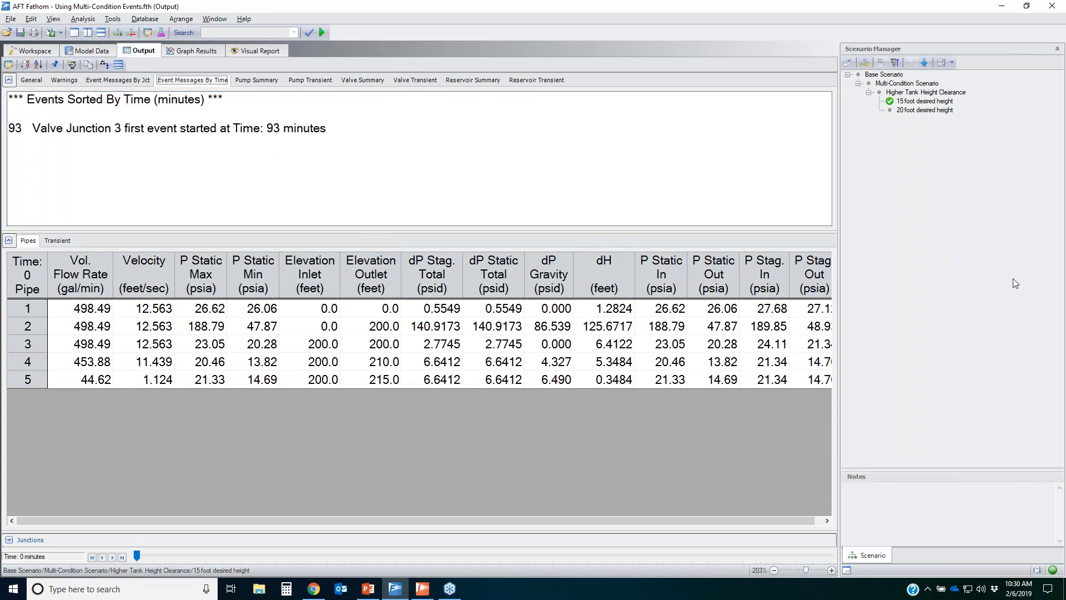
click(1064, 279)
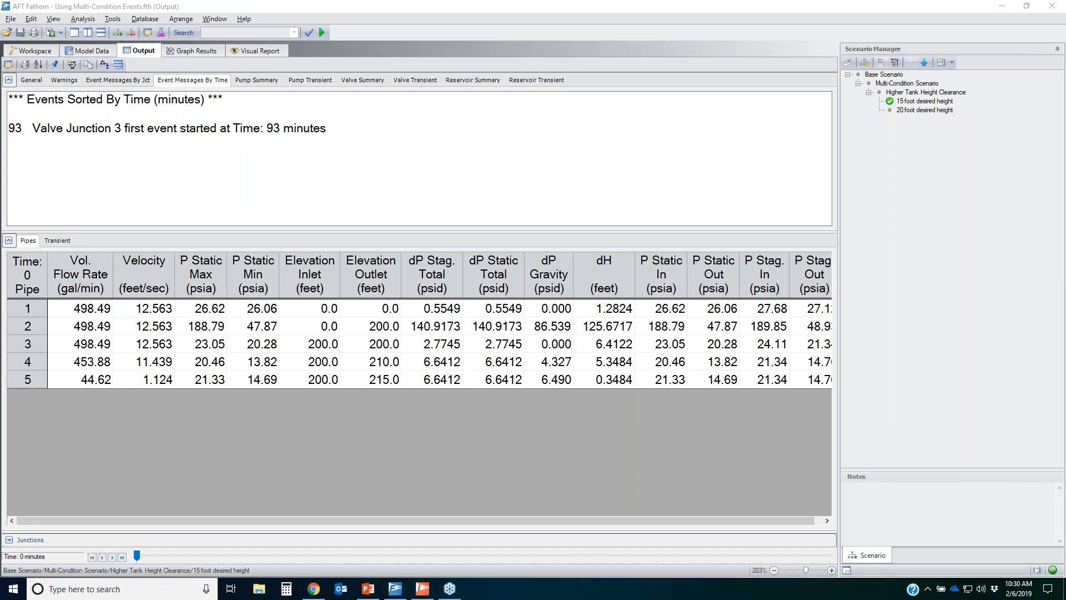
mouse_move(14, 119)
mouse_down()
mouse_move(90, 118)
mouse_move(240, 156)
mouse_move(150, 82)
mouse_up()
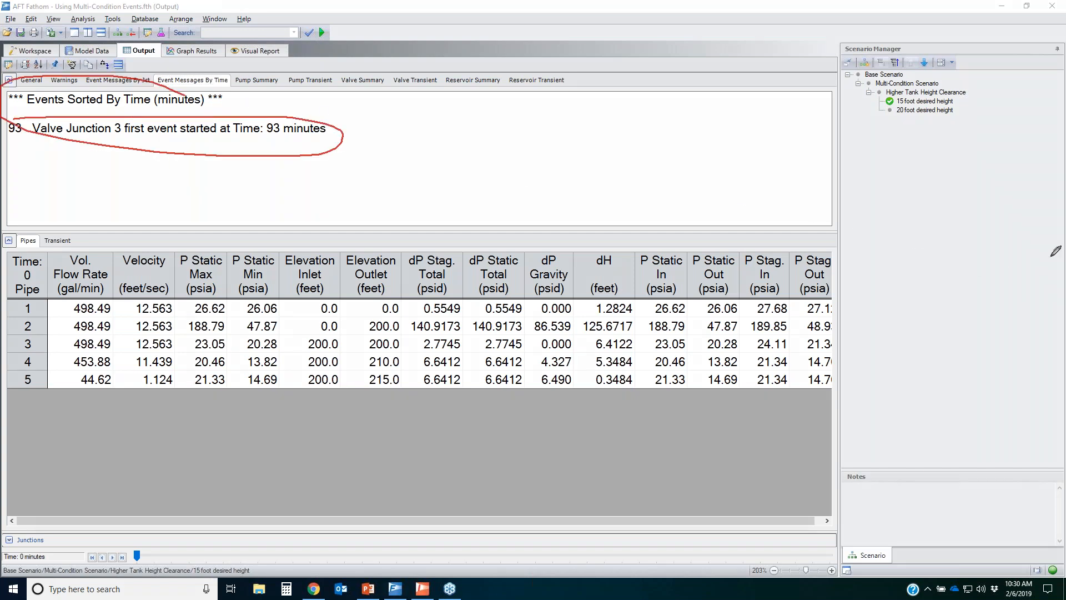
key(Escape)
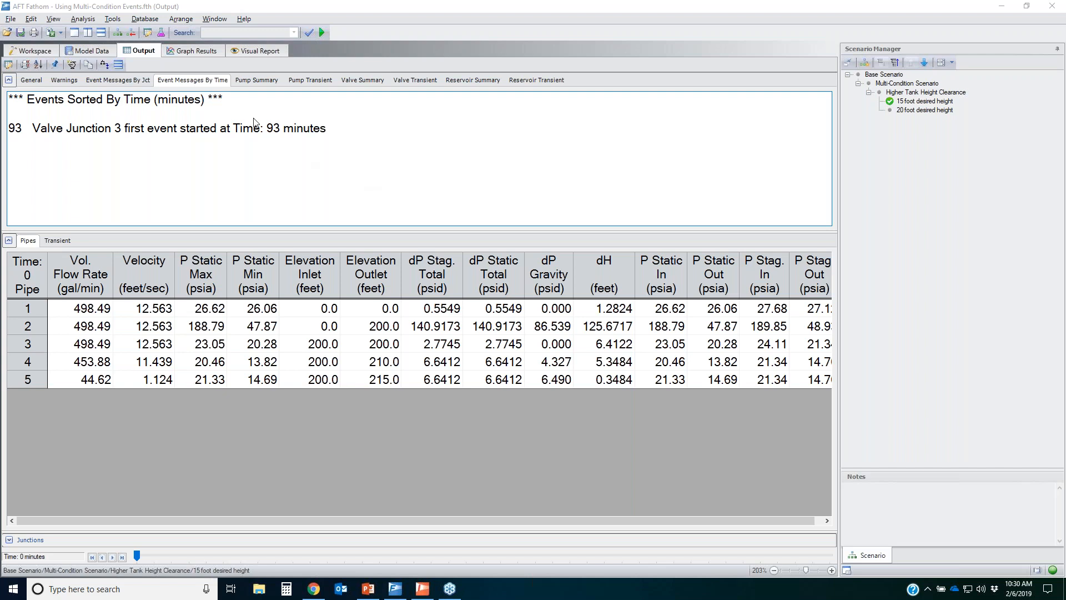
Load the saved Liquid Height vs. Time graph and mark its transient settings for upper reservoirs 4 and 6, Liquid Height and design alert.
click(189, 51)
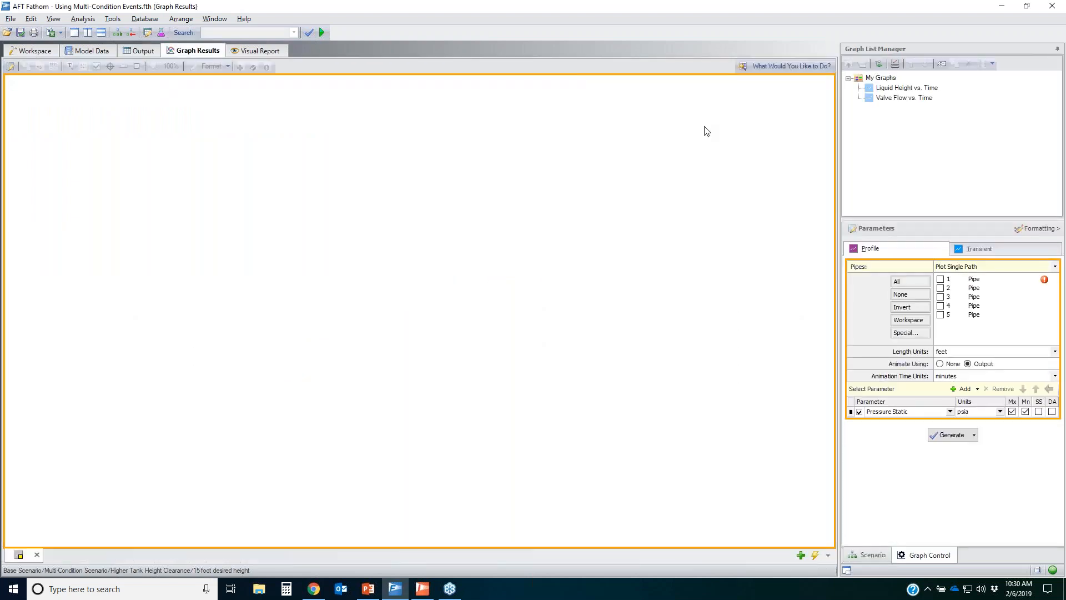
double_click(913, 88)
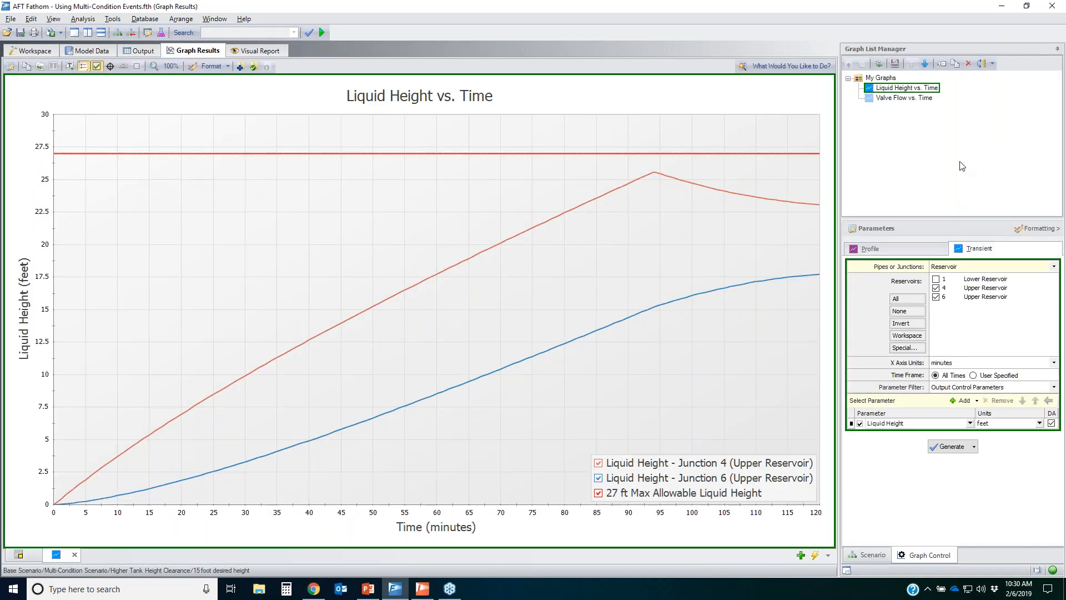
key(alt+Tab)
mouse_move(966, 239)
mouse_down()
mouse_move(1041, 241)
mouse_move(1006, 232)
mouse_up()
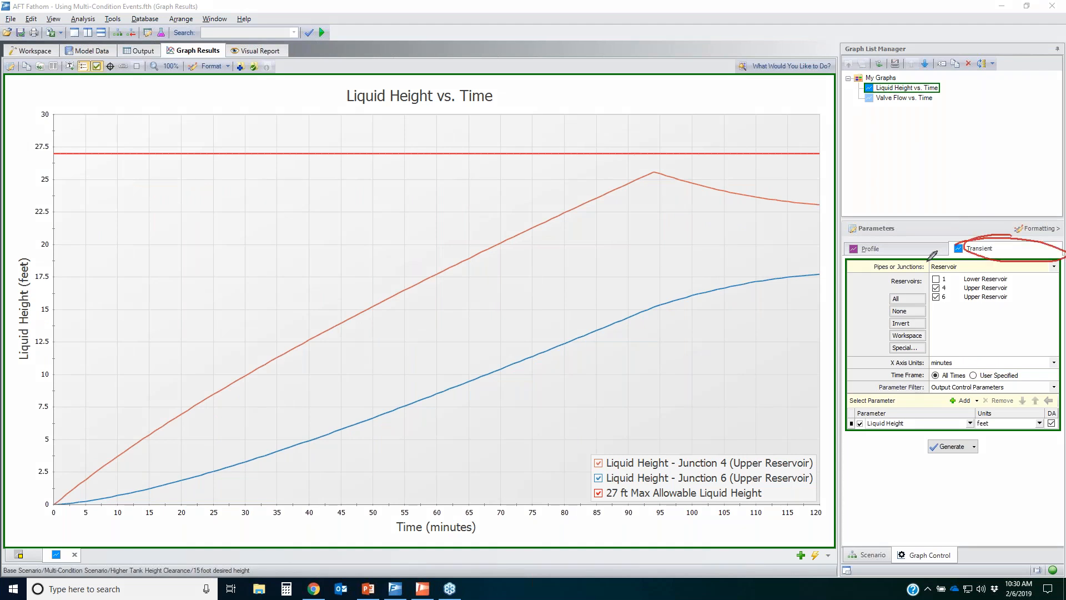
mouse_move(926, 260)
mouse_down()
mouse_move(1033, 262)
mouse_move(858, 272)
mouse_move(905, 257)
mouse_up()
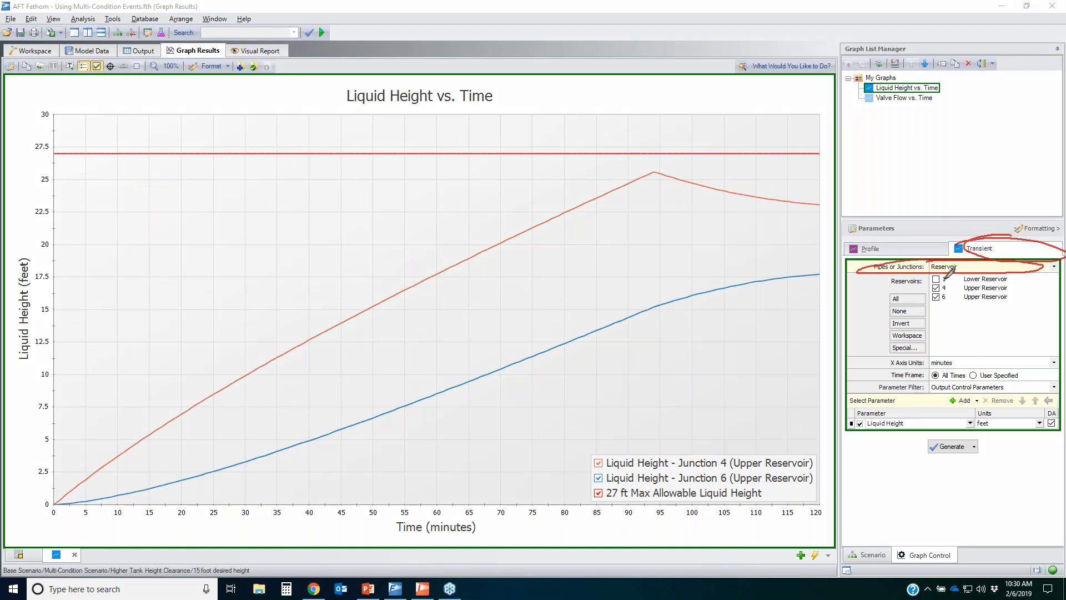
mouse_move(956, 280)
mouse_down()
mouse_move(1022, 286)
mouse_move(935, 295)
mouse_move(939, 285)
mouse_up()
mouse_move(849, 426)
mouse_down()
mouse_move(1010, 413)
mouse_move(910, 438)
mouse_move(977, 446)
mouse_up()
mouse_move(1046, 411)
mouse_down()
mouse_move(1062, 416)
mouse_move(1044, 432)
mouse_move(1054, 413)
mouse_move(1034, 424)
mouse_up()
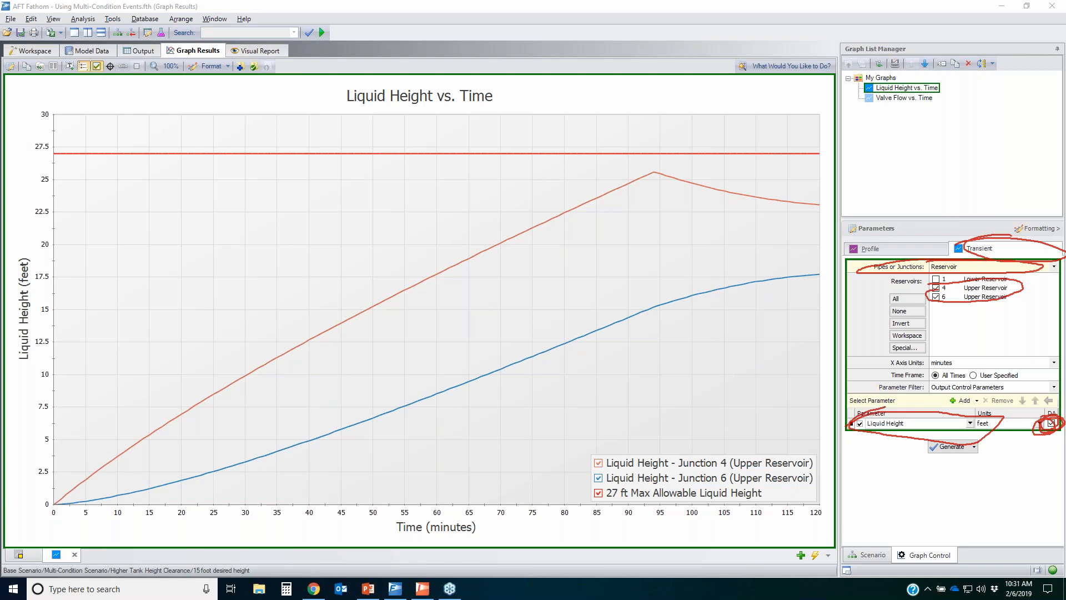
Replace the markings with ones linking the plot to its Graph List Manager entry and crossing out the parameter settings, and clear them.
key(e)
mouse_move(56, 208)
mouse_down()
mouse_move(564, 507)
mouse_move(186, 130)
mouse_move(213, 142)
mouse_up()
mouse_move(228, 60)
mouse_down()
mouse_move(254, 70)
mouse_move(847, 75)
mouse_move(874, 85)
mouse_move(819, 92)
mouse_up()
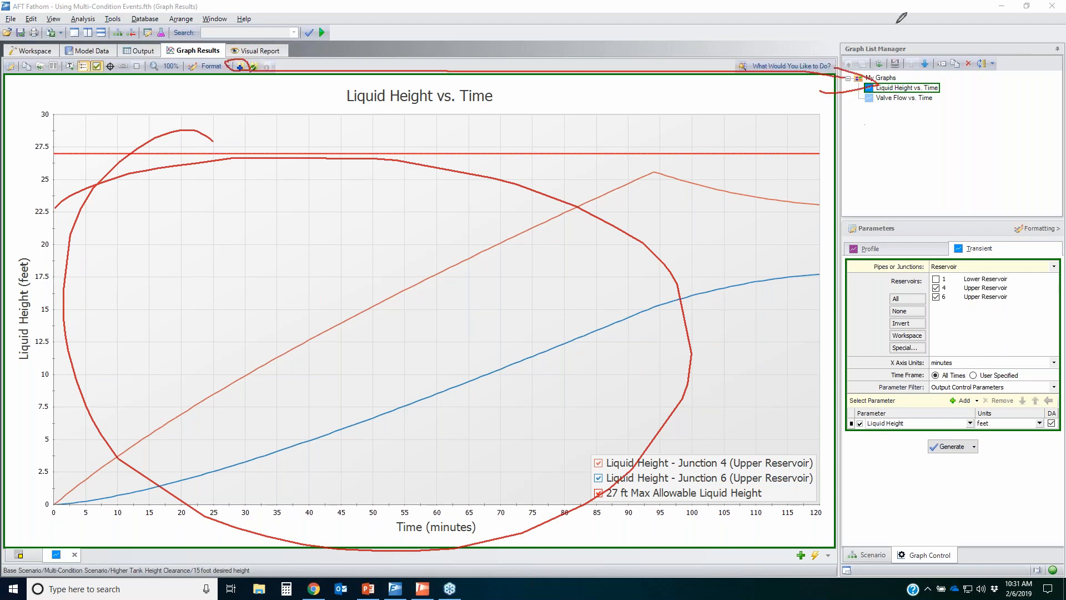
mouse_move(852, 39)
mouse_down()
mouse_move(966, 78)
mouse_move(849, 31)
mouse_up()
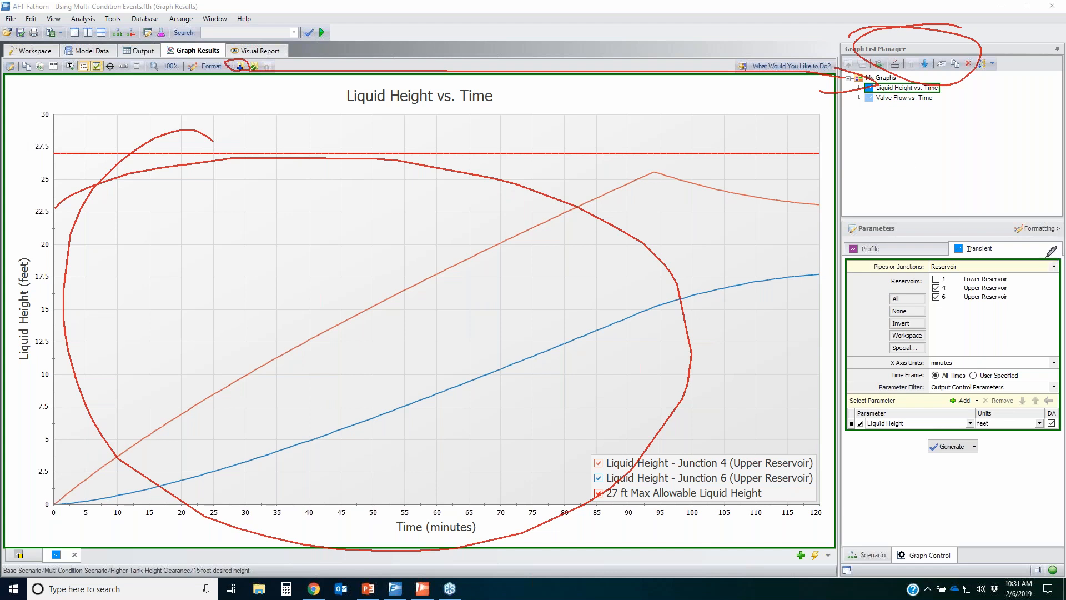
drag(1064, 237, 872, 413)
drag(860, 257, 1064, 451)
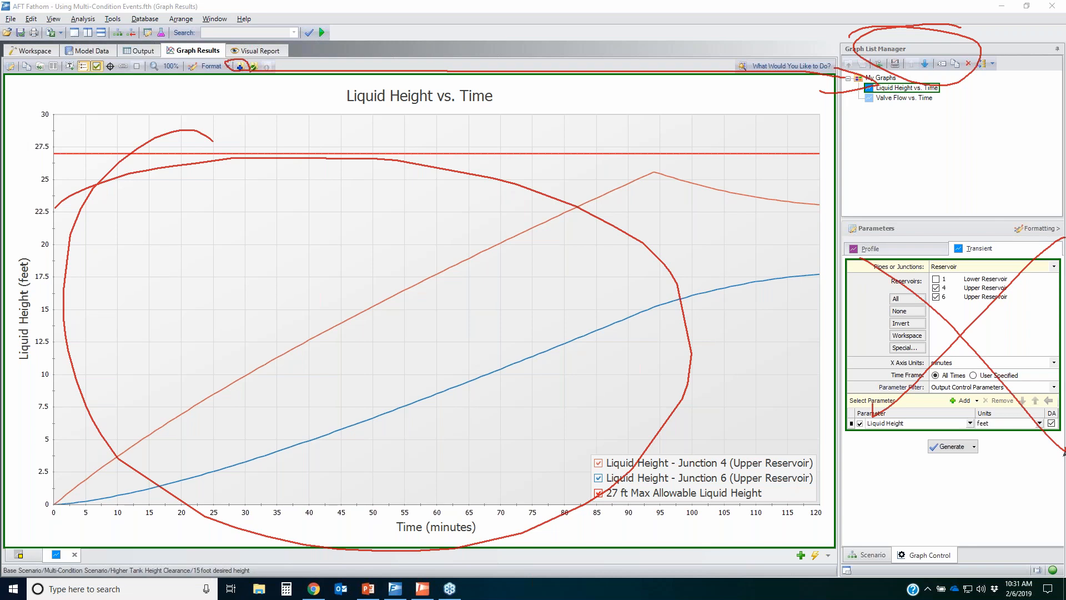
key(Escape)
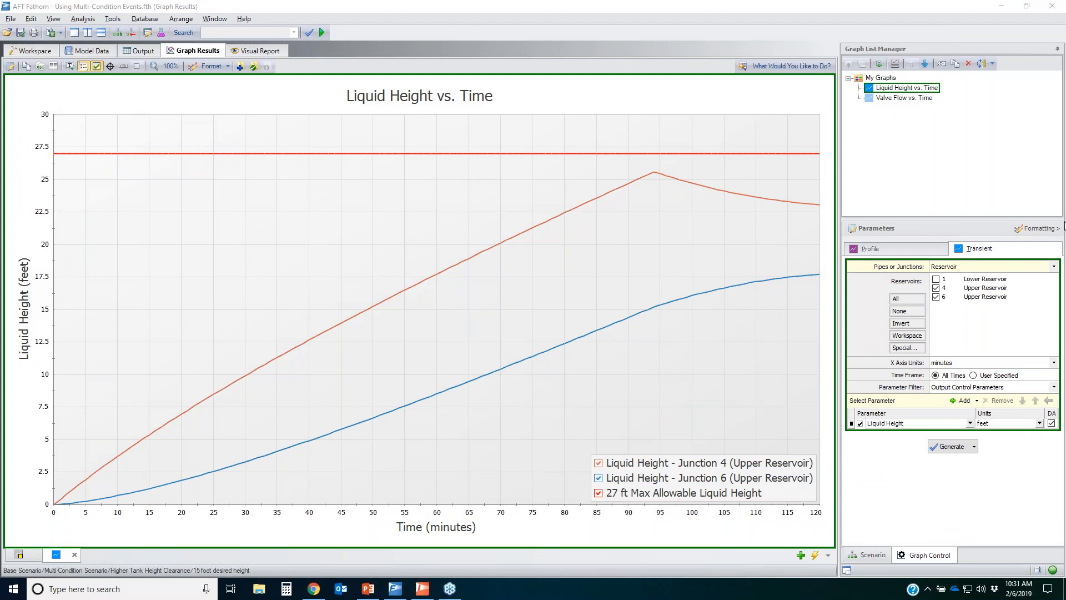
Circle the 27 ft maximum allowable height line and the legend entries on the graph, and cross out the limit line.
mouse_move(30, 144)
mouse_down()
mouse_move(321, 133)
mouse_move(829, 145)
mouse_move(383, 174)
mouse_move(70, 158)
mouse_move(39, 130)
mouse_up()
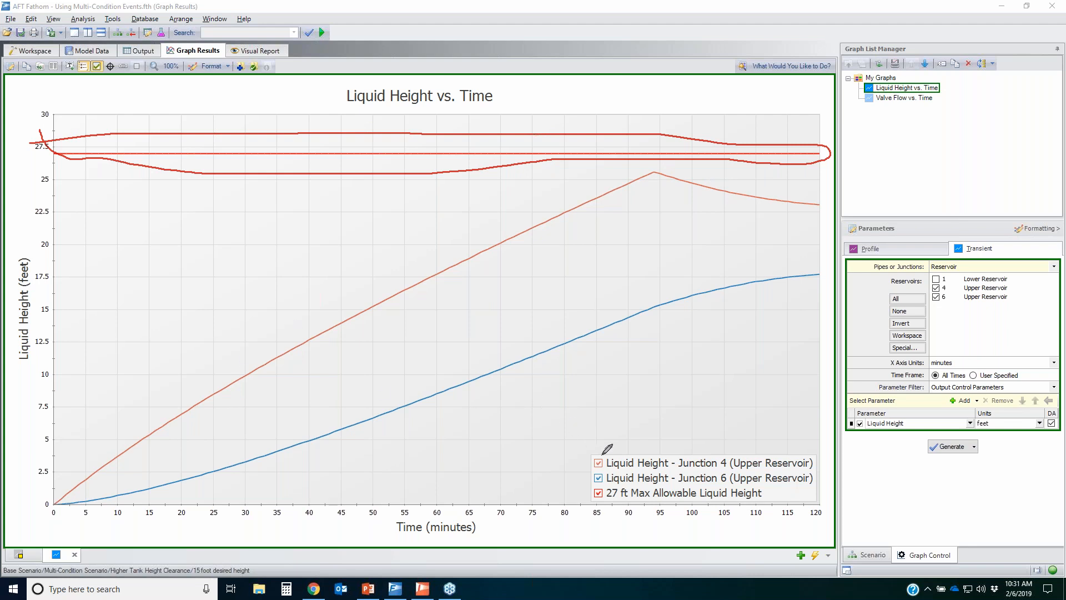
mouse_move(605, 450)
mouse_down()
mouse_move(786, 466)
mouse_move(583, 458)
mouse_move(635, 440)
mouse_up()
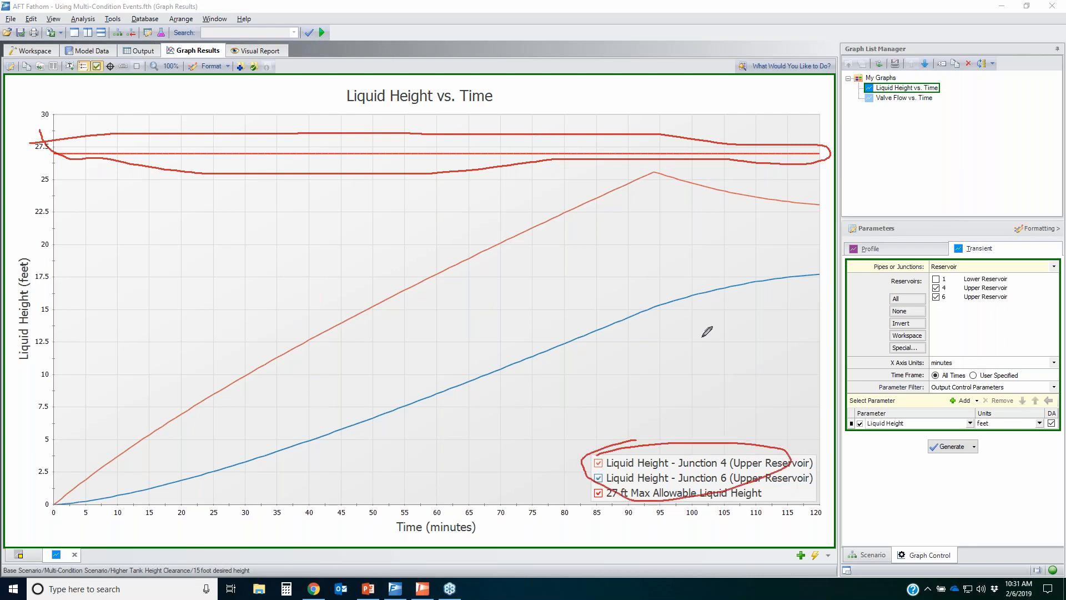
drag(671, 102, 314, 228)
drag(344, 117, 599, 207)
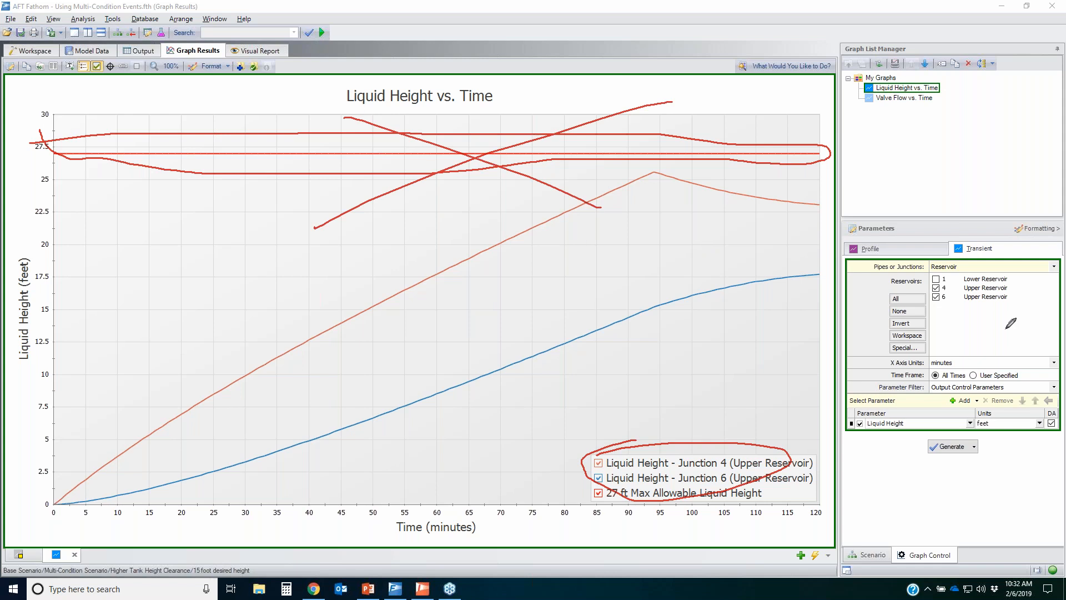
Clear the graph markings and inspect the liquid height curves with the crosshair, briefly selecting reservoir J4 in the workspace.
key(Escape)
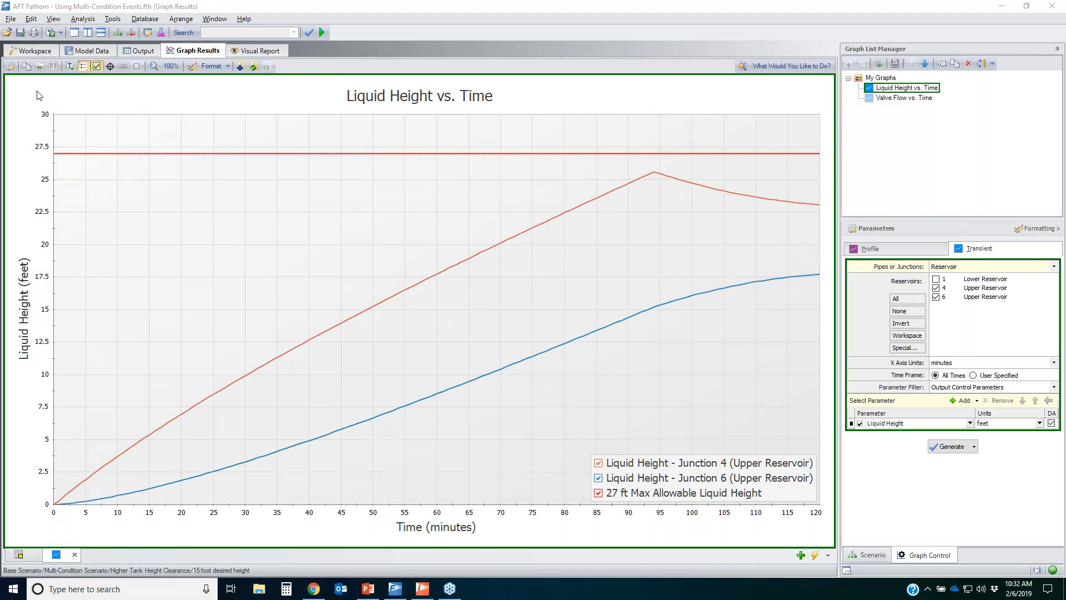
click(110, 66)
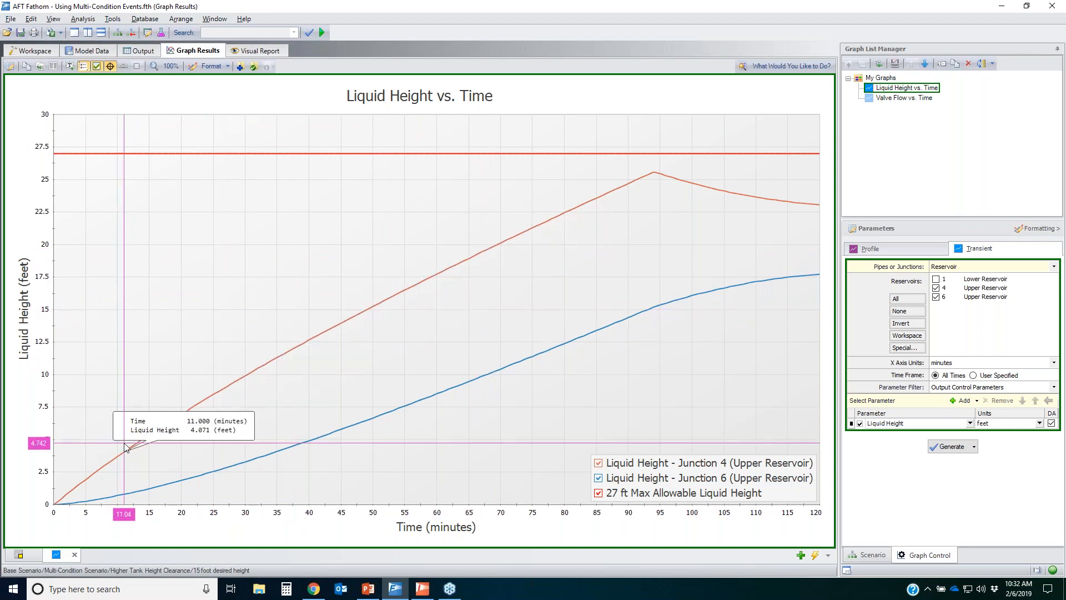
click(23, 53)
click(441, 250)
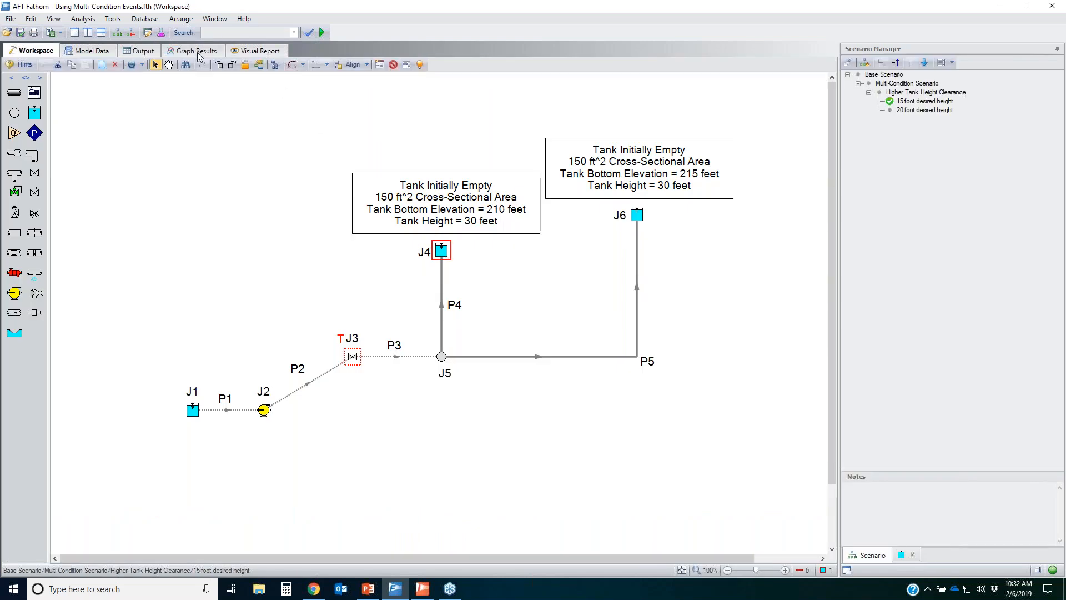
click(198, 52)
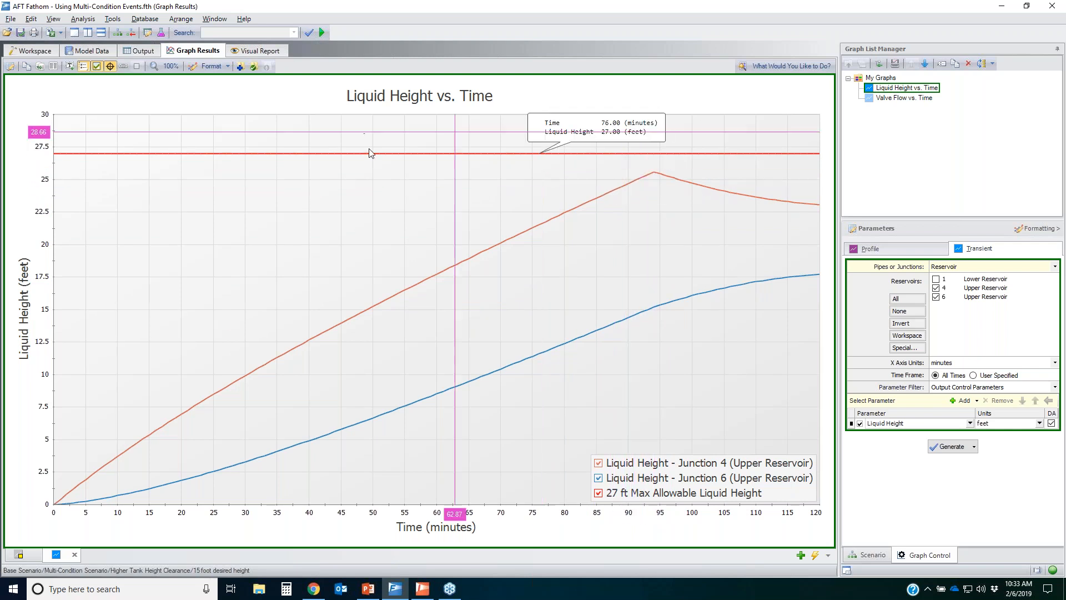
Show the Reservoir Transient output with the pipes section collapsed, and expand the time steps of reservoir 4.
click(146, 50)
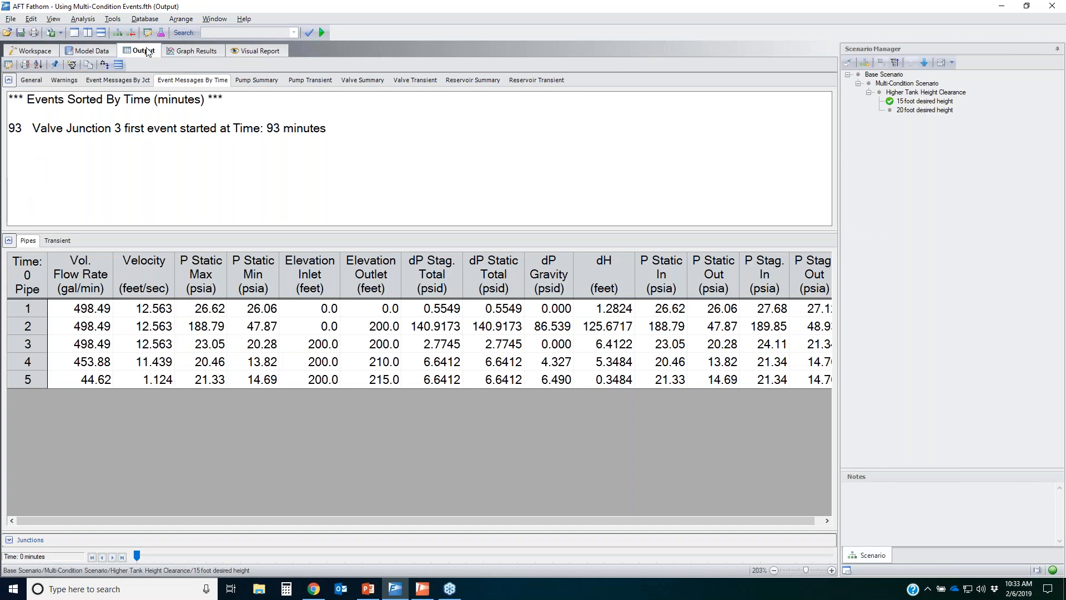
click(522, 83)
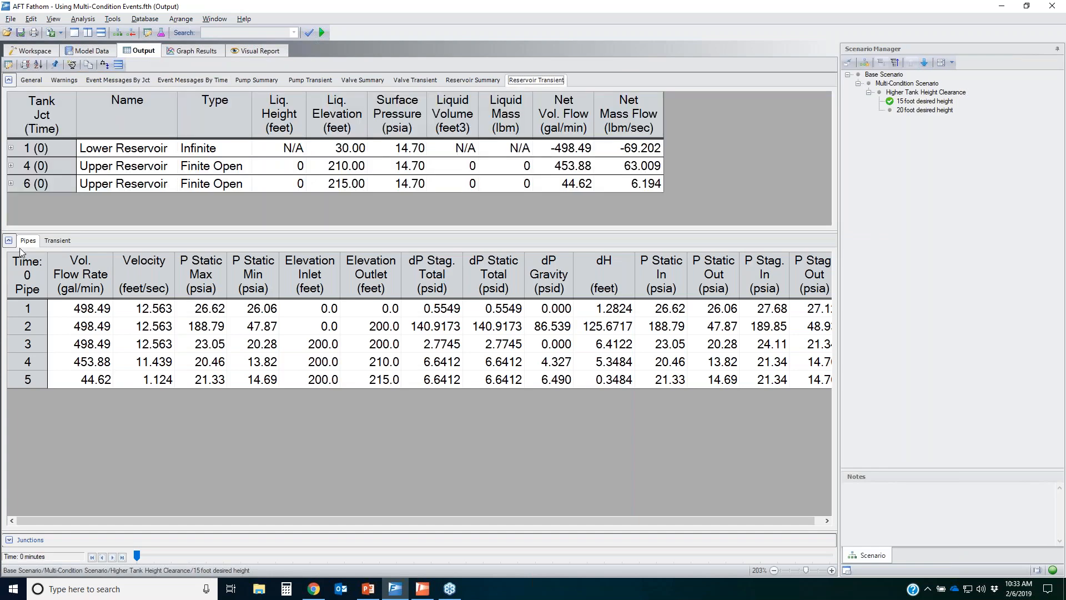
click(8, 240)
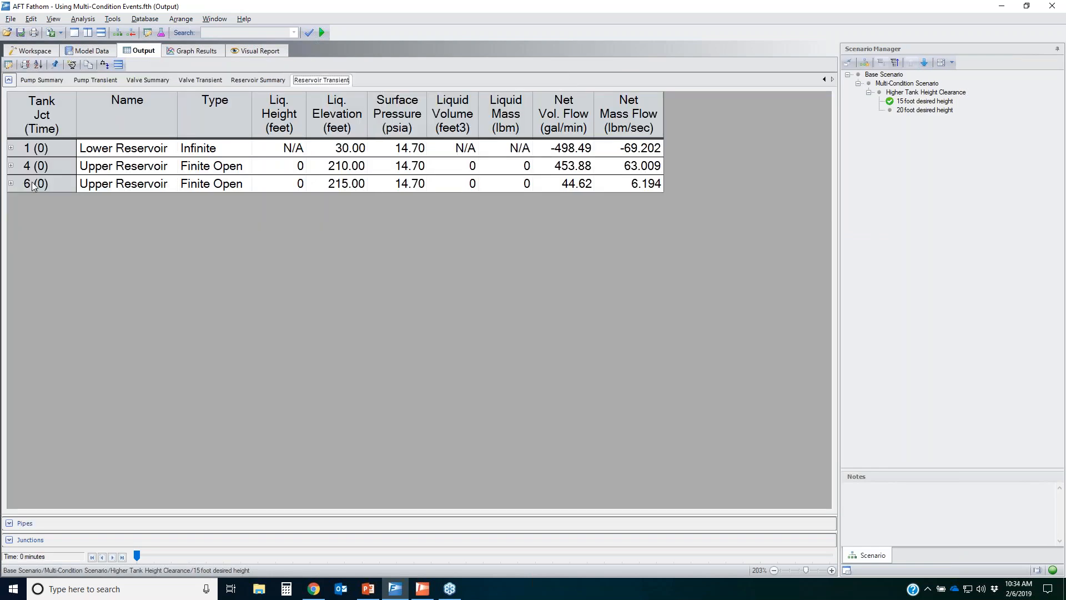
click(11, 165)
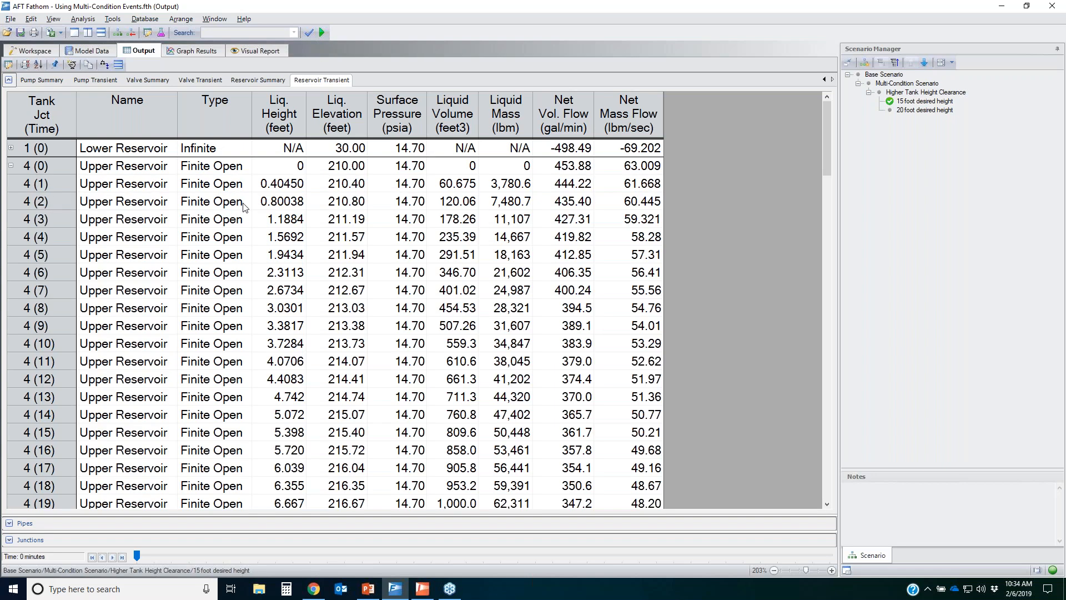
Display a Quick Graph of reservoir 4's liquid height over time from the transient table, and close it after viewing.
click(45, 332)
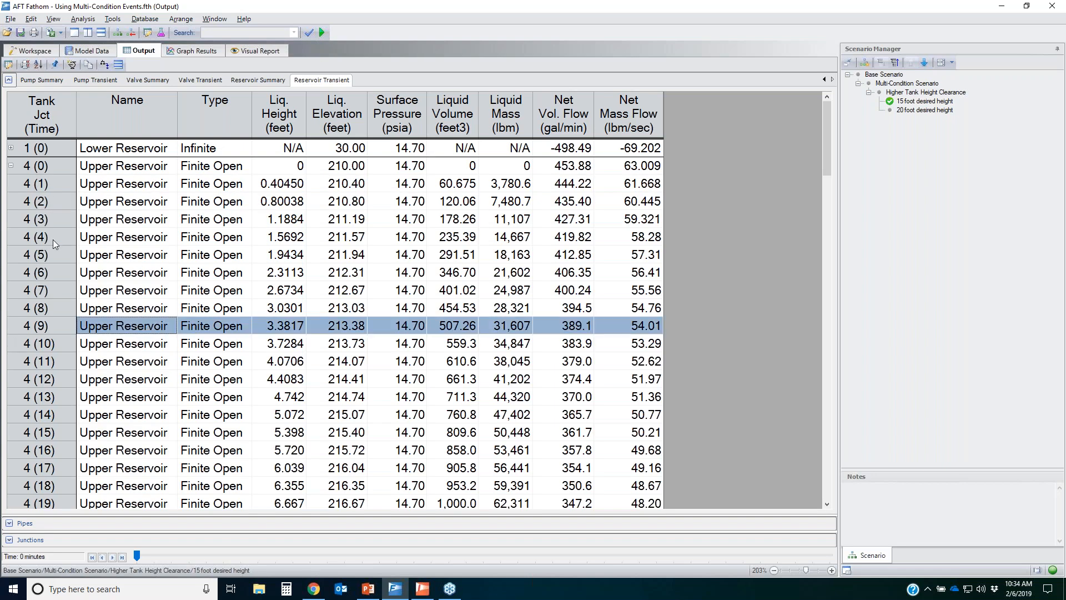
scroll(53, 238, down, 5)
click(283, 188)
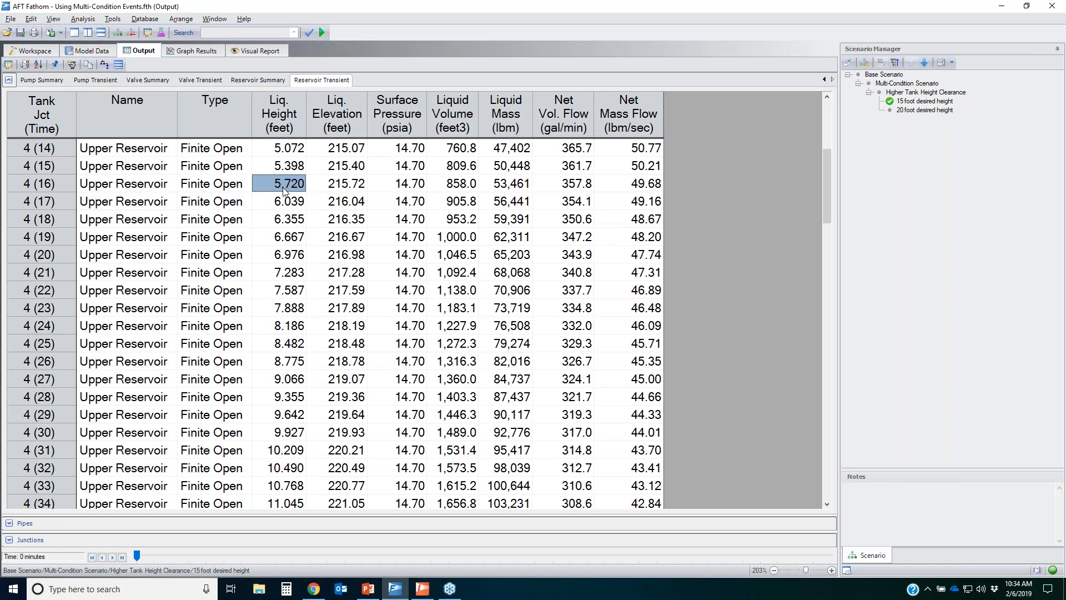
right_click(284, 190)
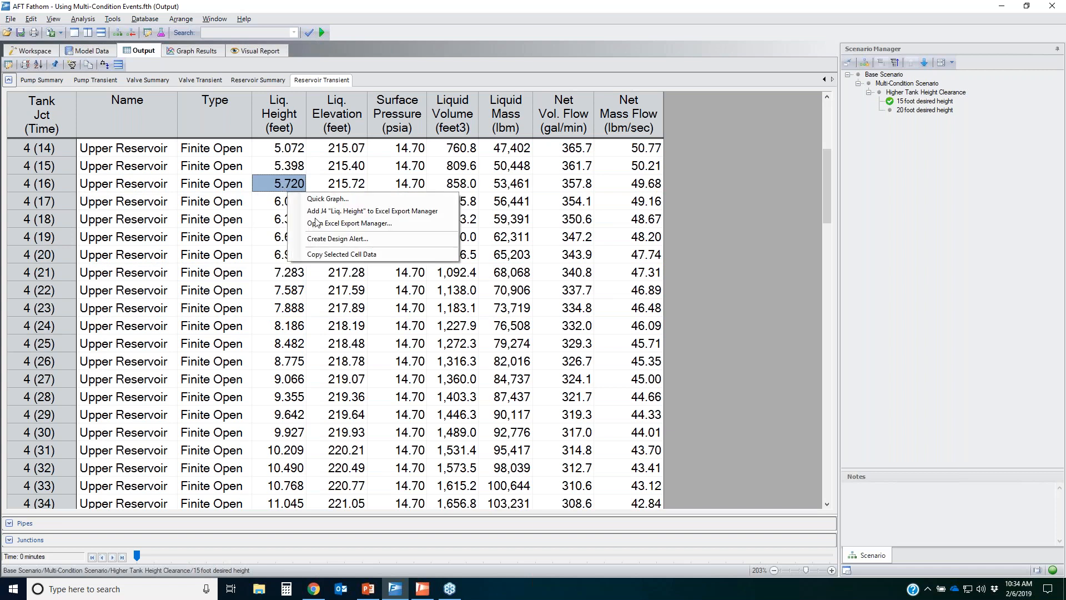
click(368, 383)
click(279, 222)
right_click(278, 223)
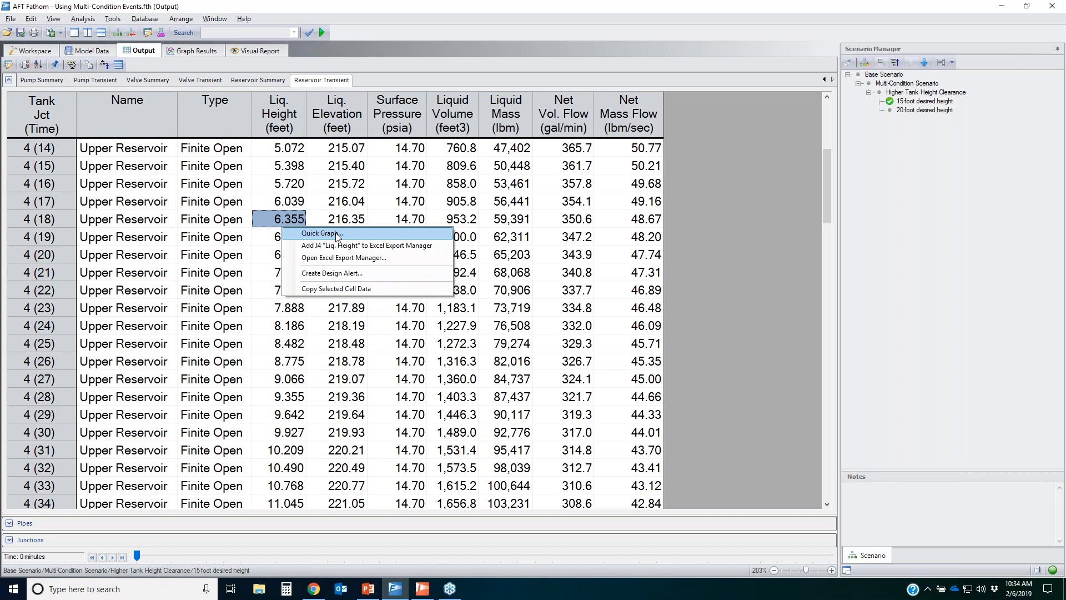
click(320, 233)
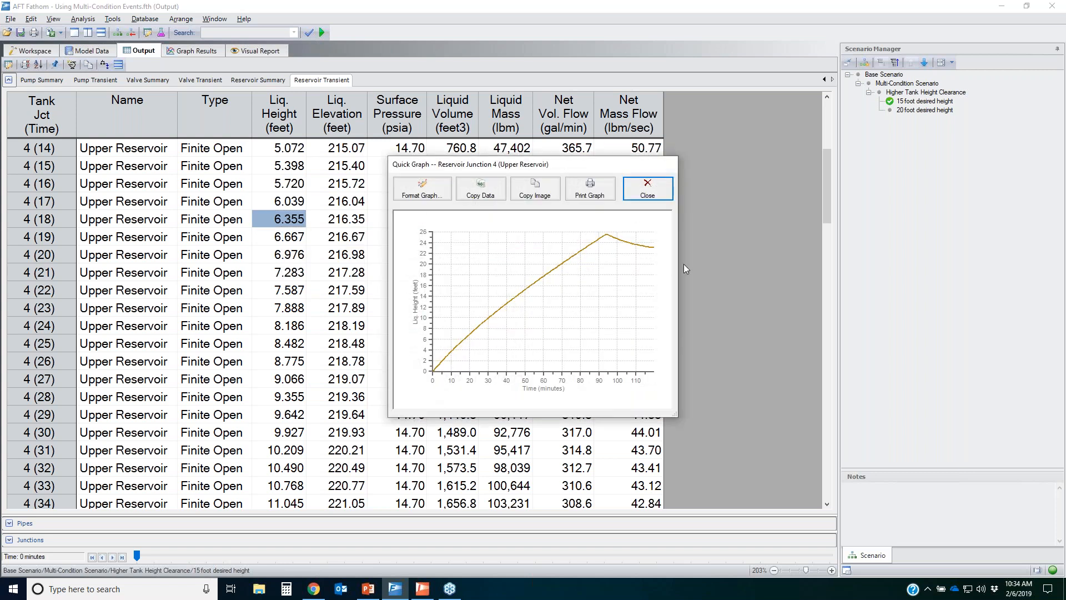
click(648, 189)
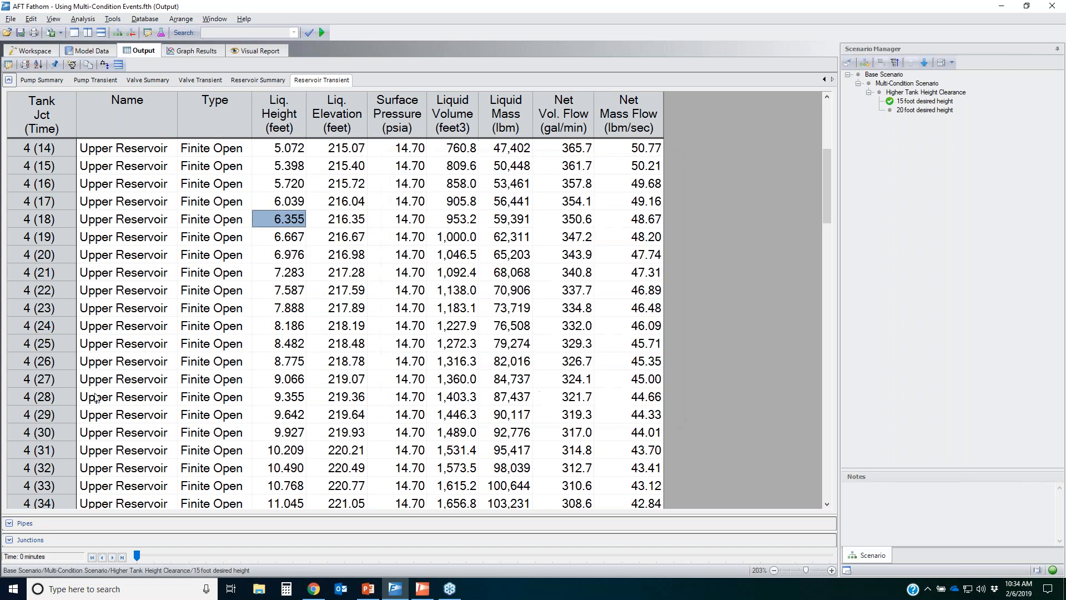
Find reservoir 4's row at 93 minutes in the transient table and select its liquid height value.
scroll(95, 392, down, 1)
scroll(94, 392, down, 20)
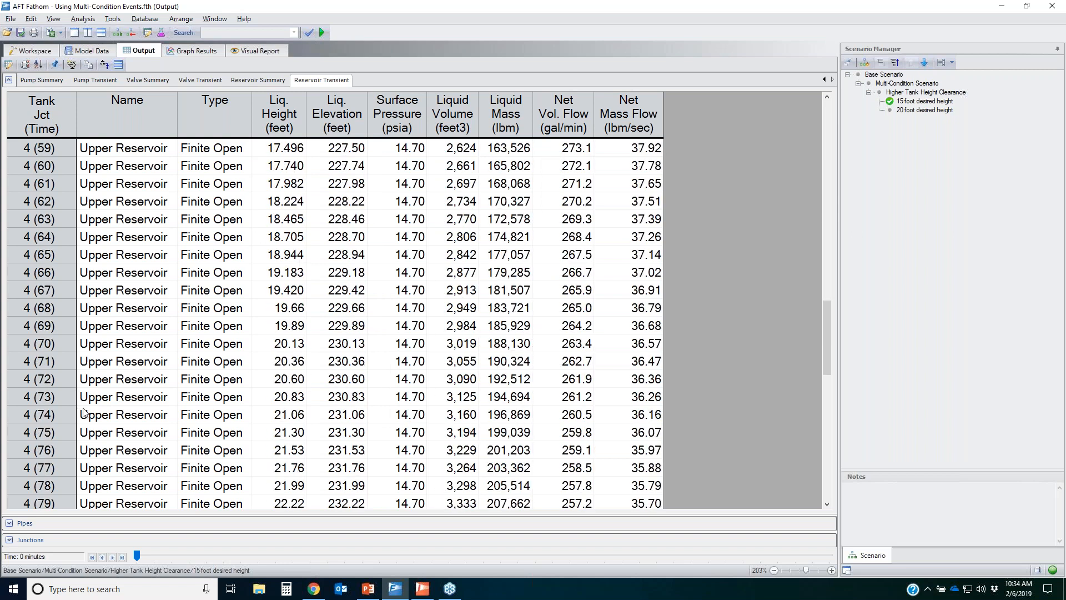
click(47, 328)
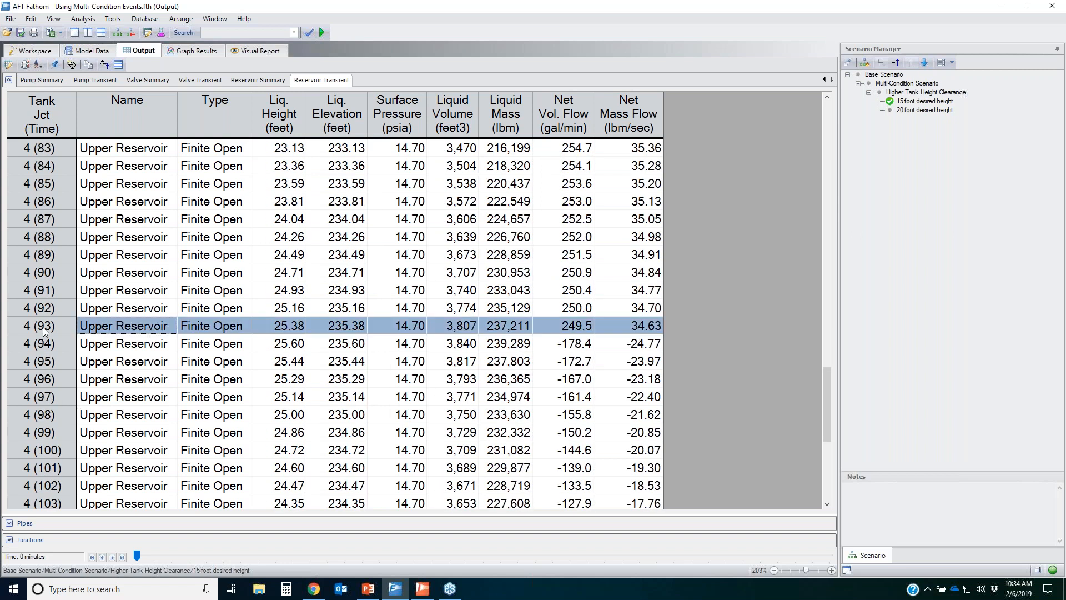
click(295, 330)
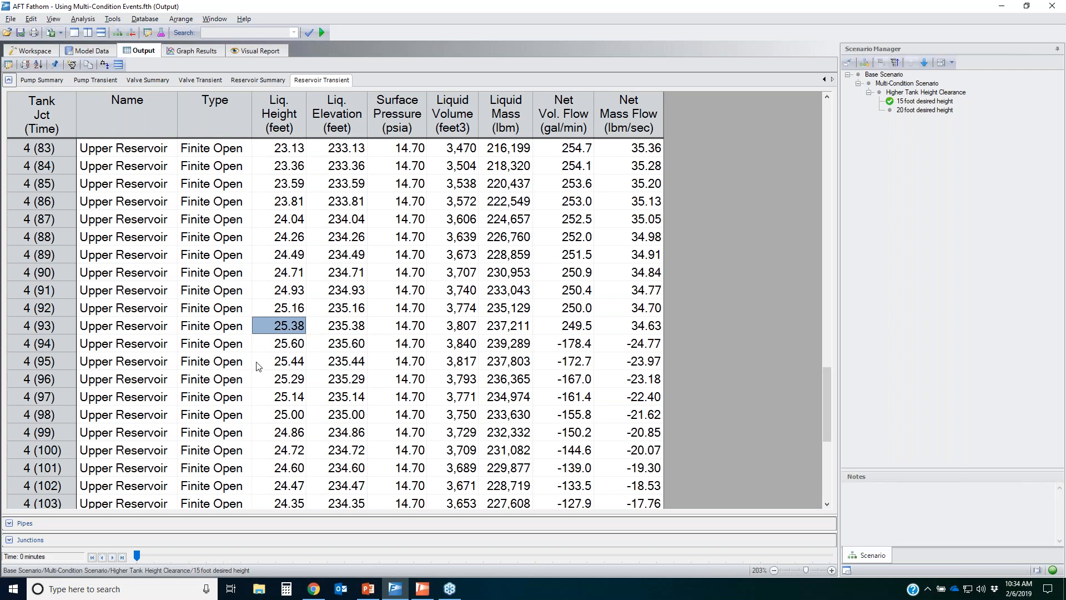
Collapse the time steps of reservoir 4 and expand those of reservoir 6 in the transient table.
scroll(68, 239, up, 17)
scroll(68, 239, up, 11)
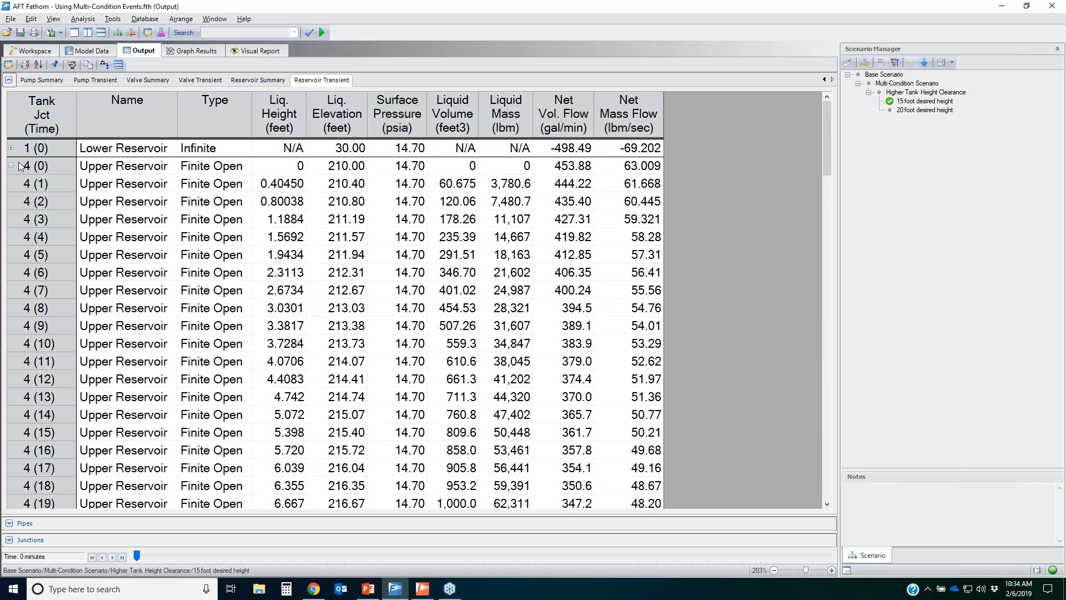
click(11, 166)
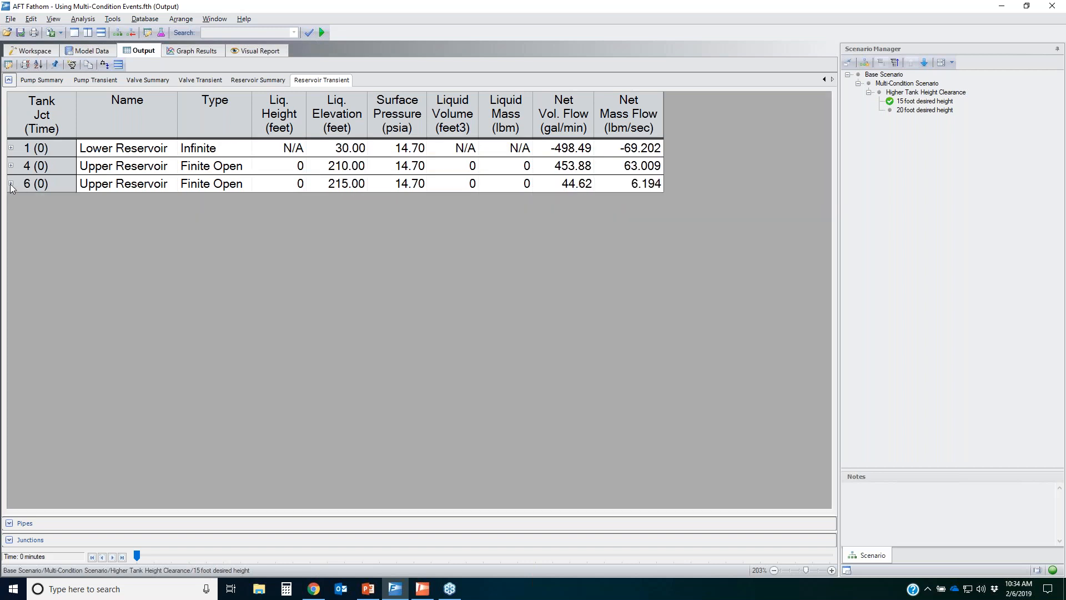
click(10, 183)
Find reservoir 6's row at 93 minutes and select its liquid height value.
scroll(44, 366, down, 20)
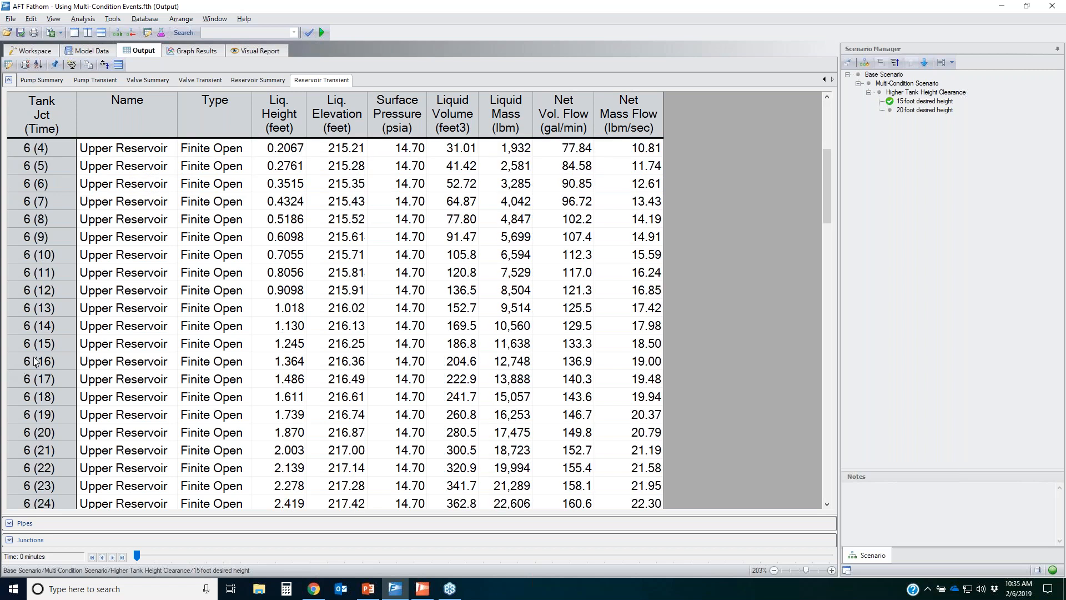
scroll(49, 348, down, 7)
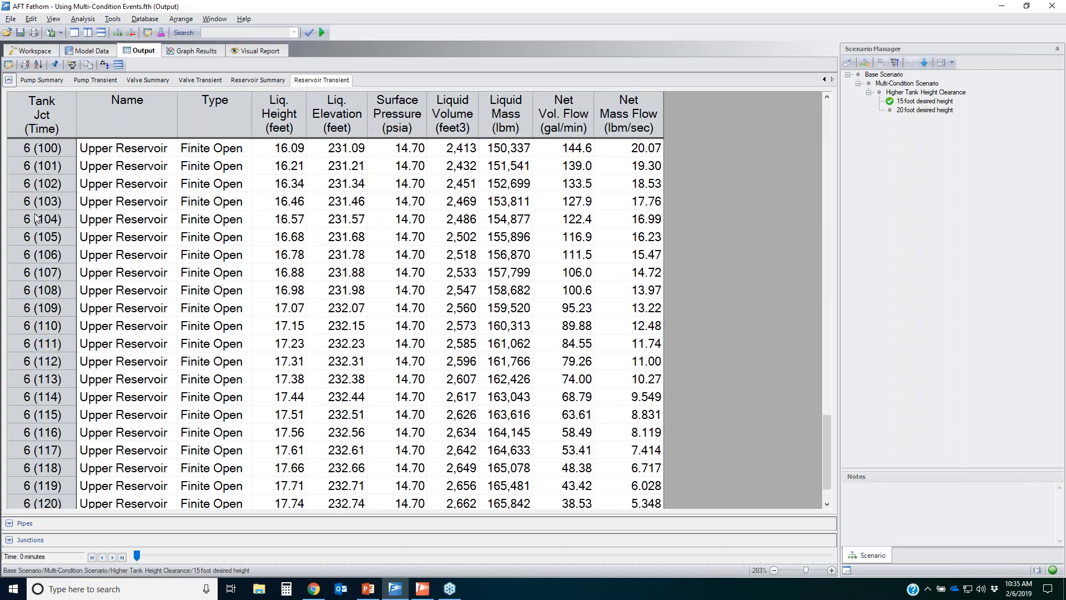
scroll(49, 348, up, 3)
click(55, 185)
click(294, 187)
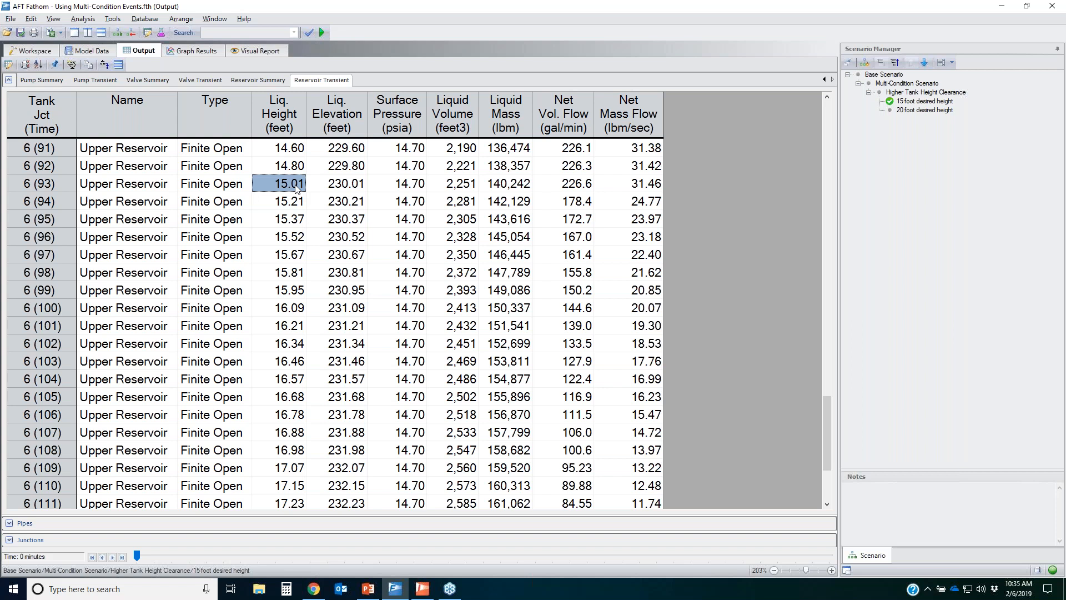
Point out valve J3 and reservoirs J4 and J6 in the workspace by selecting both tanks together and the valve on its own.
click(429, 586)
click(394, 588)
click(30, 51)
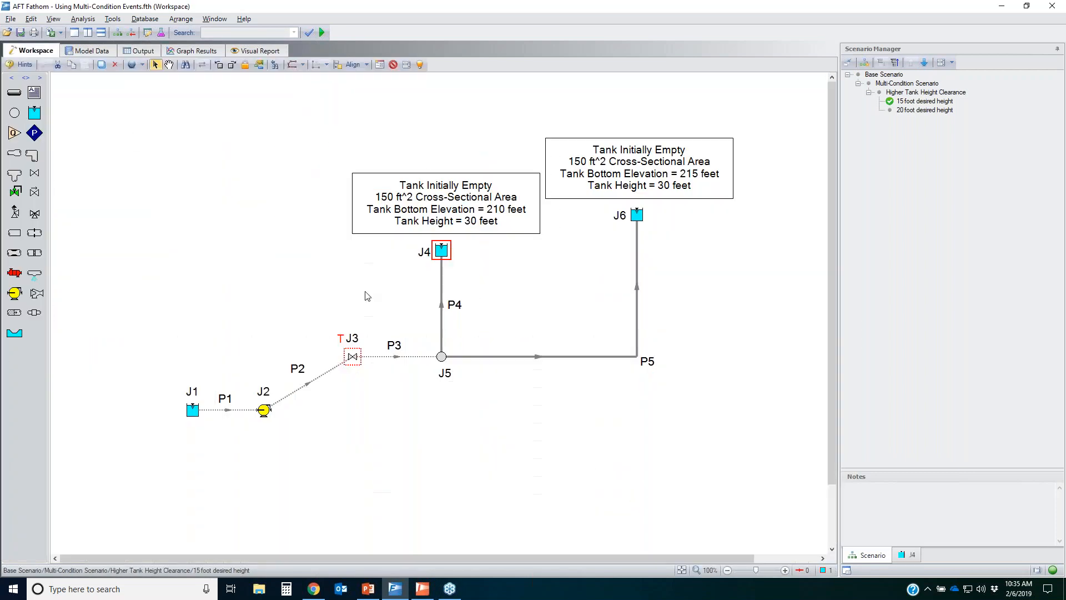
click(353, 357)
click(439, 252)
shift+click(644, 220)
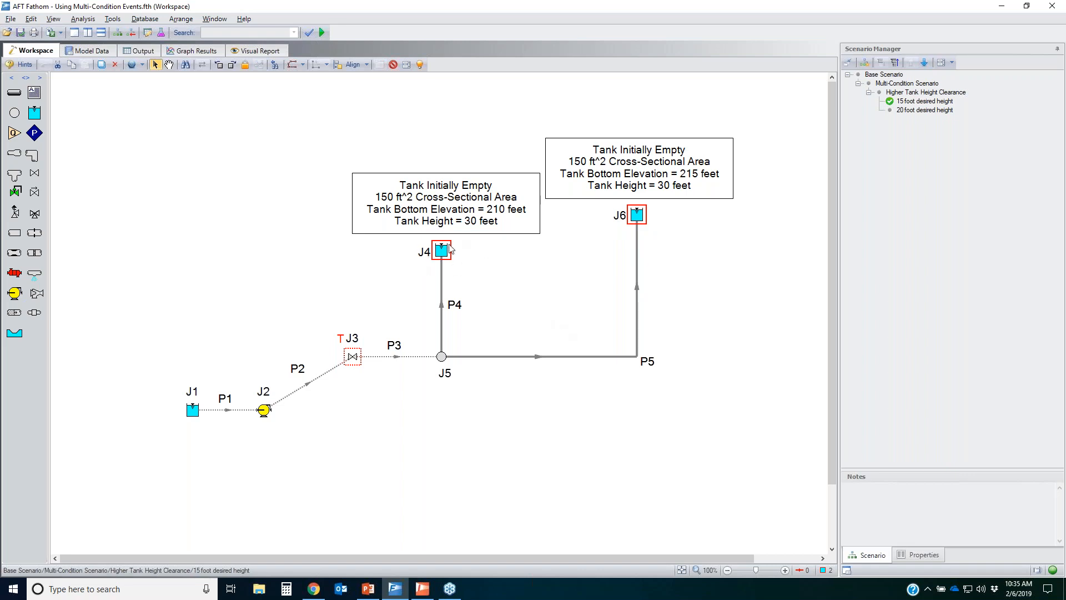
click(353, 357)
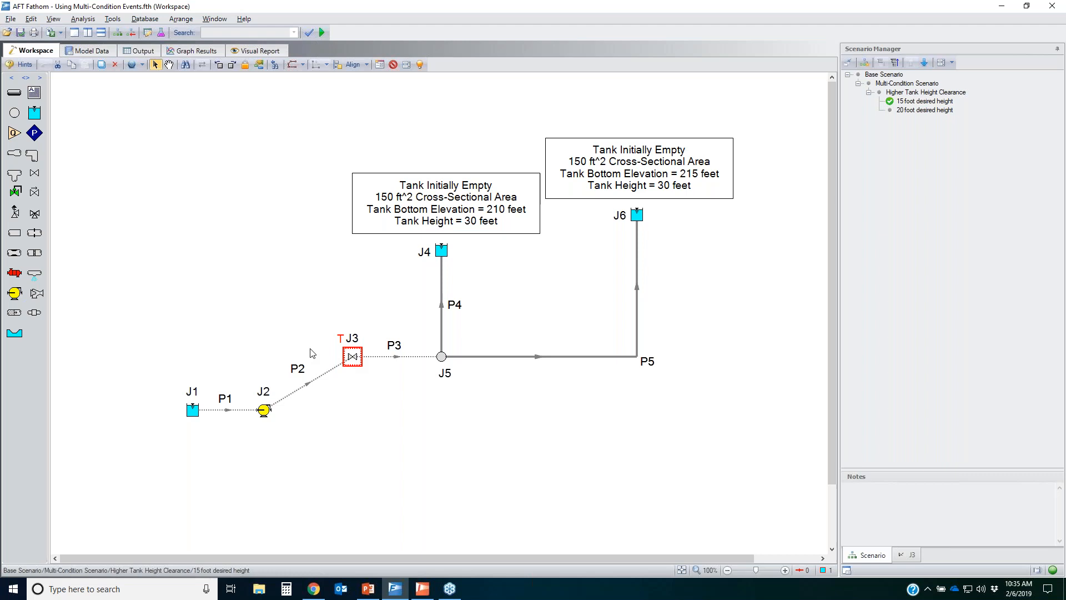
Return to the Reservoir Transient output and collapse the time steps of reservoir 6.
click(143, 53)
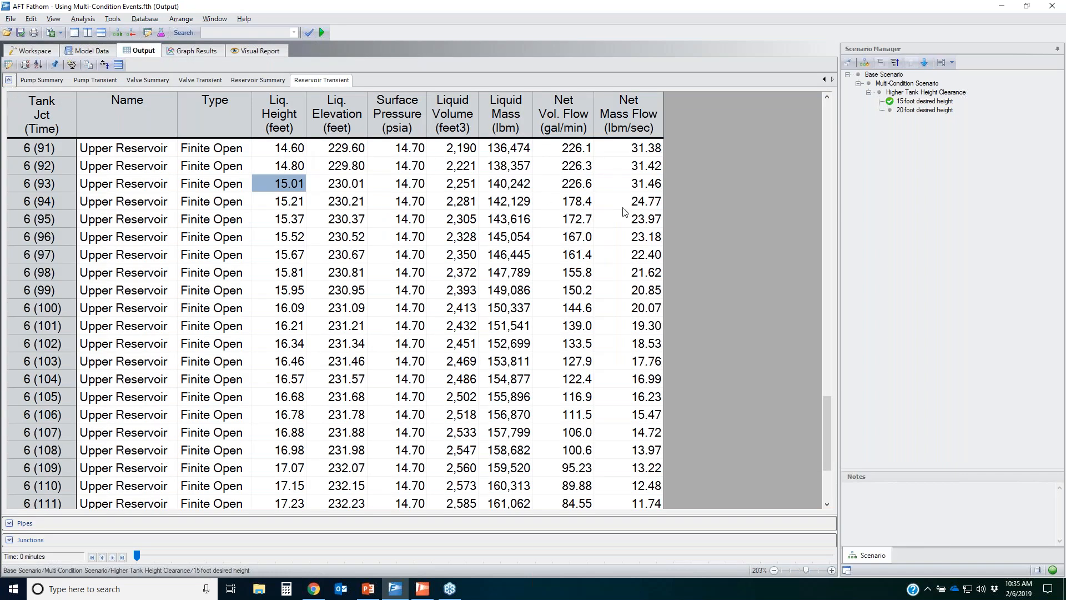
scroll(106, 187, up, 1)
scroll(105, 187, up, 20)
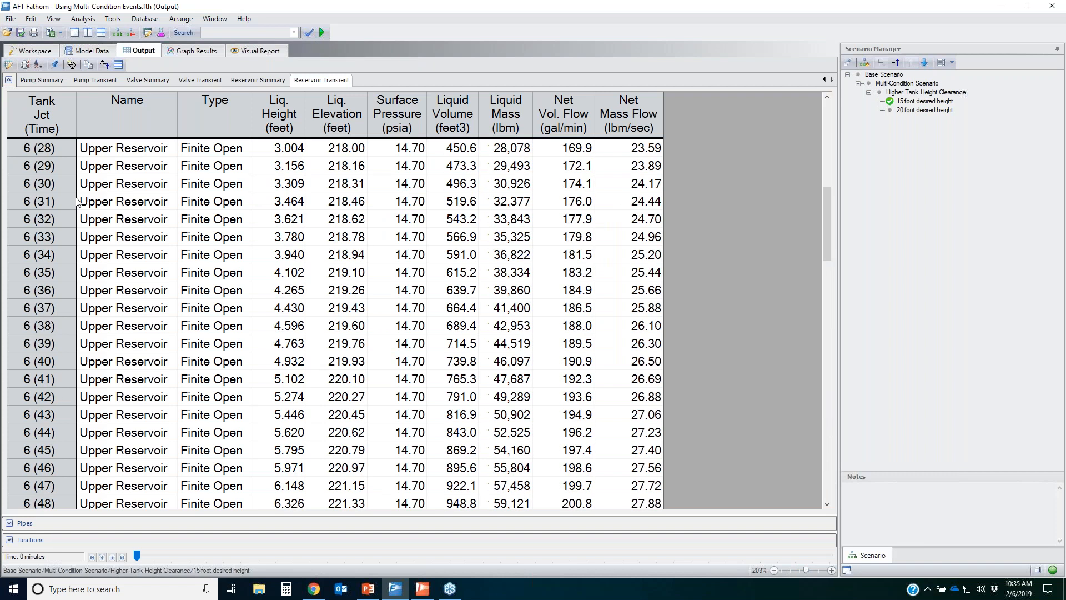
click(10, 184)
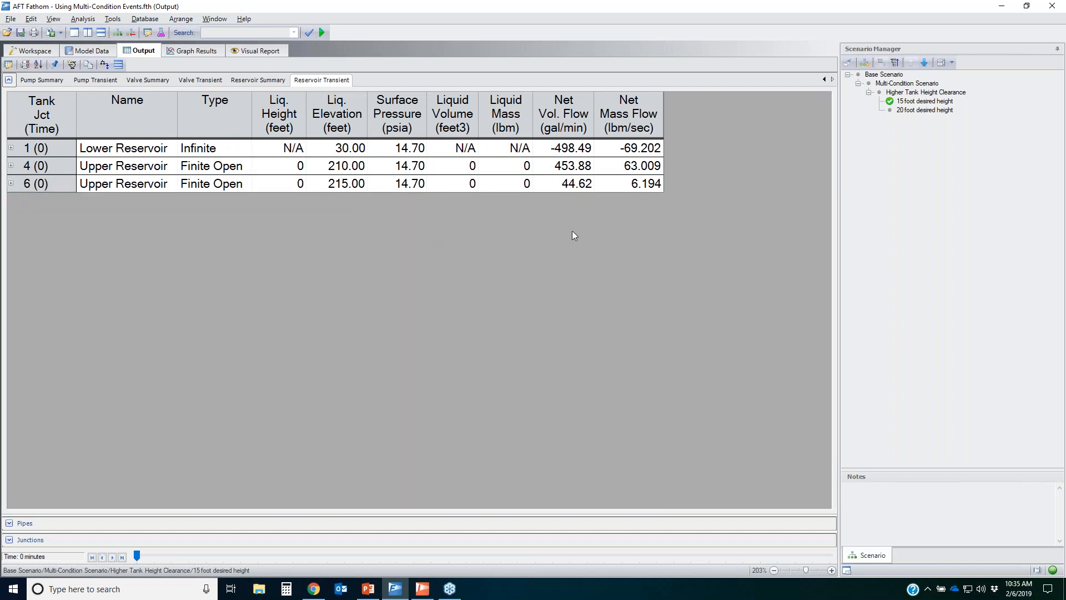
Expand pump 2's time steps in the Pump Transient output and display a Quick Graph of its volumetric flow.
click(115, 80)
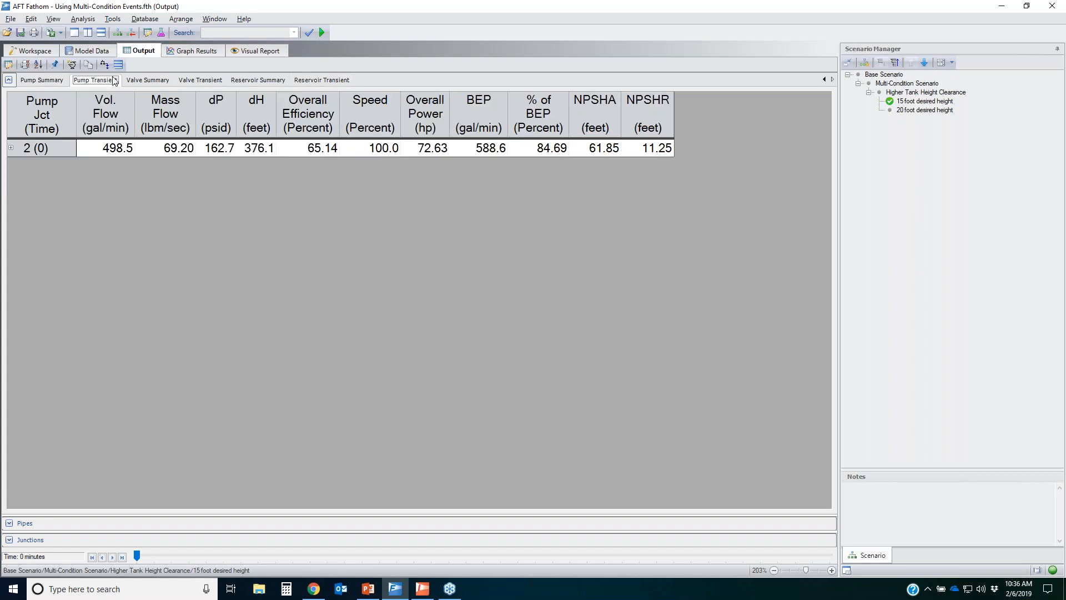
click(10, 148)
right_click(111, 173)
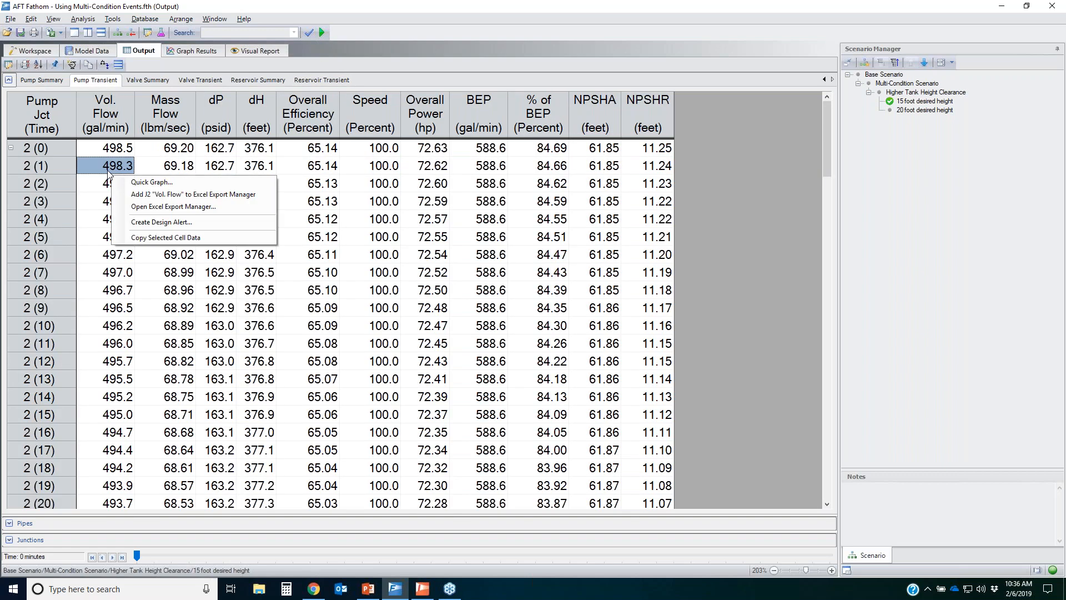
click(173, 183)
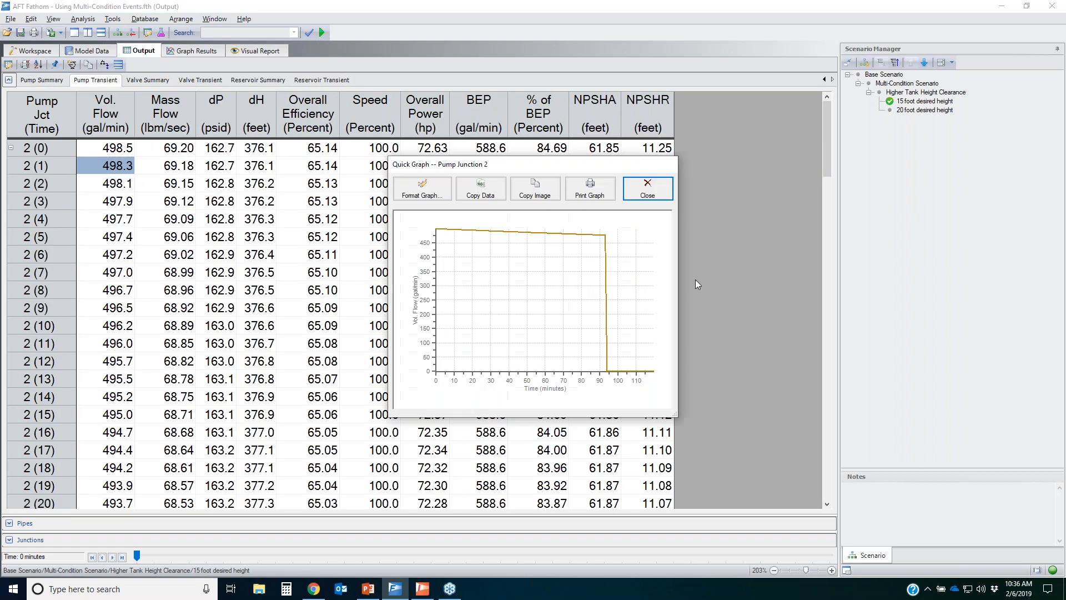
Trace the pump flow curve on the Quick Graph, circle its final segment along the time axis, and clear the markings.
click(860, 149)
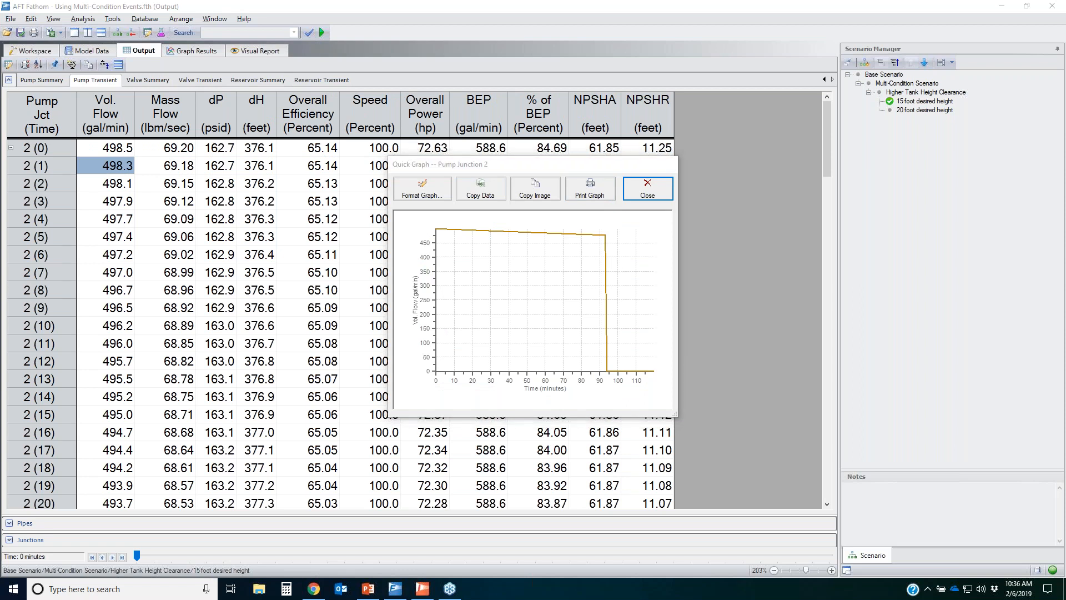
drag(451, 229, 607, 232)
mouse_move(607, 231)
mouse_down()
mouse_move(606, 373)
mouse_move(696, 369)
mouse_up()
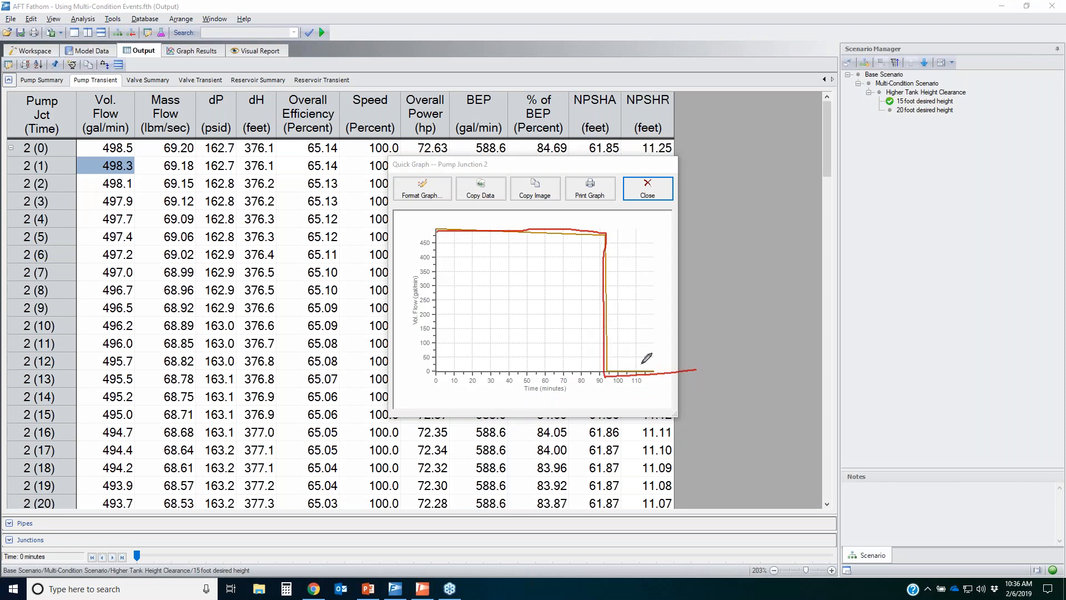
mouse_move(605, 369)
mouse_down()
mouse_move(682, 385)
mouse_move(583, 378)
mouse_up()
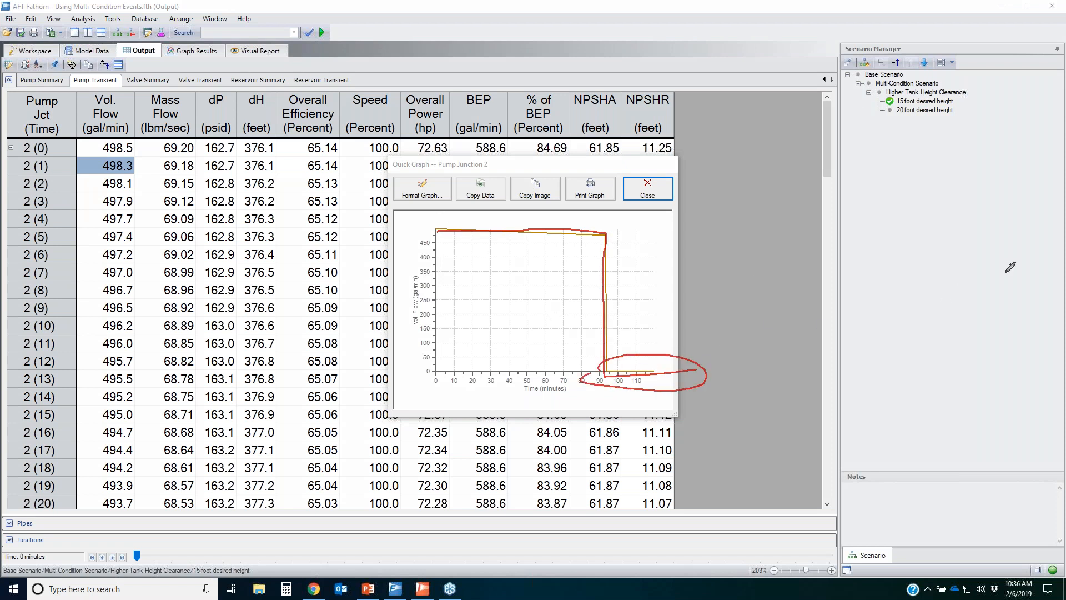
key(Escape)
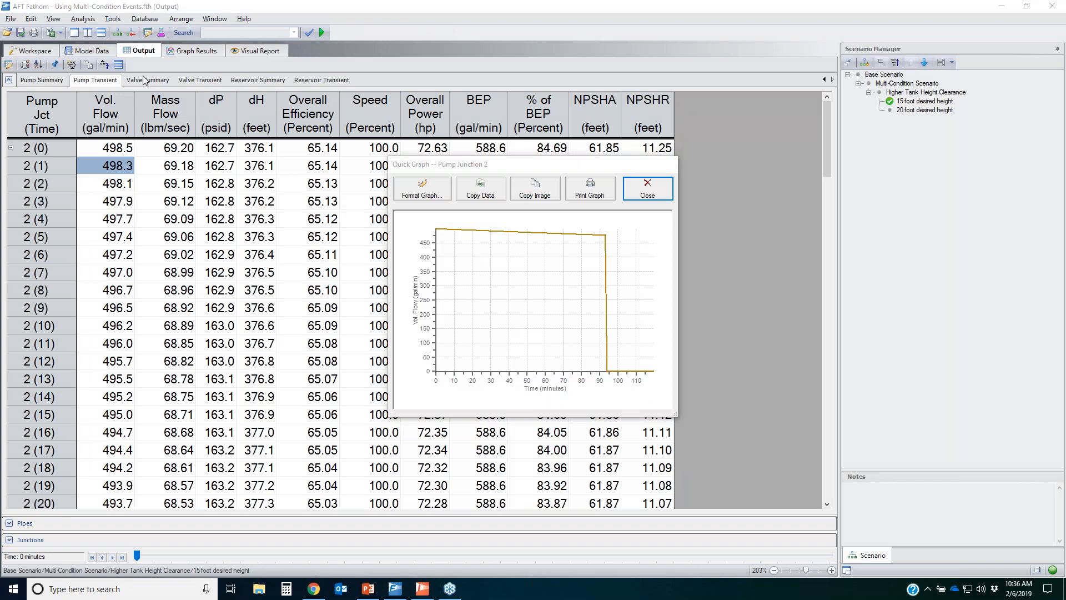
Close the pump flow Quick Graph and show the Valve Transient output.
click(219, 80)
click(634, 191)
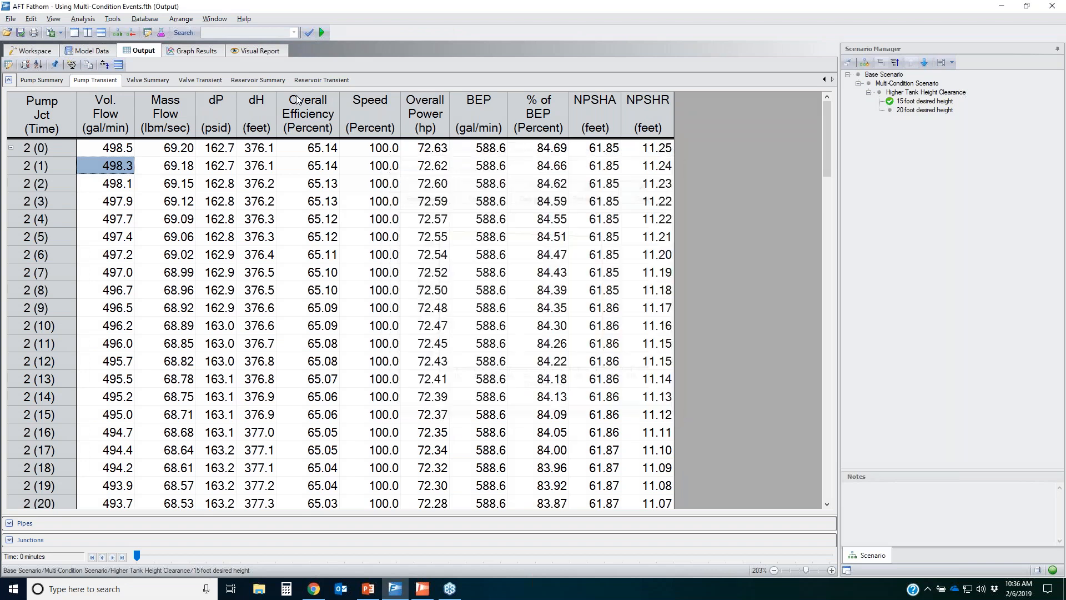
click(203, 79)
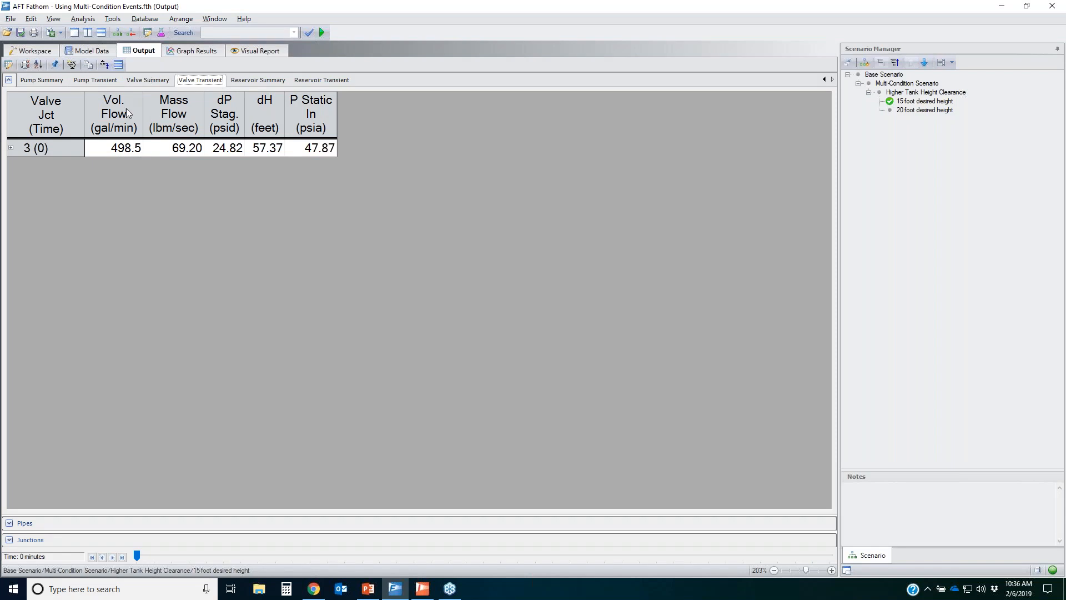
Add Pressure Inlet Static and Pressure Outlet Static to the Valves display parameters in Output Control.
click(9, 65)
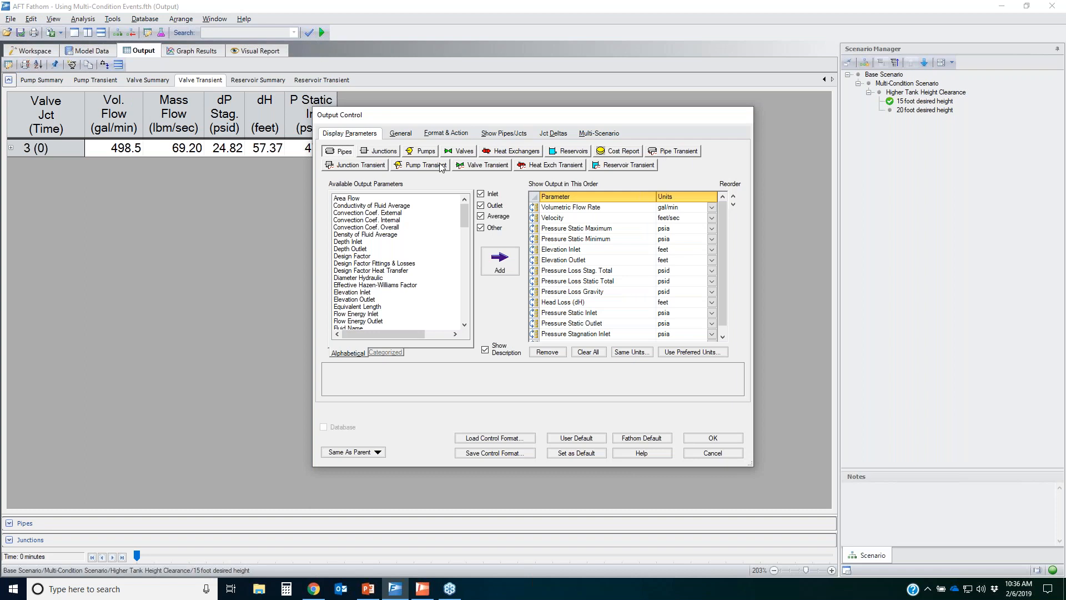
click(464, 151)
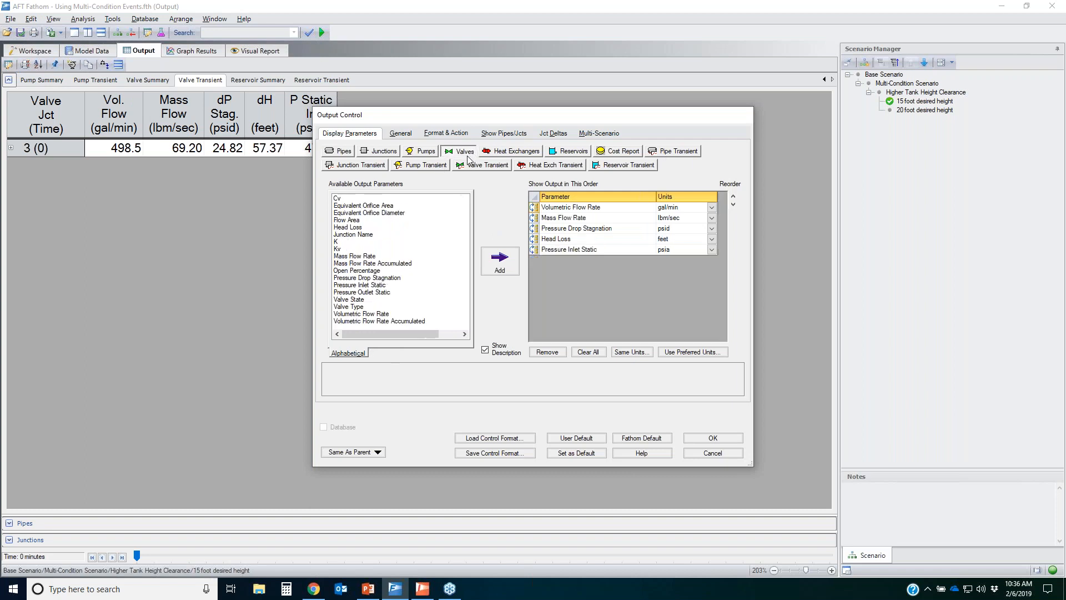
click(368, 286)
double_click(369, 286)
double_click(369, 292)
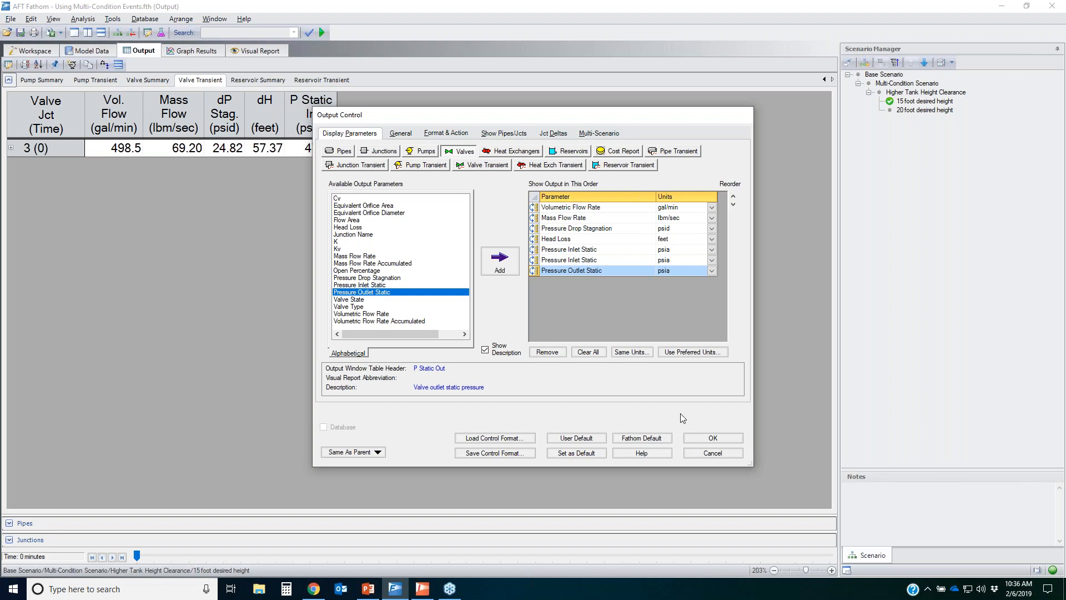
click(717, 440)
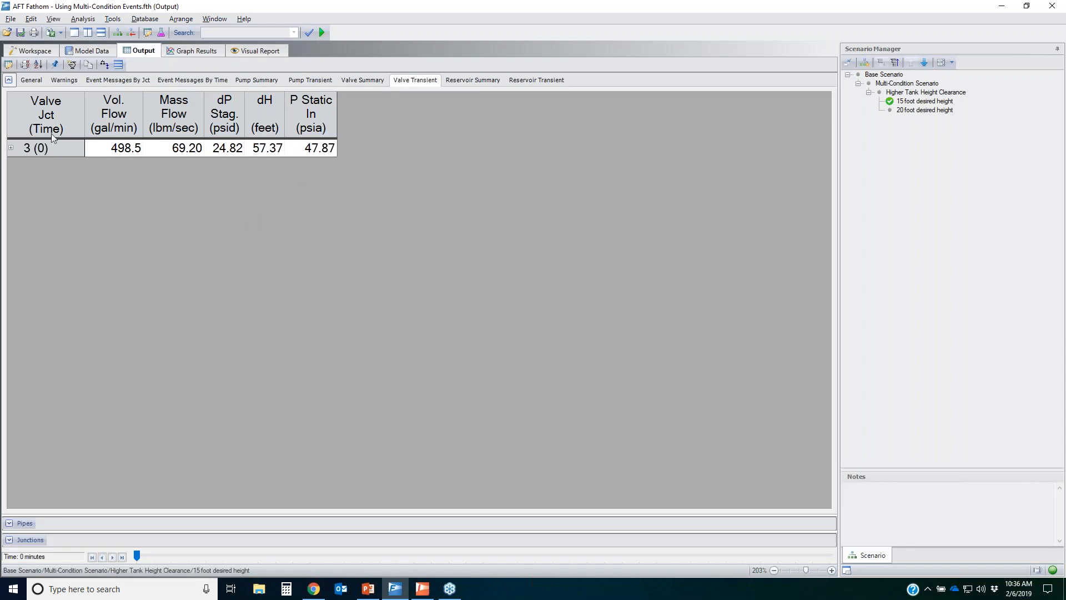
Expand valve 3's time steps in the Valve Transient output and display a Quick Graph of its static inlet pressure.
click(11, 148)
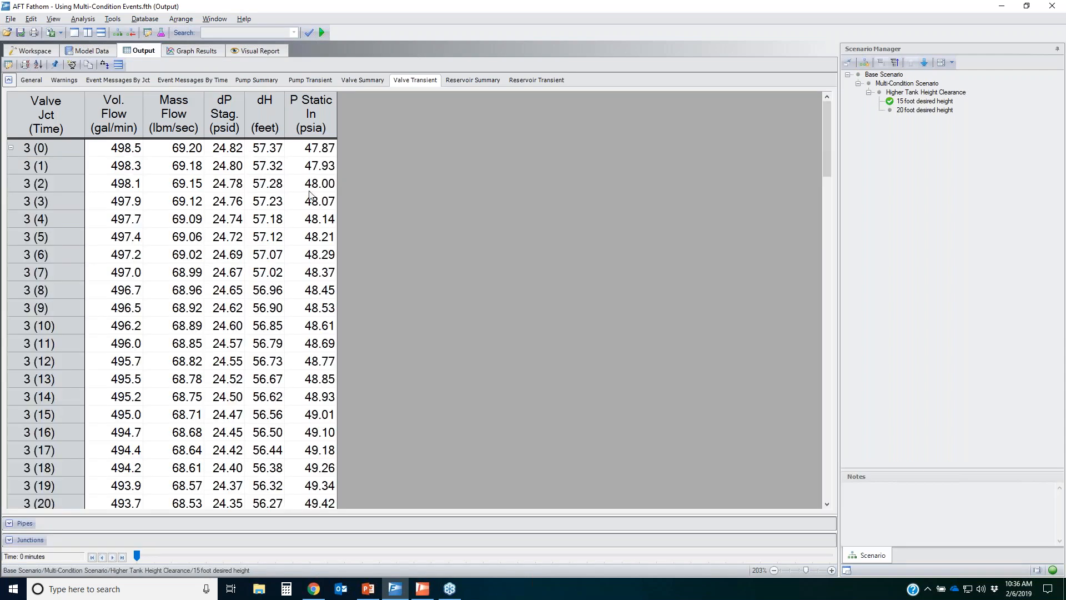
right_click(326, 185)
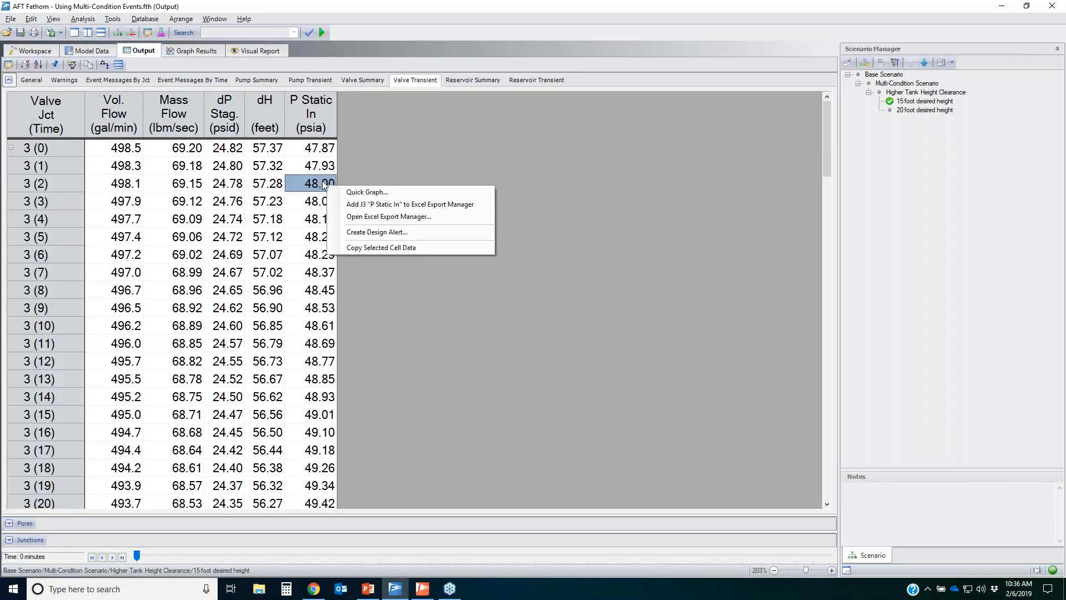
click(391, 190)
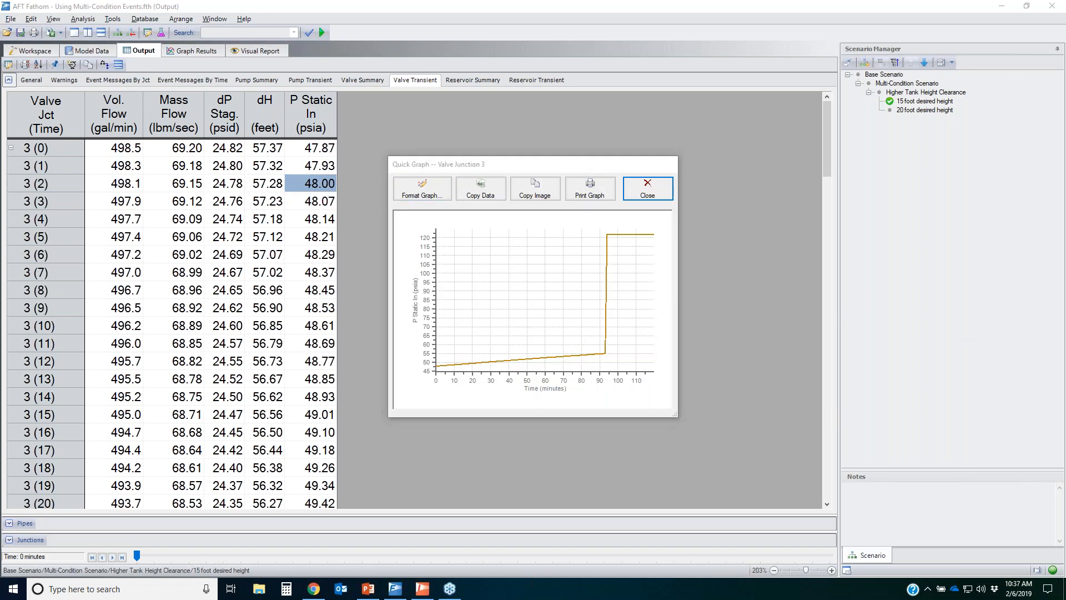
Circle the final high-pressure segment on the inlet pressure graph, clear the markings, and close the graph.
mouse_move(598, 225)
mouse_down()
mouse_move(688, 230)
mouse_move(599, 227)
mouse_move(621, 227)
mouse_up()
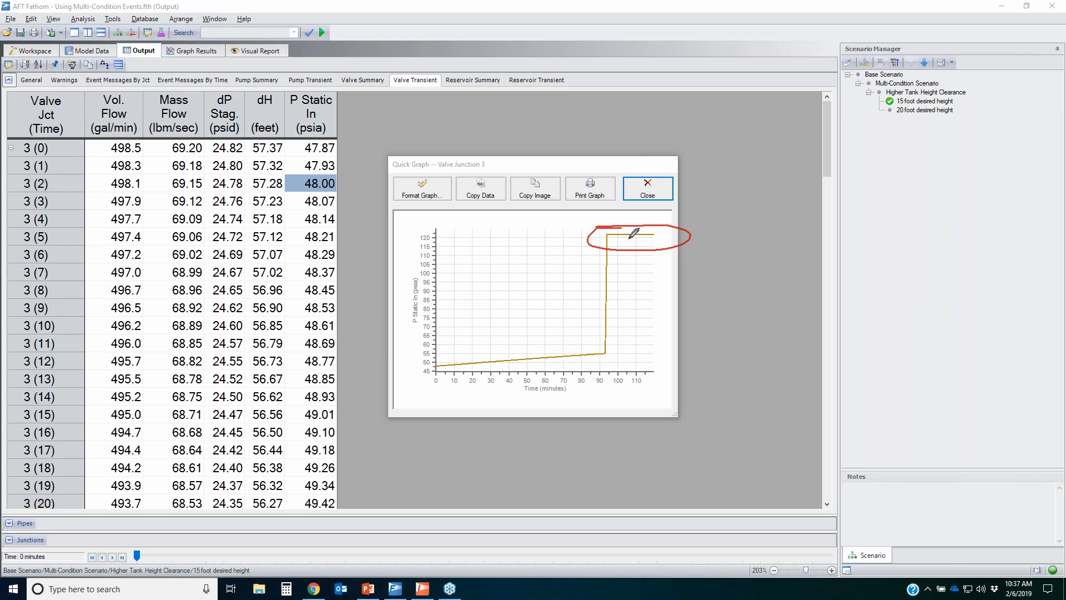
drag(423, 298, 421, 305)
key(Escape)
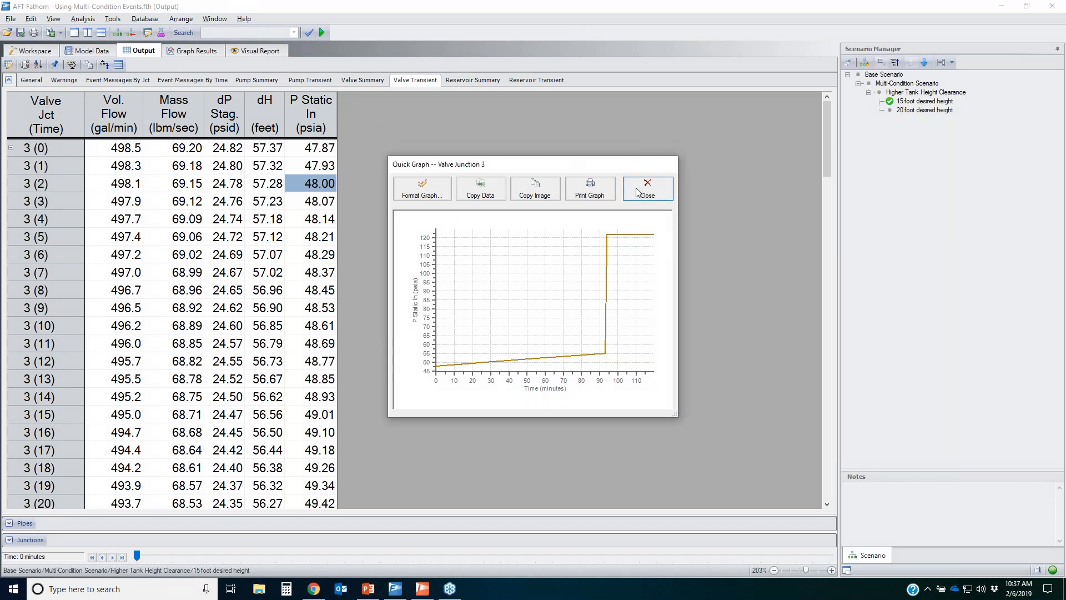
click(644, 191)
Check the Valve Summary output and add Pressure Outlet Static to the Valve Transient display parameters.
click(383, 79)
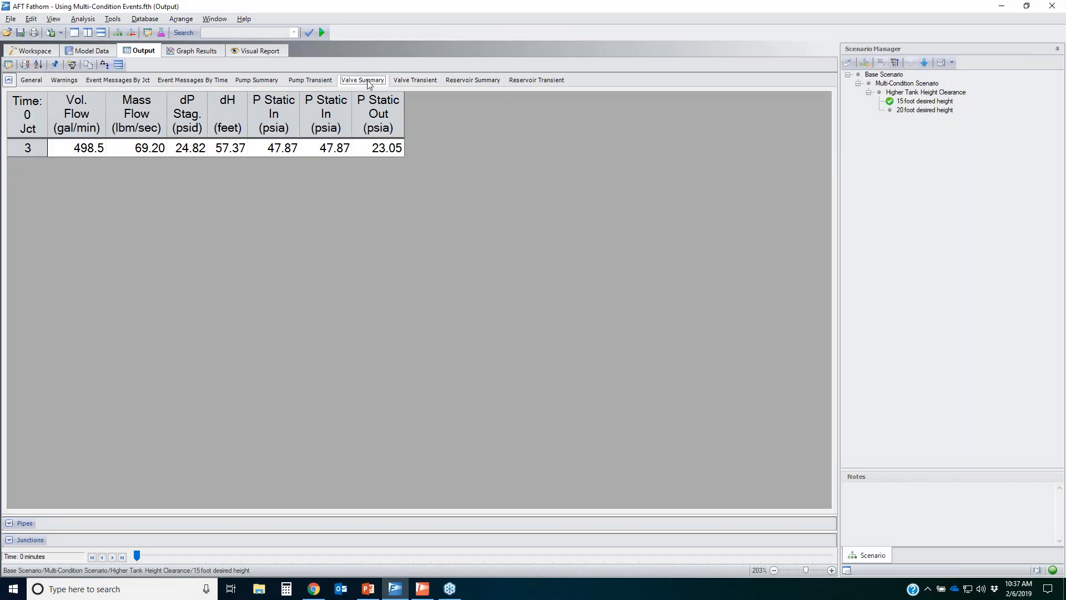
click(418, 80)
click(8, 65)
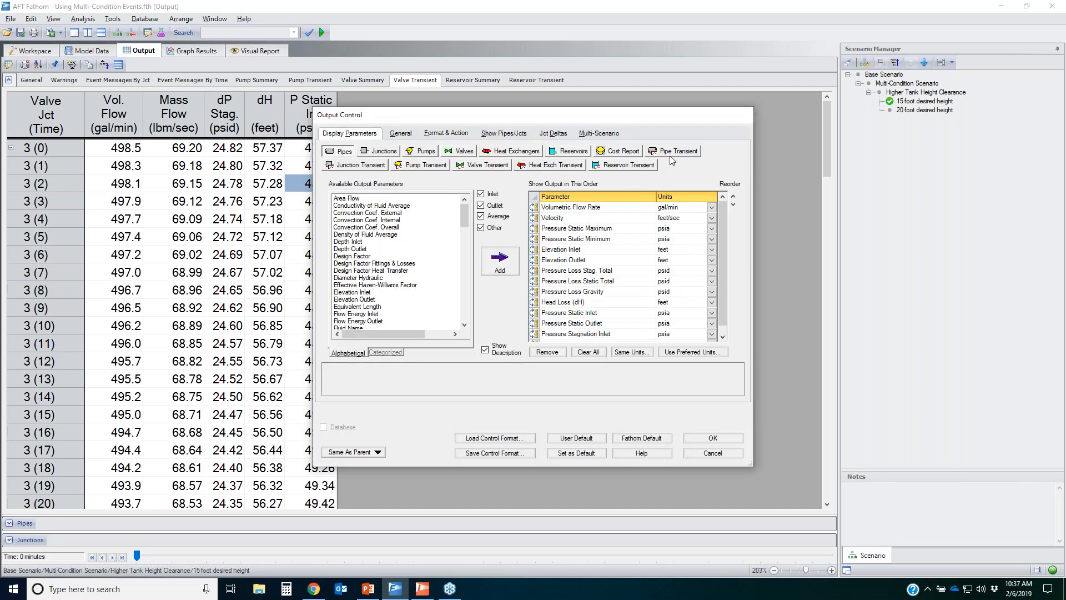
click(486, 166)
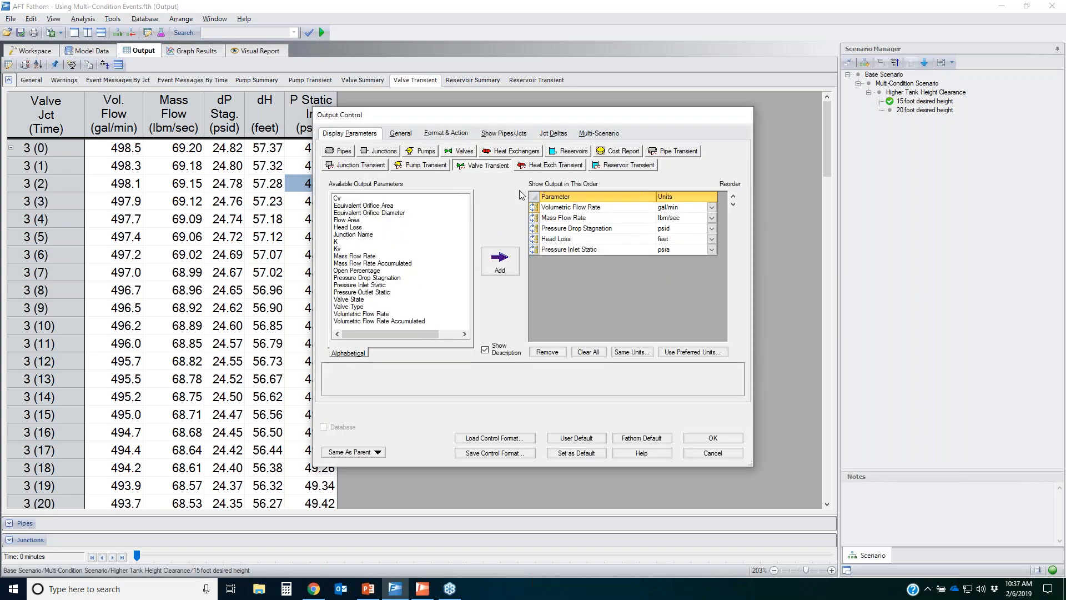
double_click(376, 293)
click(713, 437)
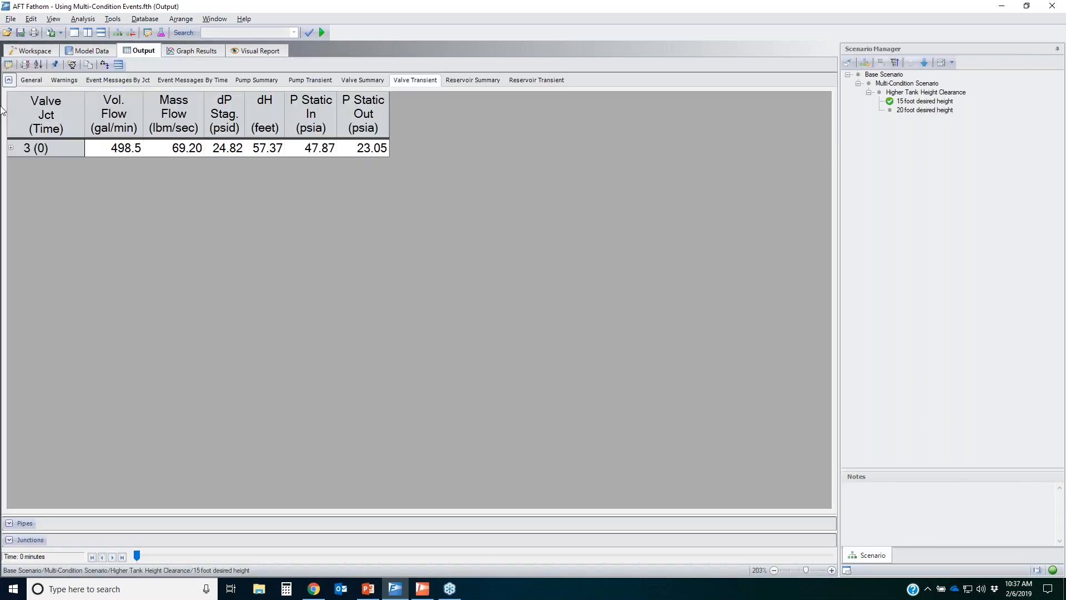
Expand valve 3's time steps, review a Quick Graph of its static outlet pressure, and close the graph.
click(10, 149)
right_click(371, 165)
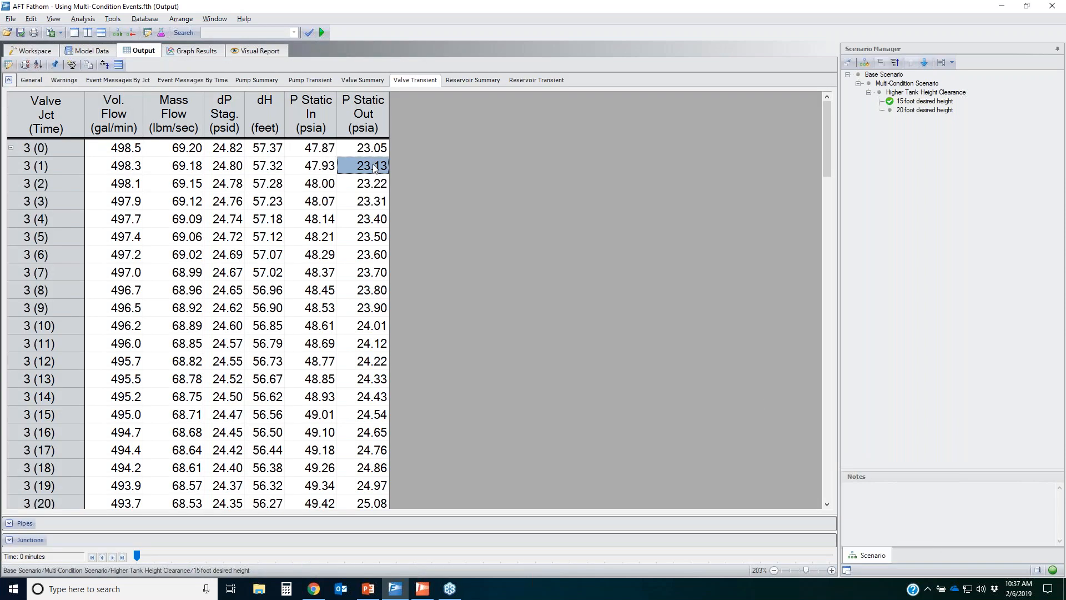
click(442, 172)
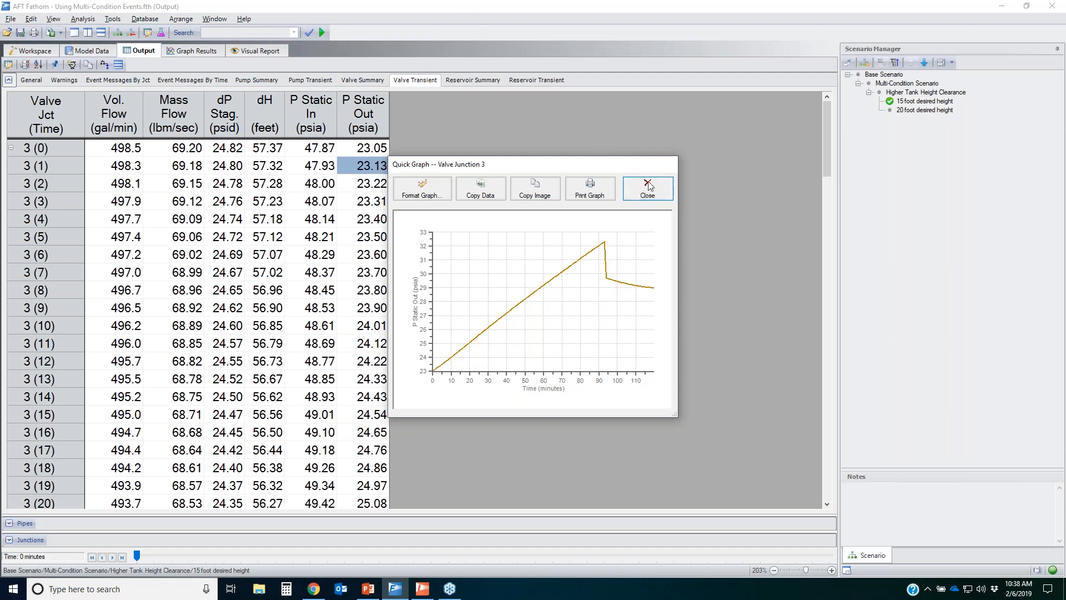
click(646, 183)
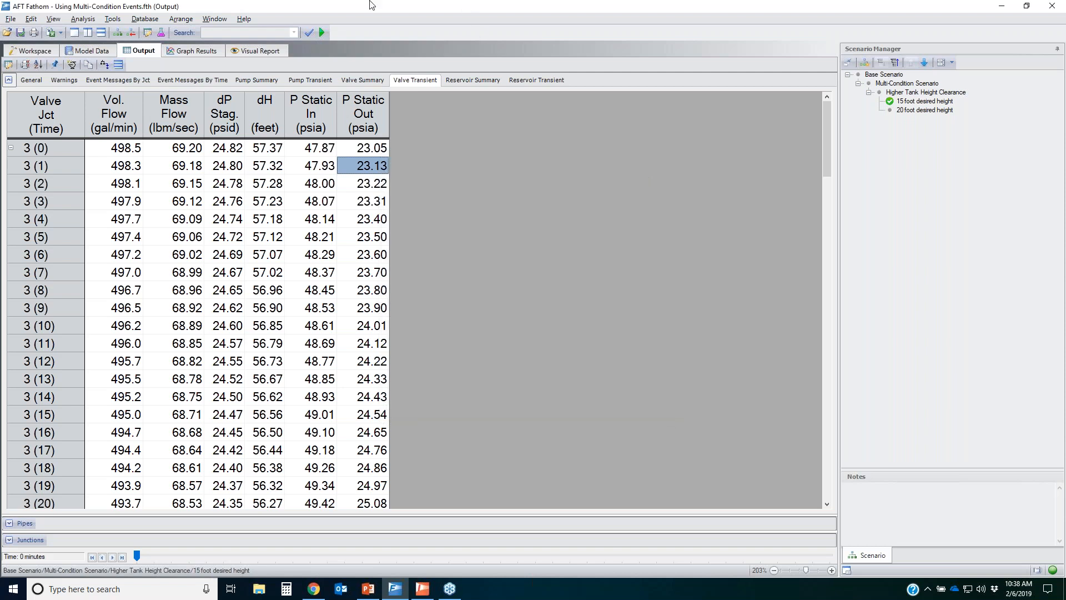
Review valve 3's static inlet pressure once more on a Quick Graph and close it.
click(324, 153)
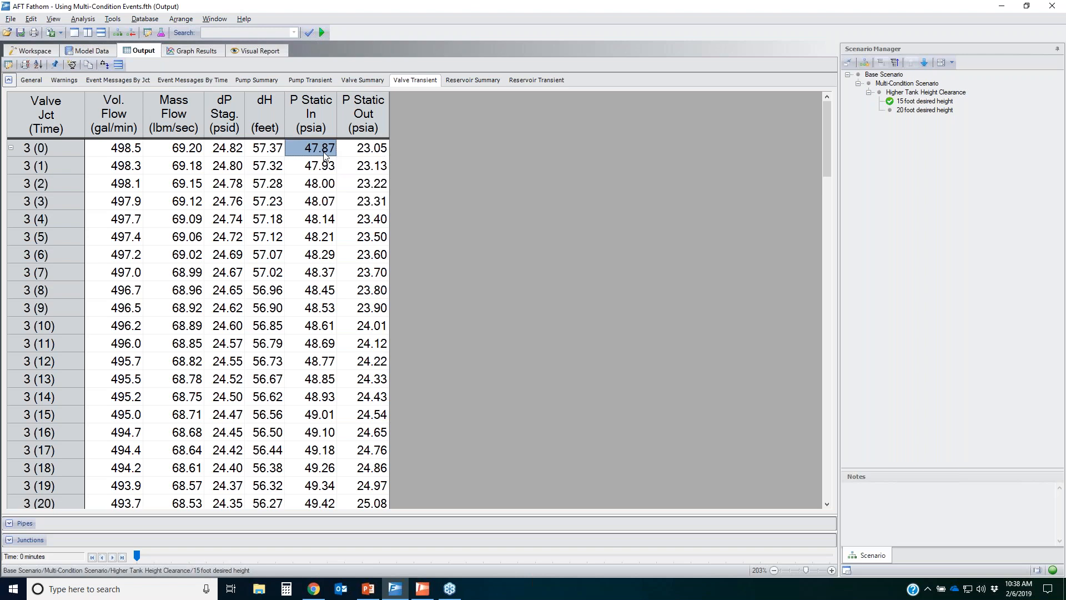
right_click(324, 154)
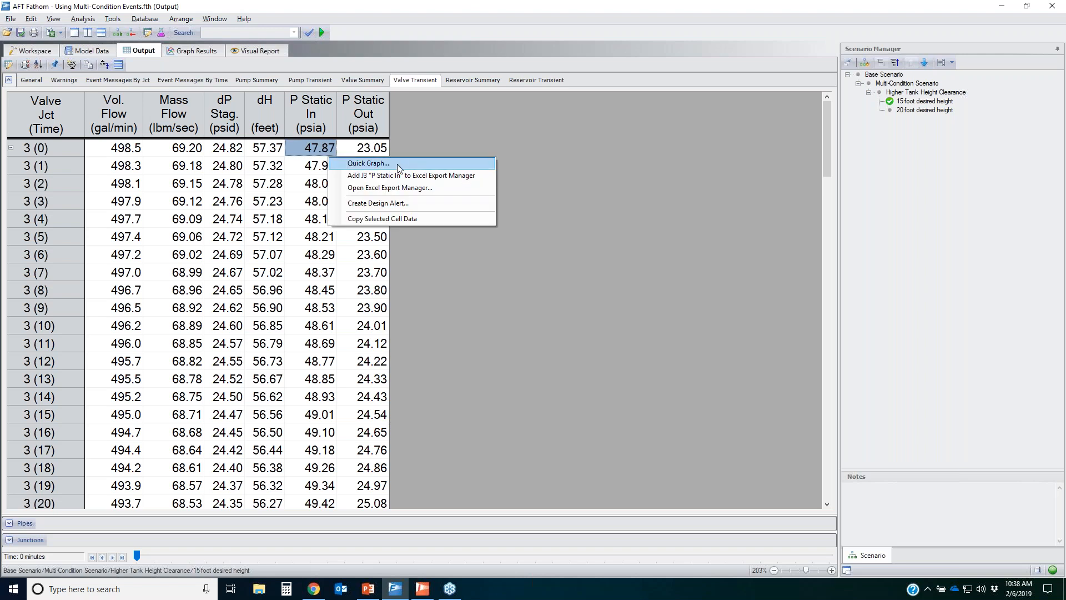
click(398, 164)
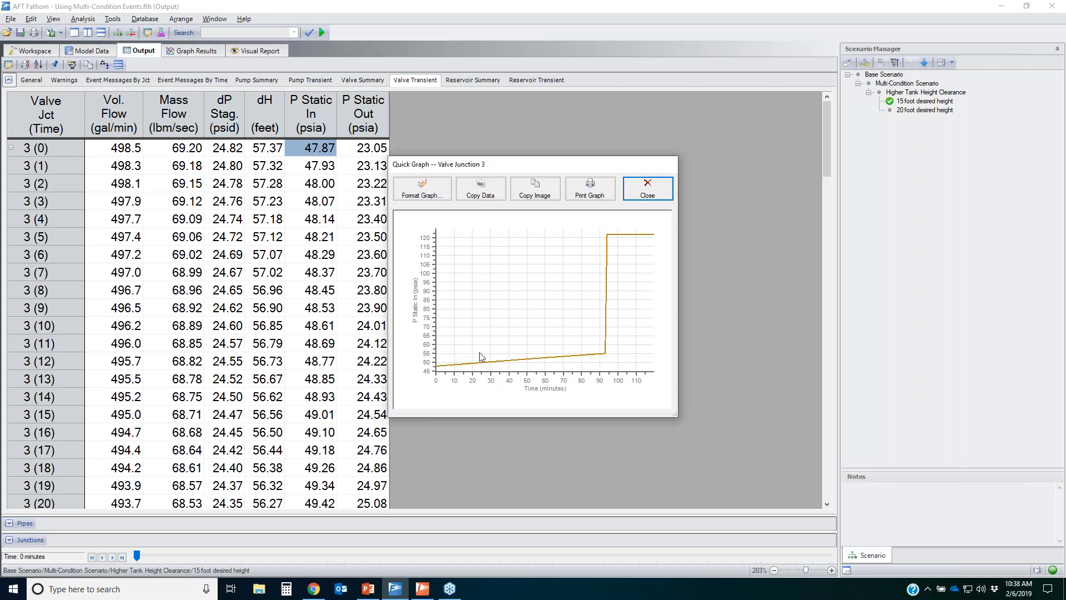
click(646, 187)
Return to the workspace, load the 20 foot desired height scenario, and check reservoir J4's properties without changing them.
click(27, 52)
click(925, 102)
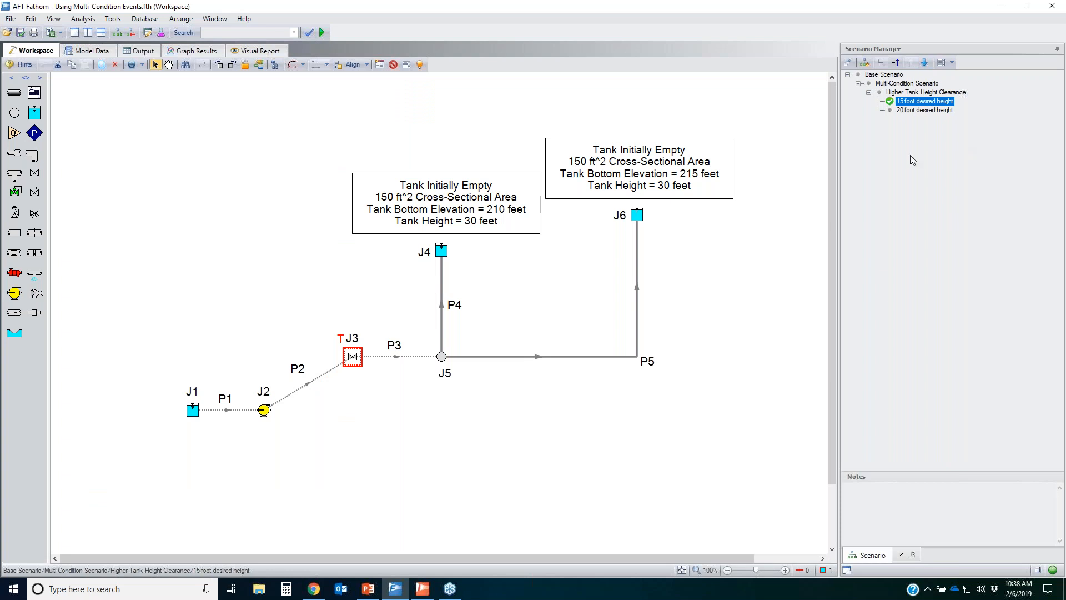
click(923, 110)
double_click(924, 110)
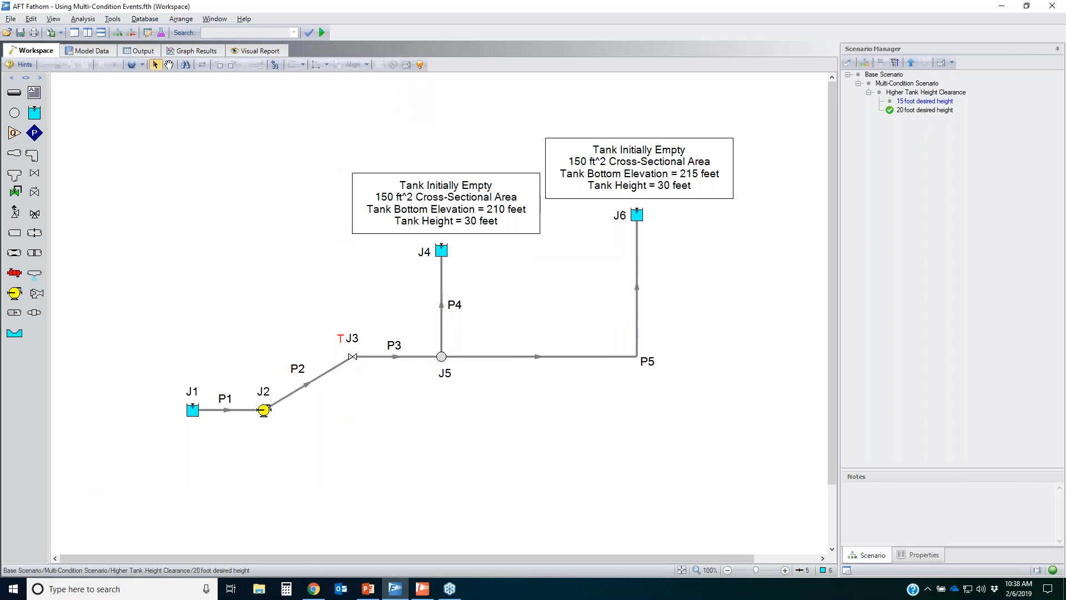
double_click(443, 253)
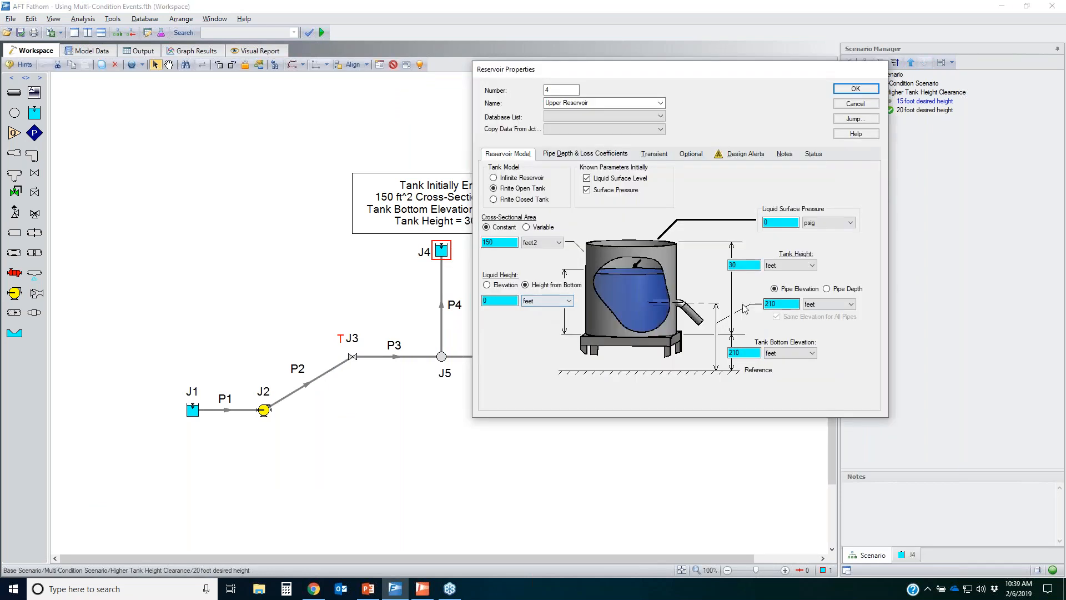
click(864, 107)
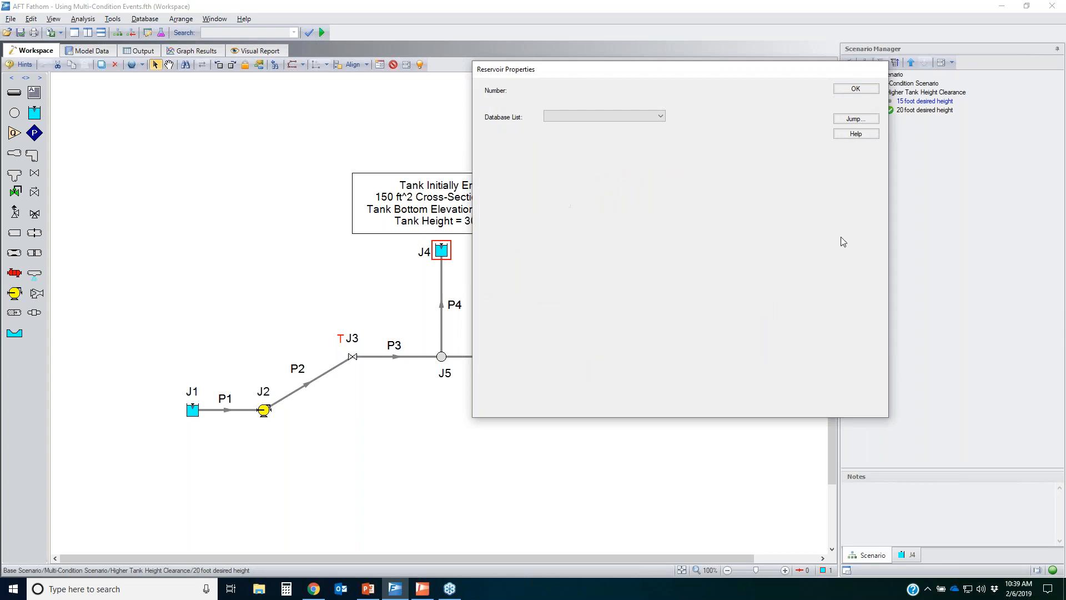
In the event manager of valve J3's transient settings, set the Desired Fill Height Tank 1 event value to 20 feet.
double_click(353, 358)
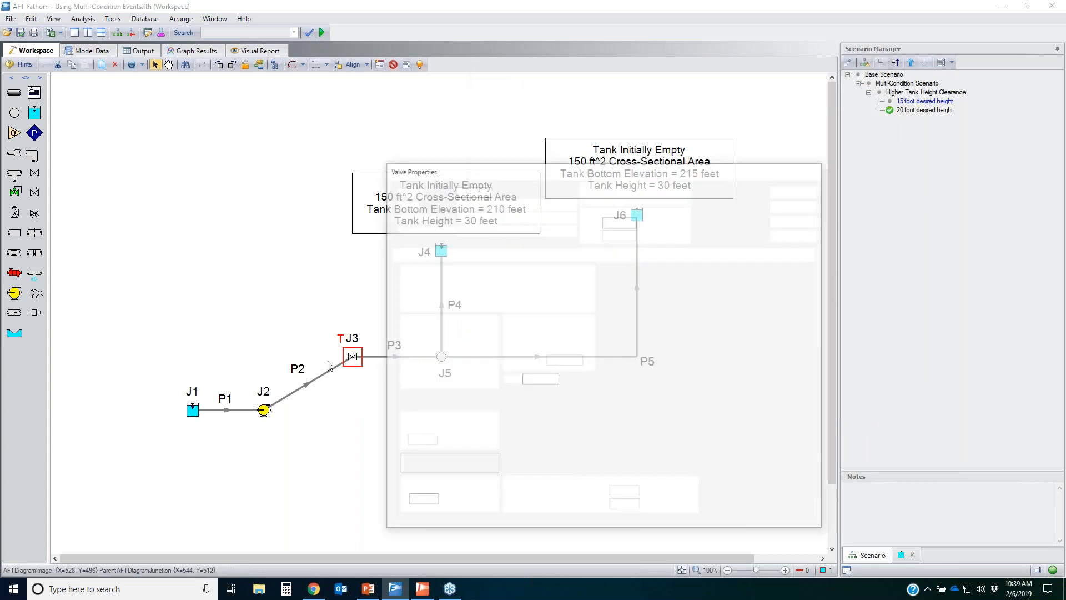
click(466, 254)
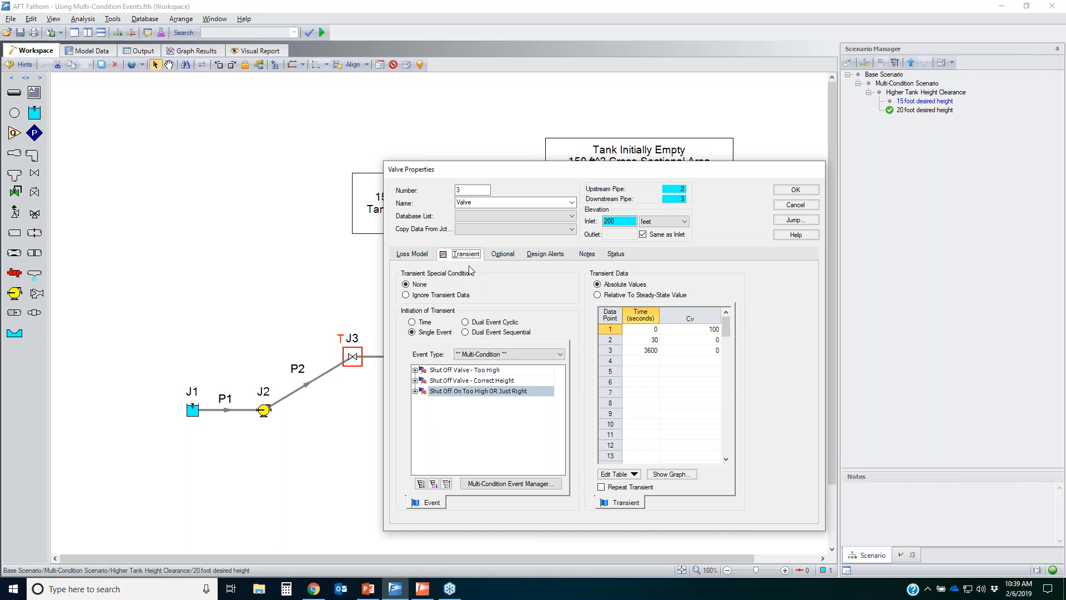
click(513, 483)
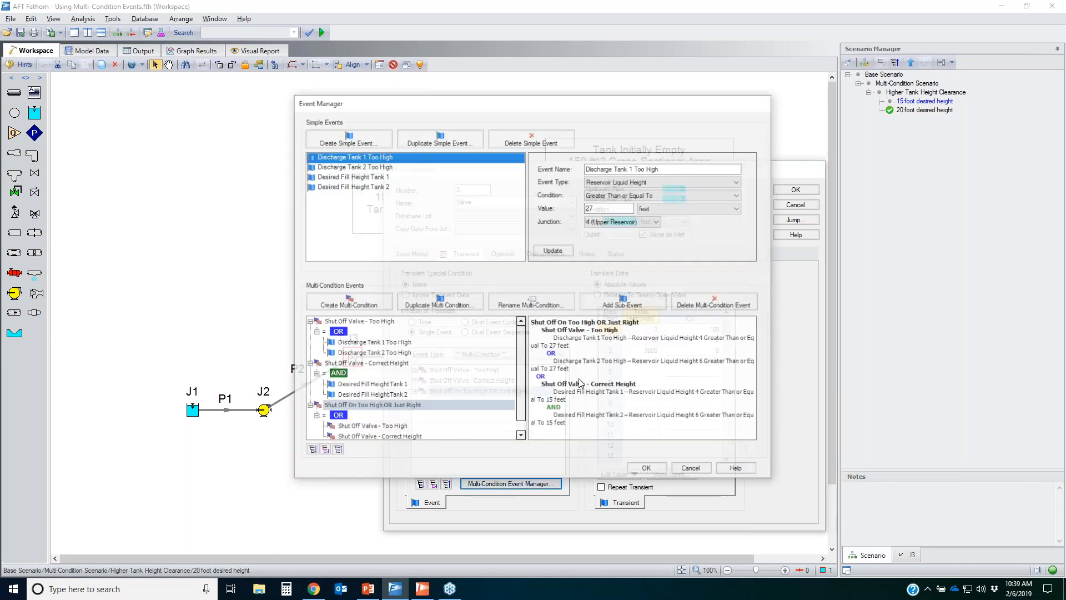
click(347, 177)
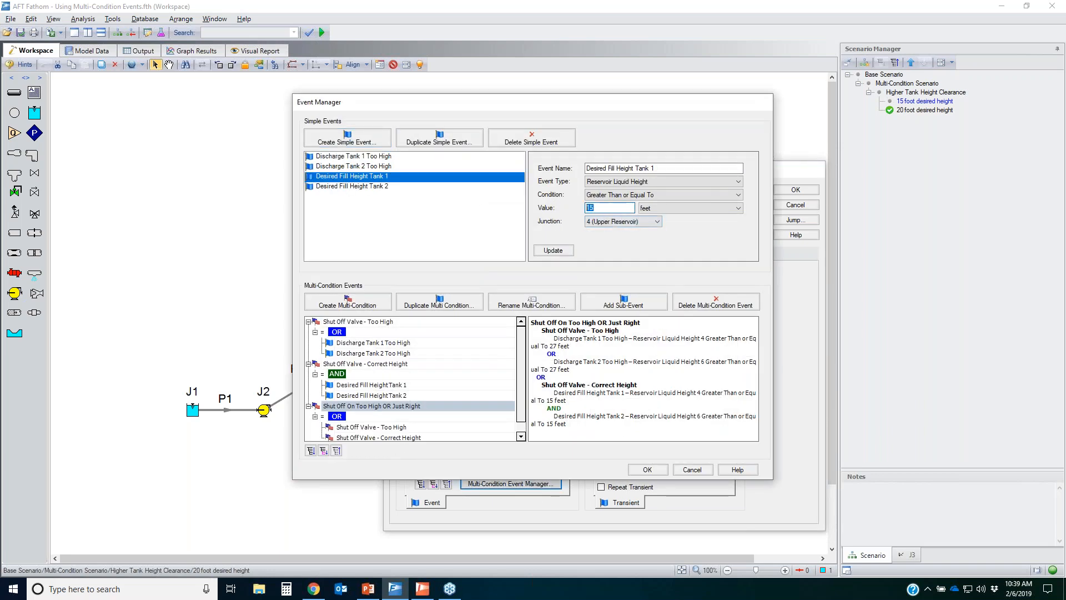
text(20)
click(553, 250)
Set the Desired Fill Height Tank 2 event value to 20 feet, accept the valve changes, and run the model.
click(366, 186)
double_click(610, 208)
text(20)
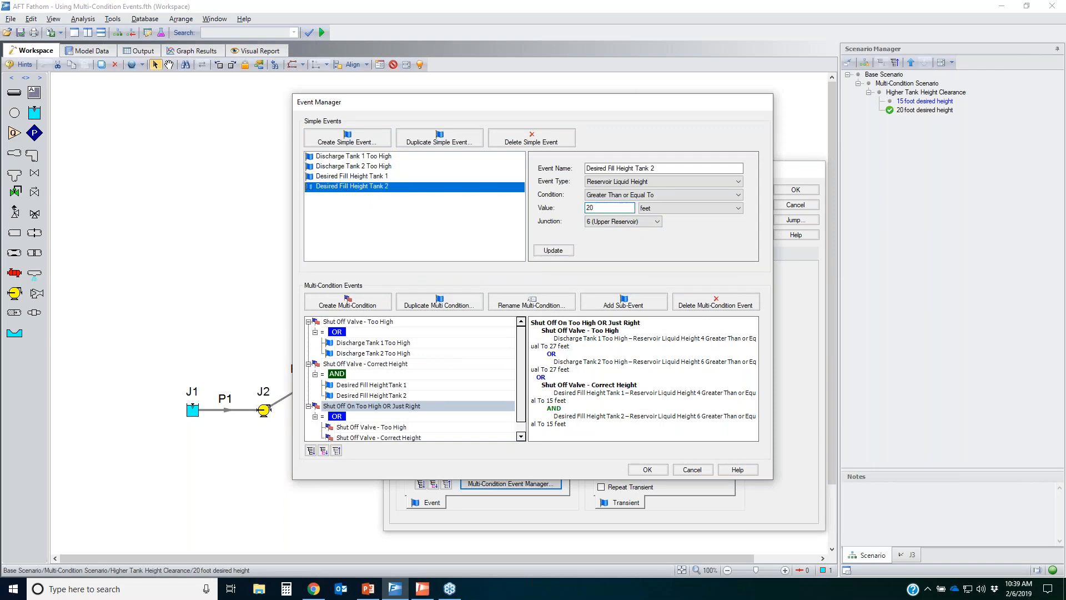
click(553, 249)
click(647, 470)
key(Return)
click(322, 35)
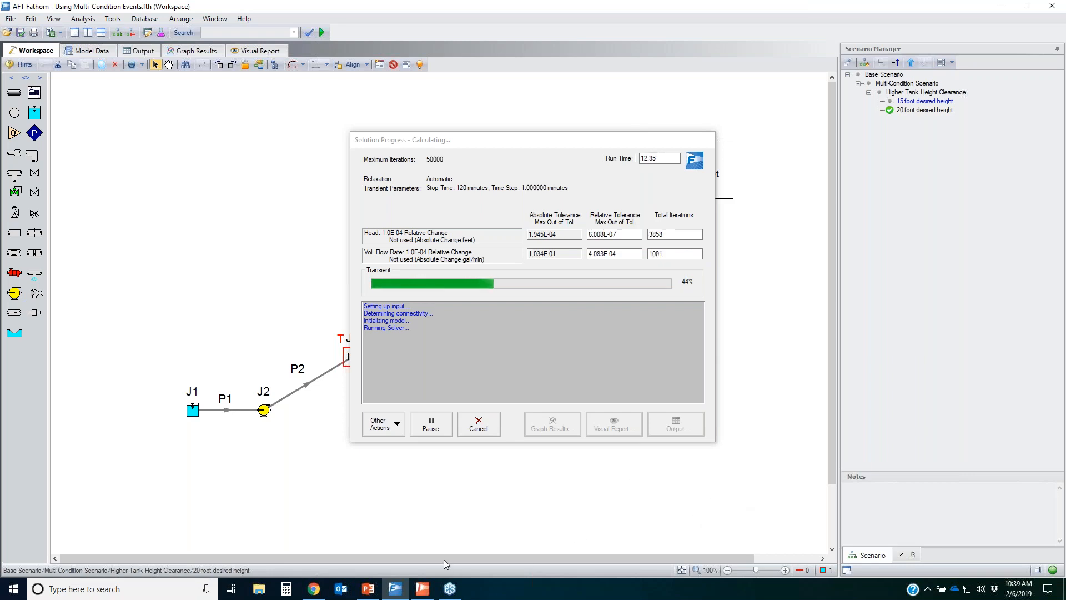
Switch to the Chrome browser, open Tips and Tricks from the AFT website's Learning Center, and browse its posts.
click(318, 593)
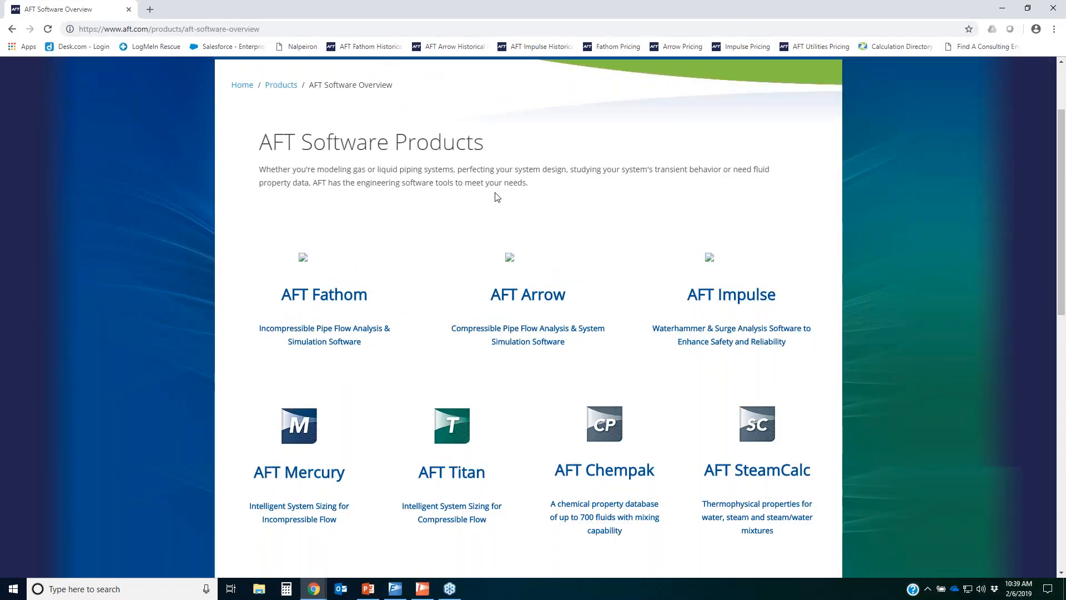
scroll(497, 197, up, 2)
mouse_move(533, 161)
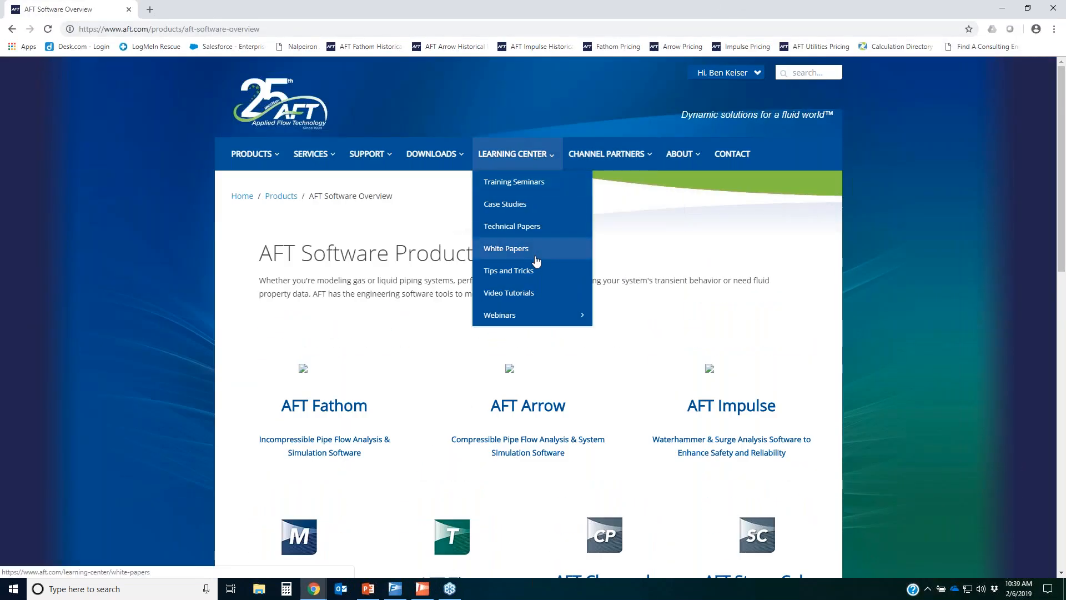
click(531, 276)
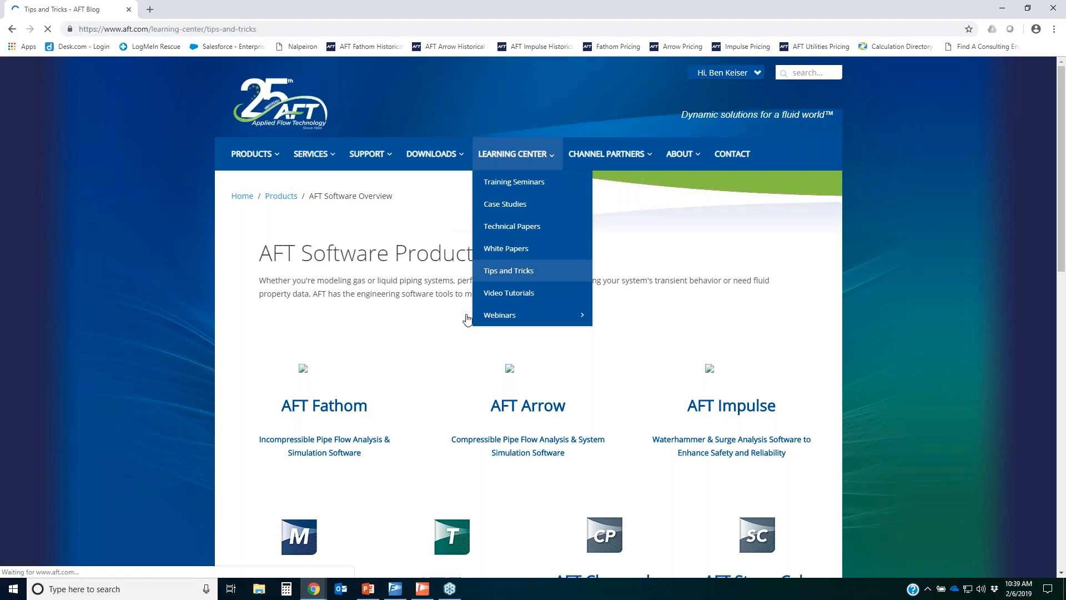
scroll(475, 304, down, 15)
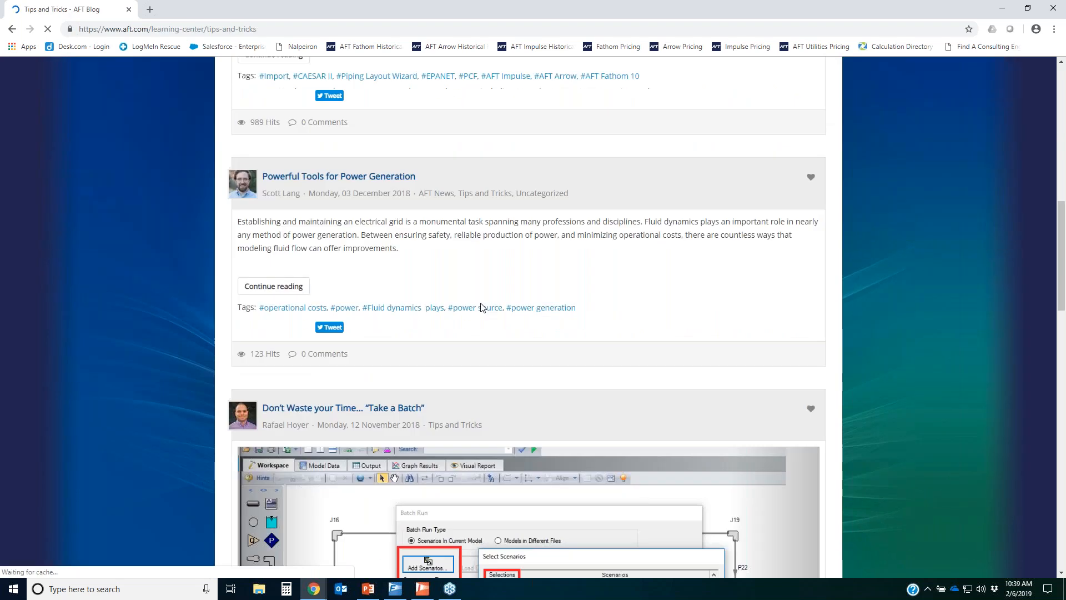
Go to the second page of Tips and Tricks posts and open the article about AFT's New Excel Export Manager.
scroll(485, 306, down, 20)
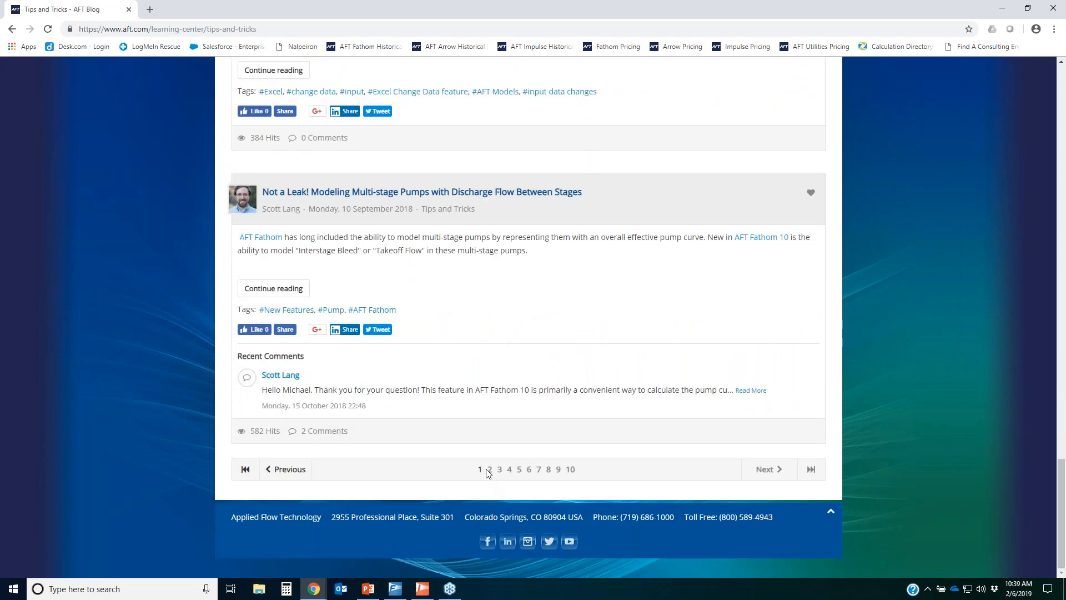
click(489, 469)
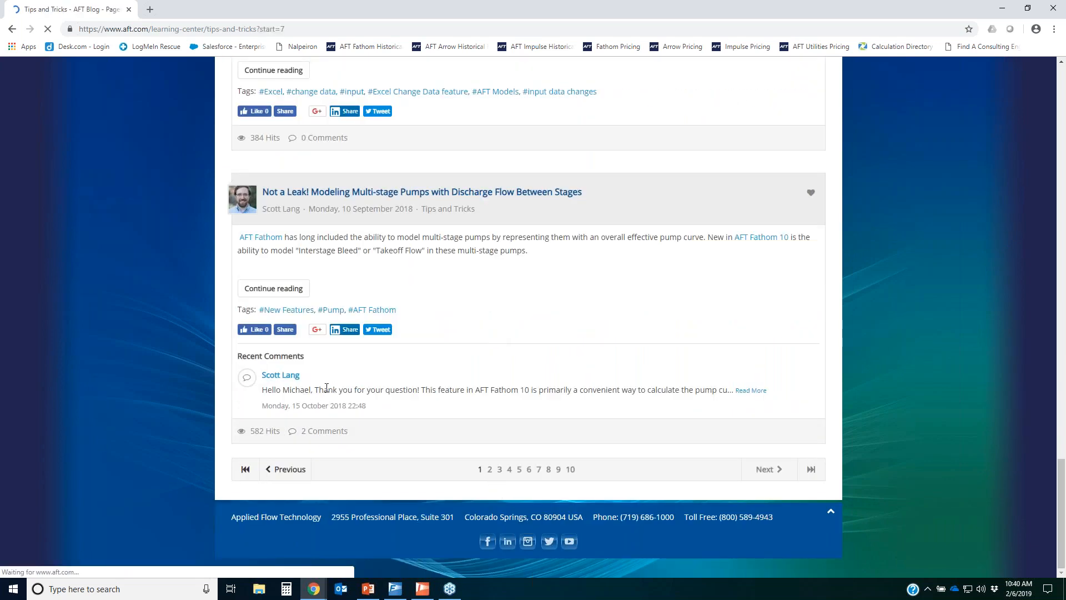
scroll(400, 388, down, 5)
scroll(427, 388, down, 15)
scroll(441, 387, down, 3)
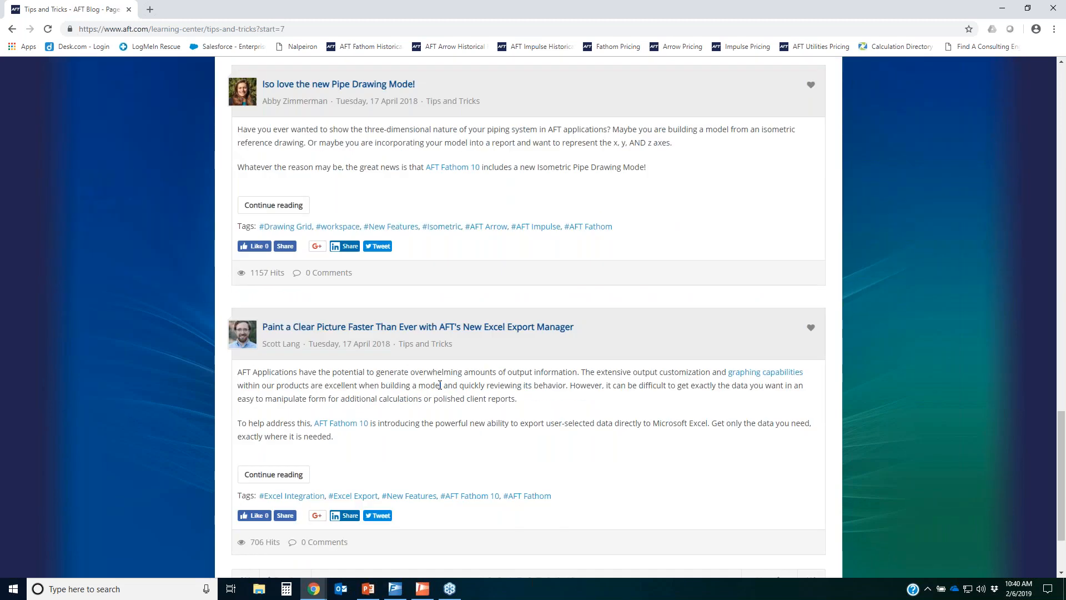
click(466, 322)
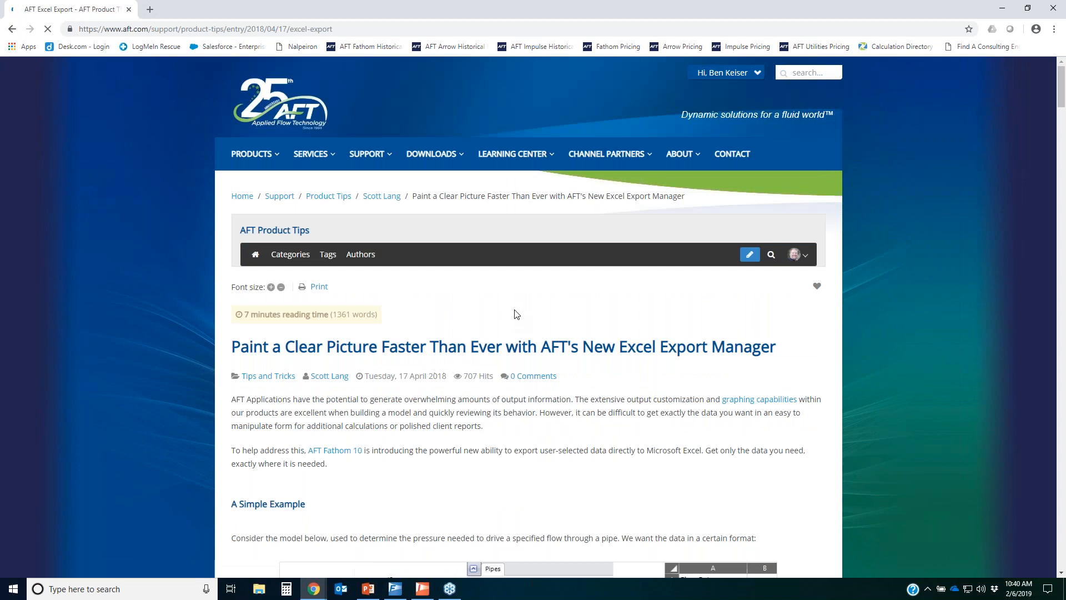
Examine the Excel Export Manager figure in the article and switch back to AFT Fathom.
scroll(418, 274, down, 10)
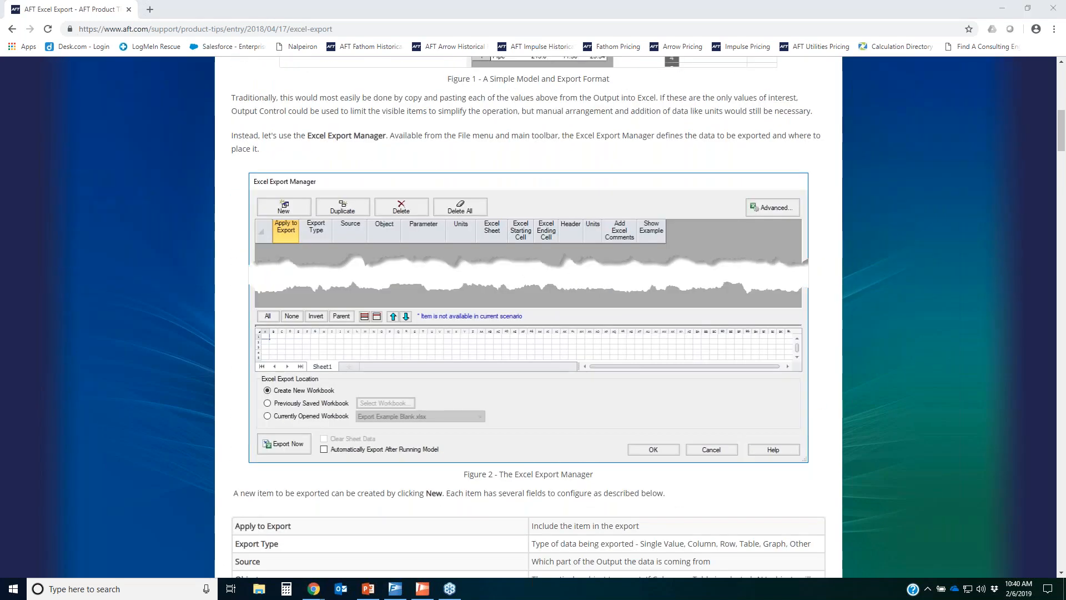
mouse_move(230, 186)
mouse_down()
mouse_move(361, 161)
mouse_move(222, 314)
mouse_move(327, 197)
mouse_up()
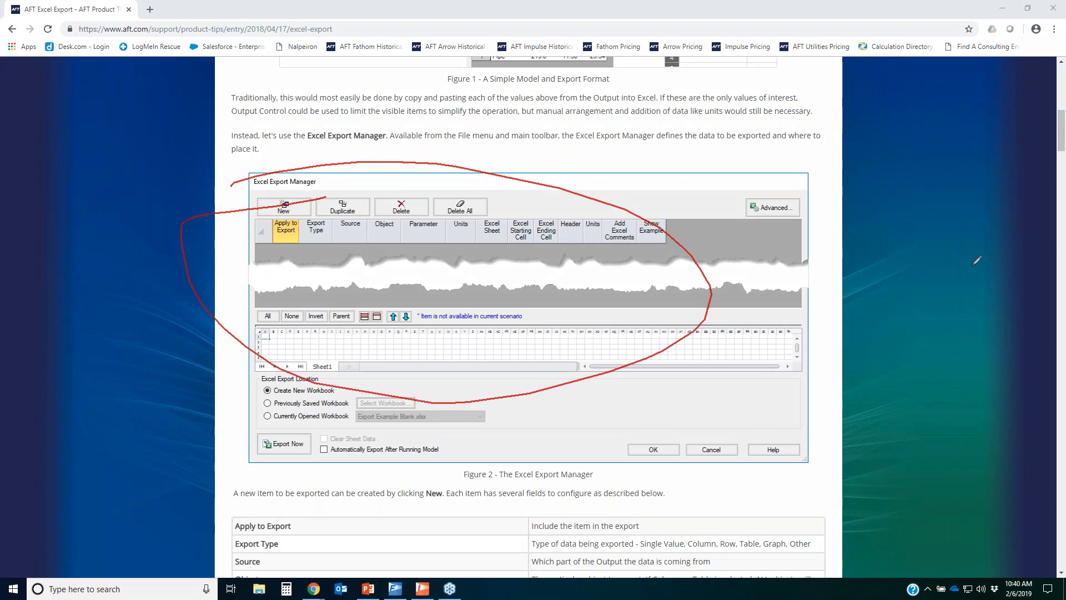
click(832, 250)
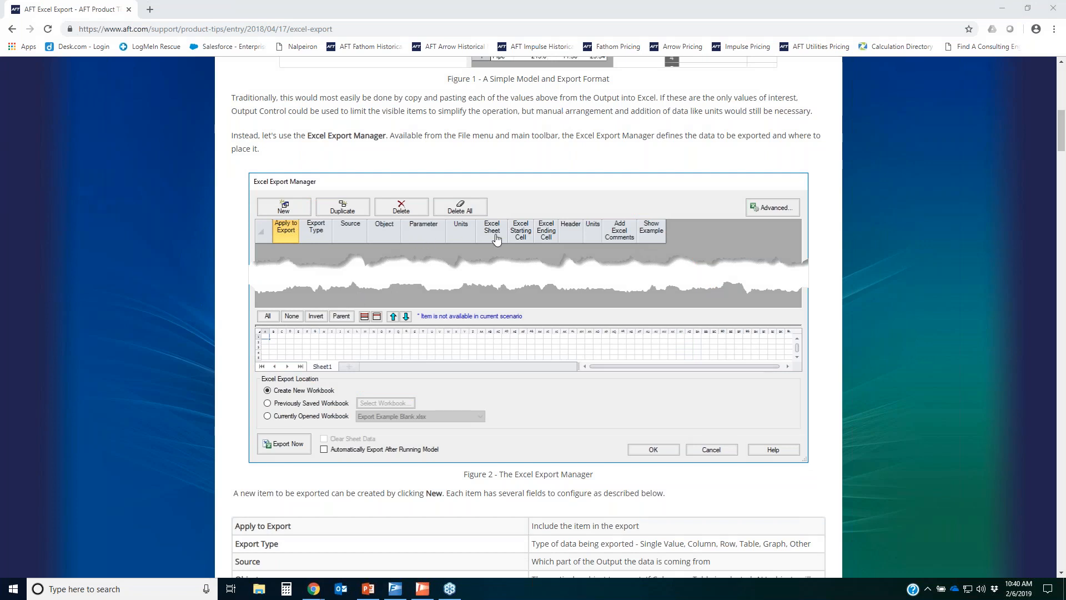
click(1003, 9)
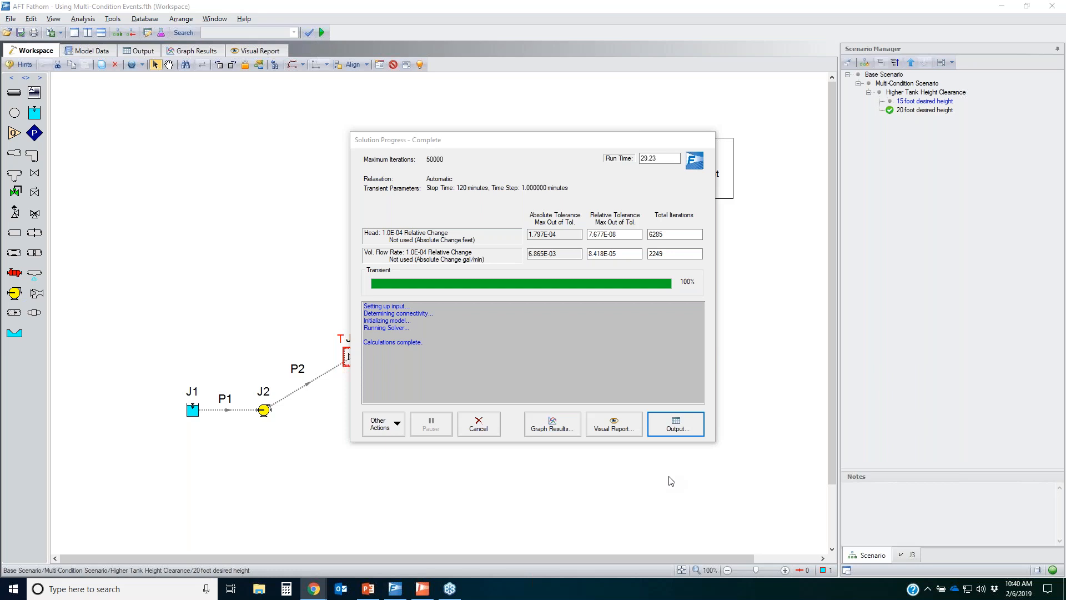
Open the output of the completed 20 foot scenario run and examine the reservoir design alert for Junction 4.
click(690, 432)
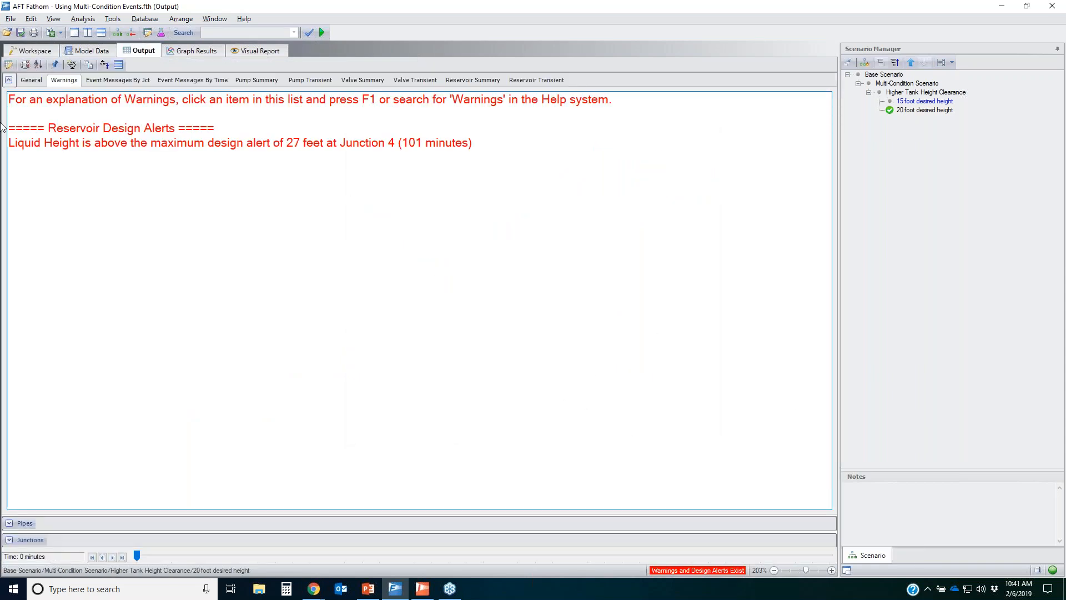
click(121, 145)
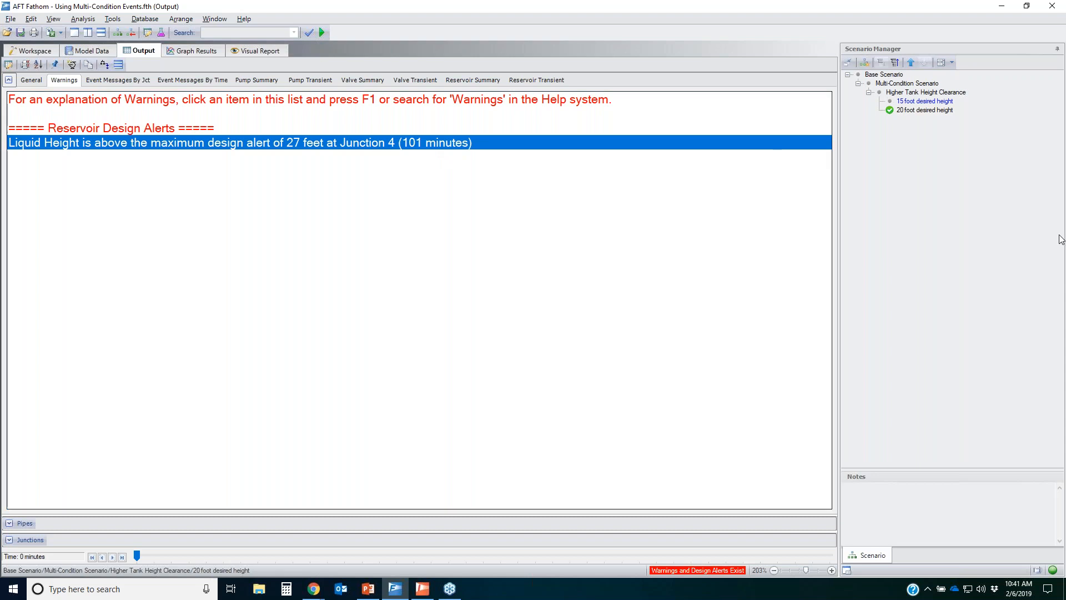
mouse_move(182, 139)
mouse_down()
mouse_move(622, 136)
mouse_move(56, 72)
mouse_up()
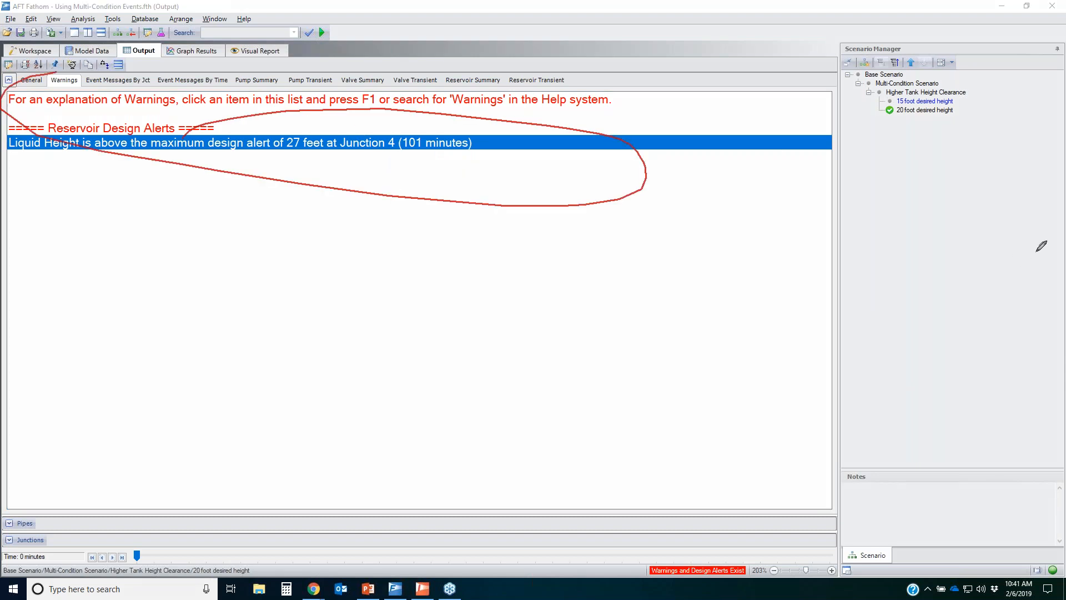
key(Escape)
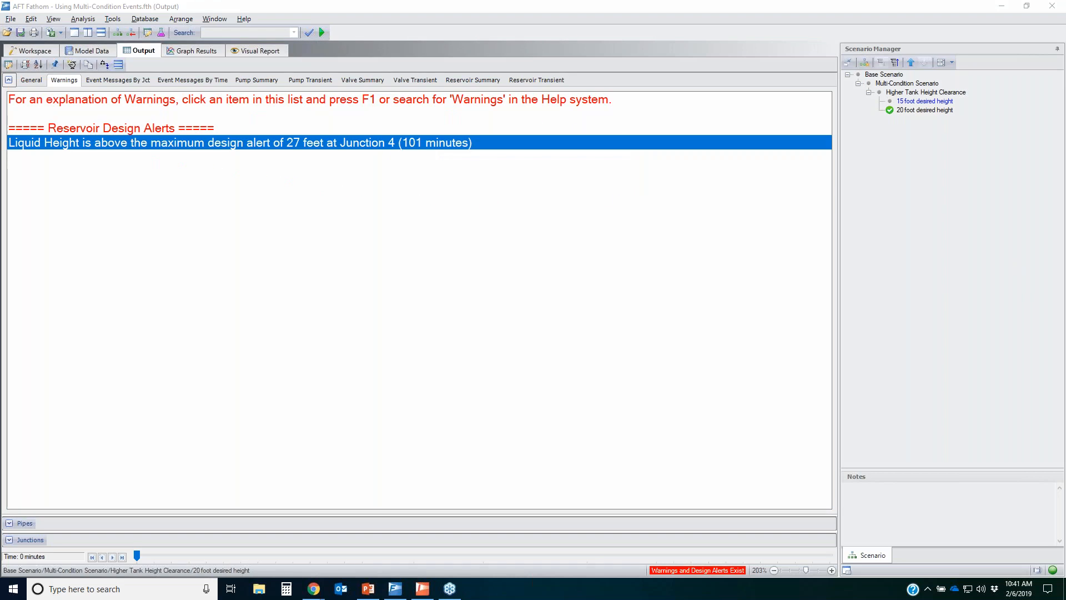
Display the event messages sorted by time and examine when valve J3's first event starts.
click(215, 81)
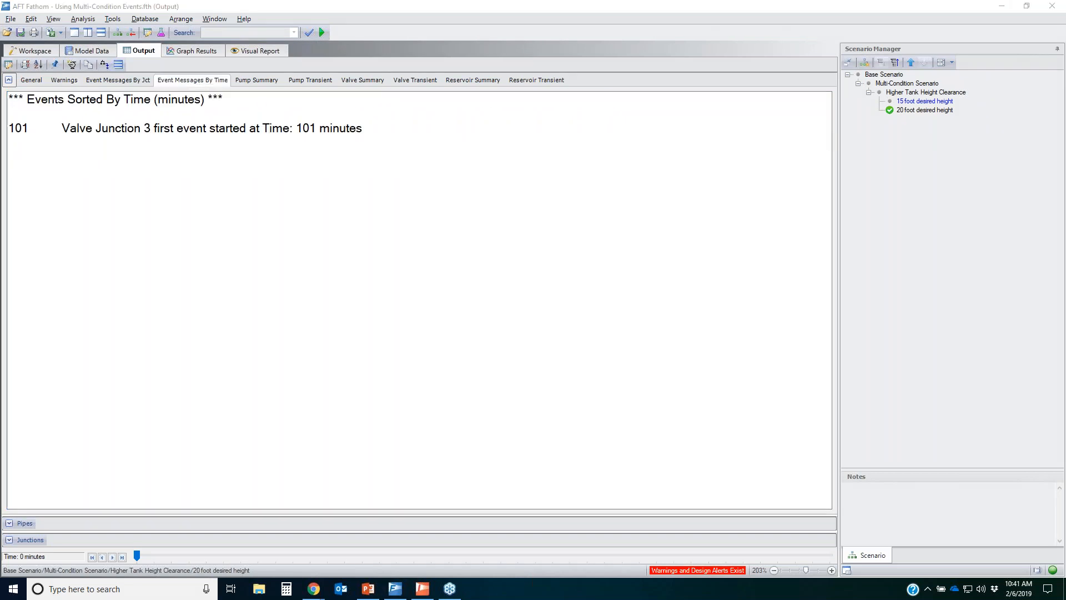
drag(261, 110, 300, 110)
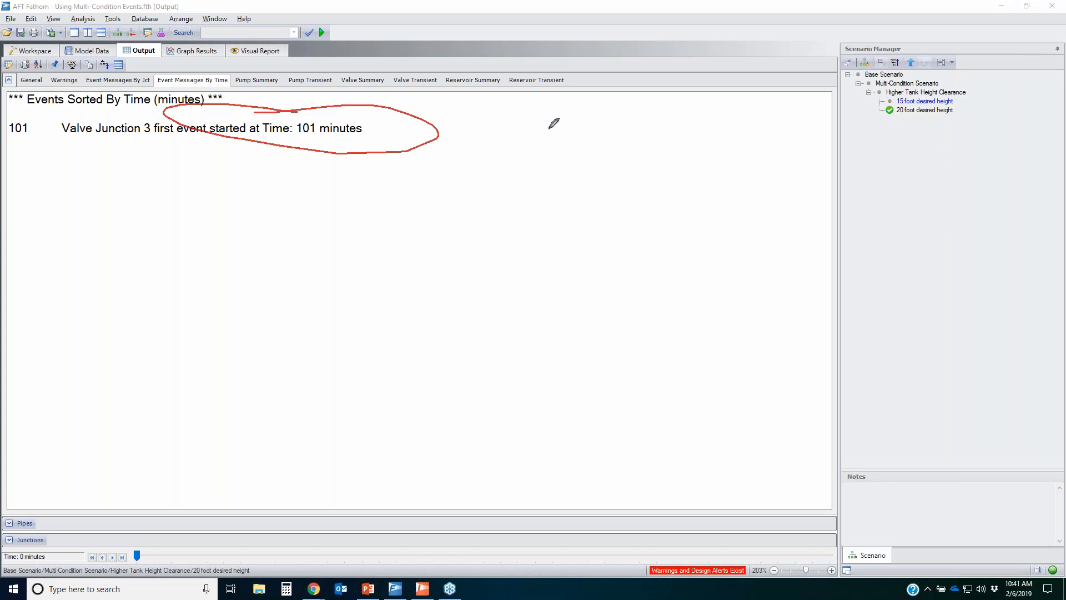
click(1036, 201)
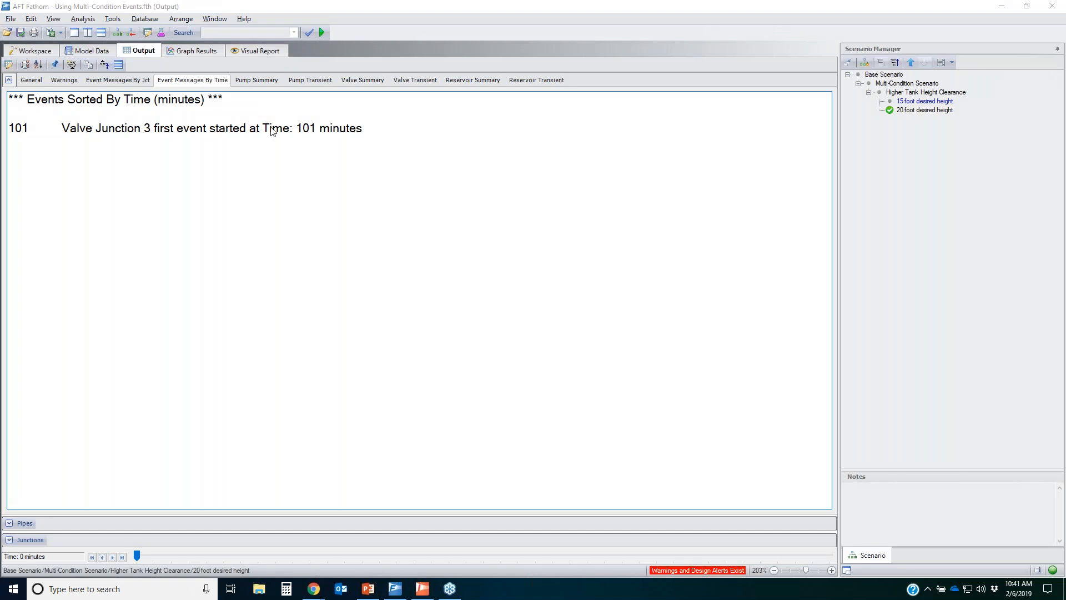
click(303, 133)
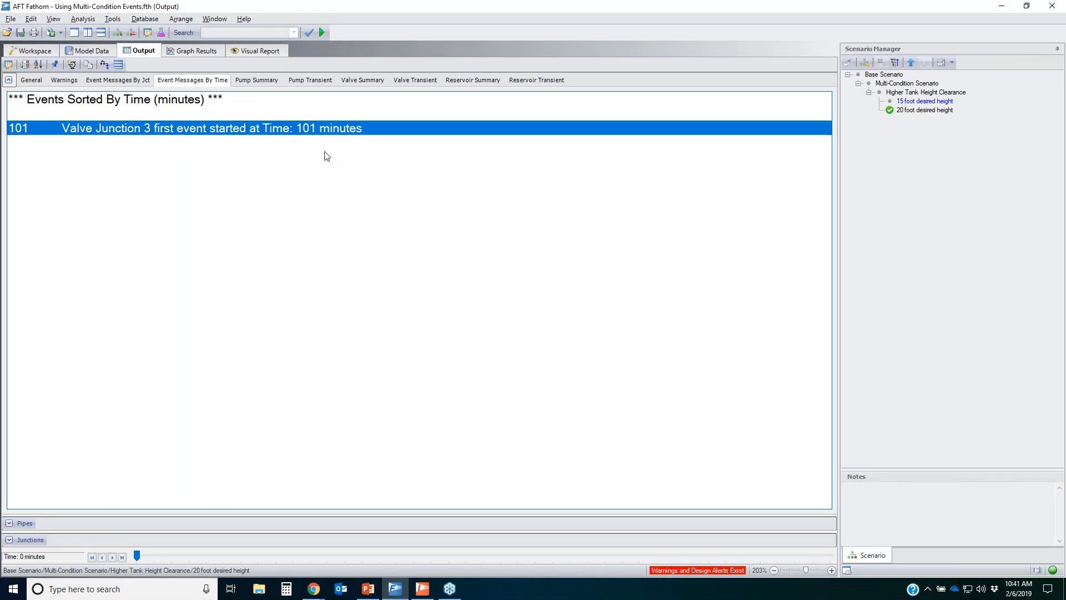
Load the saved Liquid Height vs. Time graph and examine Junction 4's peak against the 27 ft Max Allowable Liquid Height line.
click(202, 50)
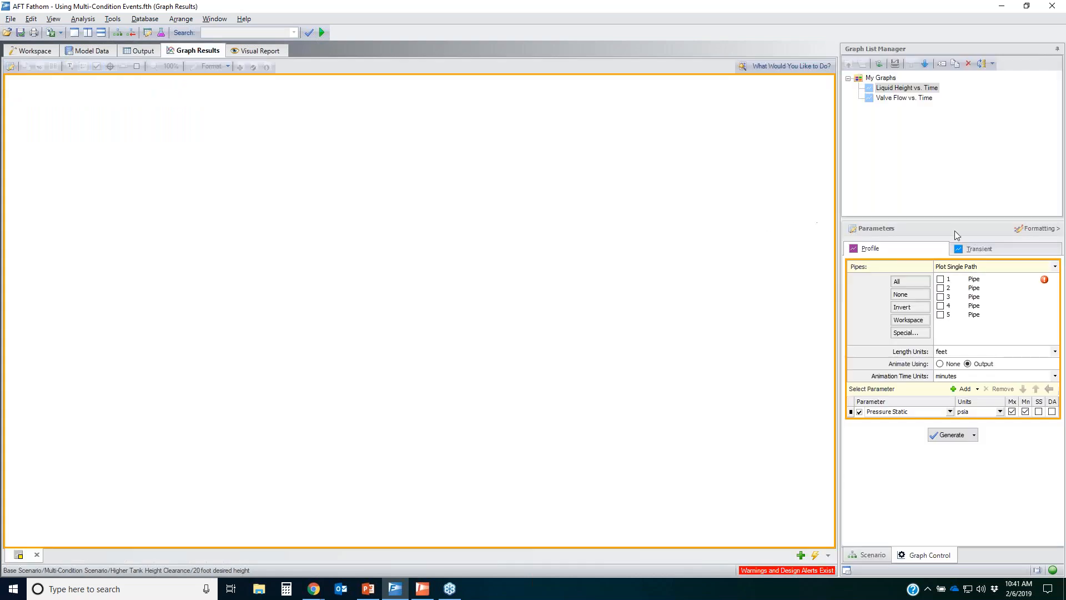
double_click(903, 89)
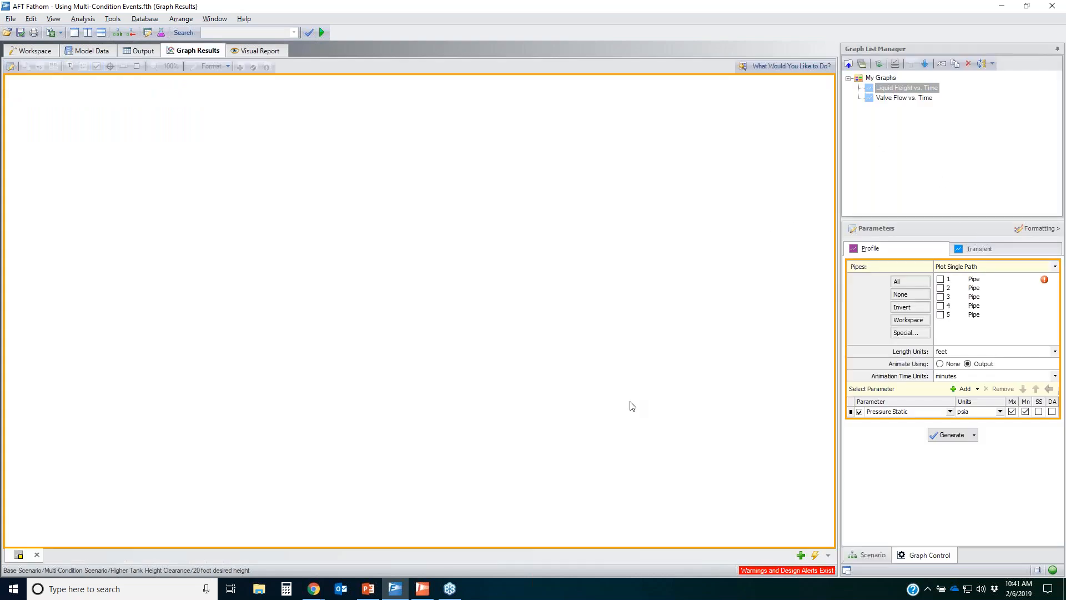
double_click(910, 88)
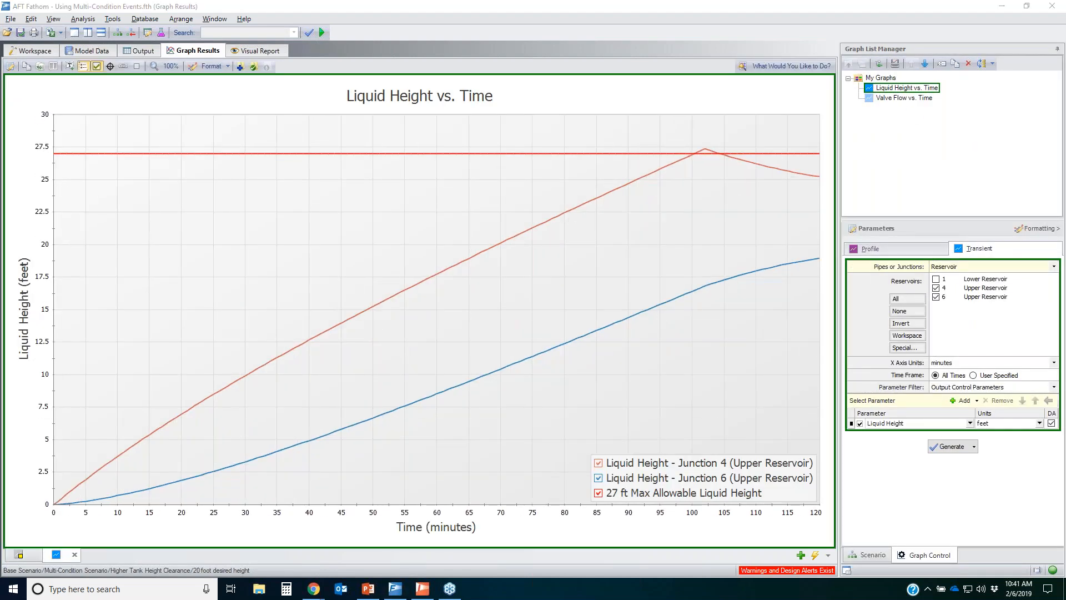
mouse_move(702, 134)
mouse_down()
mouse_move(681, 143)
mouse_move(742, 140)
mouse_up()
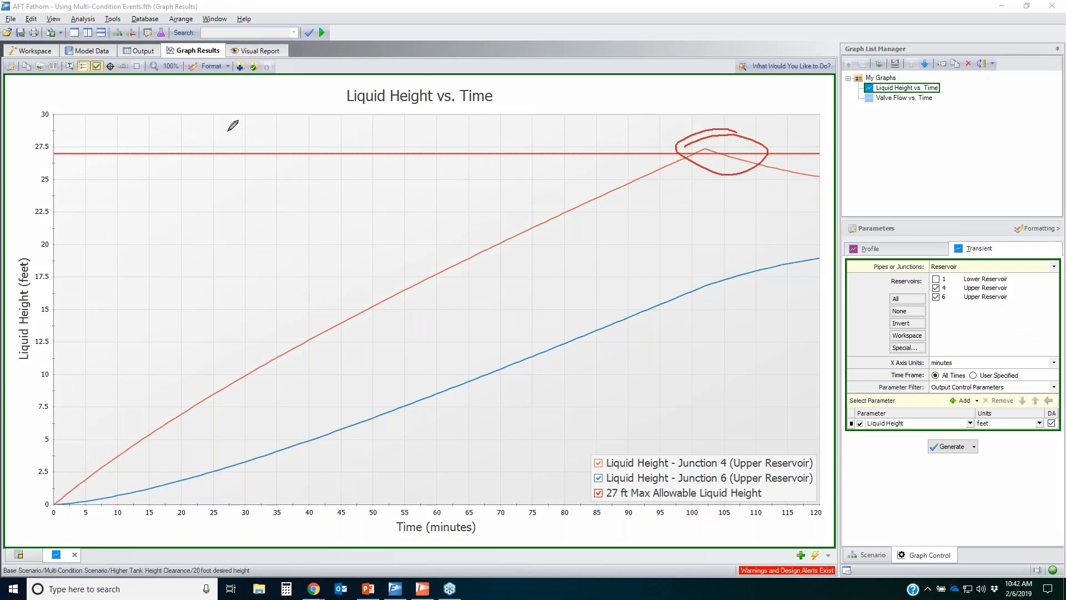
drag(44, 148, 247, 168)
drag(390, 166, 845, 151)
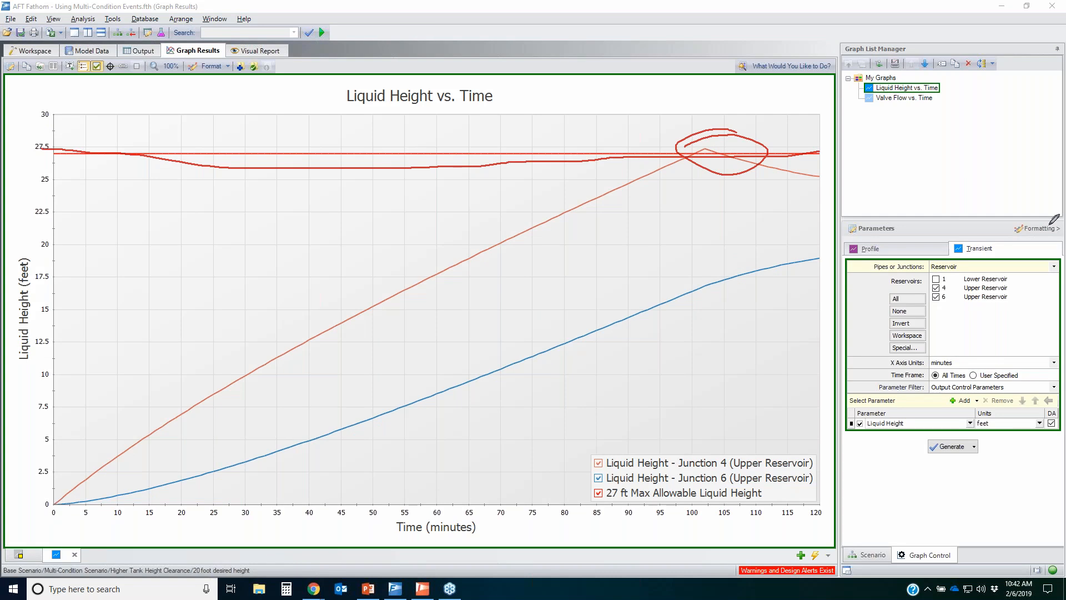
key(e)
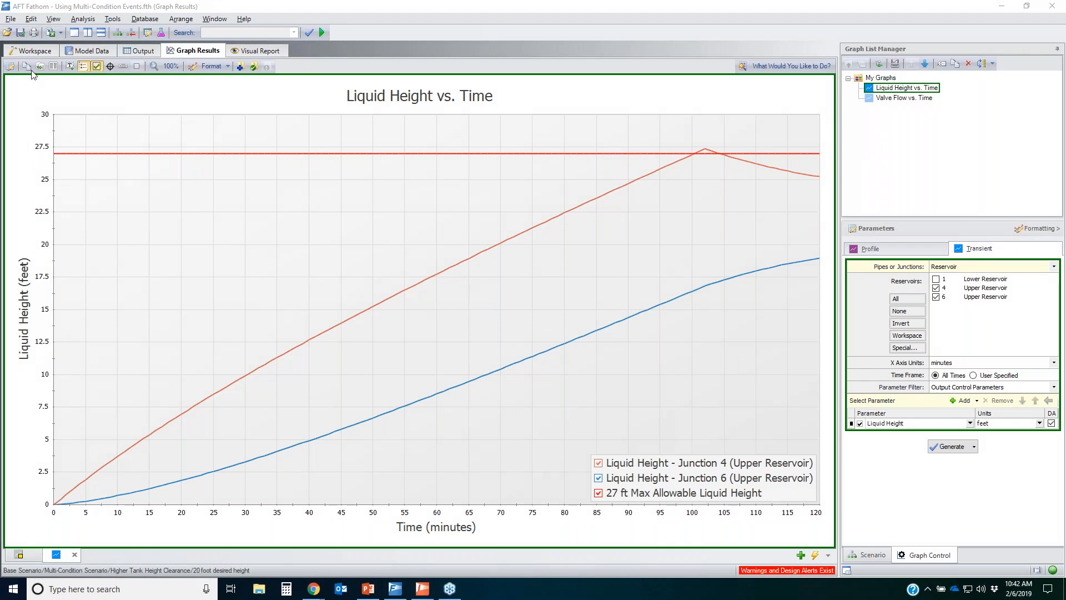
Enable the crosshair on the Liquid Height vs. Time graph and read points along the reservoir curves.
click(110, 66)
mouse_move(471, 270)
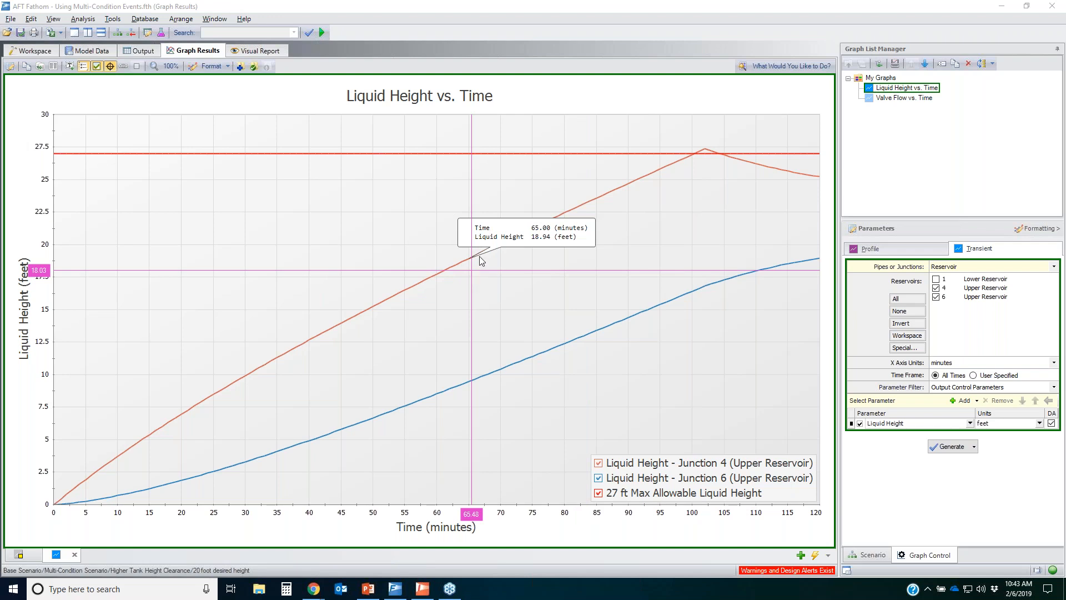
mouse_move(683, 267)
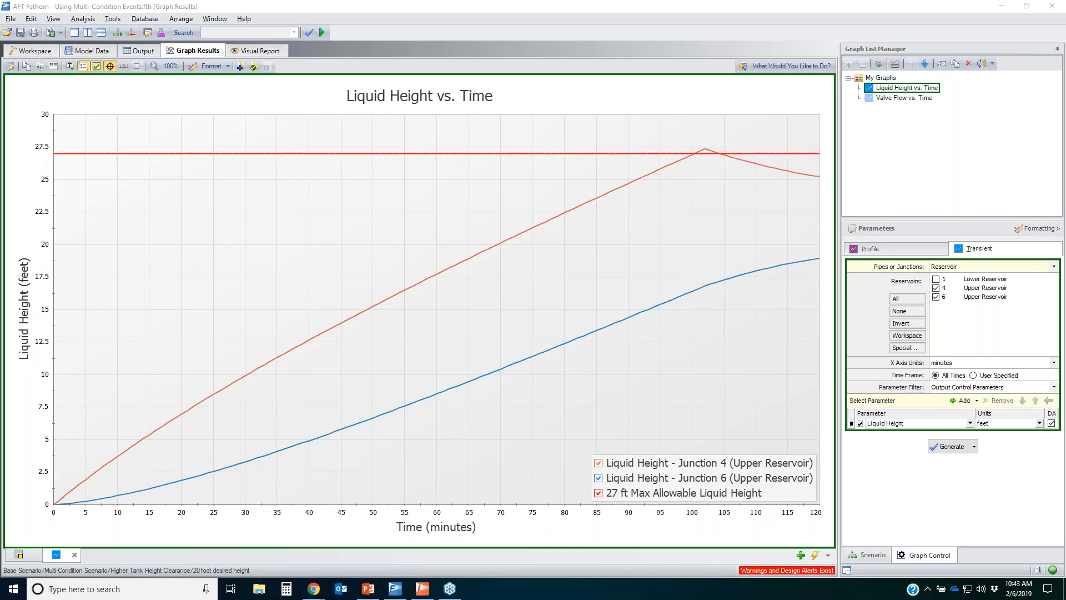
In the reservoir transient output, expand the time steps of reservoir J4 and check its liquid height at 101 minutes.
click(142, 51)
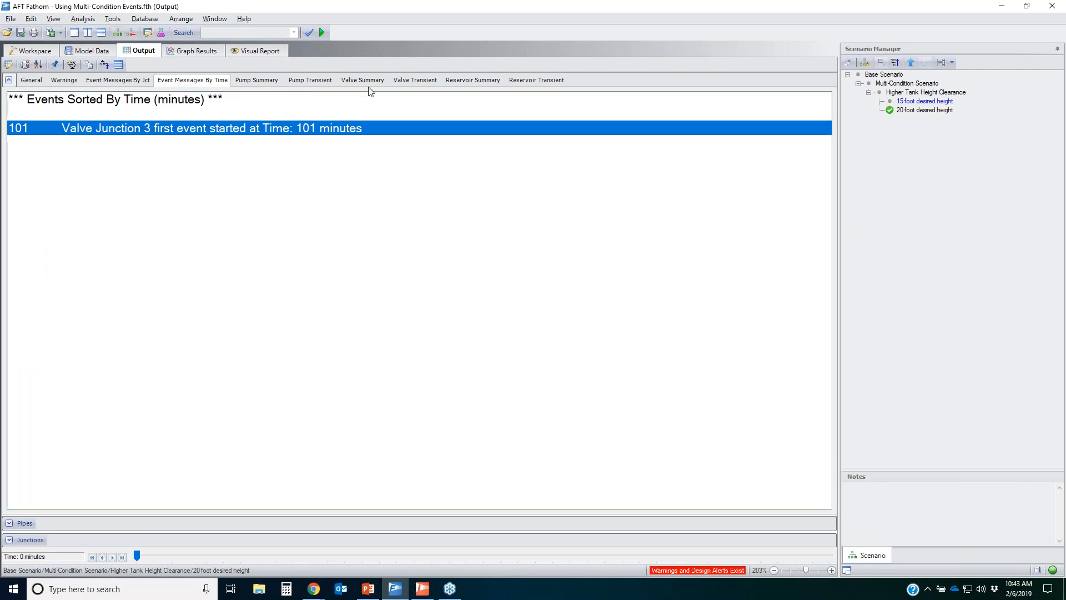
click(528, 83)
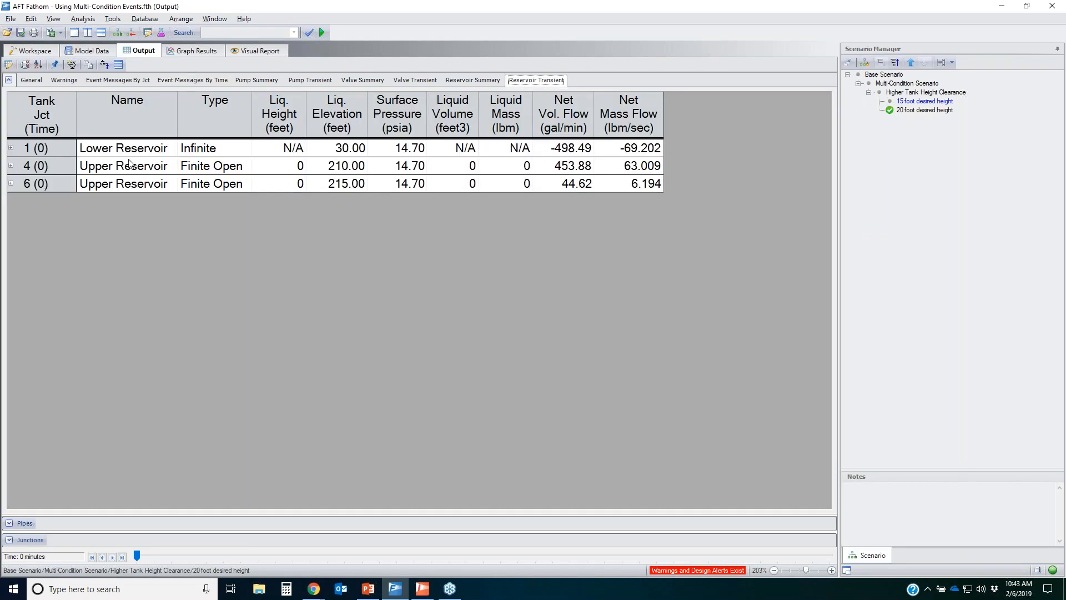
click(10, 166)
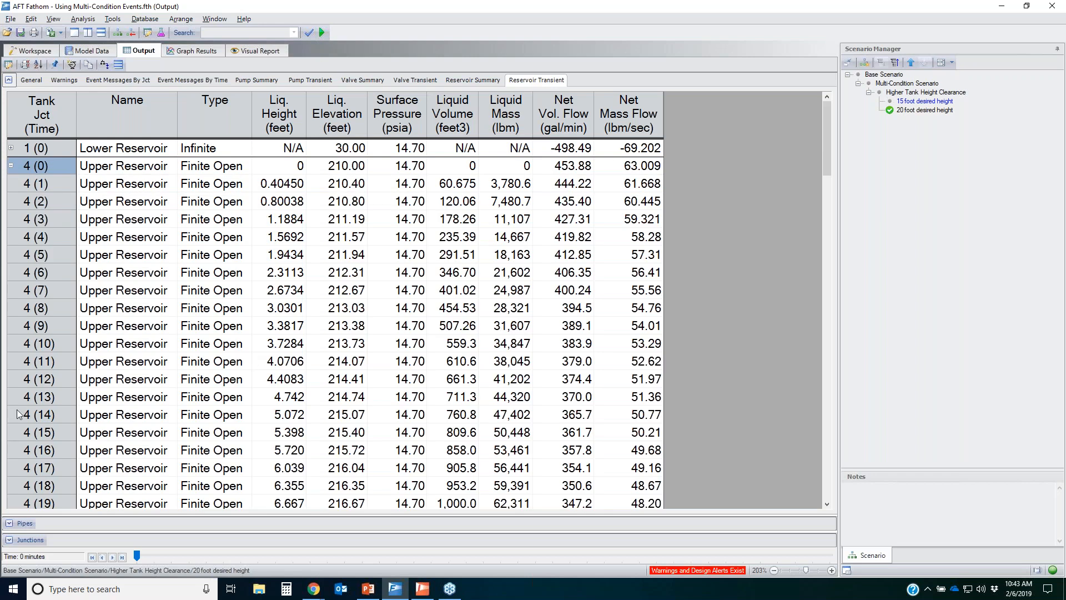
scroll(26, 404, down, 11)
scroll(47, 394, down, 1)
scroll(49, 394, down, 19)
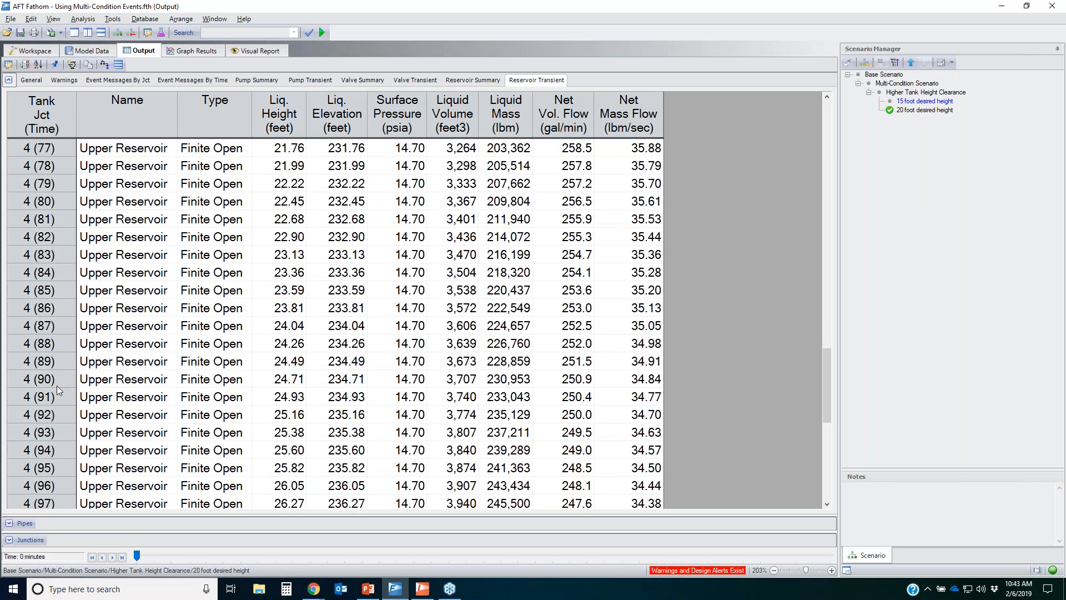
click(42, 362)
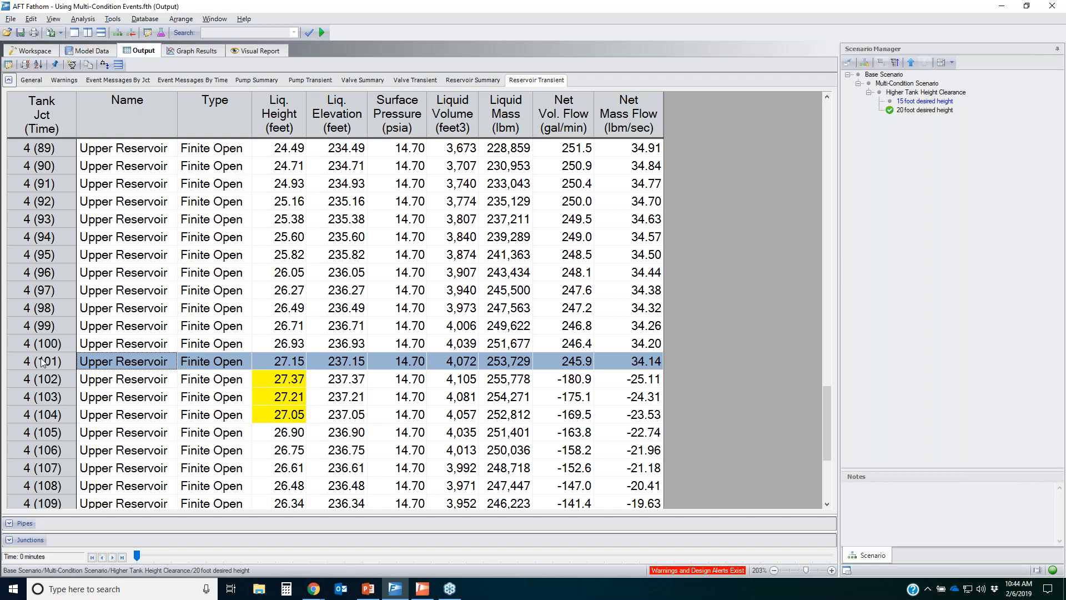
click(289, 362)
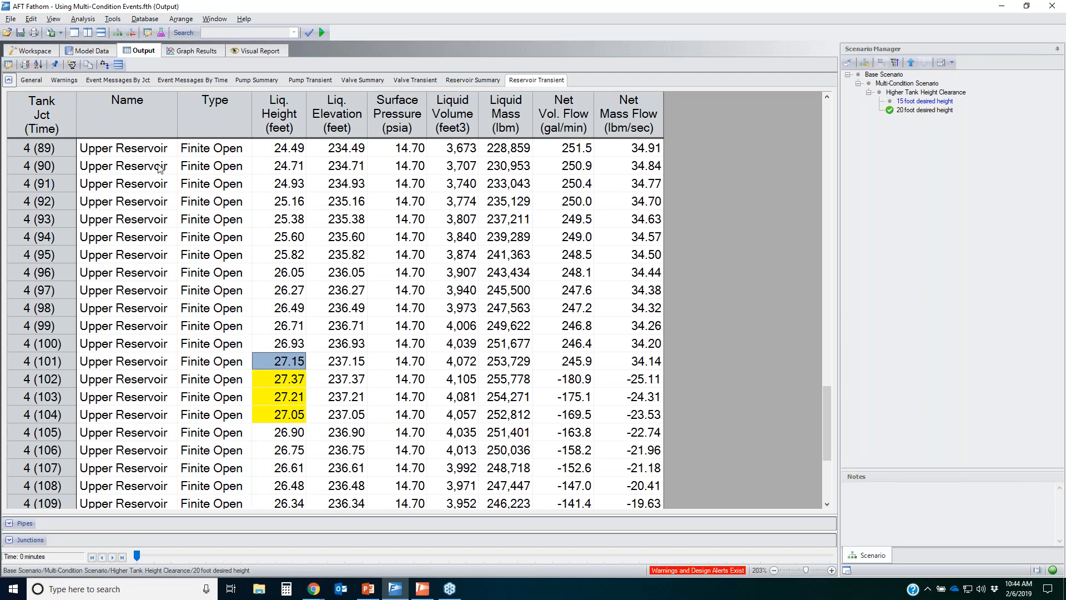
Collapse reservoir J4's time steps, expand those of reservoir J6, and check its liquid height at 101 minutes.
scroll(164, 196, up, 20)
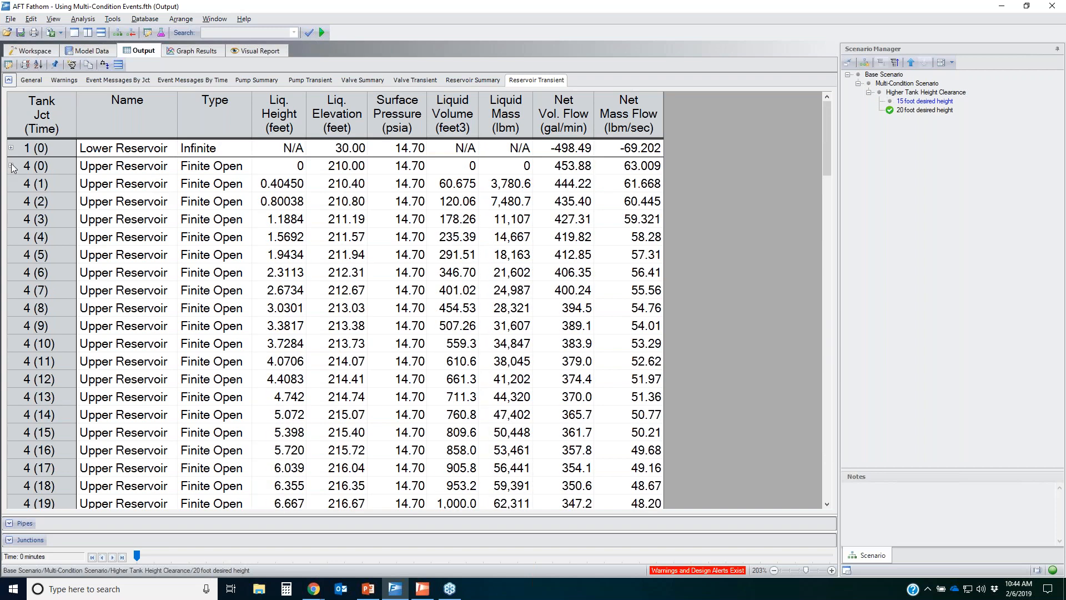
click(10, 165)
click(11, 184)
click(10, 184)
scroll(65, 281, down, 20)
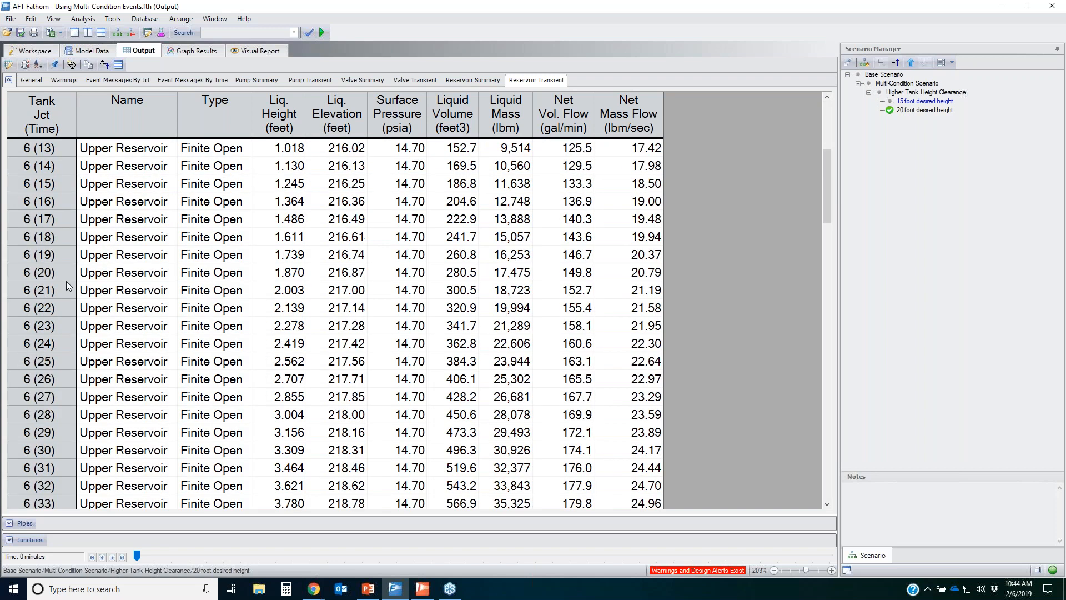
scroll(74, 268, down, 1)
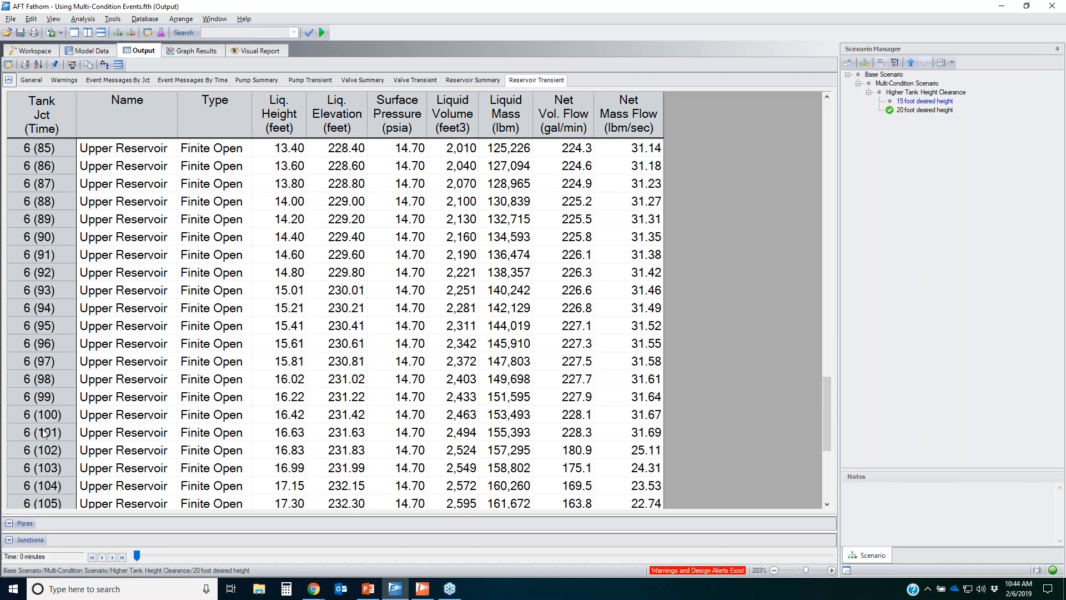
click(276, 429)
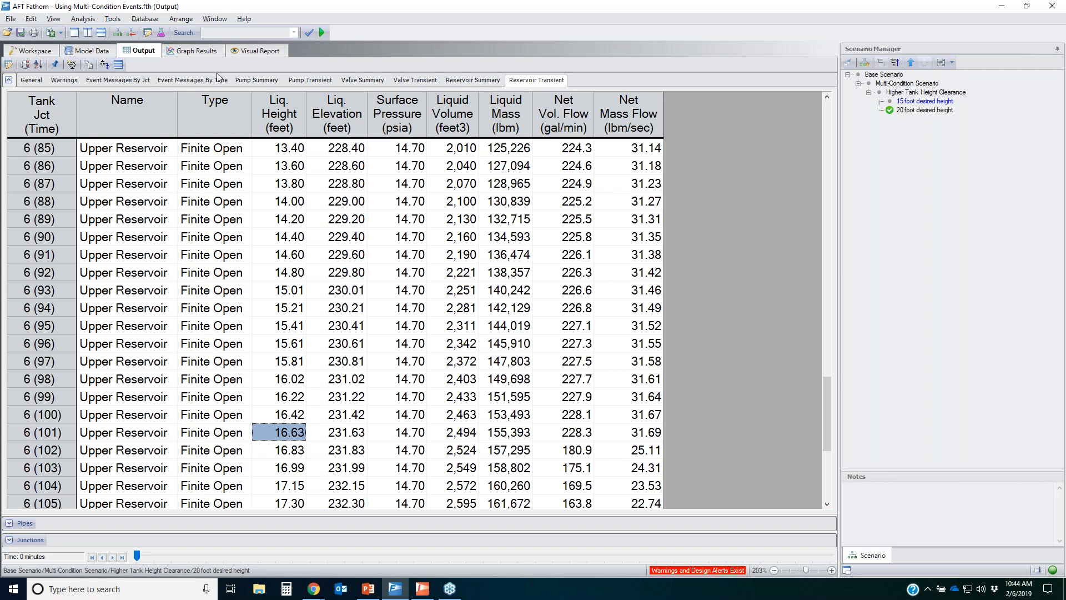
Show the valve transient output, expand the time steps of valve J3, and check its initial head loss.
click(414, 81)
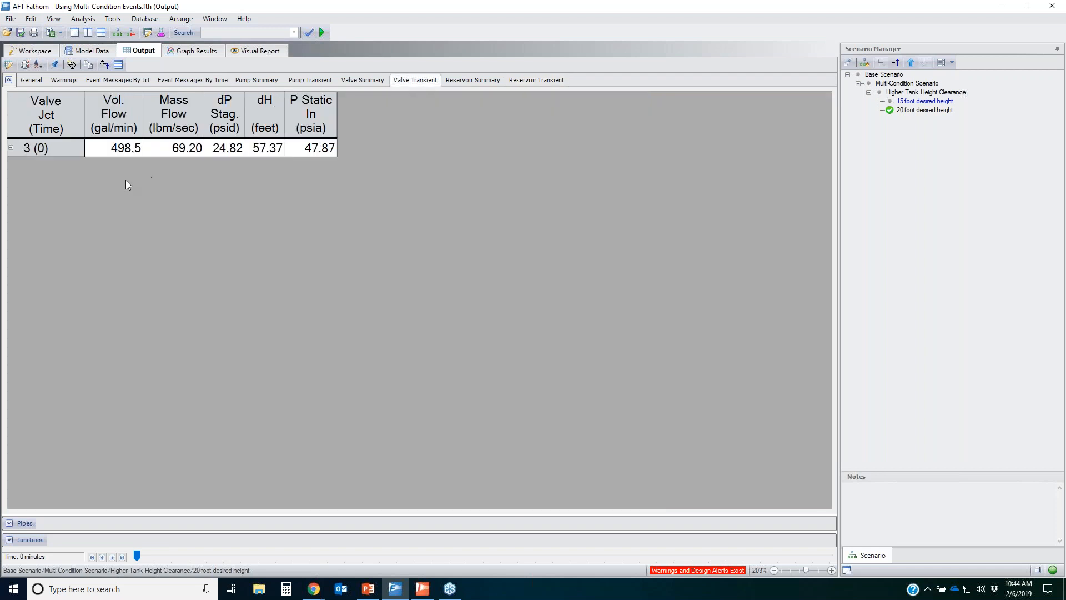
click(10, 148)
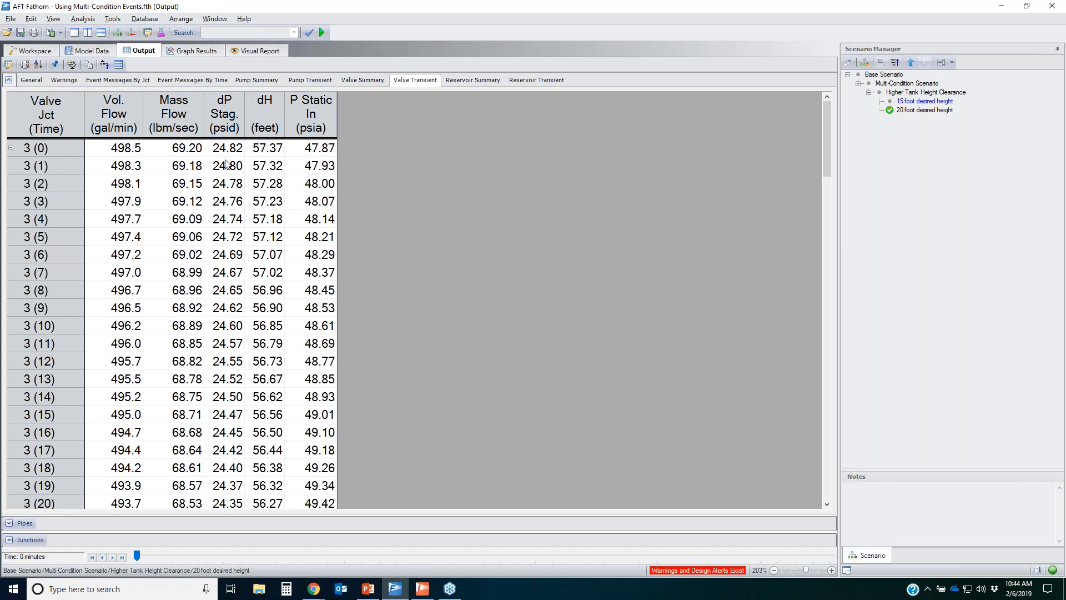
click(266, 149)
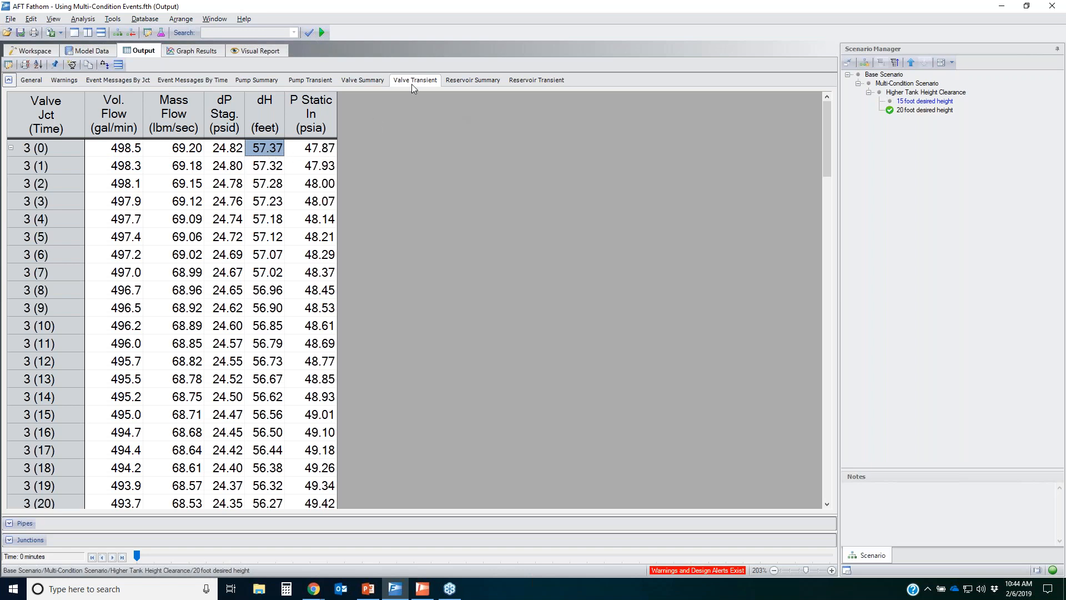
Add Pressure Outlet Static to the valve transient output parameters.
click(9, 65)
click(481, 166)
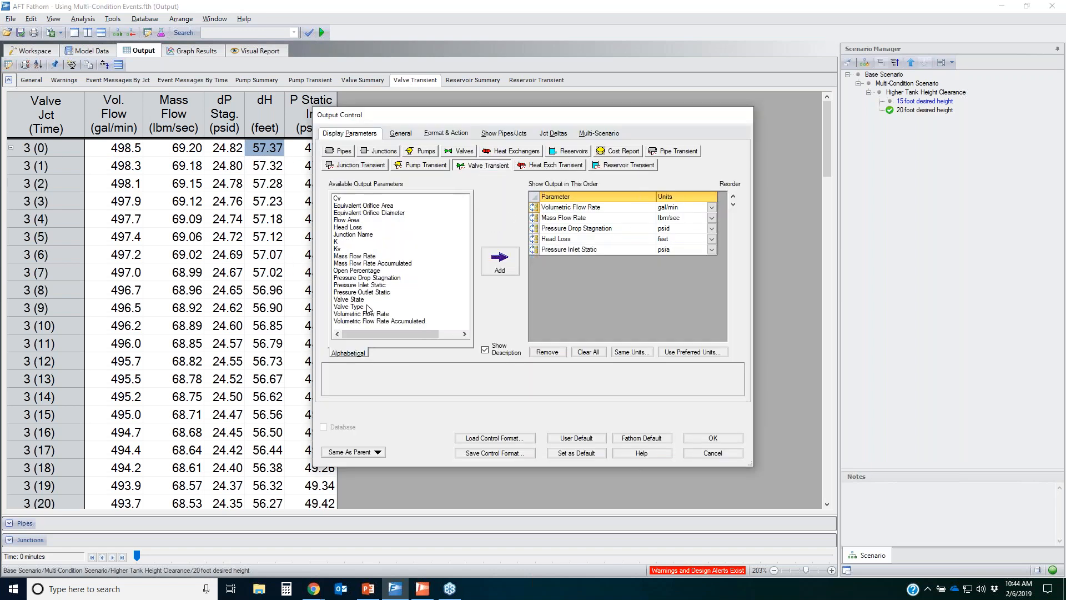
double_click(366, 292)
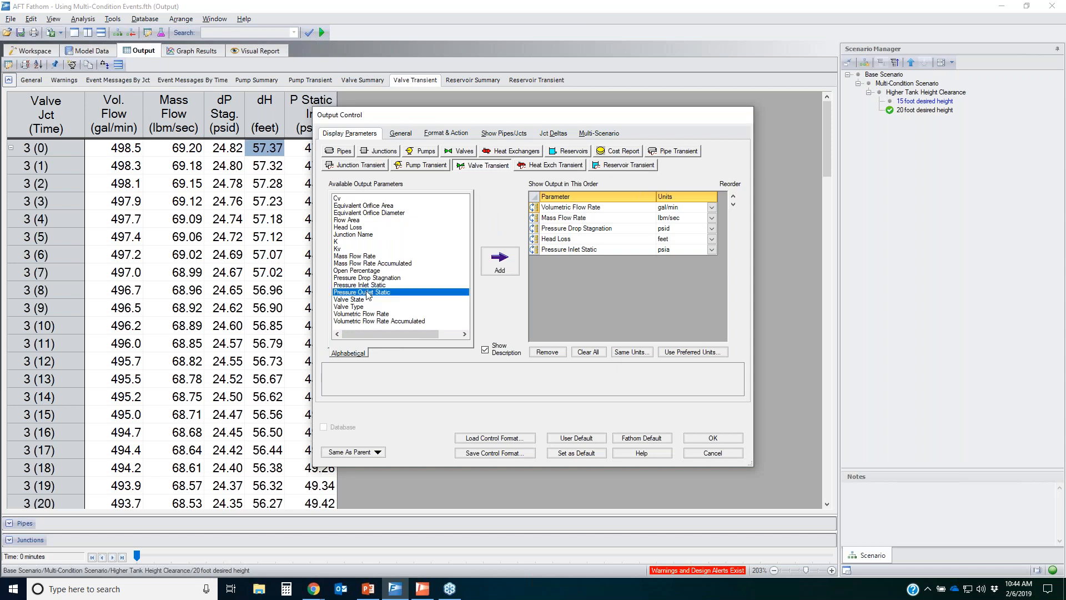
click(737, 438)
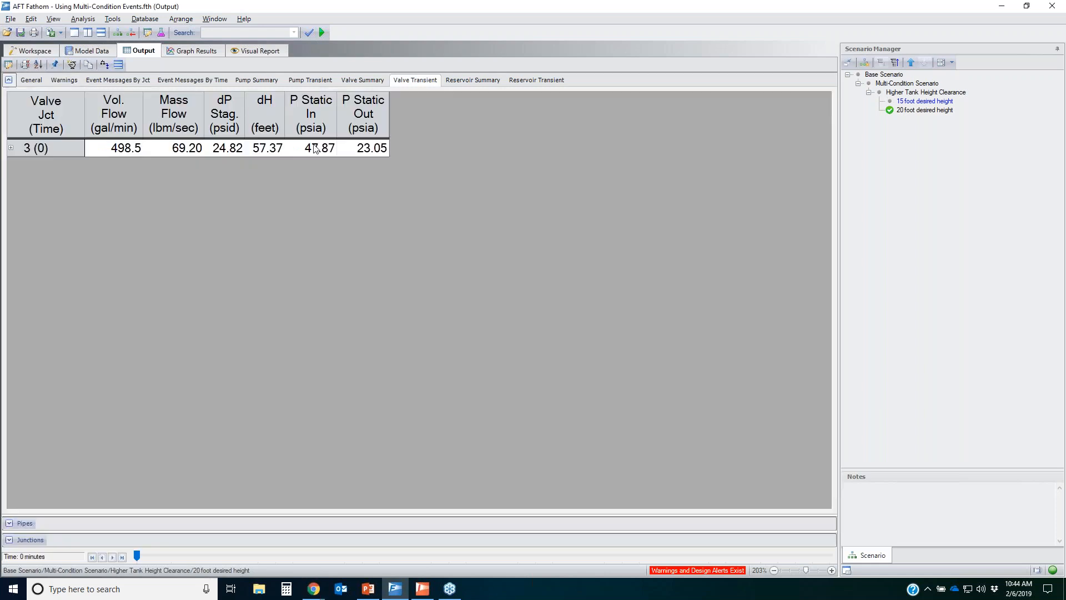
Expand valve J3's time steps, examine a Quick Graph of its static inlet pressure over time, and close the graph.
right_click(314, 114)
key(Escape)
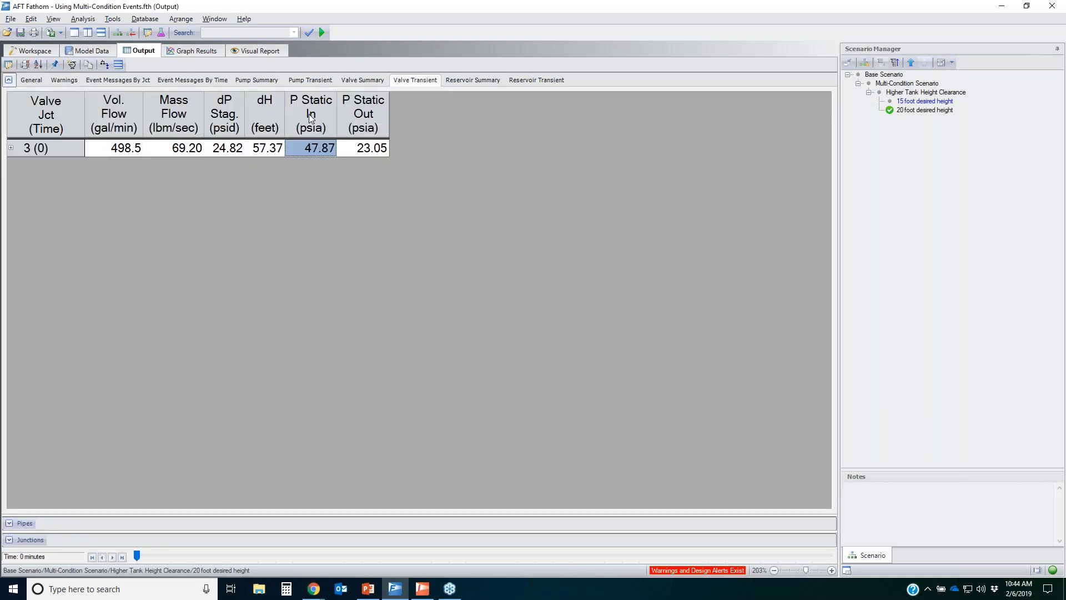
click(12, 151)
click(11, 149)
right_click(328, 184)
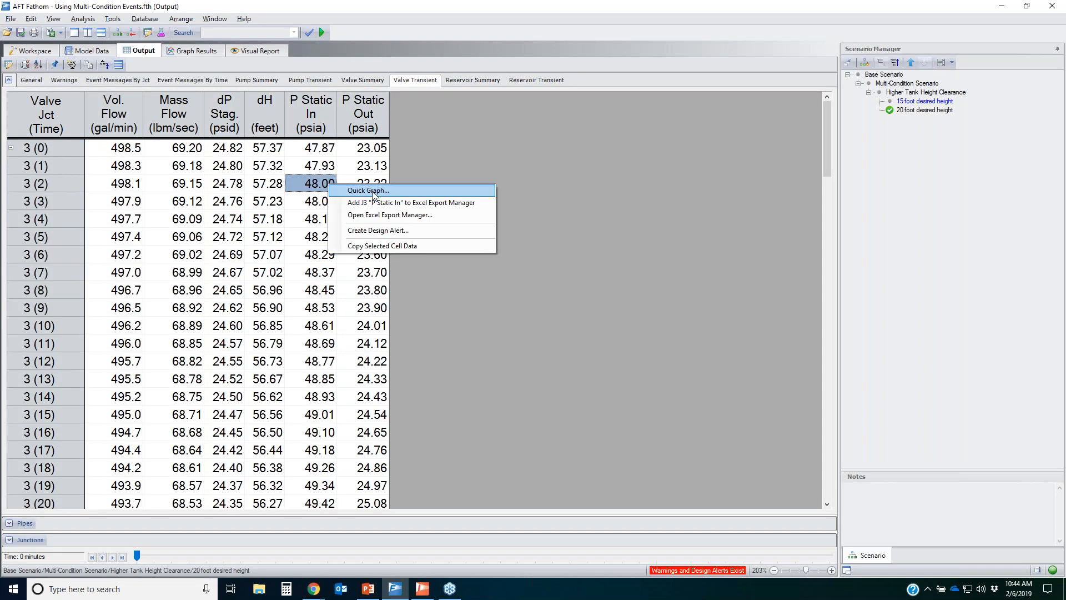
click(371, 192)
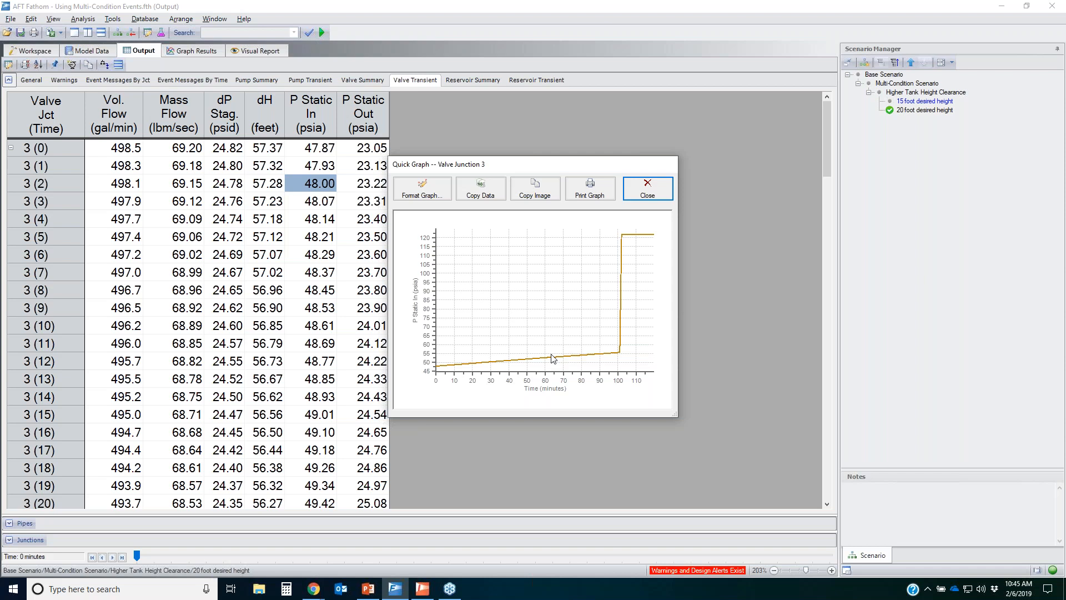
click(648, 191)
Examine a Quick Graph of valve J3's static outlet pressure over time and close it.
right_click(377, 189)
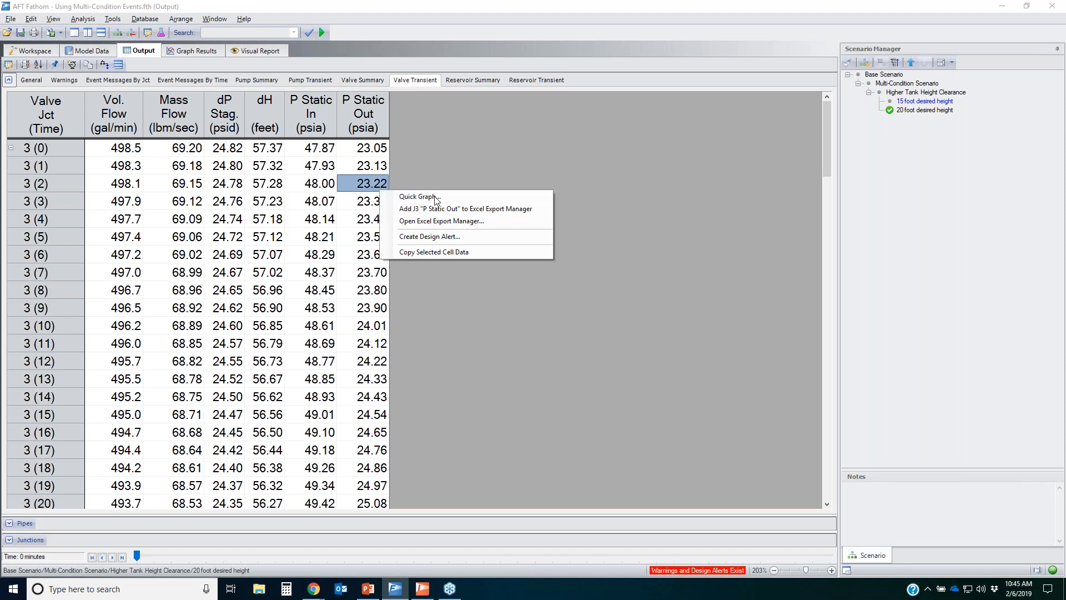
click(428, 197)
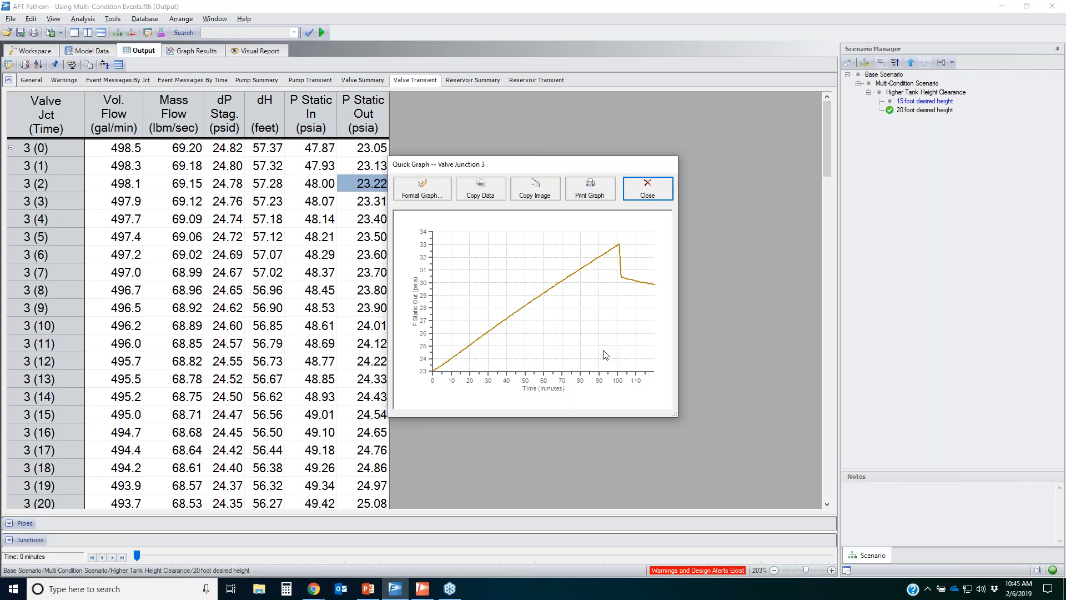
click(648, 188)
In the pump transient output, expand pump J2's time steps, view a Quick Graph of its volumetric flow, and close it.
click(326, 81)
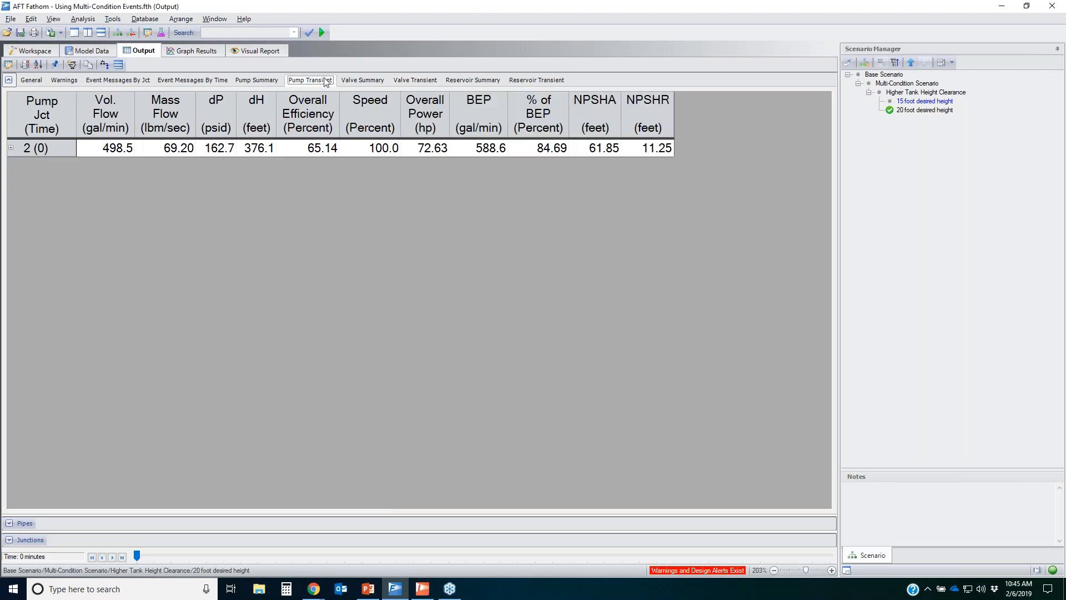
click(11, 148)
click(103, 170)
right_click(106, 172)
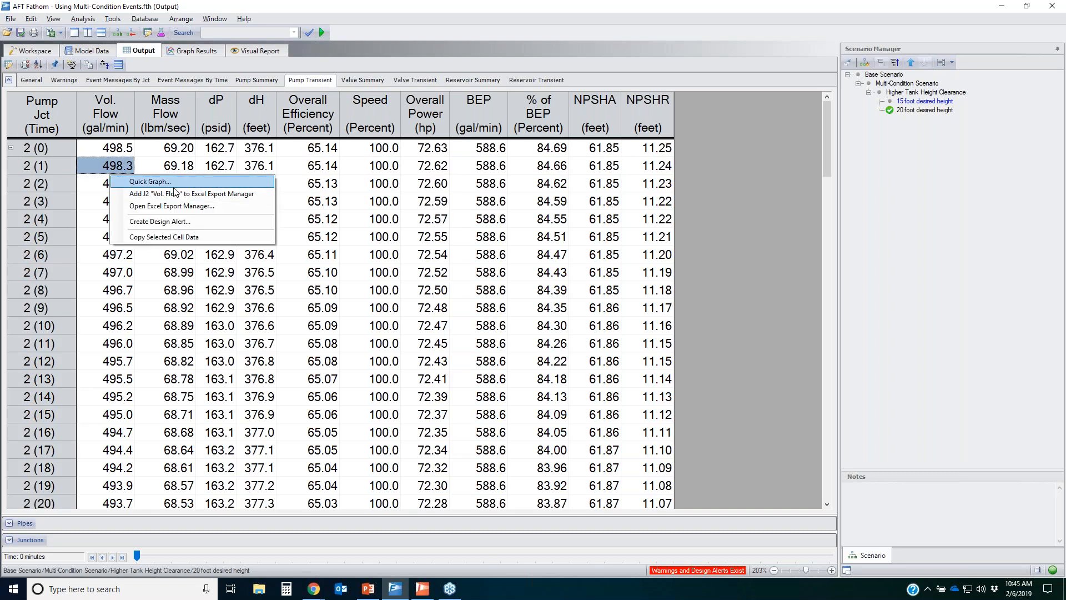
click(206, 185)
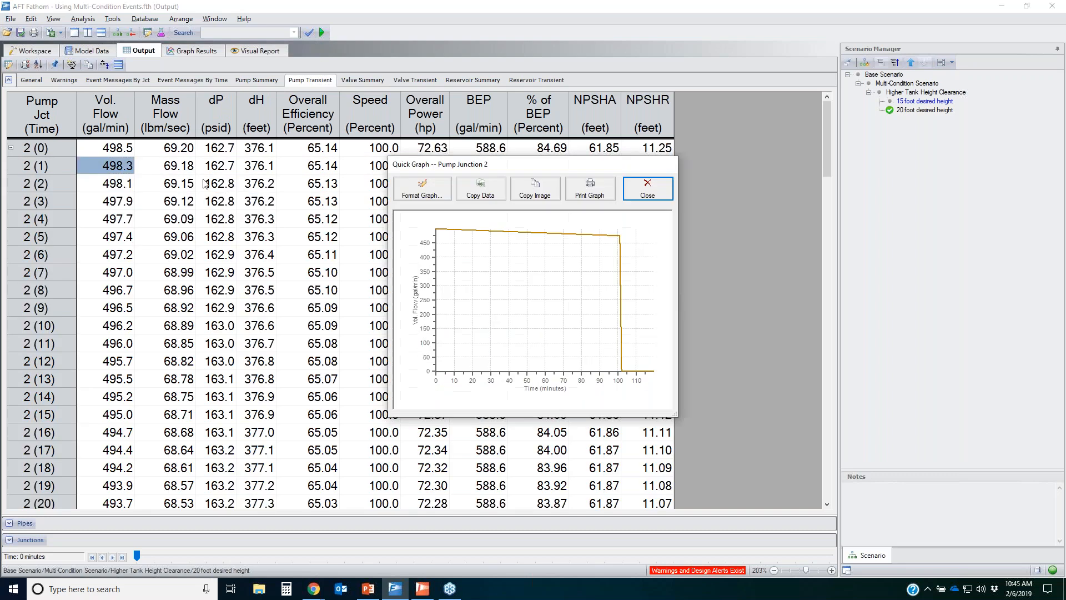
click(647, 192)
Return to the model workspace, then switch to PowerPoint and present the AFT Fathom XTS Example slide, revealing both operating cases and the Event Manager picture.
click(25, 52)
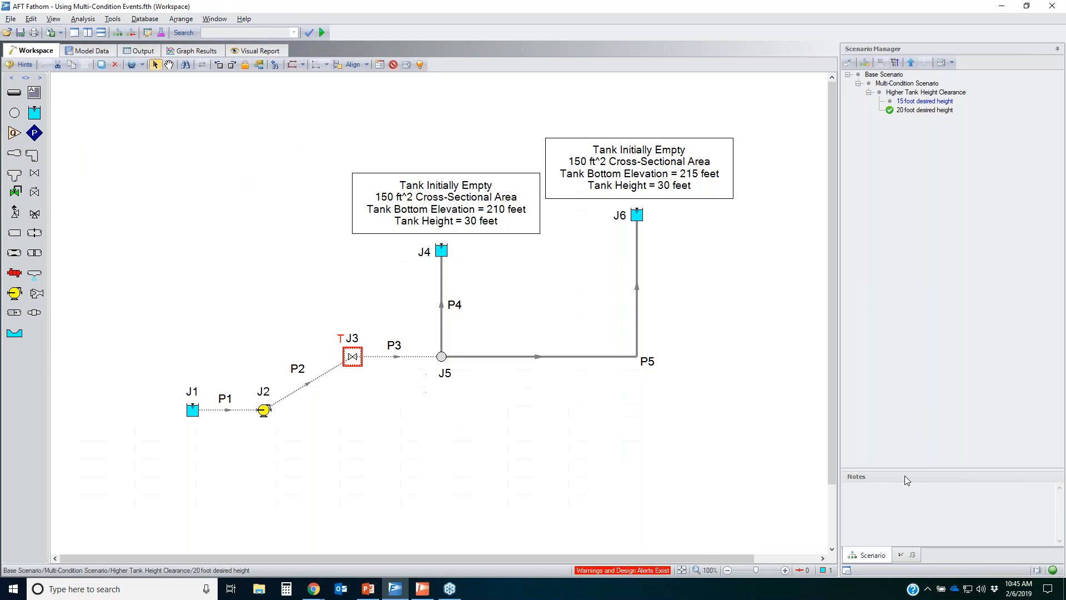
key(alt+Tab)
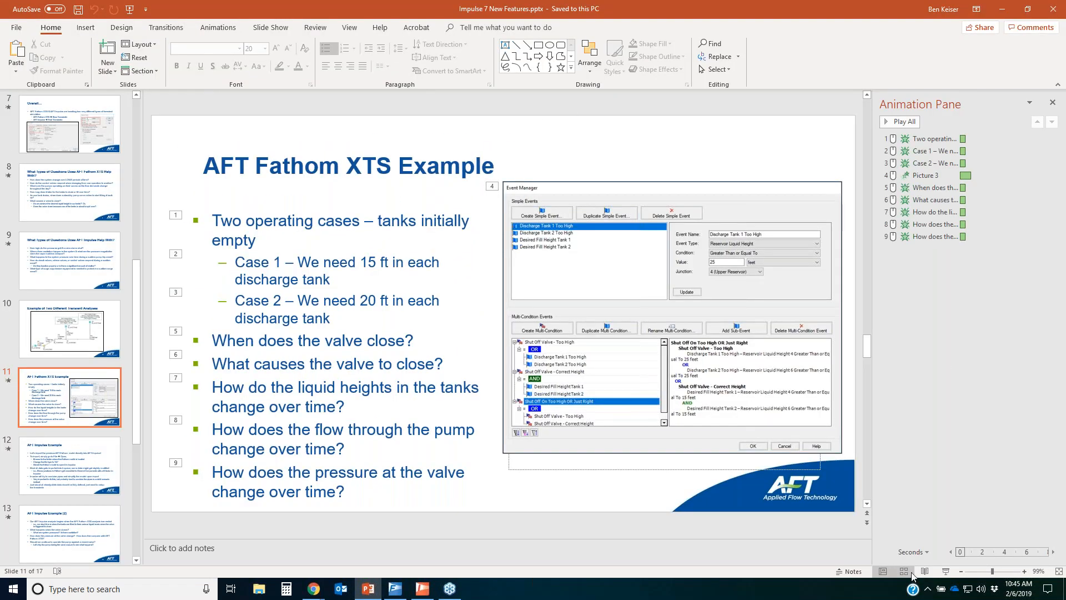
click(945, 572)
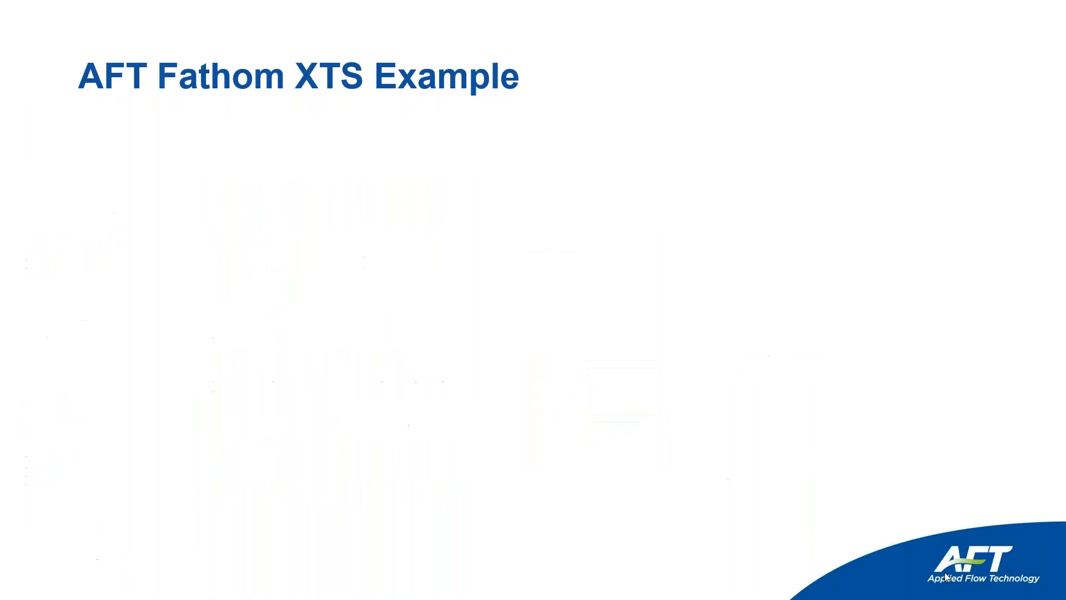
key(Right)
key(Right)
key(Right)
key(Right)
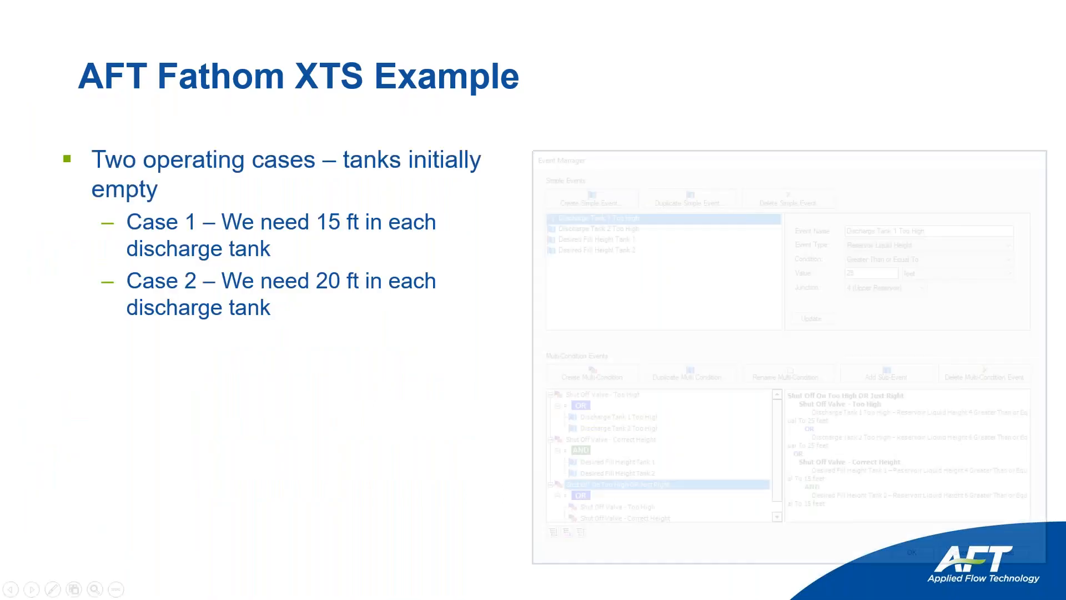
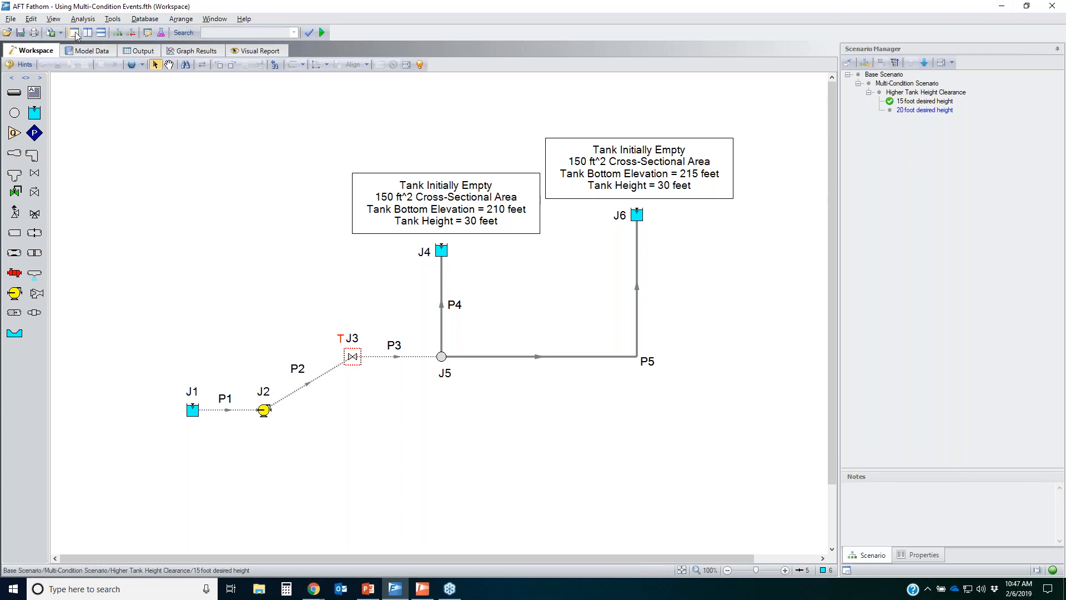
Save a copy of the model as "For Impulse _ Using Multi-Condition Events.fth".
click(10, 18)
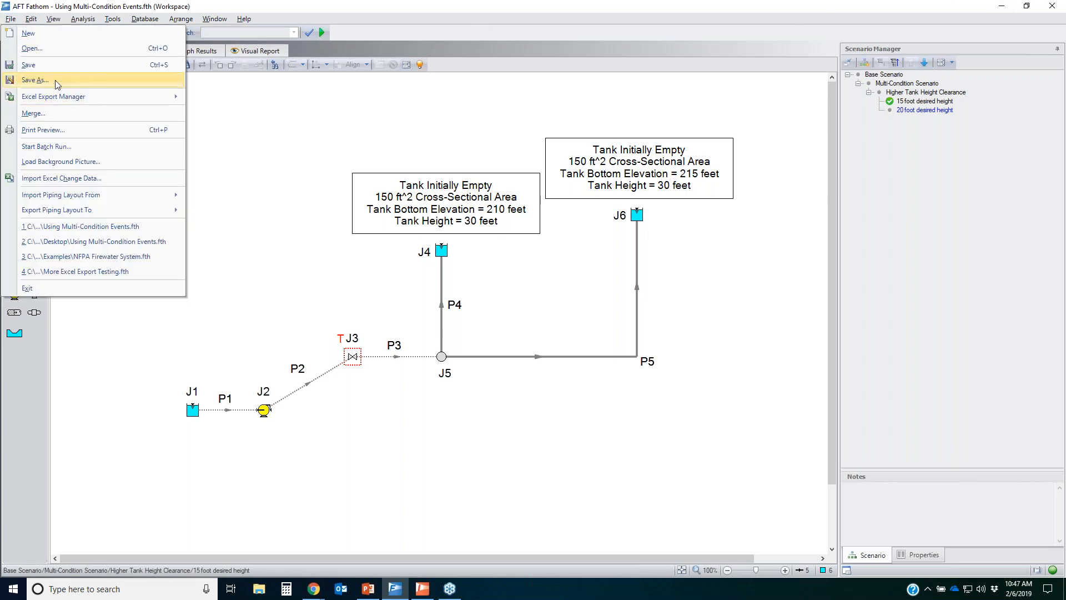
click(55, 80)
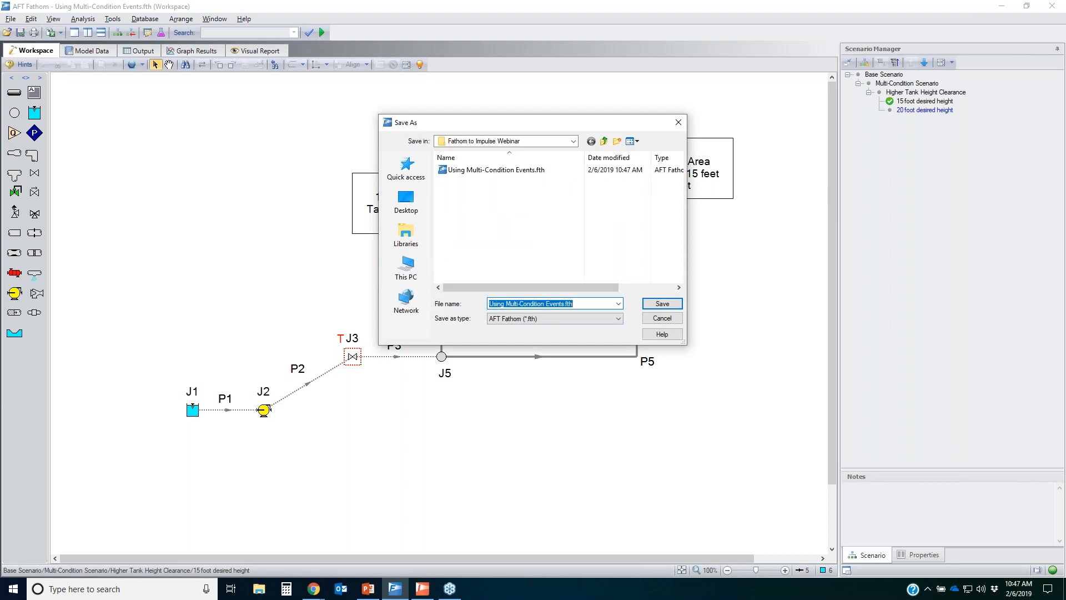
click(565, 304)
text(For Impulse)
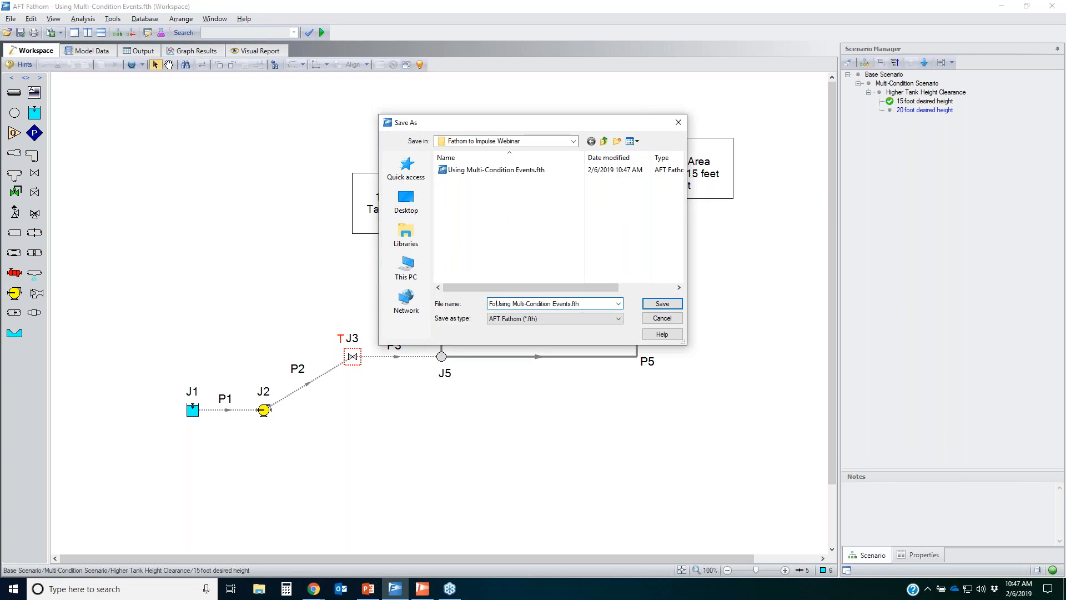
text( _)
key(Return)
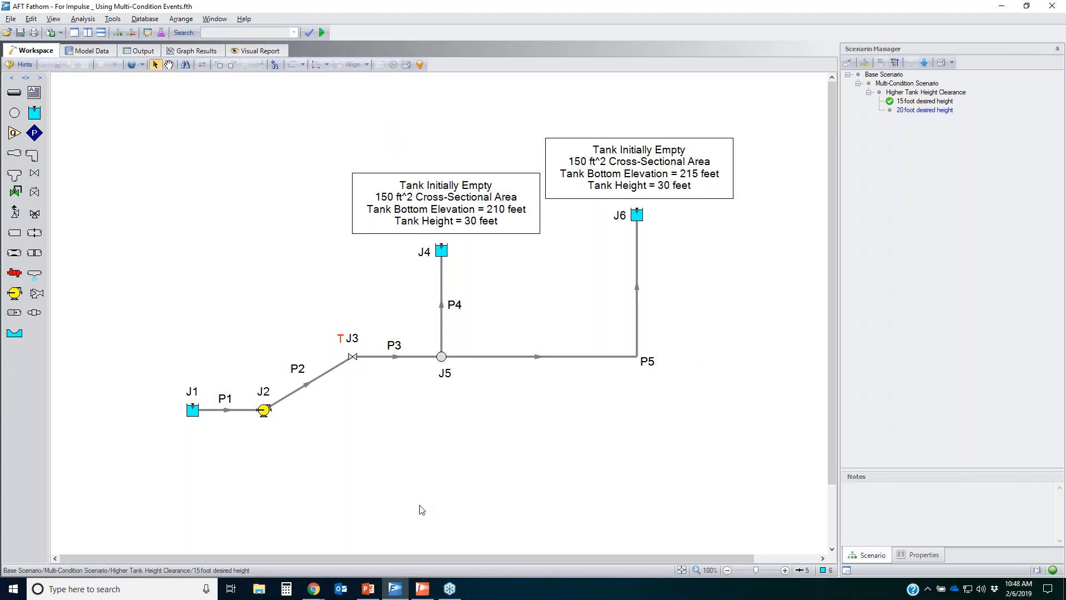
Switch to AFT Impulse and browse for a model in the desktop folder Fathom to Impulse Webinar, listing AFT Fathom (*.fth) files.
mouse_move(426, 596)
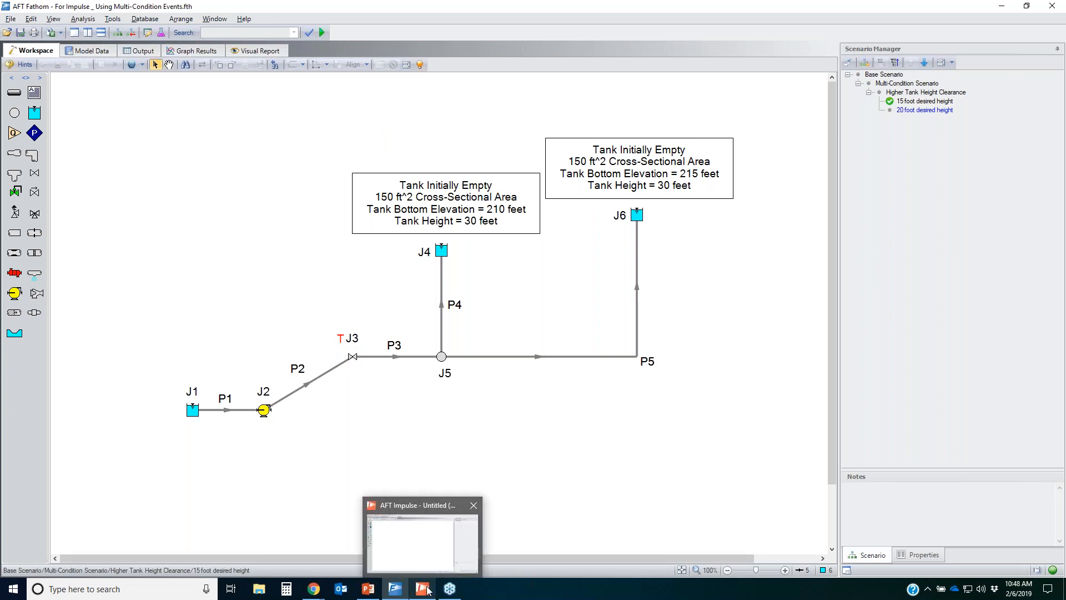
click(426, 591)
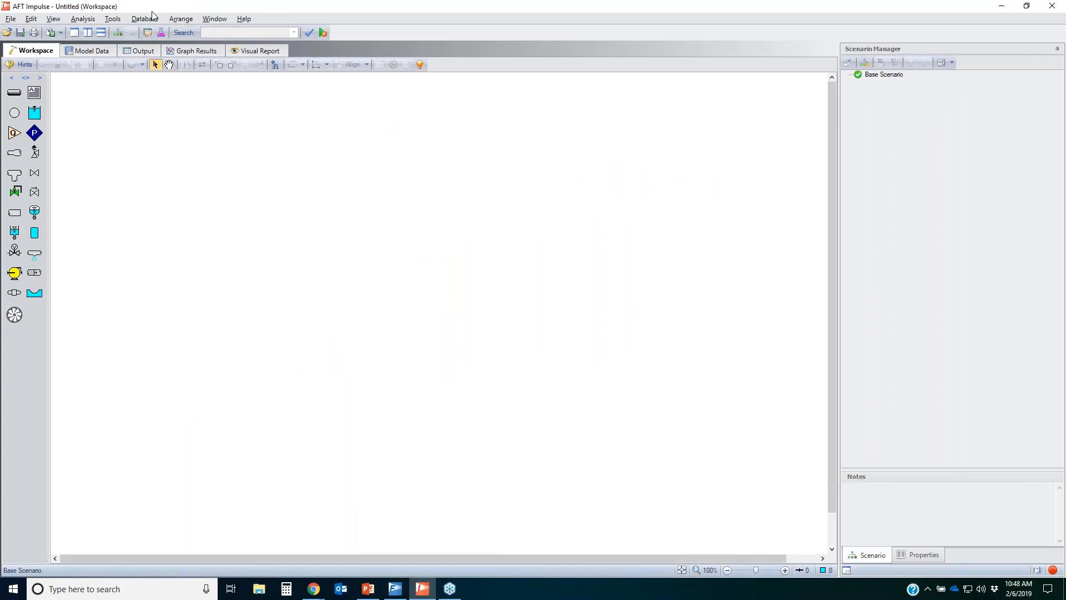
click(10, 19)
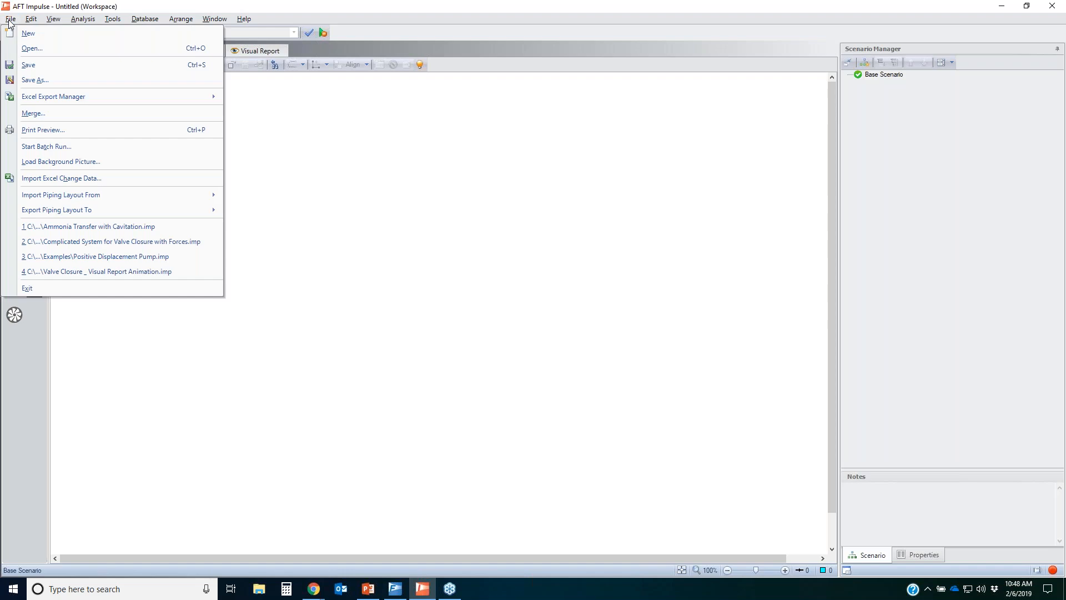
click(32, 49)
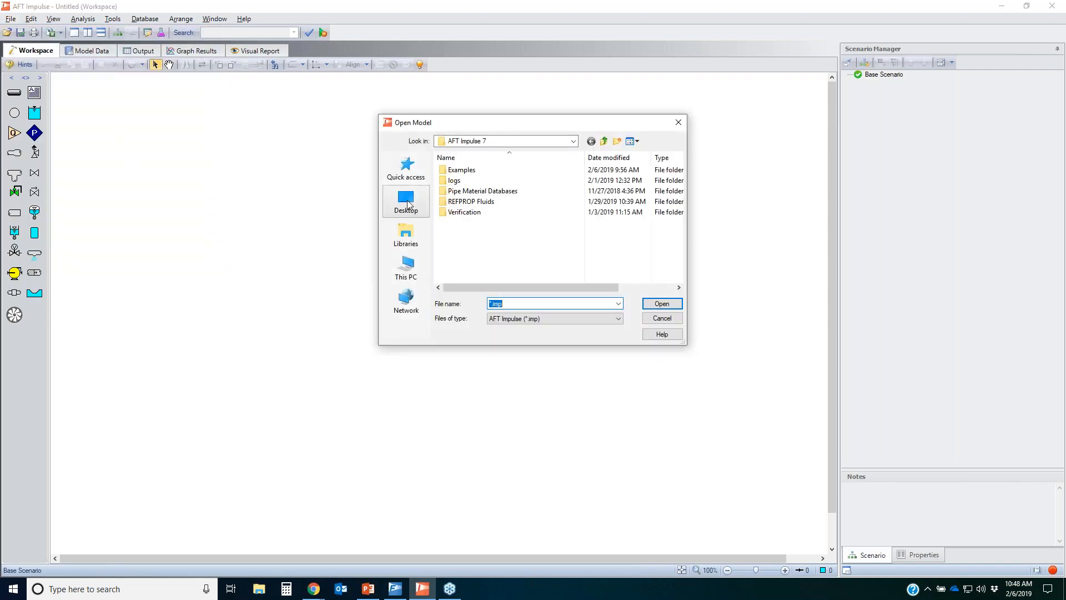
click(406, 201)
scroll(501, 224, down, 2)
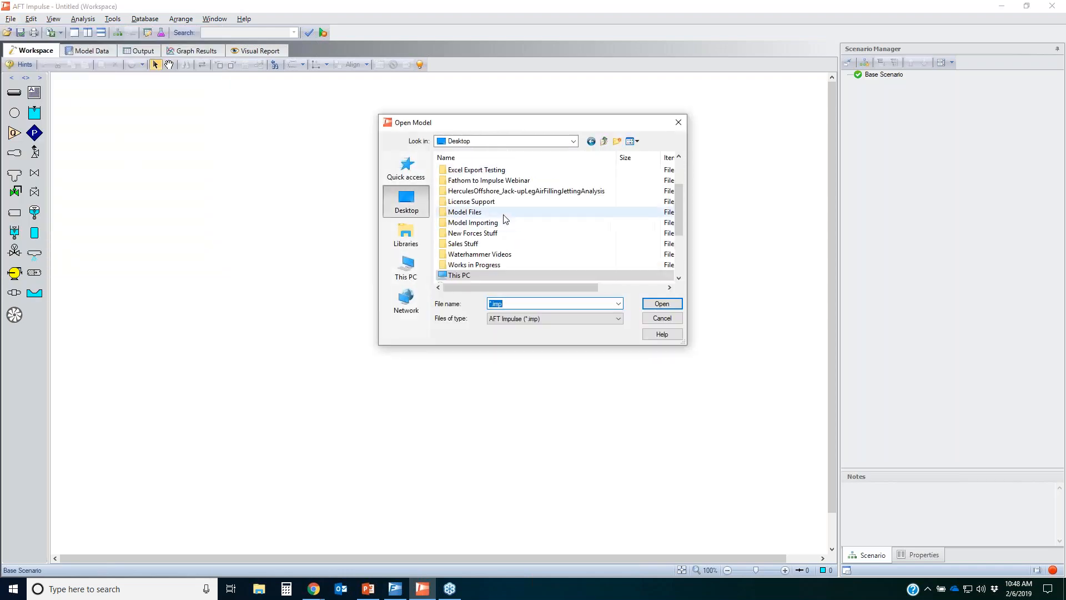
double_click(507, 182)
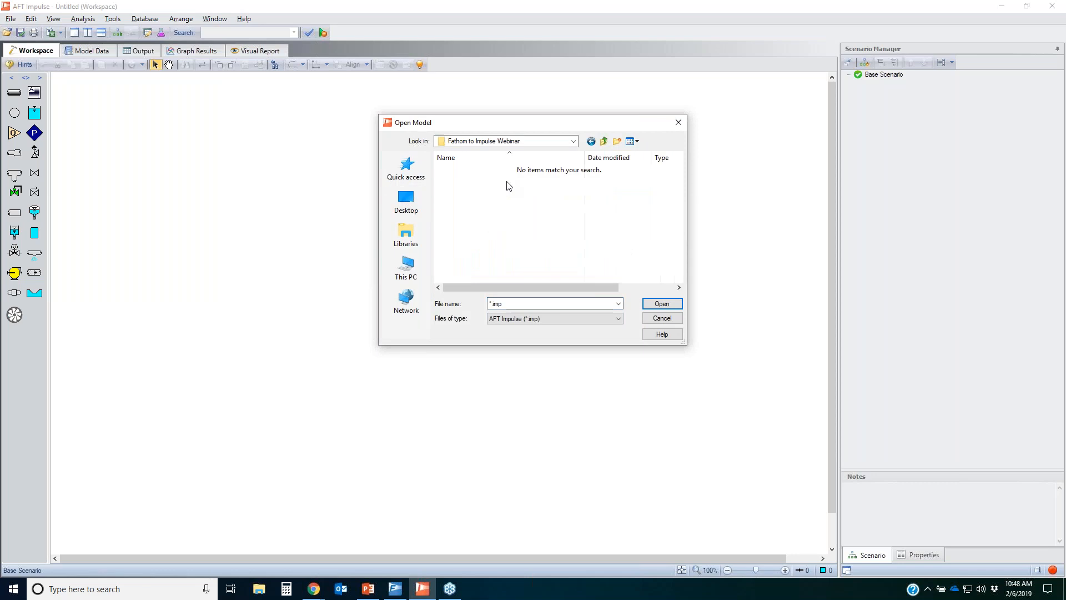
click(538, 321)
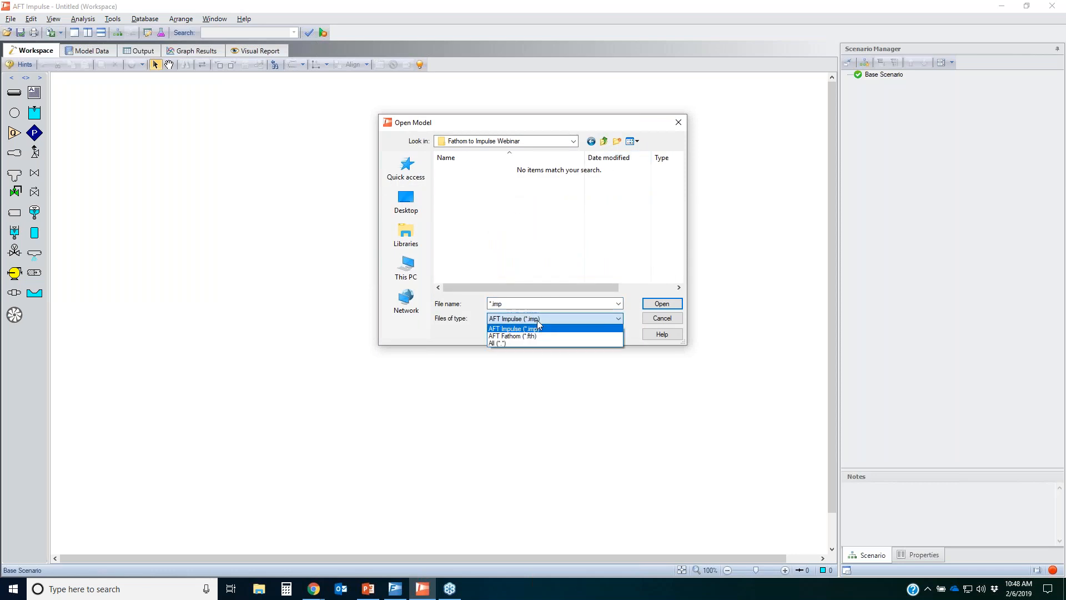
click(534, 336)
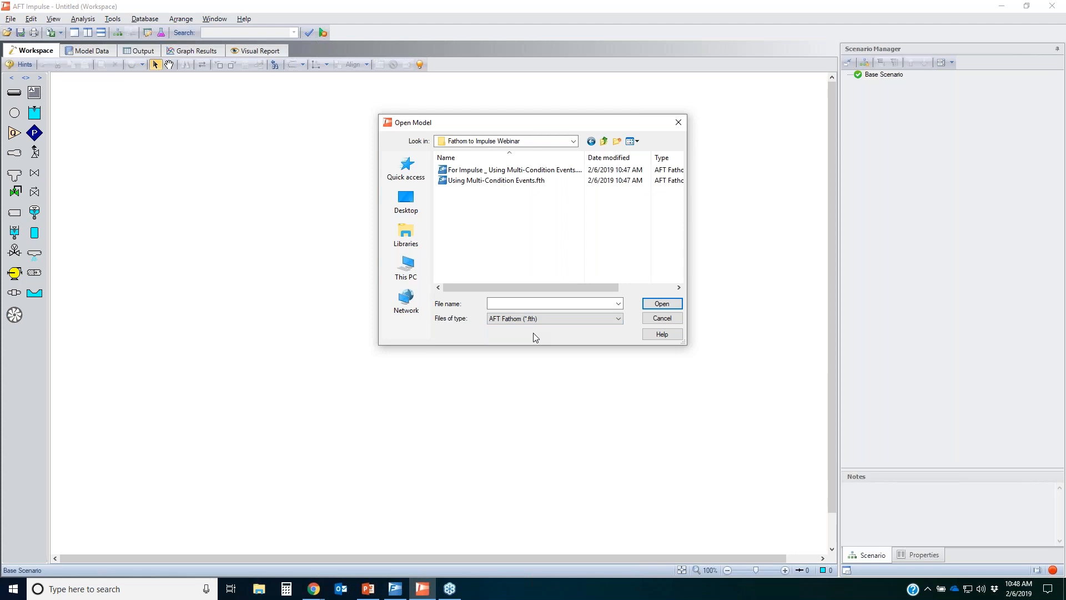
click(539, 321)
click(530, 343)
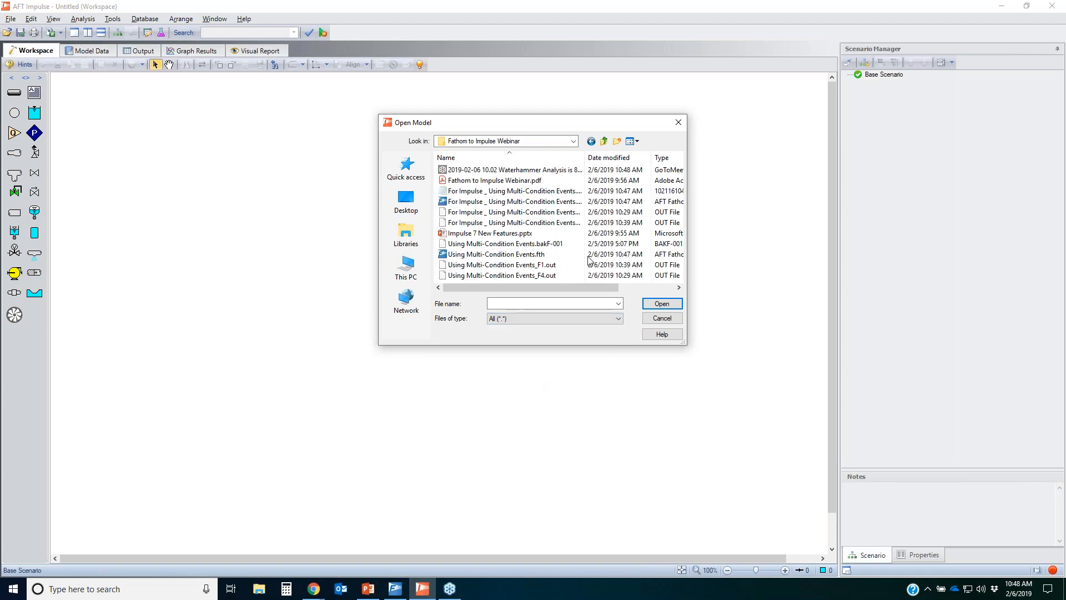
click(661, 160)
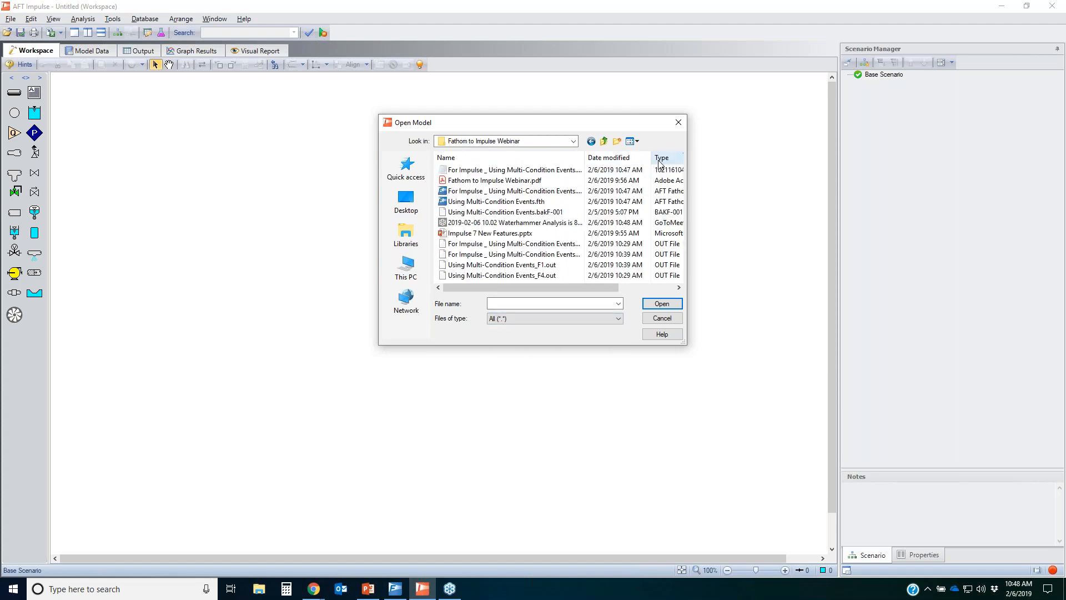
click(527, 319)
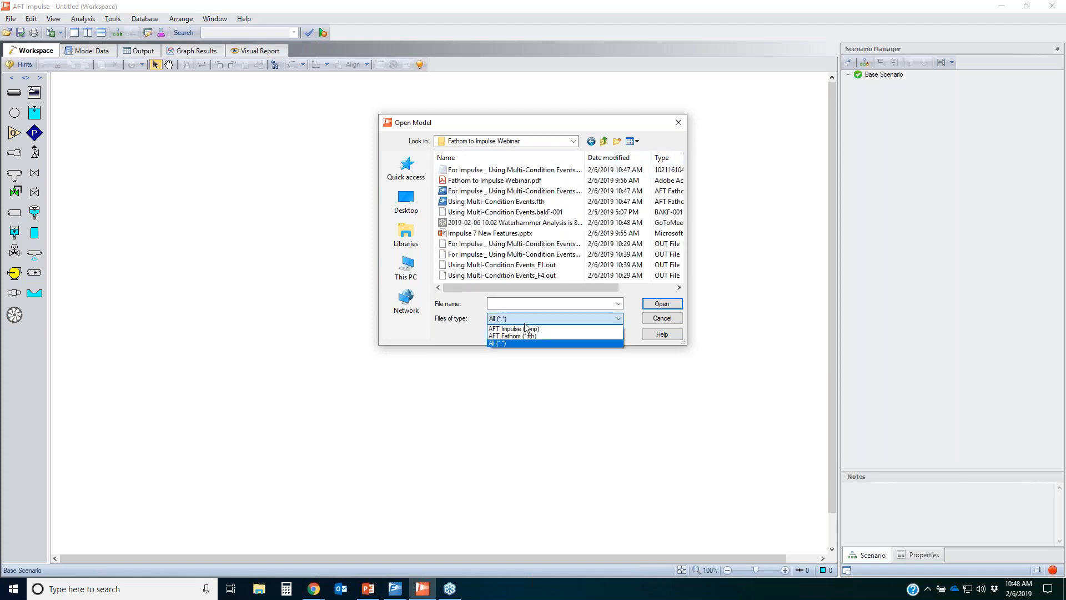
click(519, 336)
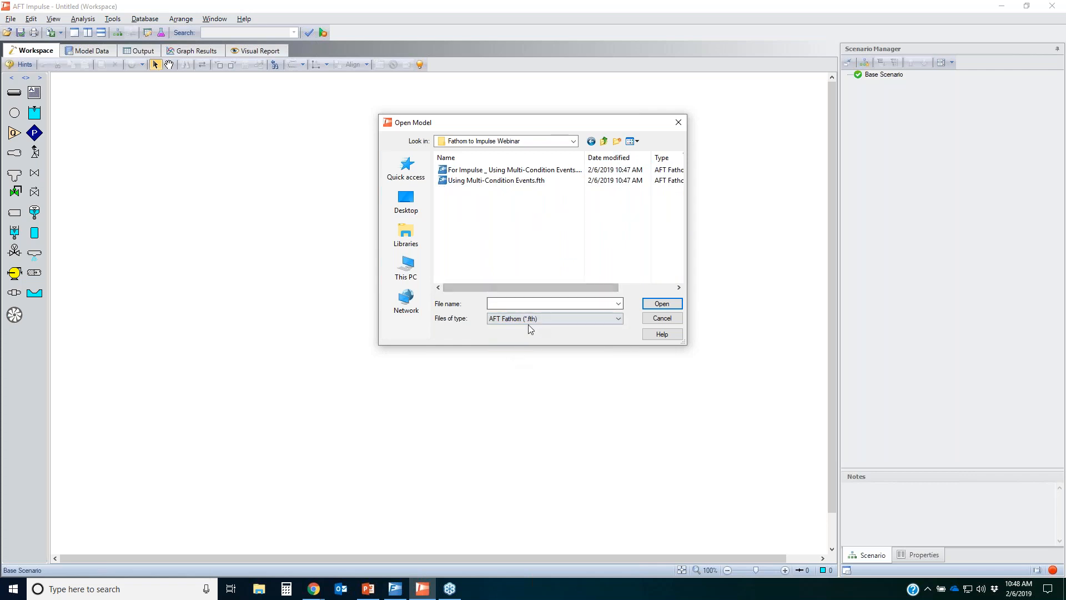
Open "For Impulse _ Using Multi-Condition Events.fth", removing its file lock.
click(505, 169)
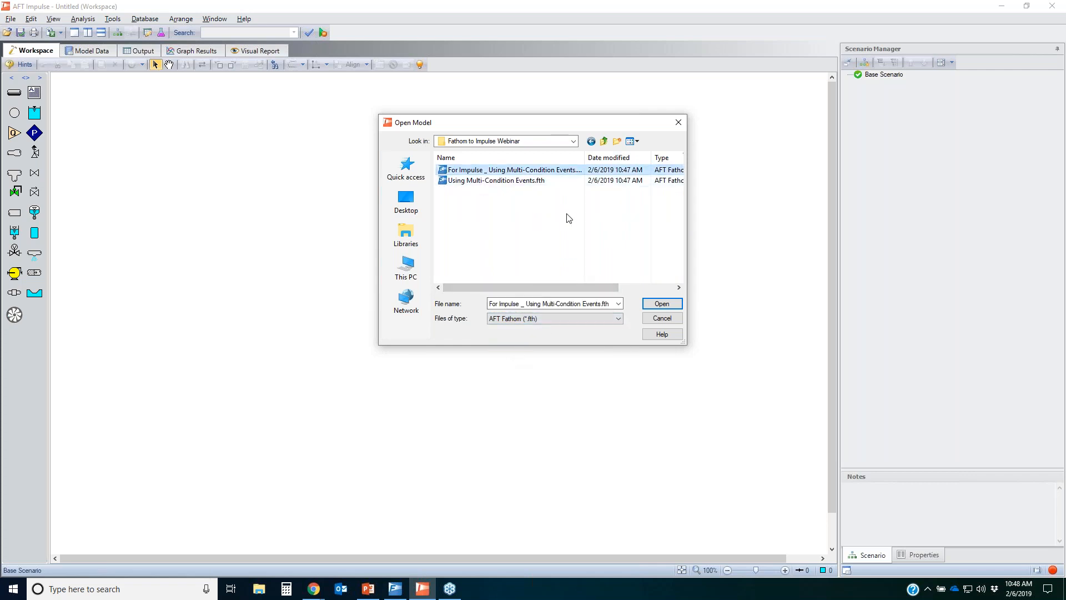
click(662, 304)
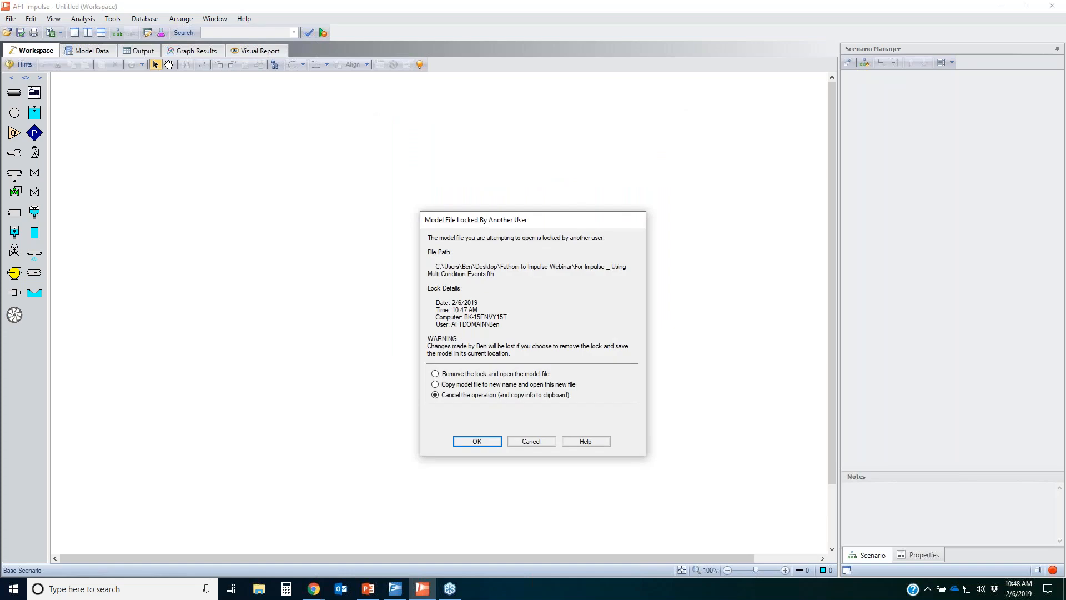
click(475, 377)
click(491, 442)
click(571, 336)
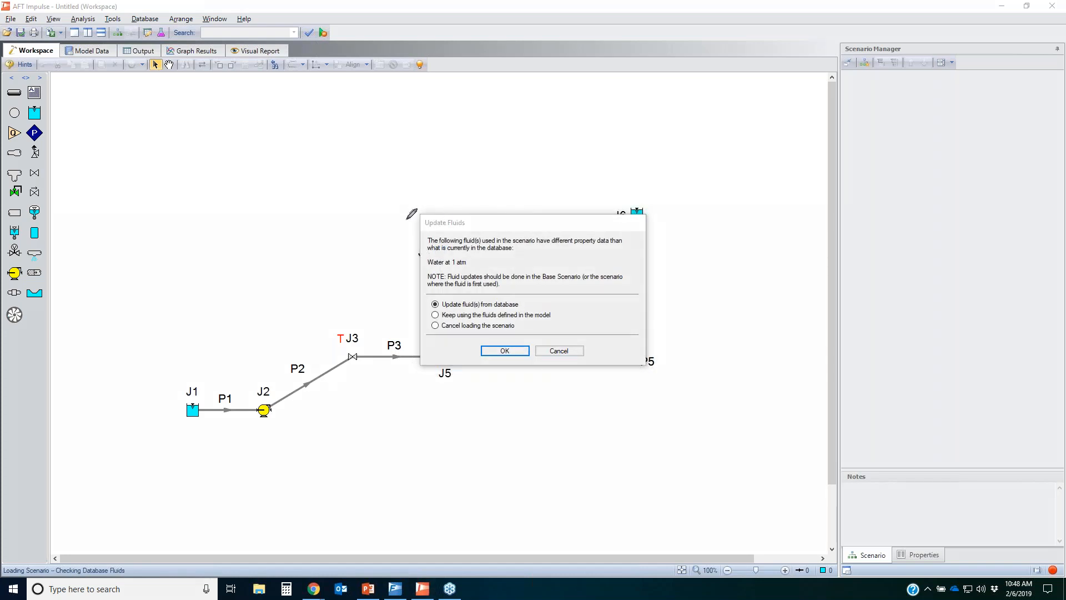
mouse_move(410, 211)
mouse_down()
mouse_move(697, 300)
mouse_move(611, 378)
mouse_move(446, 204)
mouse_up()
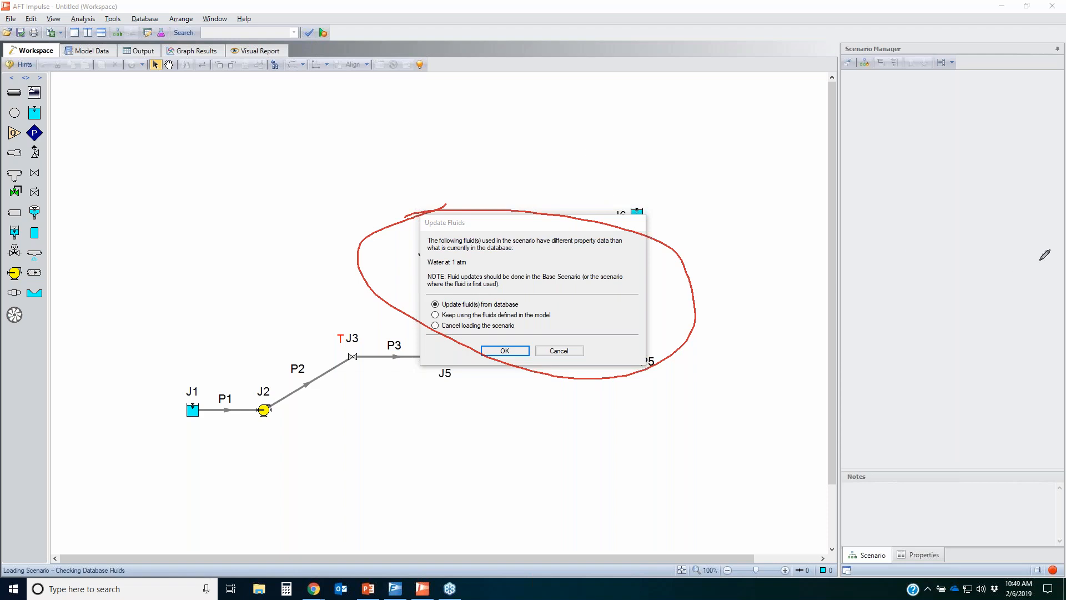
key(Escape)
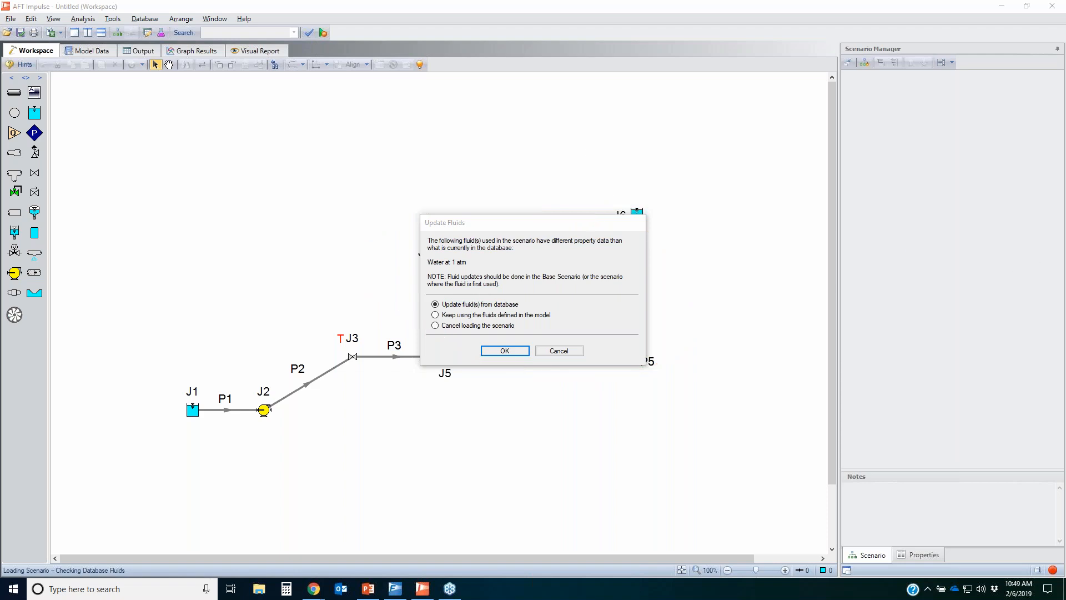
Finish the import with fluids updated from the database and the .IMP extension, and load the 15 foot desired height scenario.
click(510, 353)
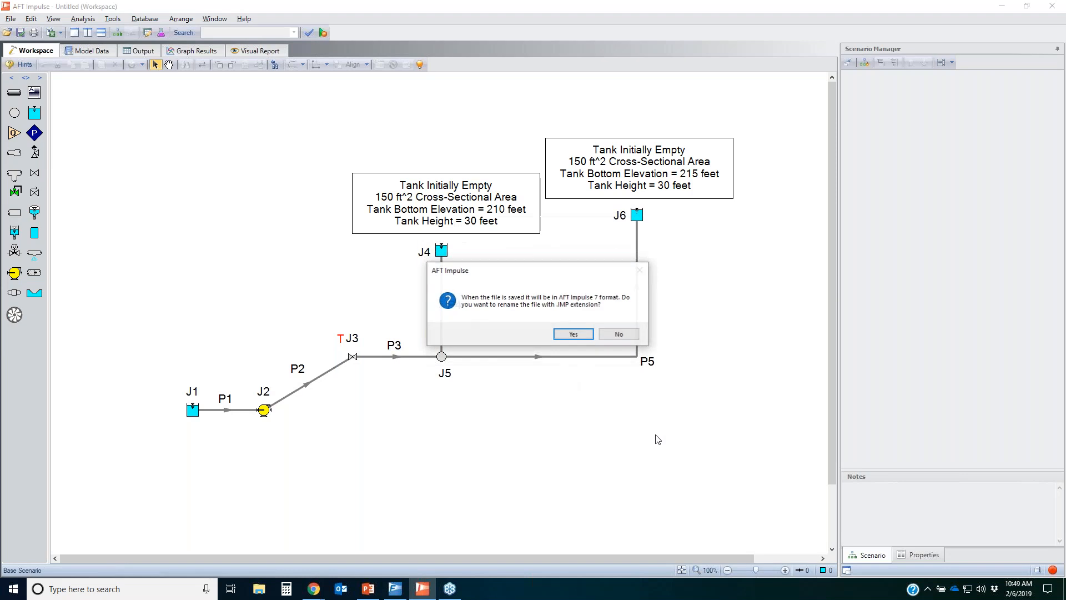
click(583, 336)
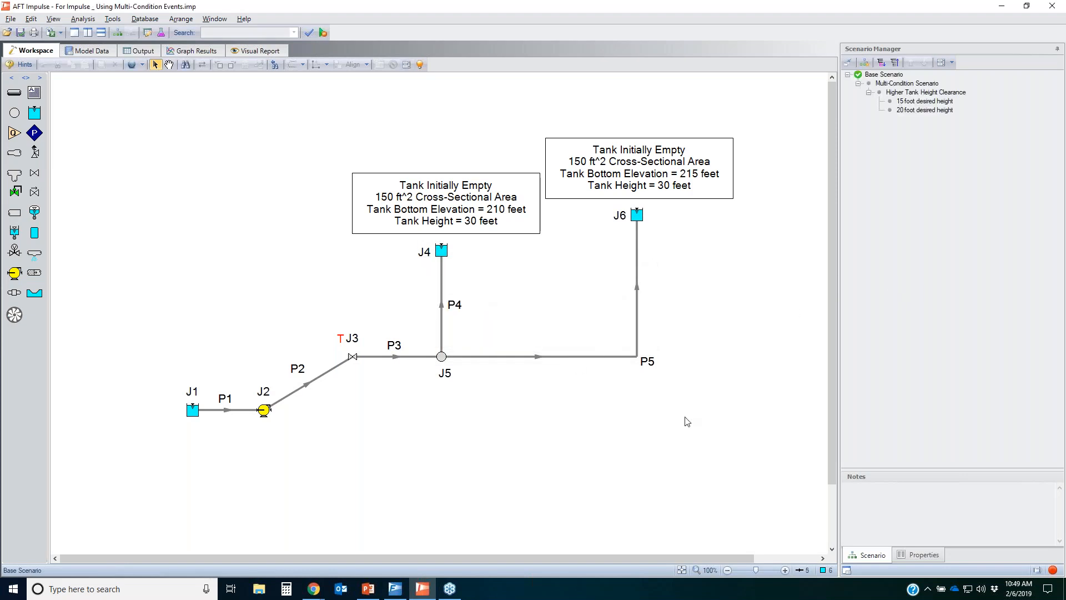
click(931, 103)
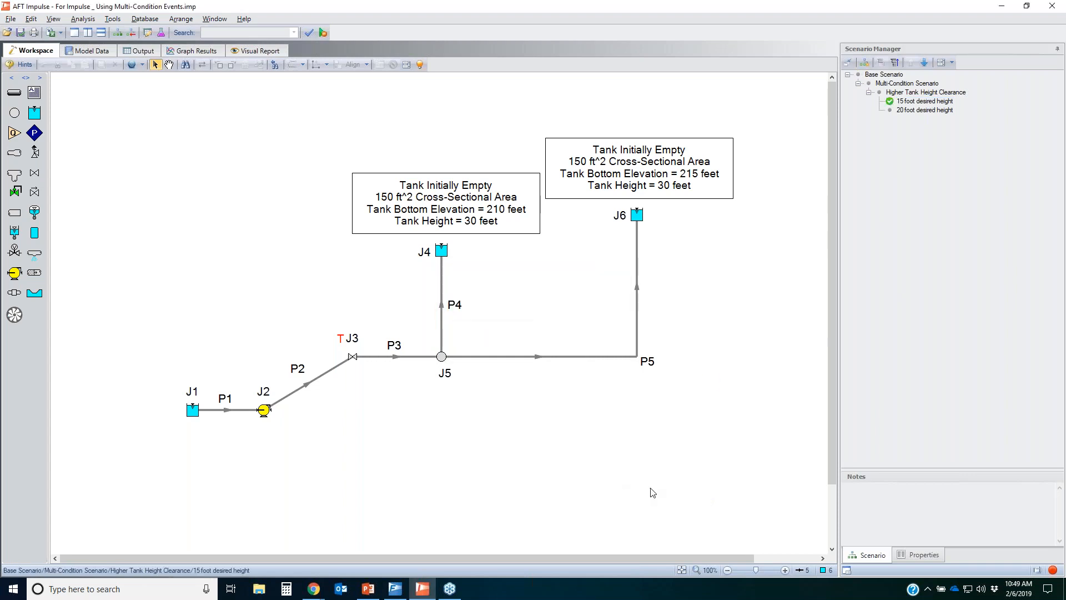
Switch to AFT Fathom and examine valve J3's transient event and Cv closure data, leaving its properties without changes.
click(401, 588)
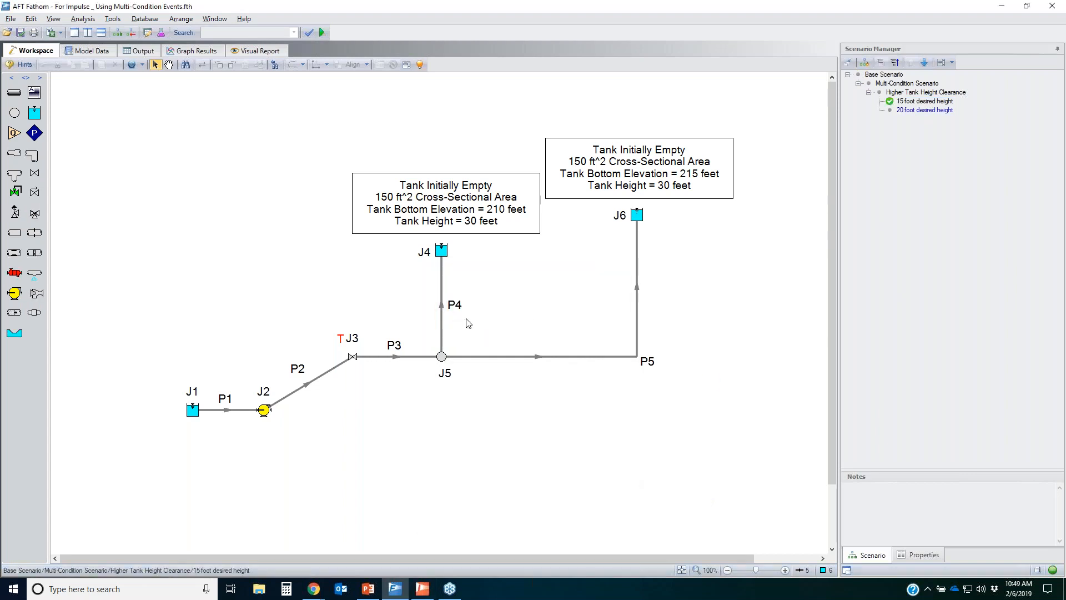
double_click(353, 359)
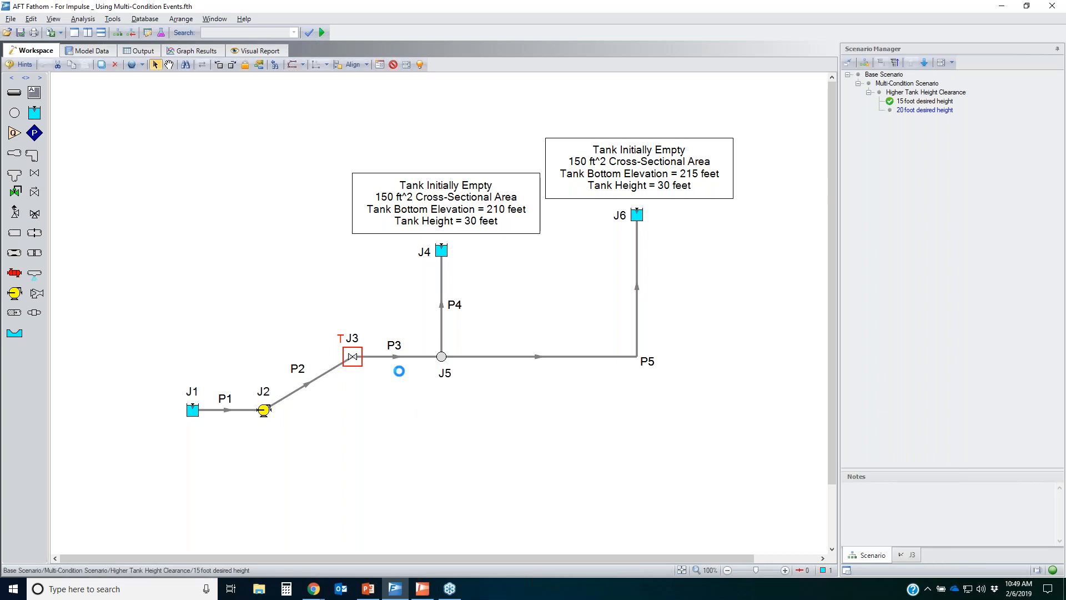
click(454, 255)
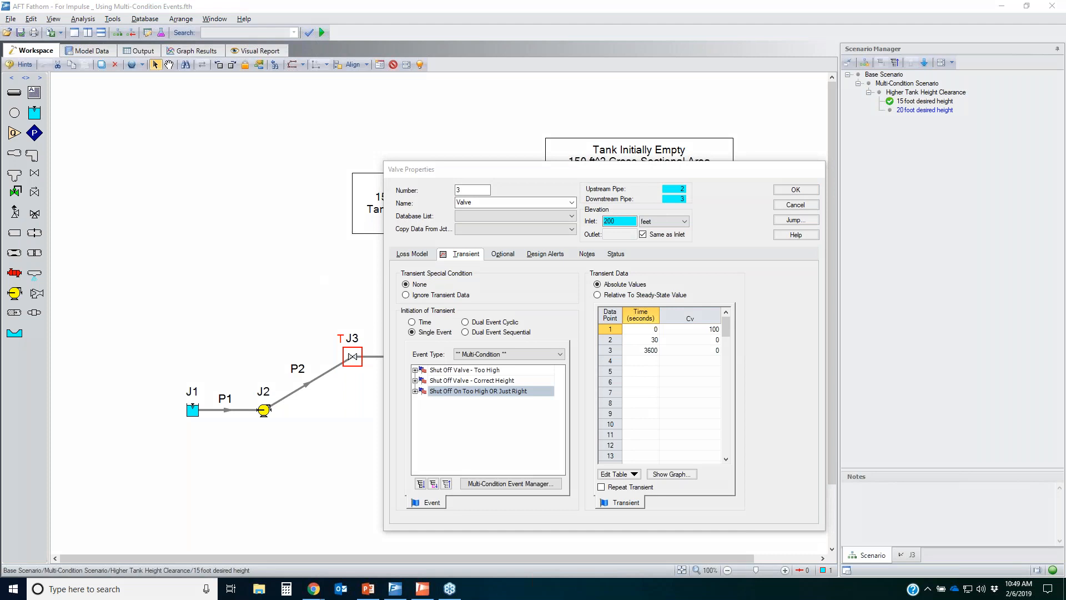
mouse_move(616, 312)
mouse_down()
mouse_move(754, 324)
mouse_move(626, 337)
mouse_move(728, 336)
mouse_move(672, 344)
mouse_move(621, 333)
mouse_up()
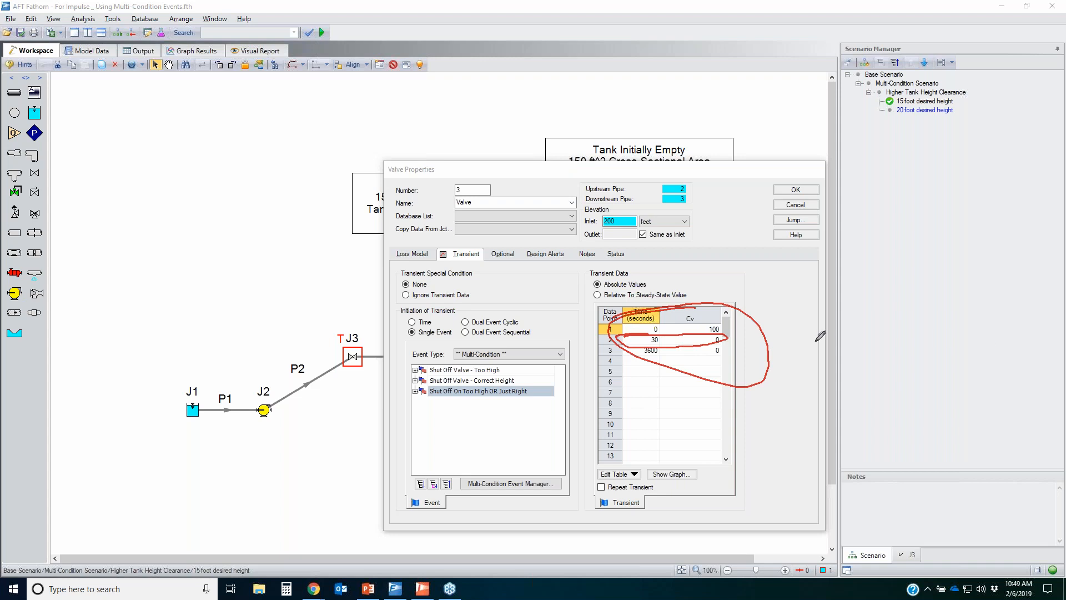
mouse_move(700, 337)
mouse_down()
mouse_move(693, 330)
mouse_move(729, 330)
mouse_move(710, 337)
mouse_up()
key(Escape)
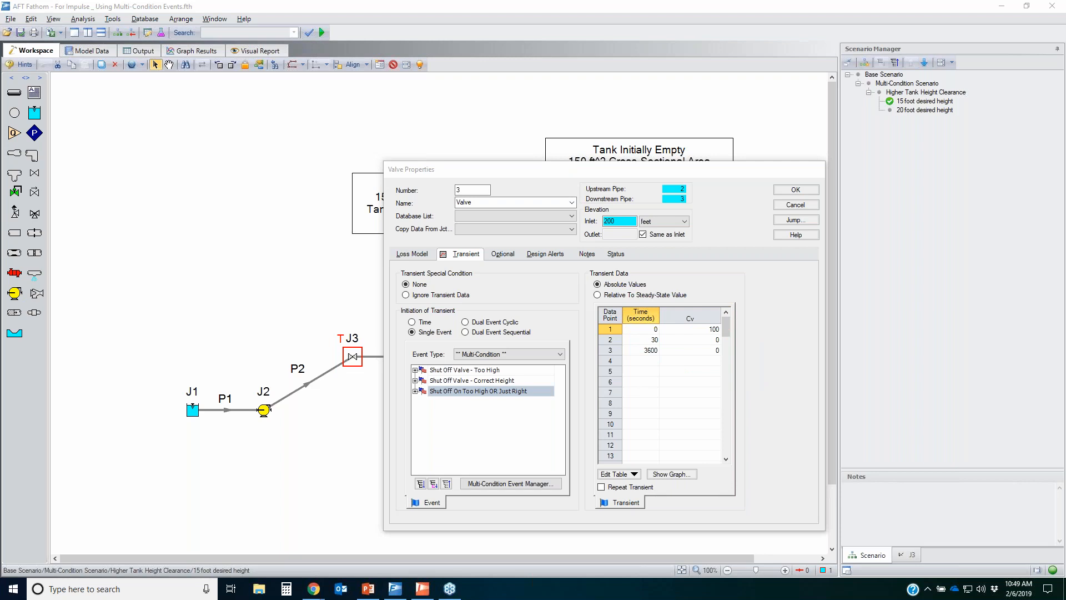
click(795, 204)
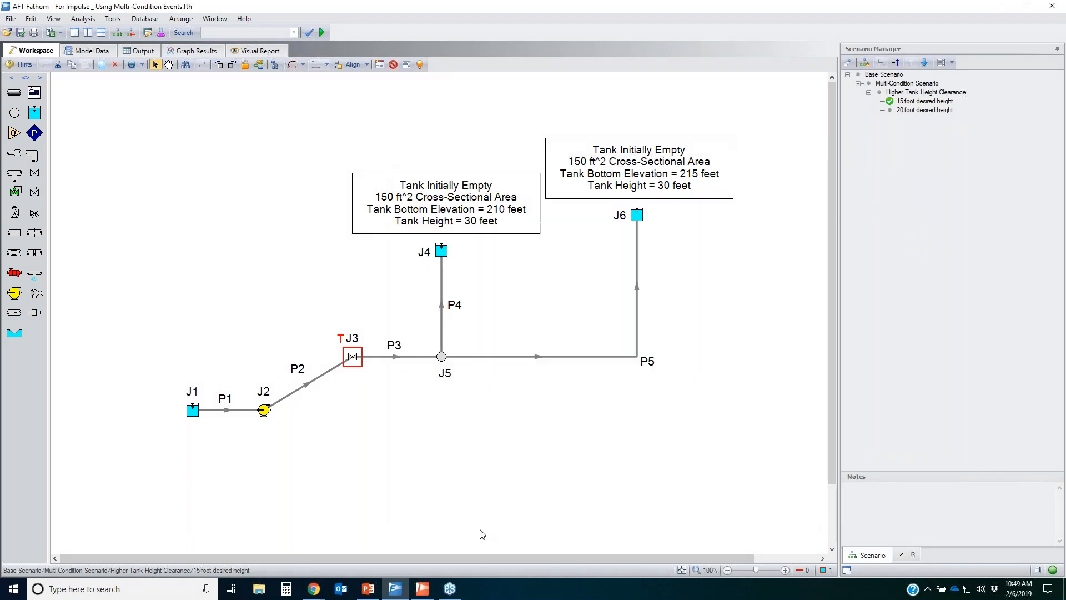
Switch to AFT Impulse and set valve J3's initiation of transient to Time.
click(426, 588)
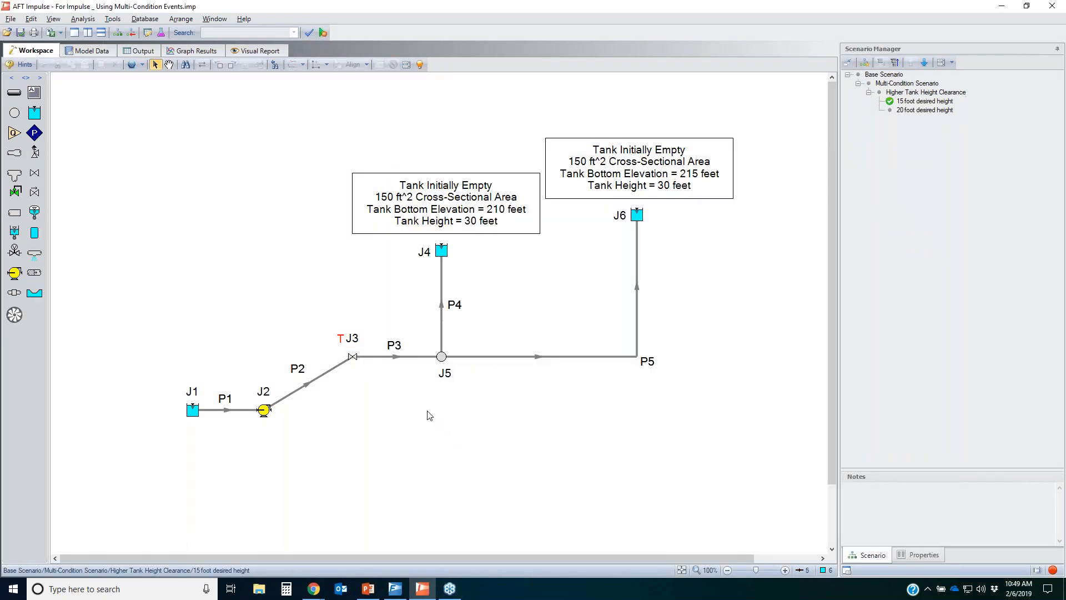
double_click(353, 357)
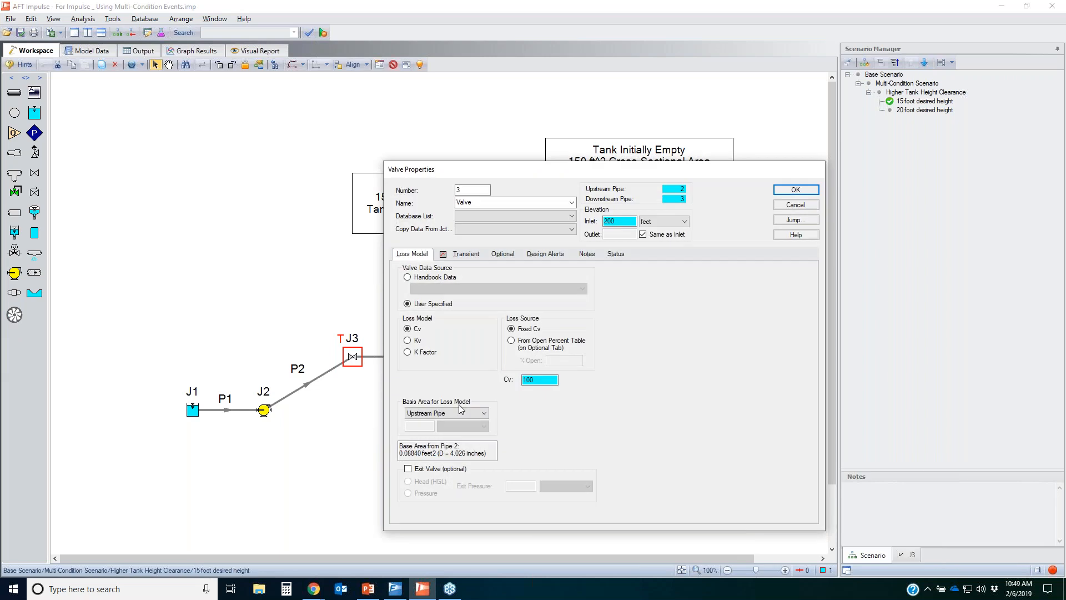
click(475, 255)
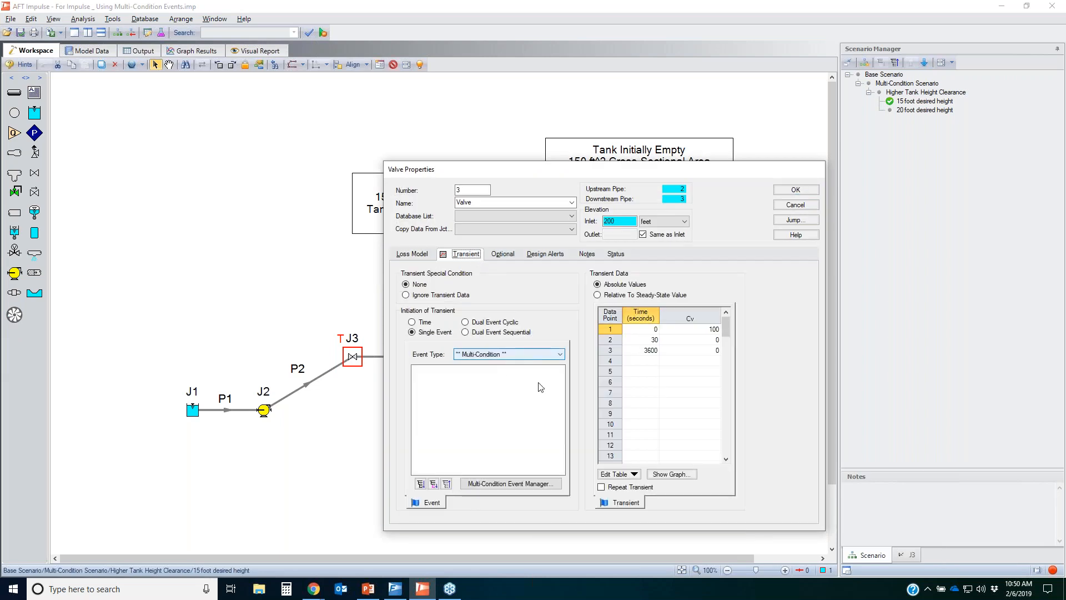
click(425, 322)
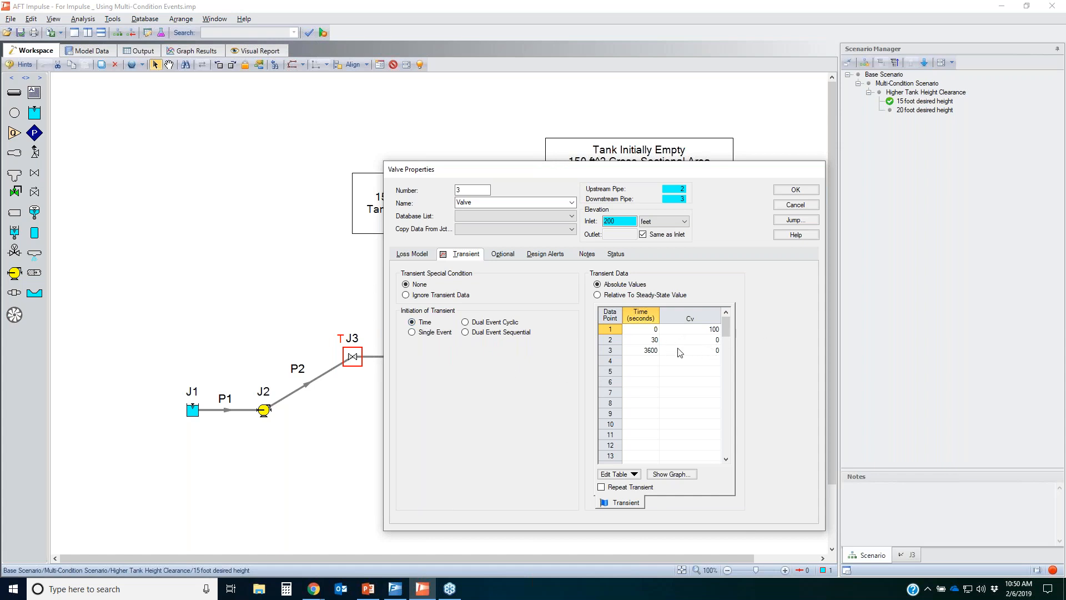
Set the third data point's time in valve J3's transient to 60 seconds, graph the Cv closure profile and accept the valve properties.
click(651, 351)
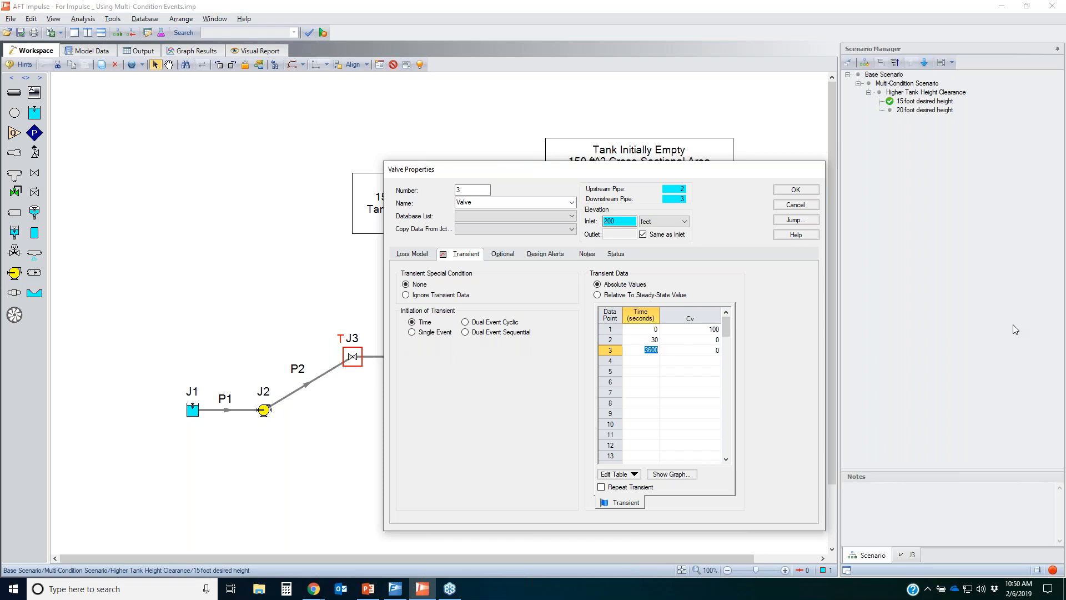
text(60)
click(673, 474)
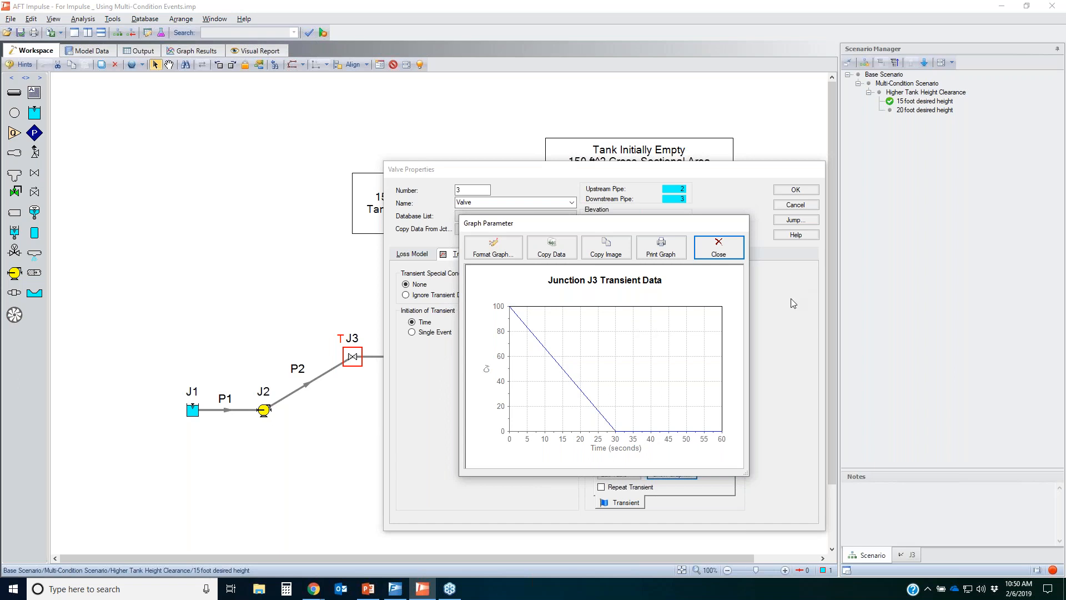
click(730, 254)
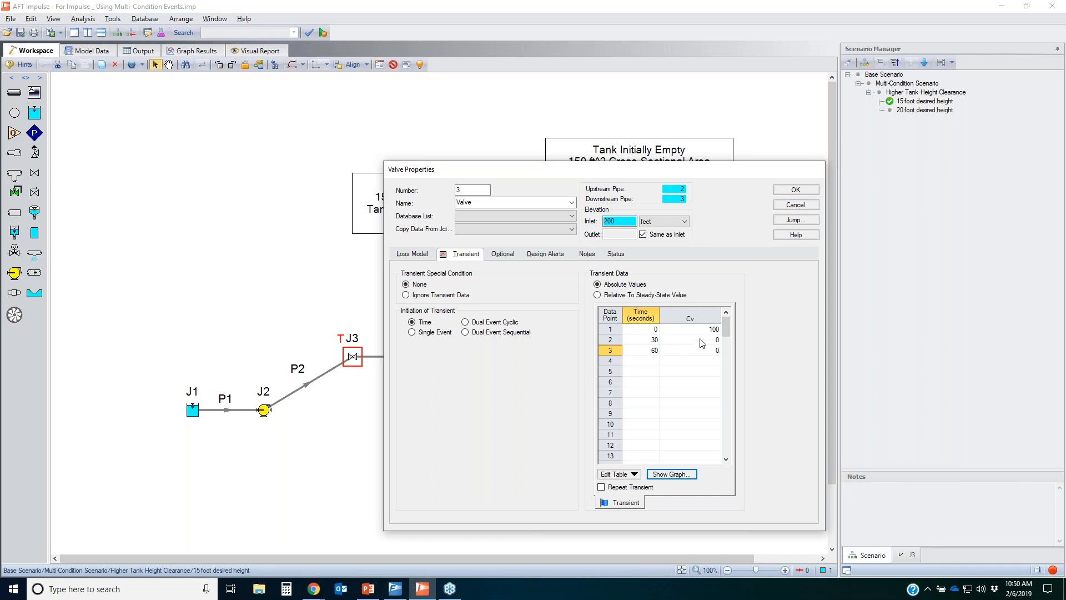
click(796, 189)
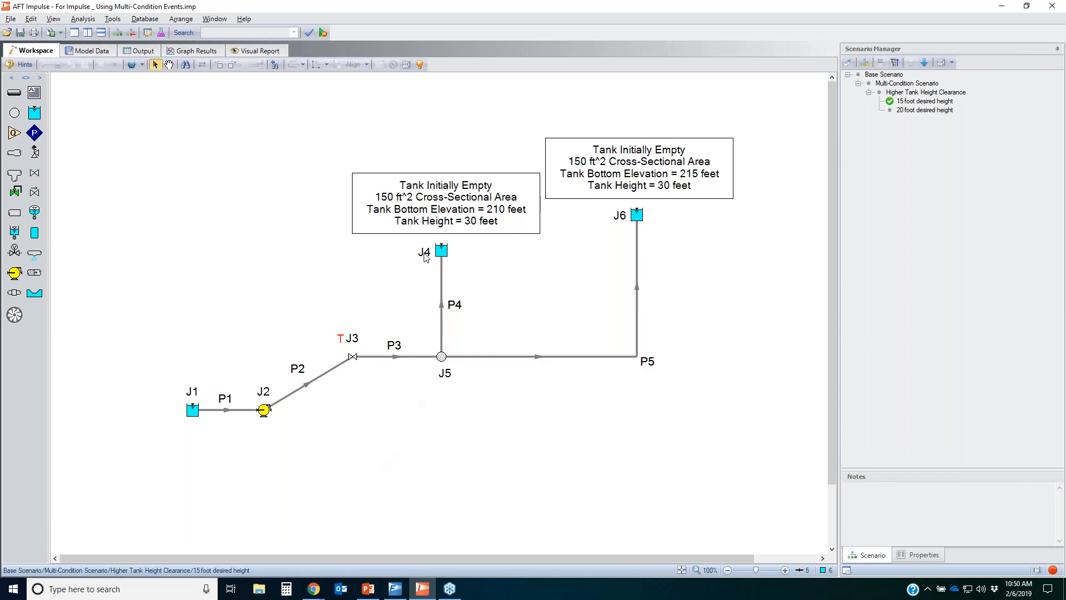
Set the initial liquid height of upper reservoir J4 to 25.38 feet from the tank bottom.
click(443, 252)
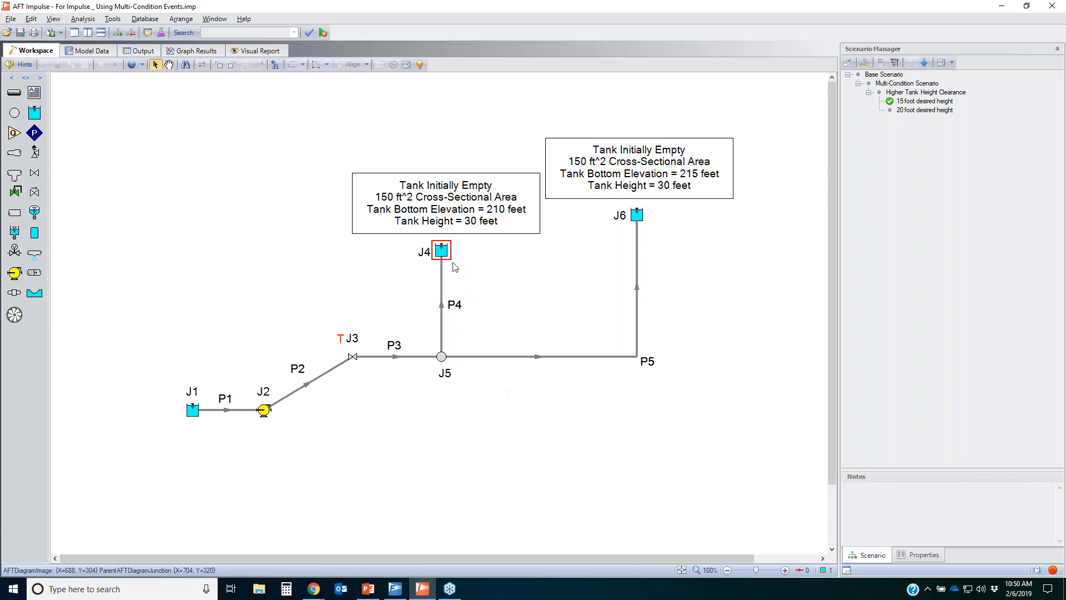
double_click(443, 251)
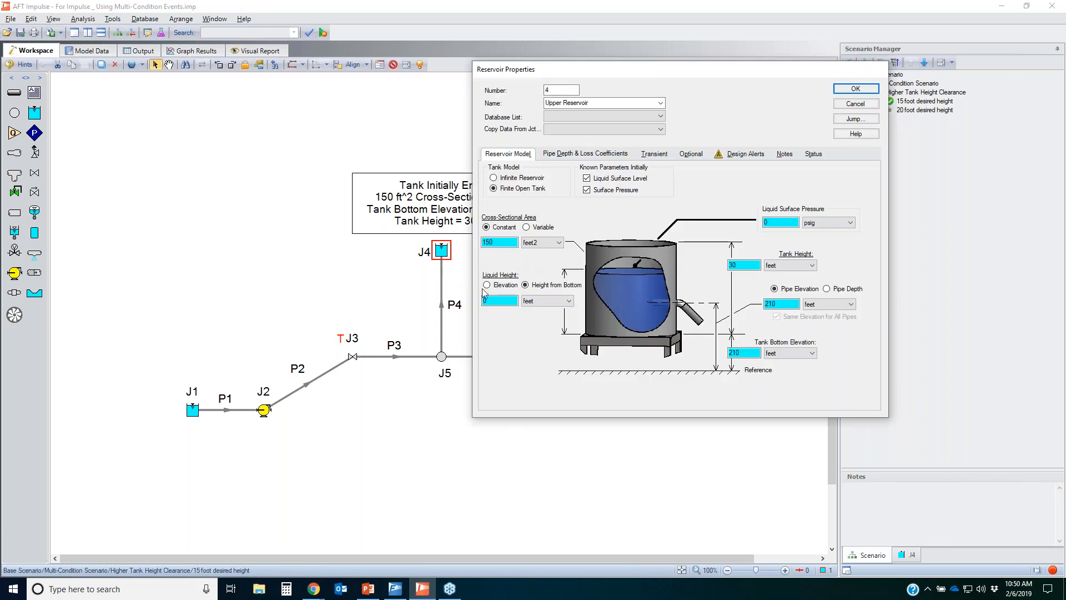
click(492, 301)
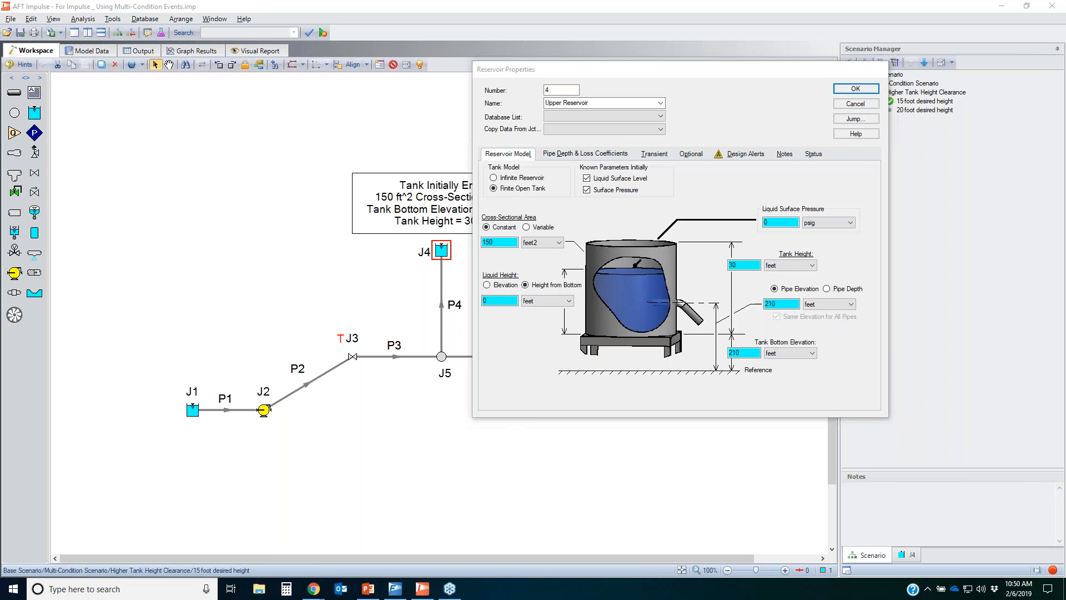
mouse_move(465, 289)
mouse_down()
mouse_move(499, 272)
mouse_move(589, 292)
mouse_move(475, 294)
mouse_move(489, 281)
mouse_up()
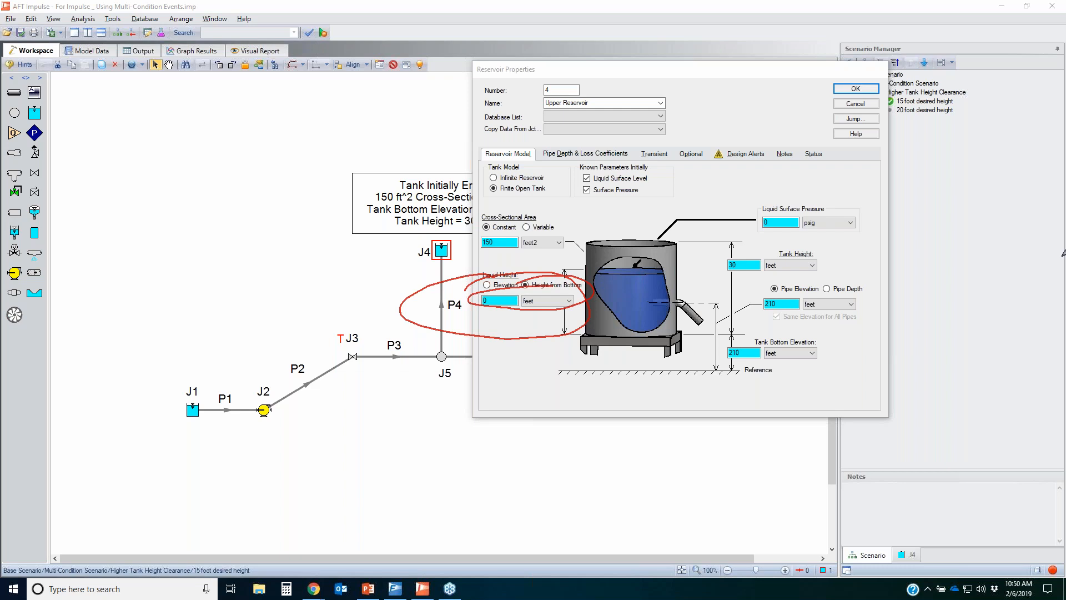
key(Escape)
text(25.38)
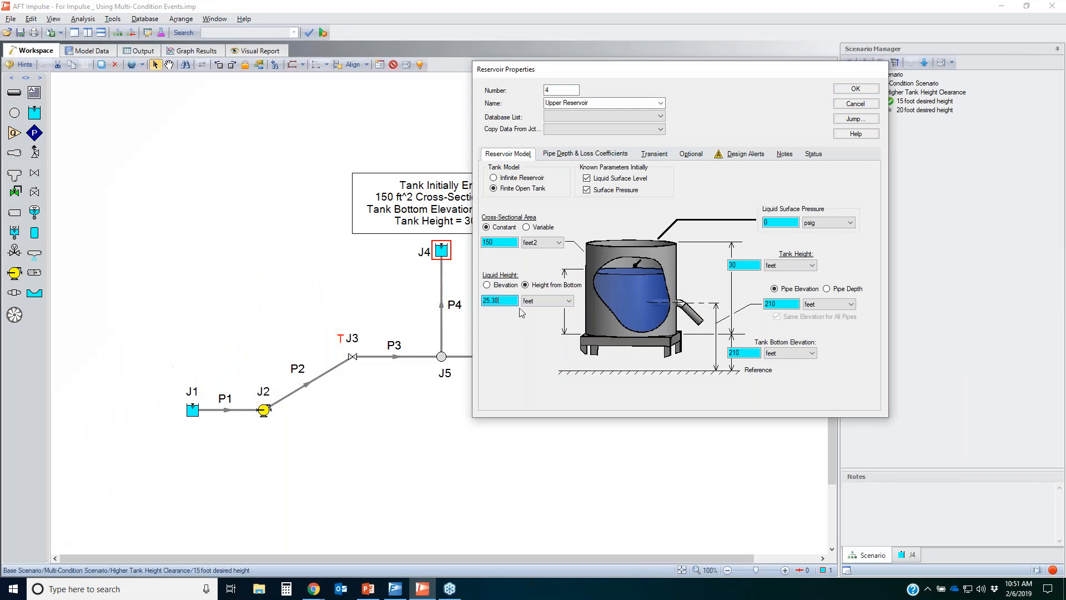
drag(517, 301, 428, 304)
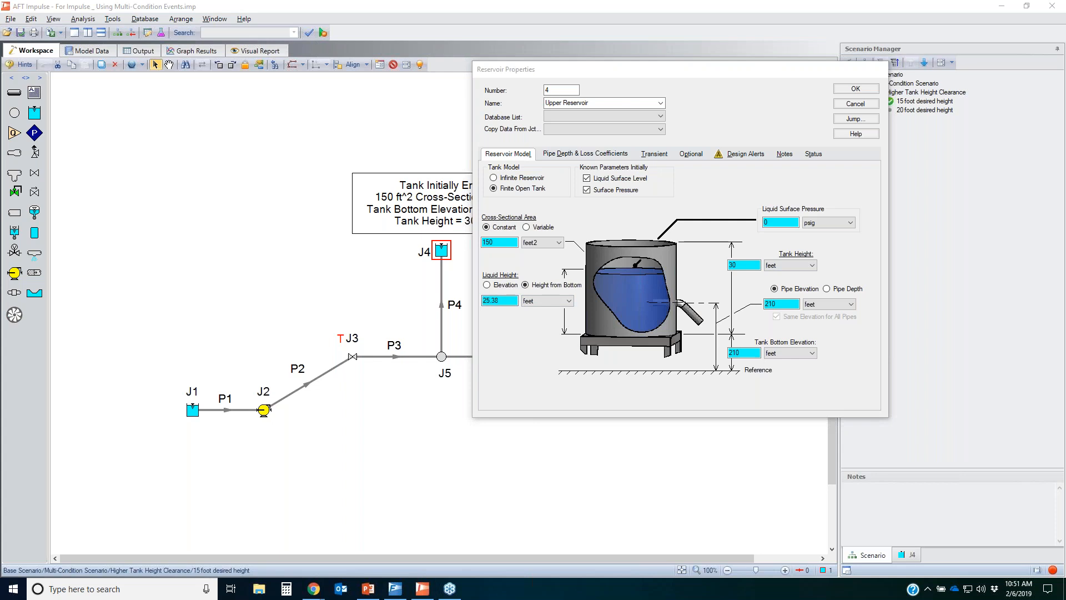
mouse_move(341, 325)
mouse_down()
mouse_move(370, 352)
mouse_move(360, 332)
mouse_up()
click(856, 90)
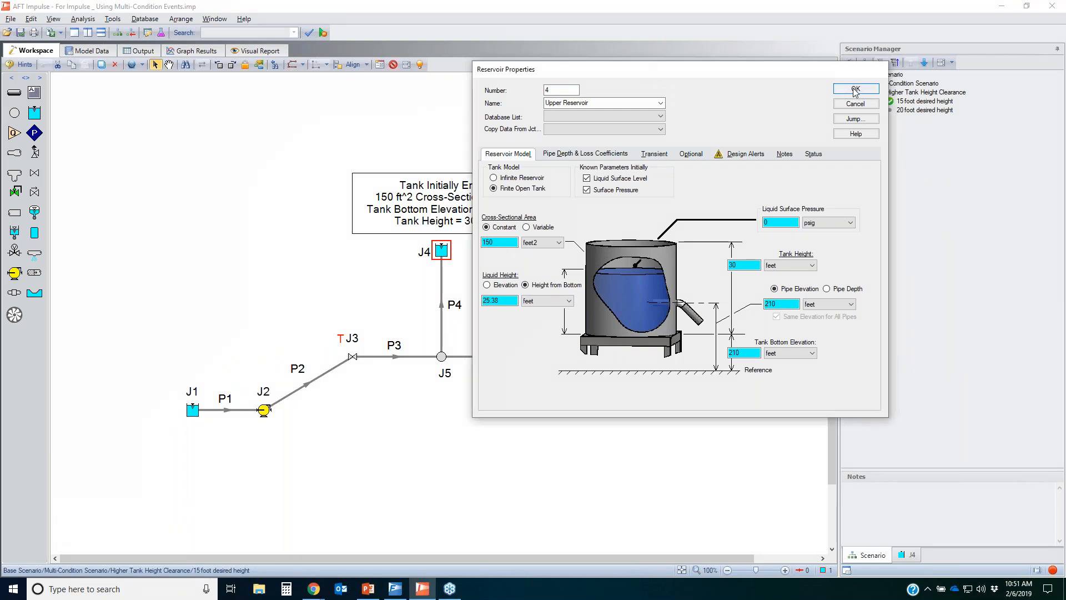
Set the initial liquid height of upper reservoir J6 to 15.01 feet from the tank bottom.
double_click(636, 216)
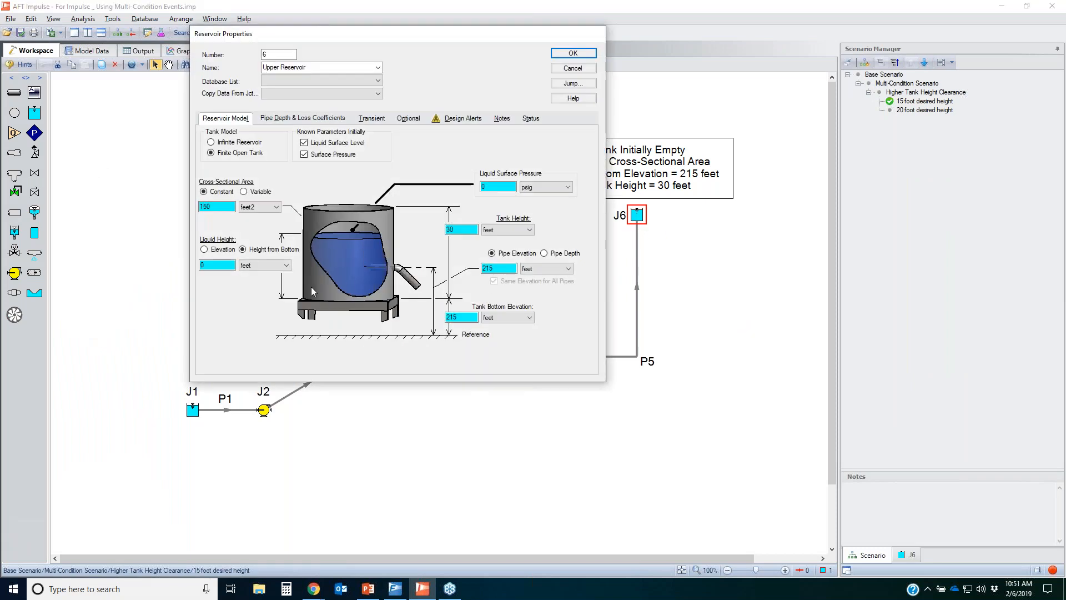
double_click(220, 266)
text(15.01)
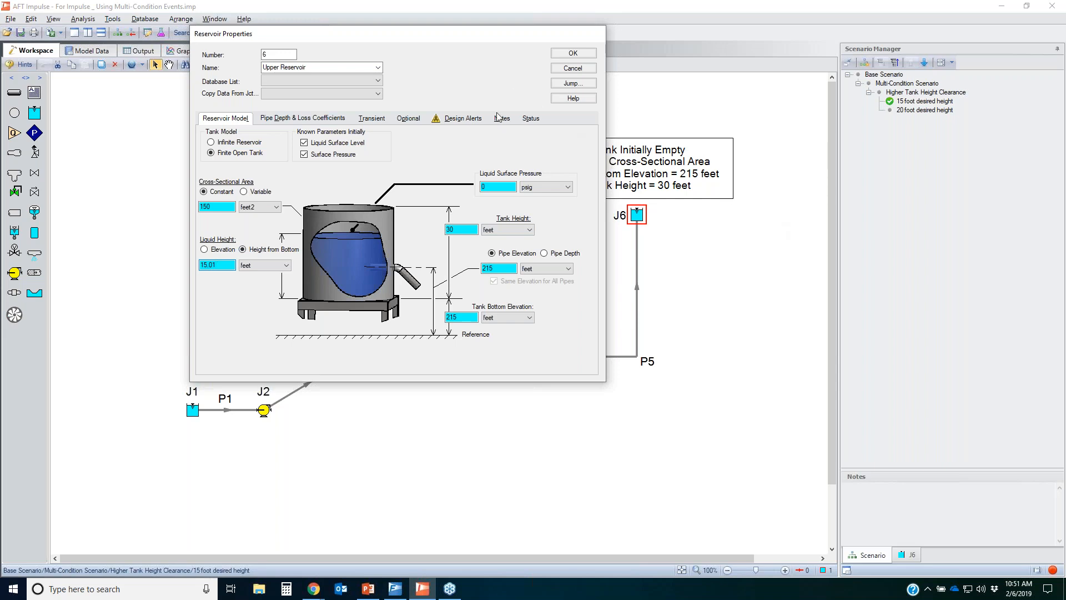
click(574, 53)
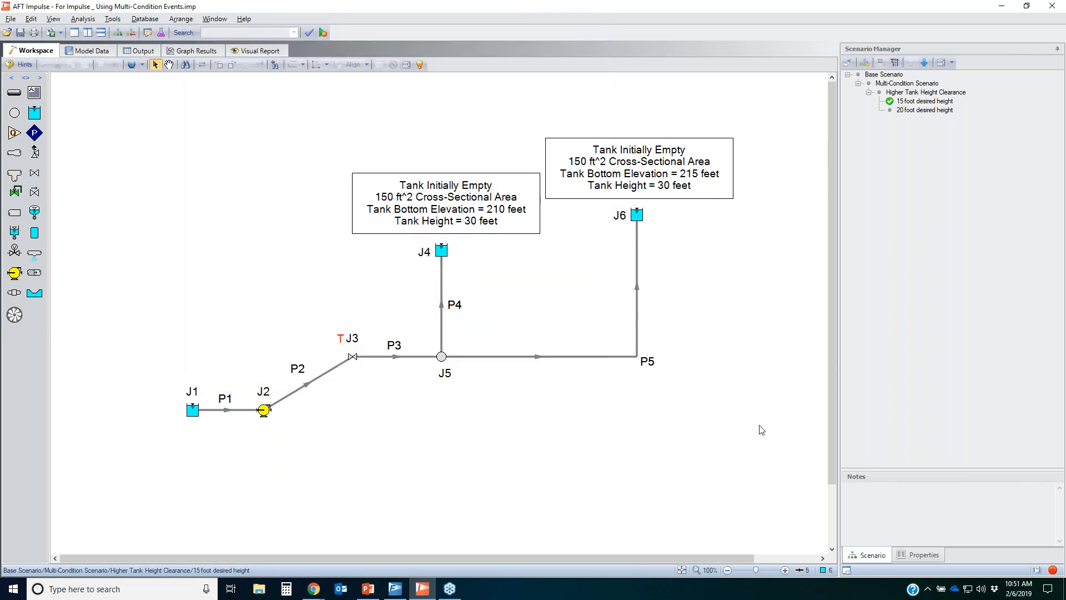
Show the model check list and change the time simulation mode to Steady Only.
click(1052, 570)
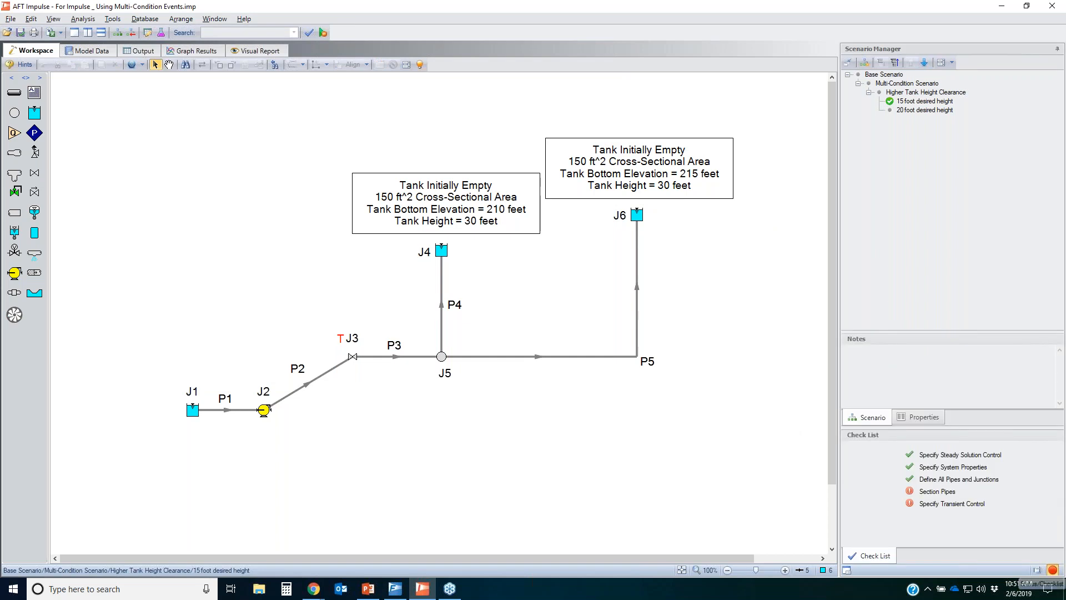
mouse_move(902, 447)
mouse_down()
mouse_move(994, 443)
mouse_move(1015, 455)
mouse_move(980, 483)
mouse_move(900, 482)
mouse_move(887, 458)
mouse_move(1036, 453)
mouse_move(1035, 469)
mouse_up()
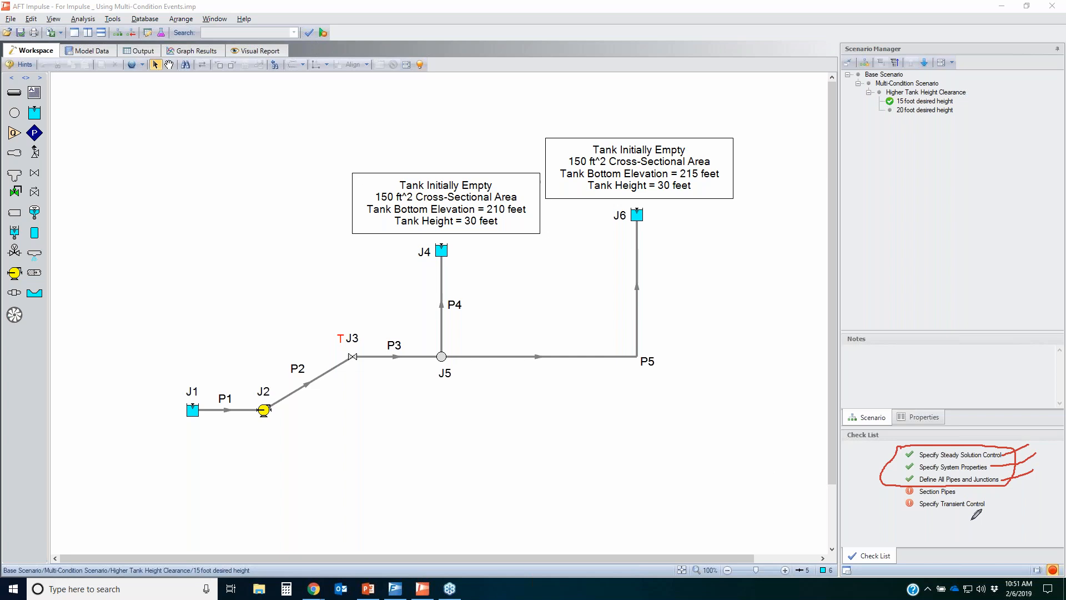
key(Escape)
click(81, 20)
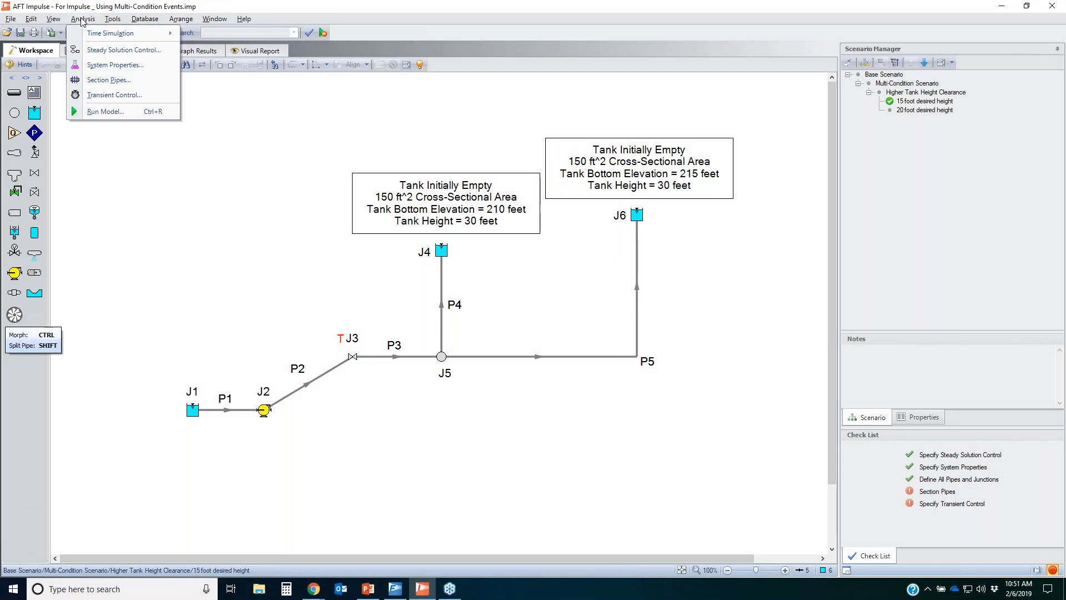
mouse_move(91, 35)
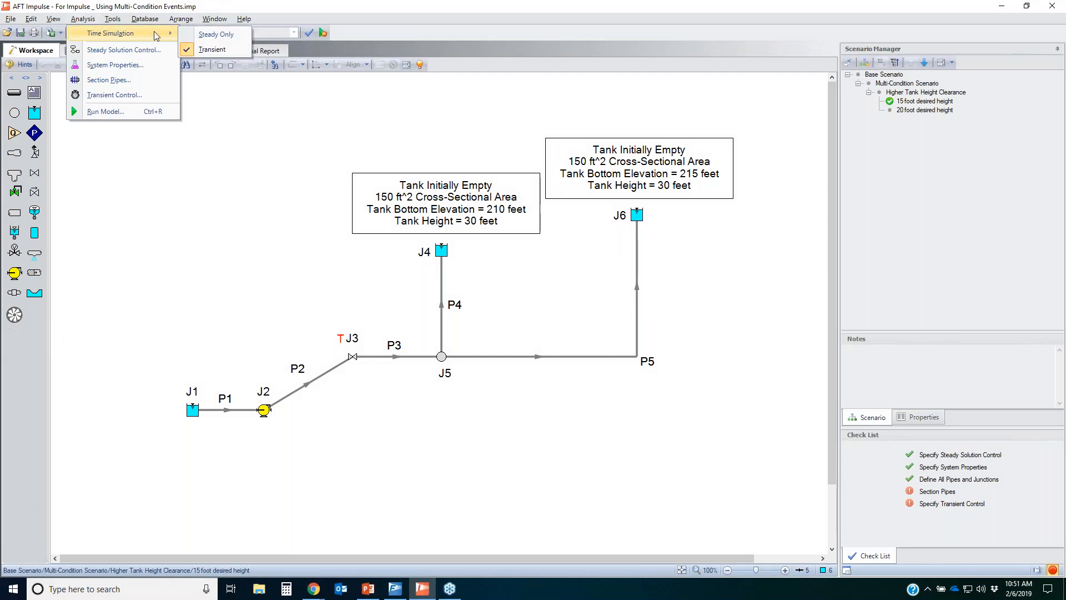
click(215, 35)
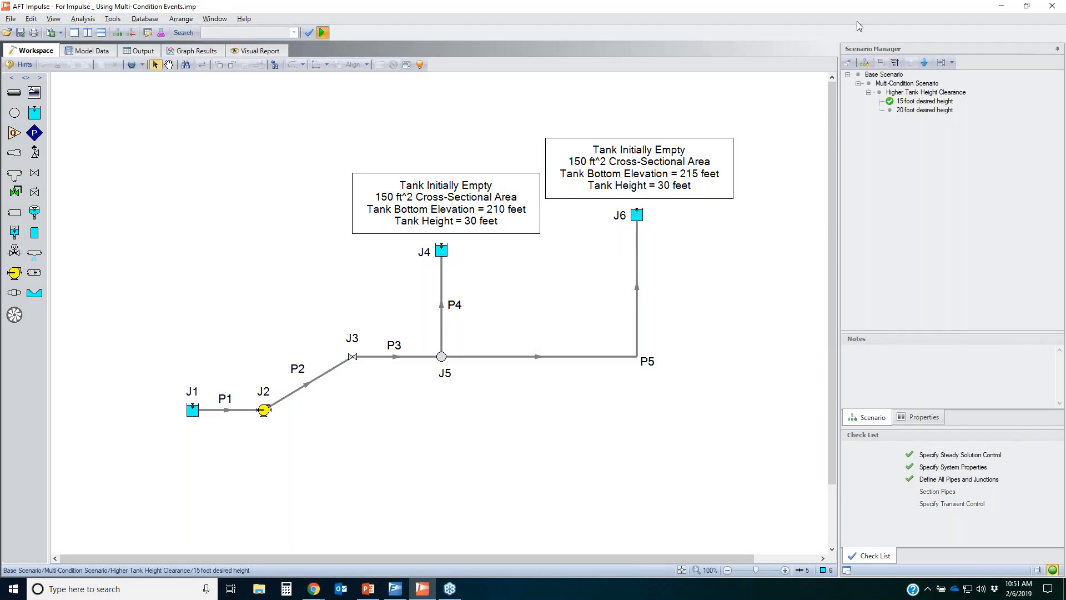
Run the steady-state model and examine the output warnings and pipe results at enlarged text size.
key(F5)
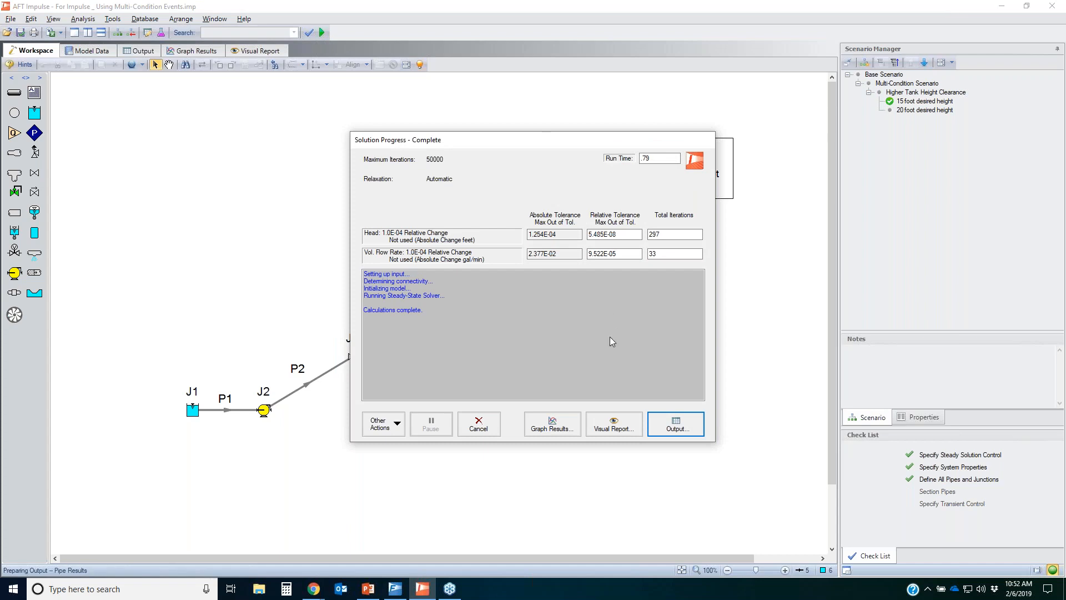
key(Return)
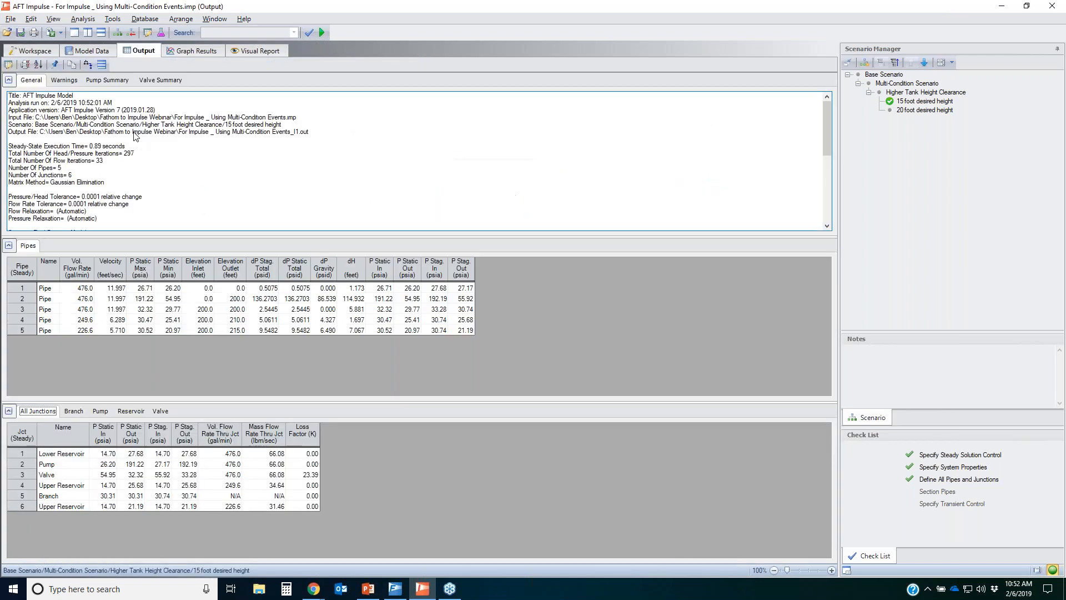
click(64, 80)
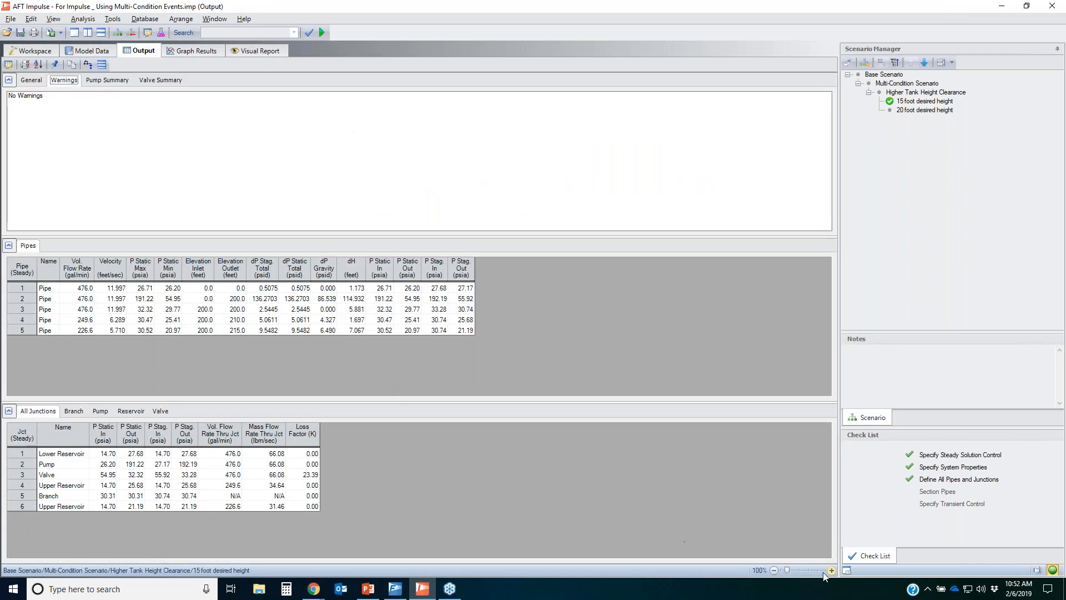
click(803, 572)
click(31, 274)
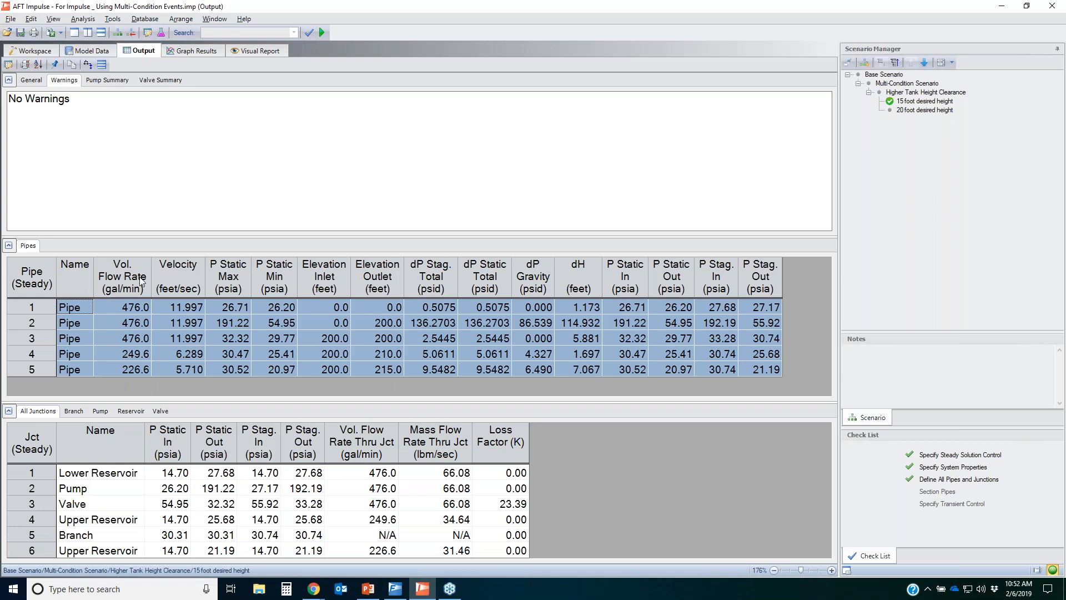
Switch to AFT Fathom and examine the pipe output at different time steps, comparing the Pipes and Transient tables.
click(393, 590)
click(148, 53)
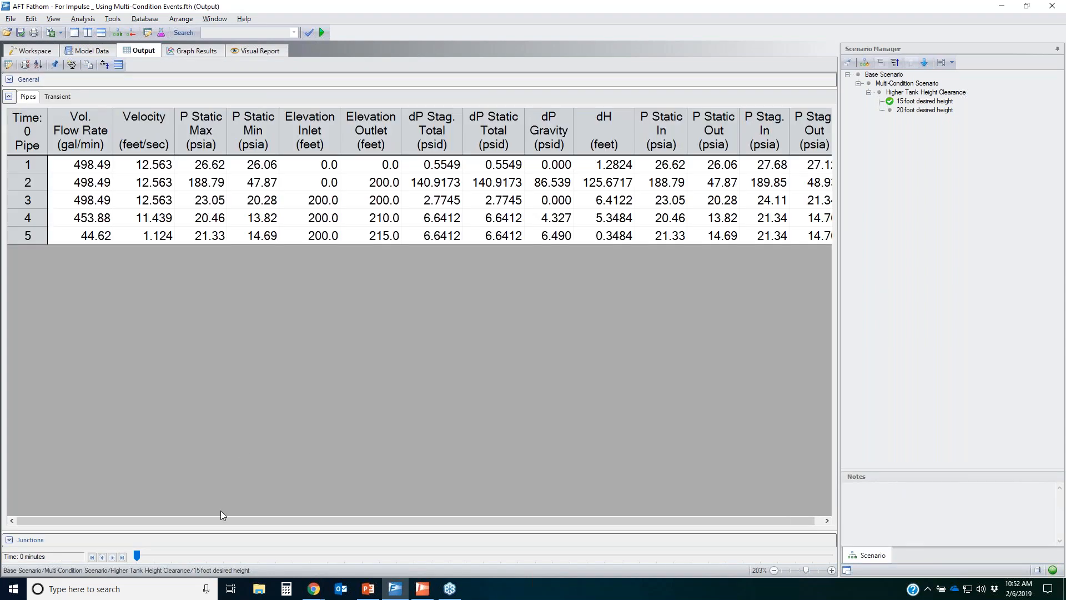
drag(137, 555, 350, 555)
drag(675, 559, 675, 558)
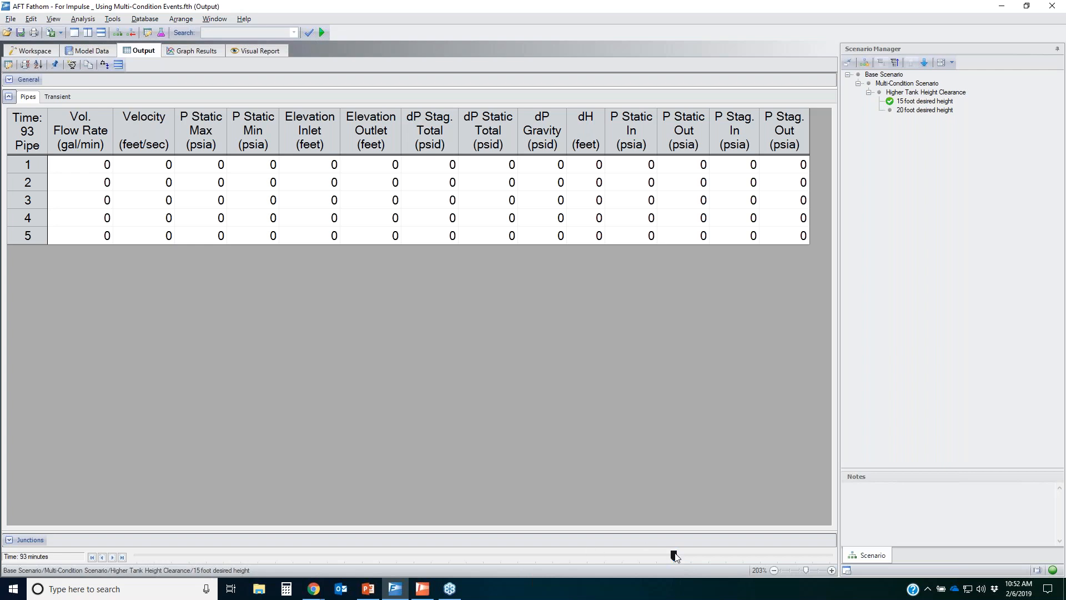
mouse_move(673, 558)
mouse_down()
mouse_move(639, 556)
mouse_move(668, 555)
mouse_up()
click(360, 223)
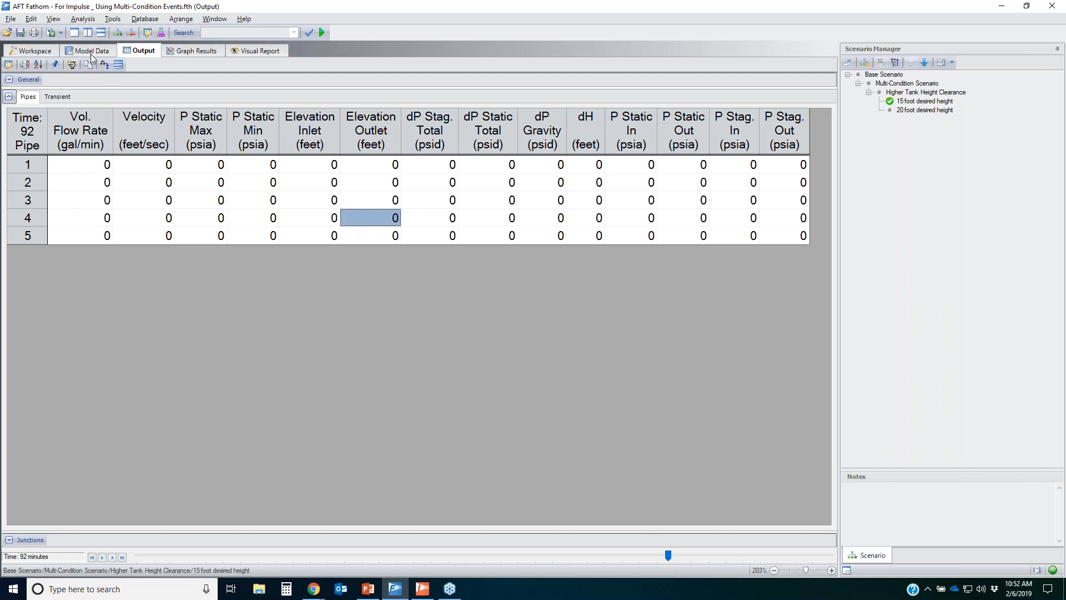
click(57, 97)
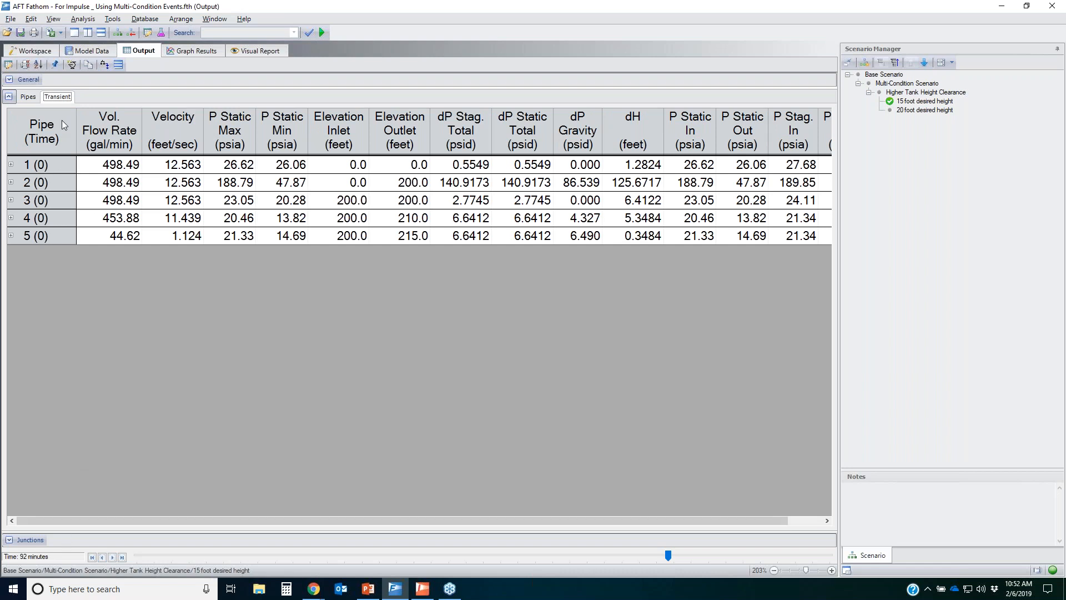
click(28, 97)
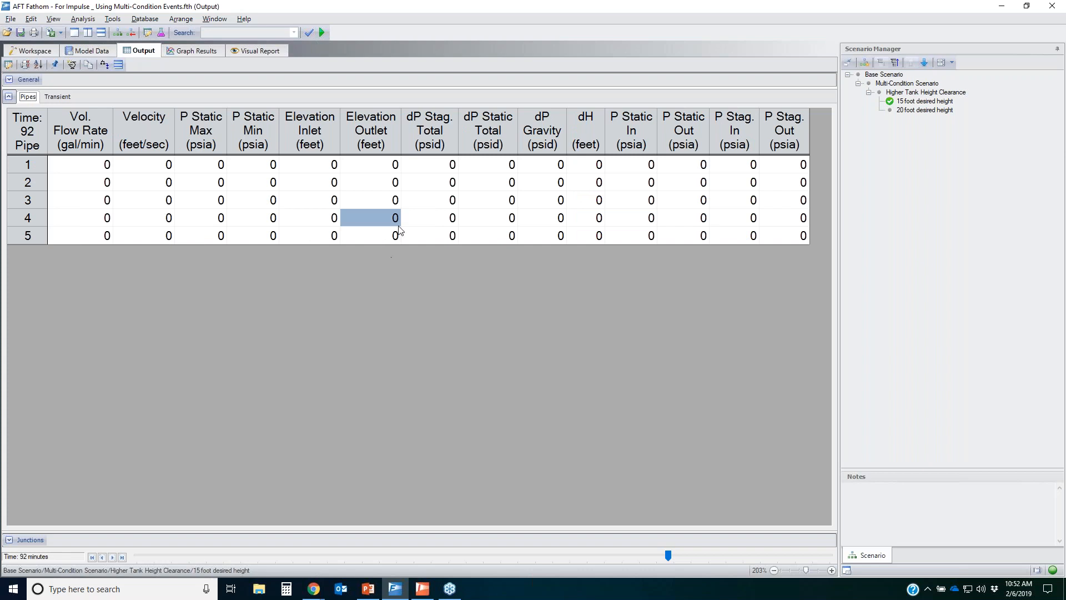
click(293, 199)
click(463, 201)
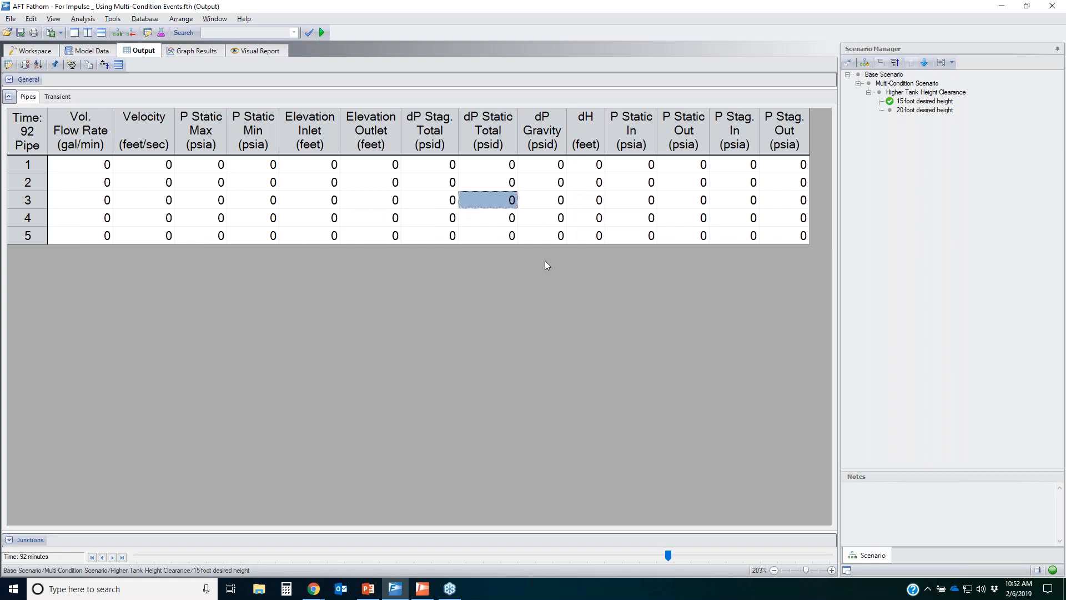
drag(668, 554, 432, 556)
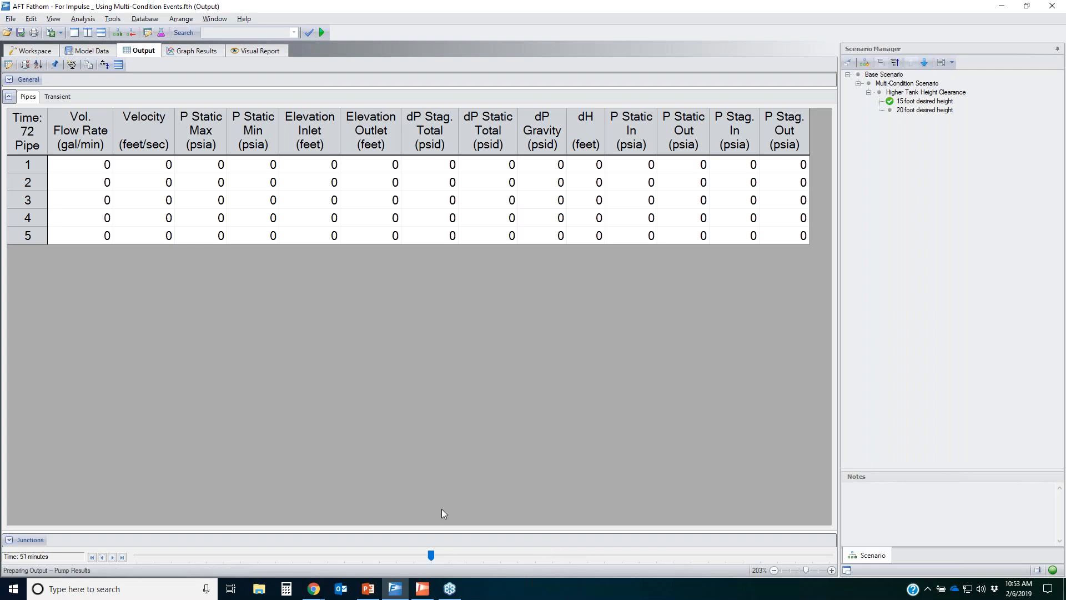
Load the 20 foot desired height scenario, return to the 15 foot desired height scenario and display its workspace.
double_click(919, 110)
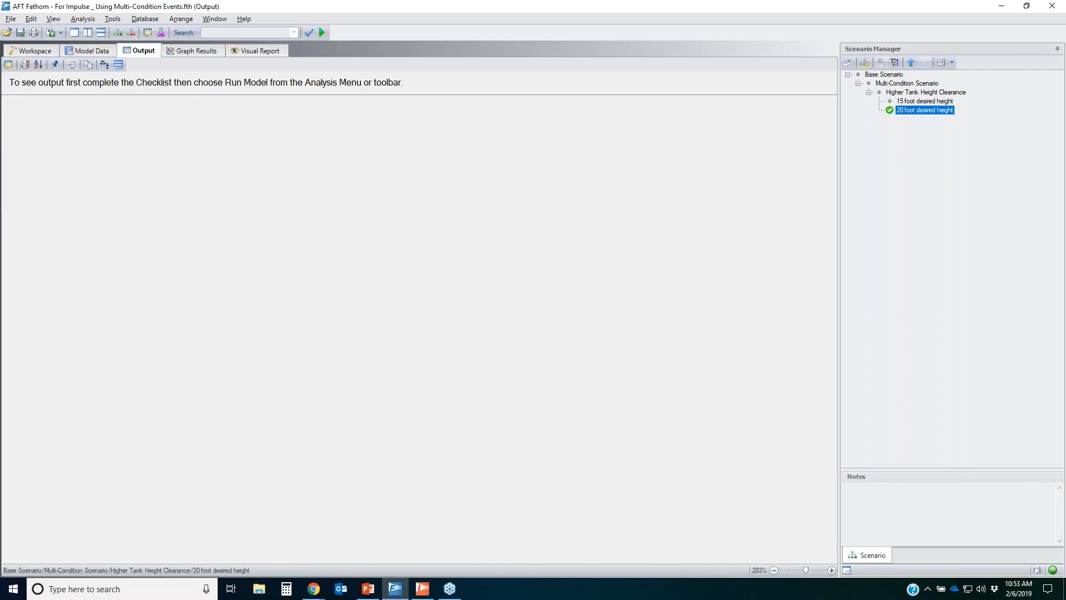
double_click(925, 102)
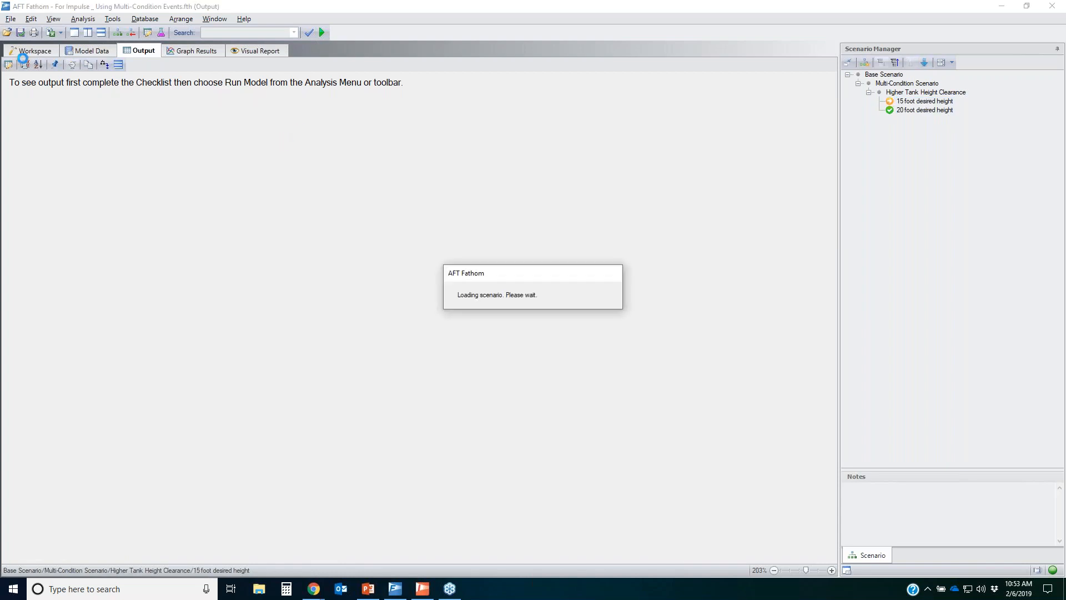
click(35, 51)
Examine valve J3's transient events and the Desired Fill Height Tank 1 condition in the Event Manager, and return to the output.
click(355, 358)
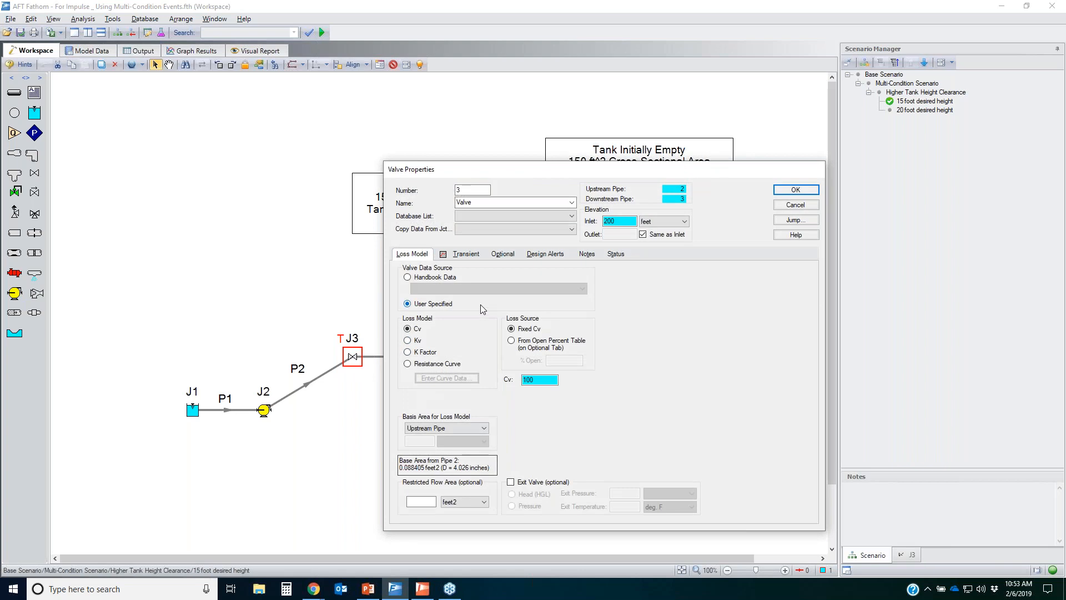
click(471, 255)
click(496, 481)
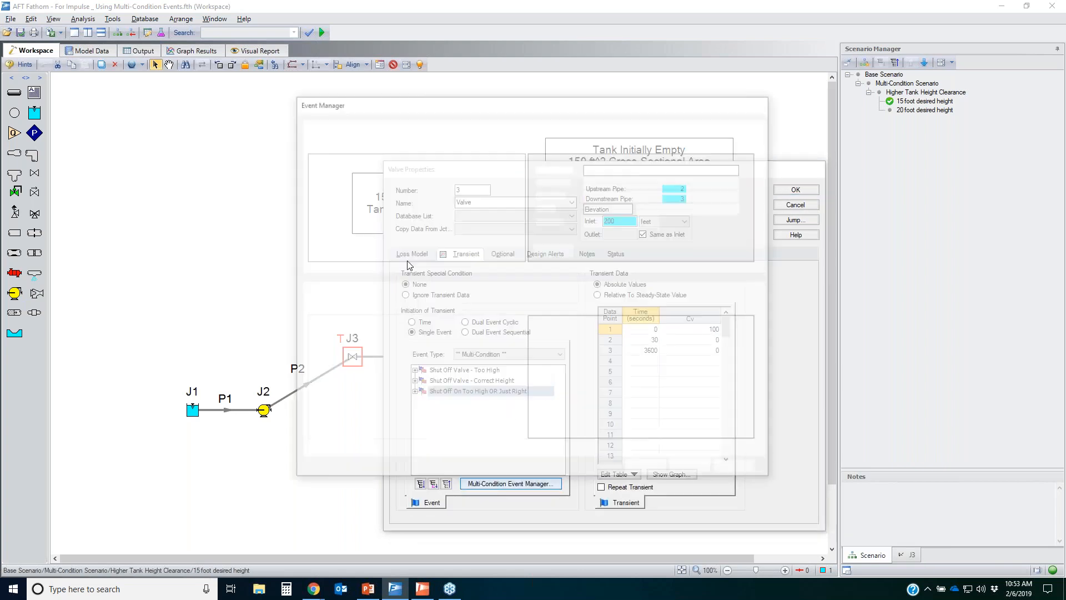
click(344, 177)
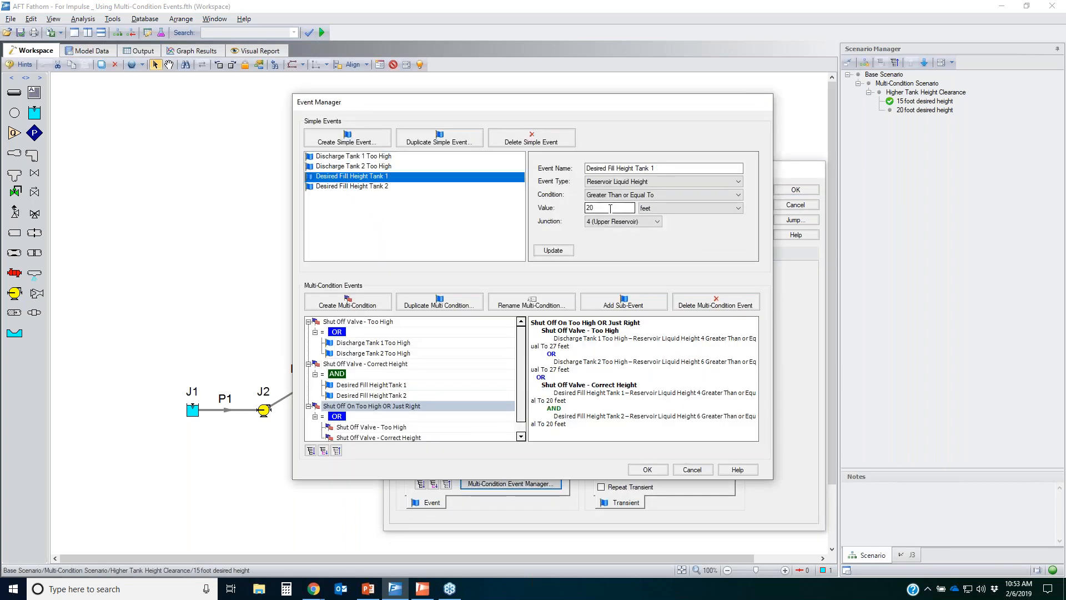
click(691, 469)
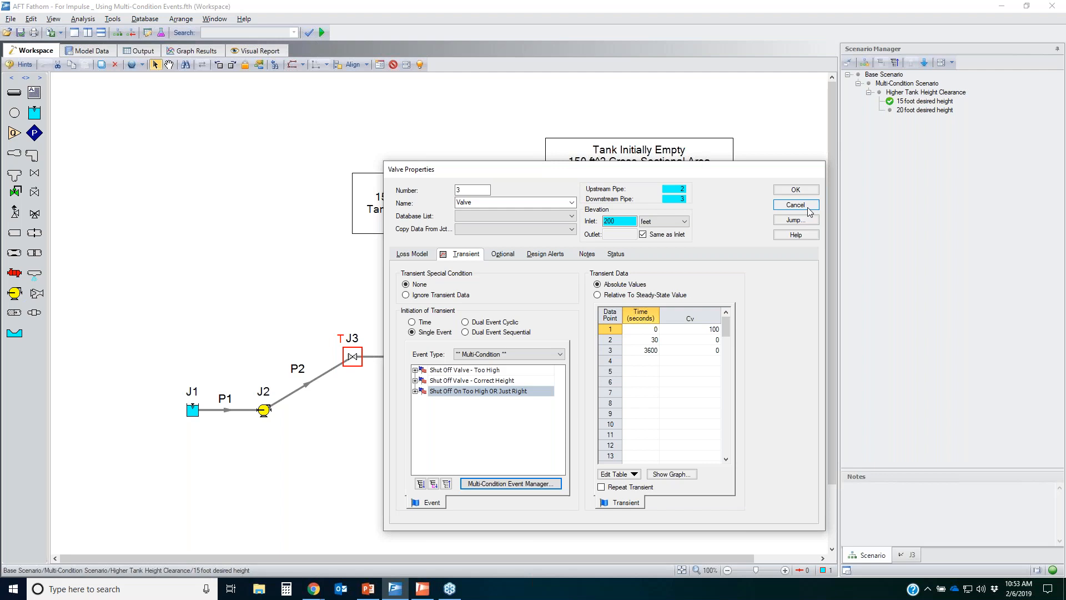
click(795, 190)
click(142, 53)
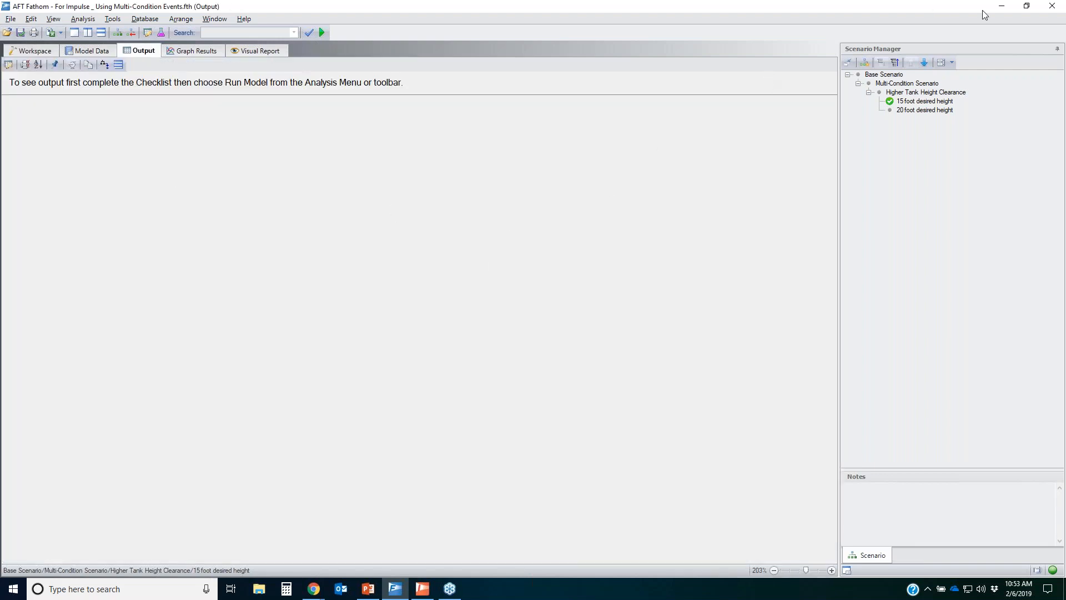
Switch to AFT Impulse and examine the steady-state results in the Pipes table.
click(1001, 6)
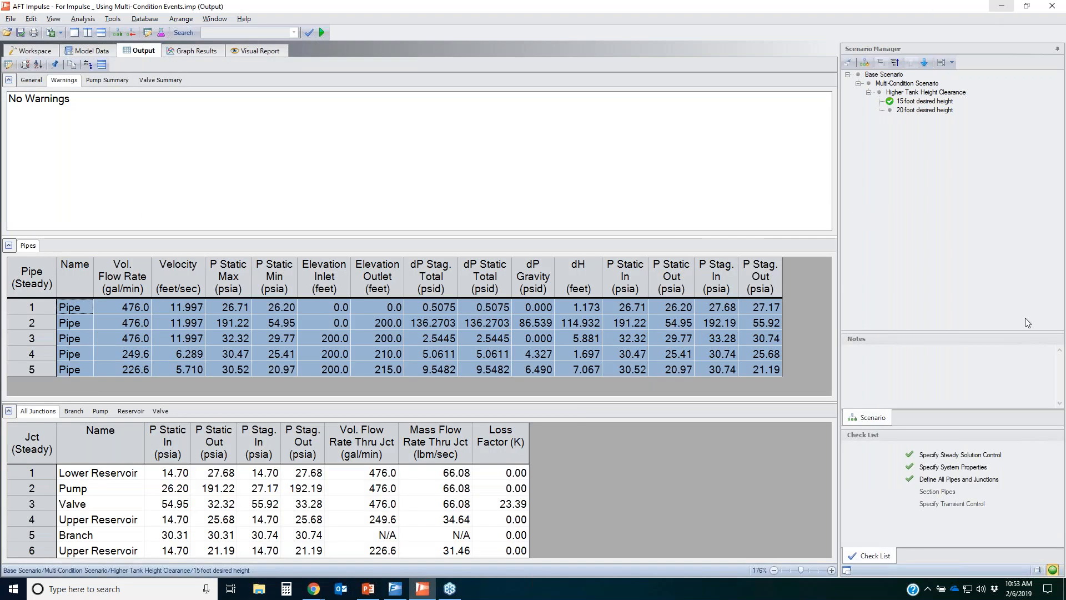
click(1027, 322)
mouse_move(5, 289)
mouse_down()
mouse_move(549, 264)
mouse_move(52, 226)
mouse_move(234, 227)
mouse_up()
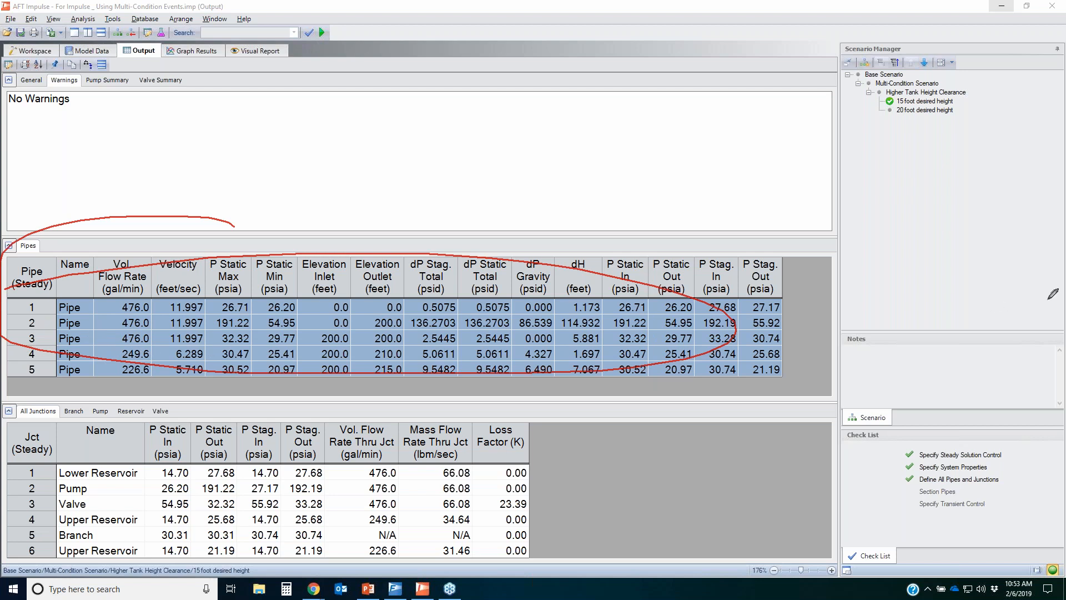
key(Escape)
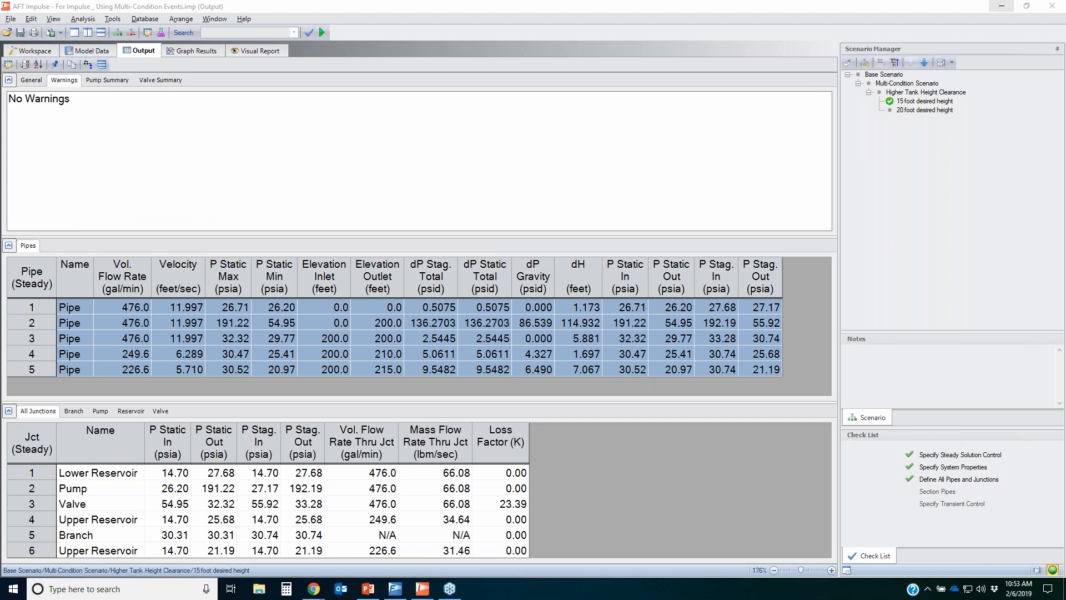
Return to the workspace and change the time simulation mode to Transient.
click(40, 51)
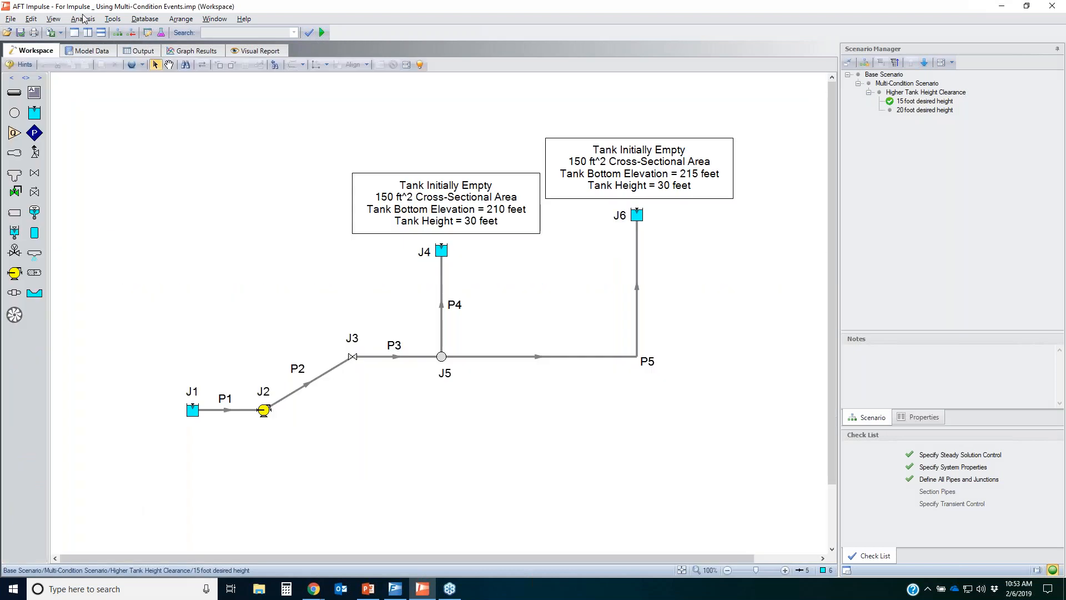
double_click(83, 9)
click(419, 10)
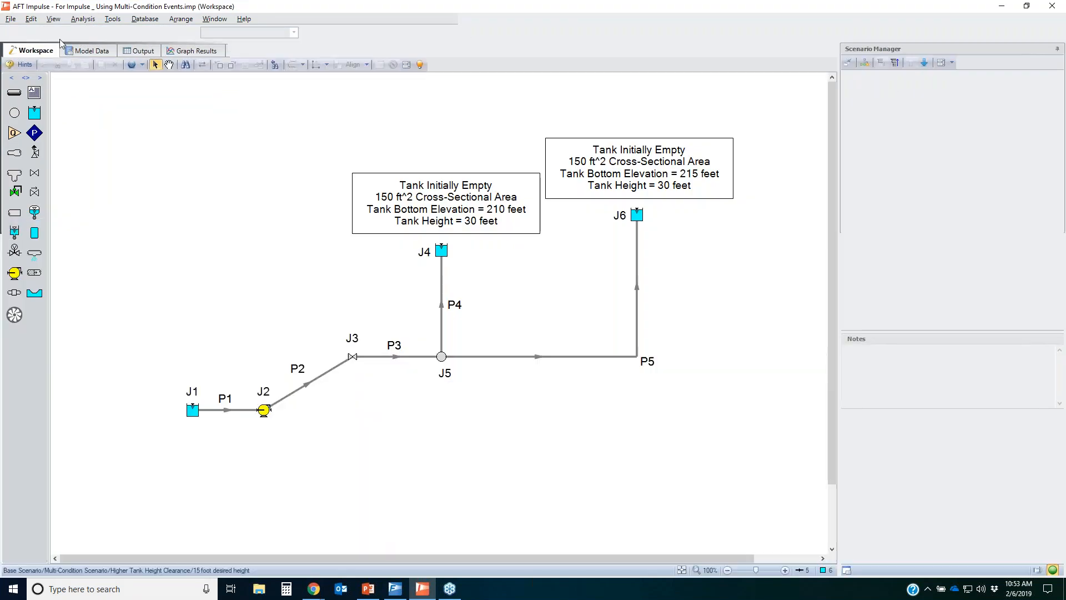
click(83, 19)
mouse_move(116, 34)
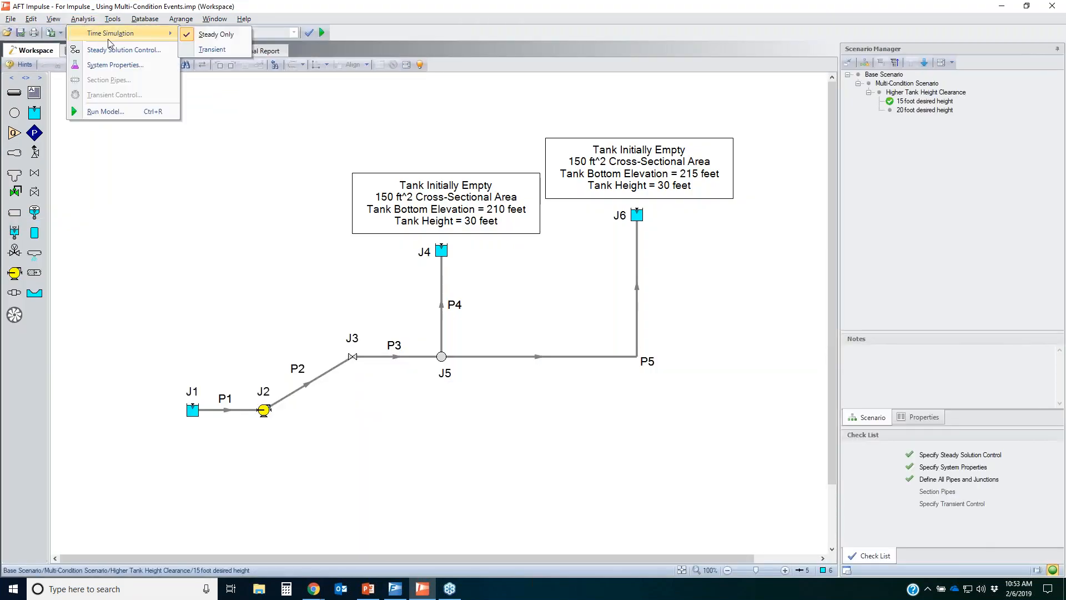
click(224, 50)
click(502, 297)
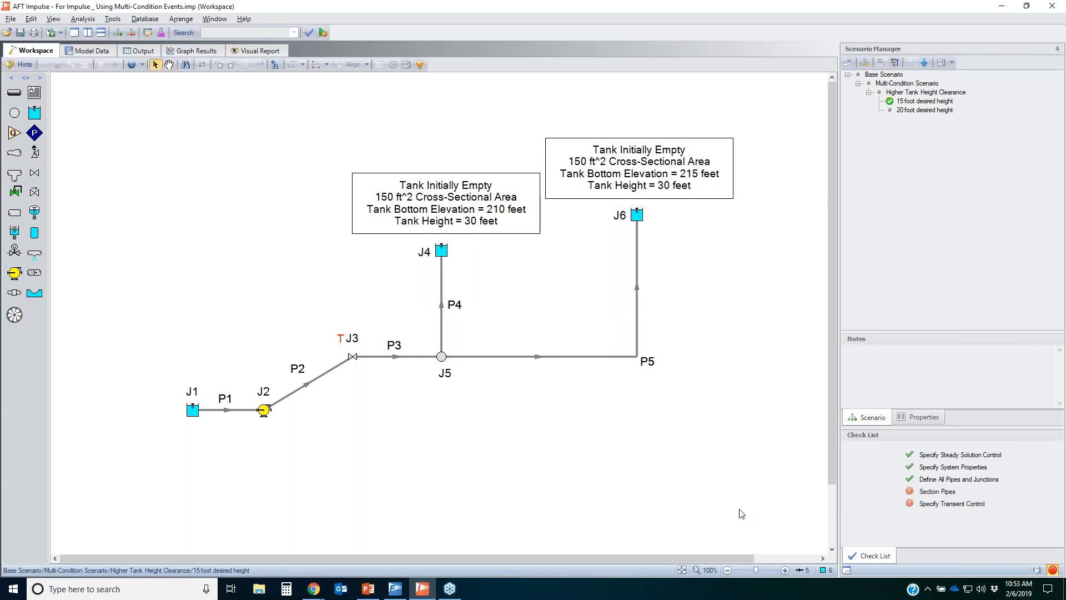
Section the pipes using one section in the controlling pipe, after reviewing the time step and modified wave speeds.
click(935, 491)
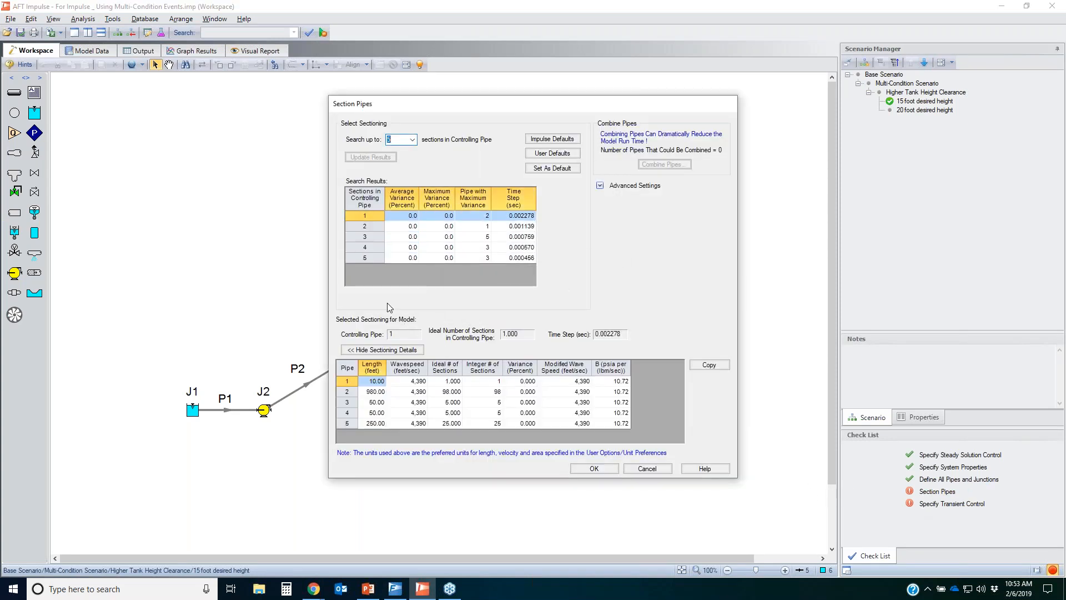
click(358, 217)
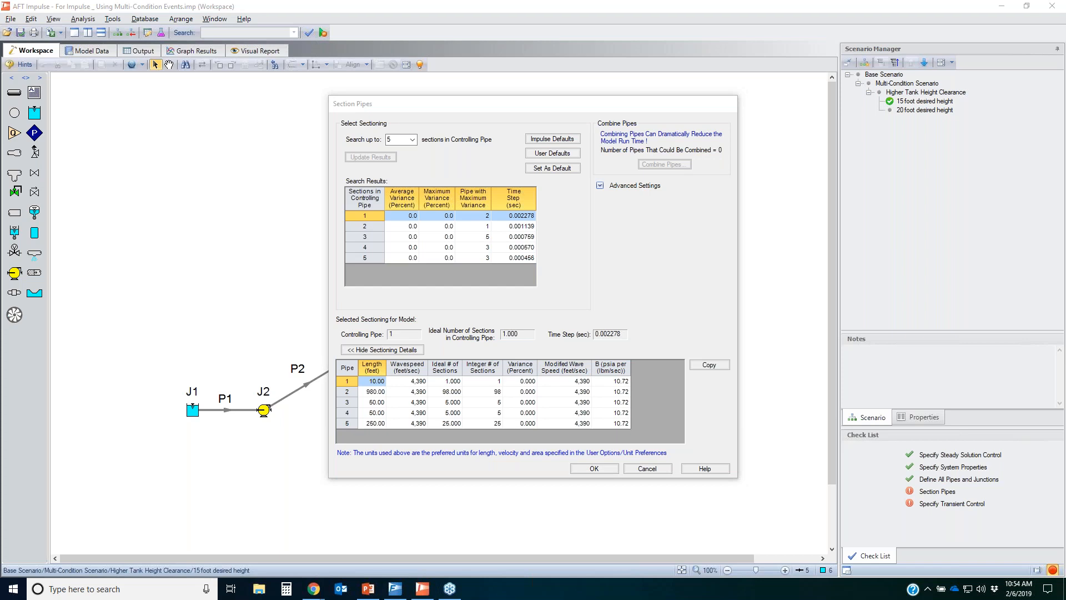
drag(580, 310, 572, 316)
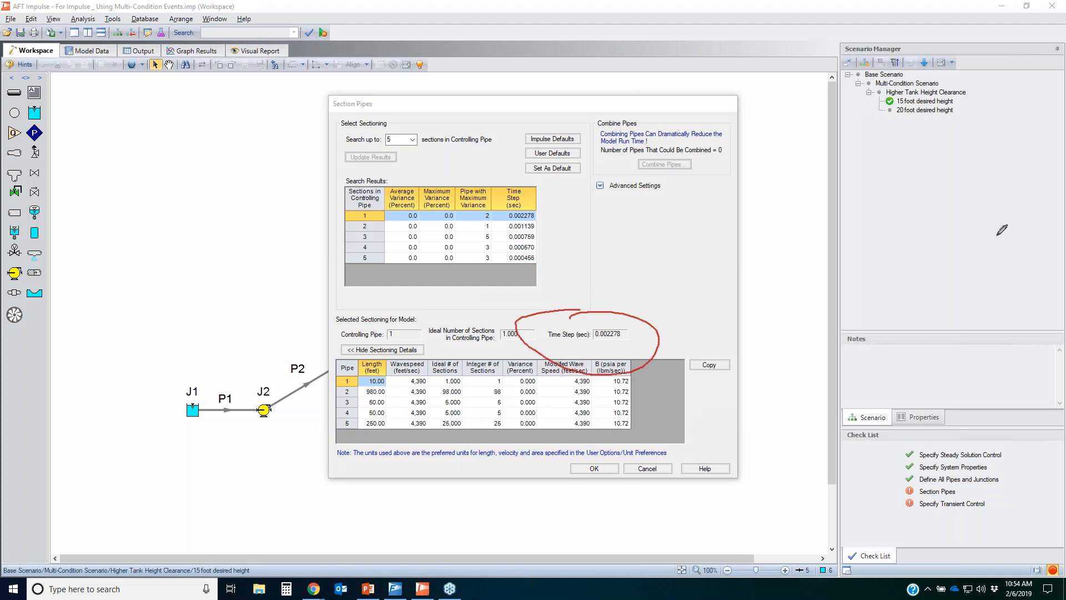
key(Escape)
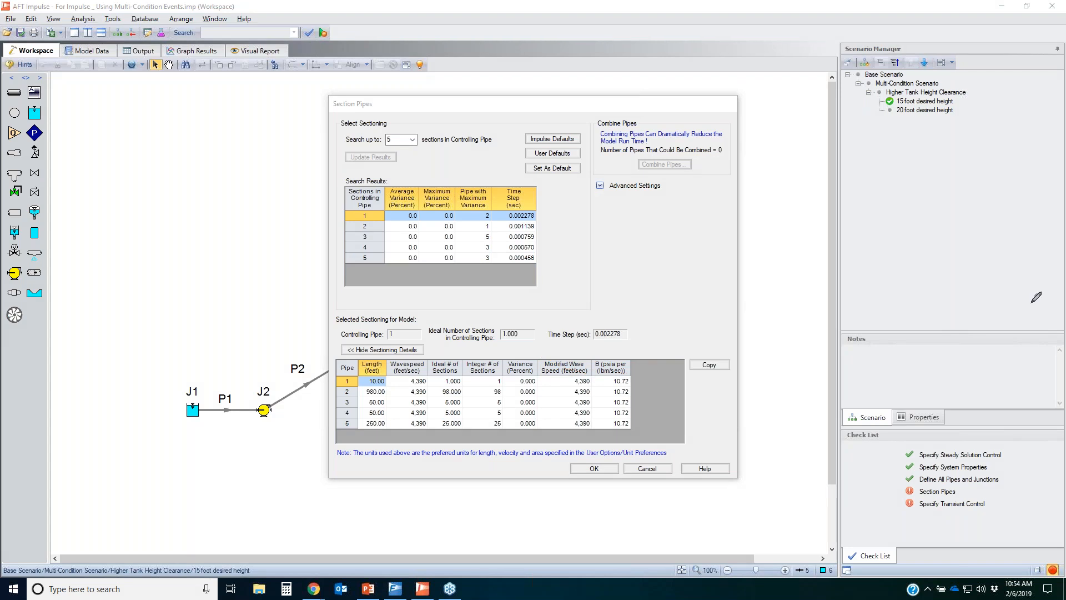
mouse_move(578, 351)
mouse_down()
mouse_move(539, 383)
mouse_move(555, 347)
mouse_up()
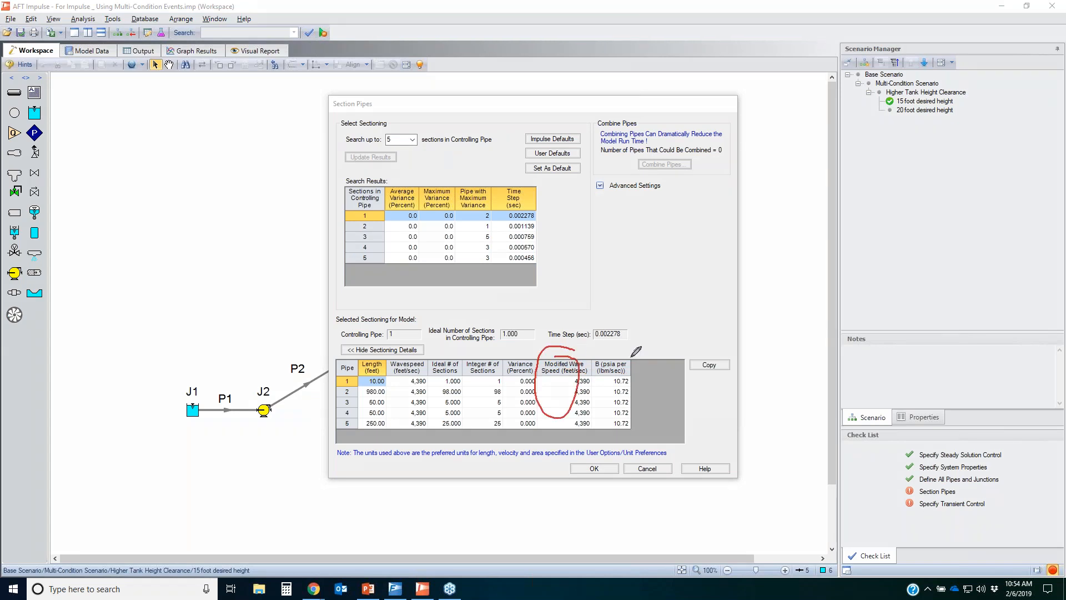
click(1015, 317)
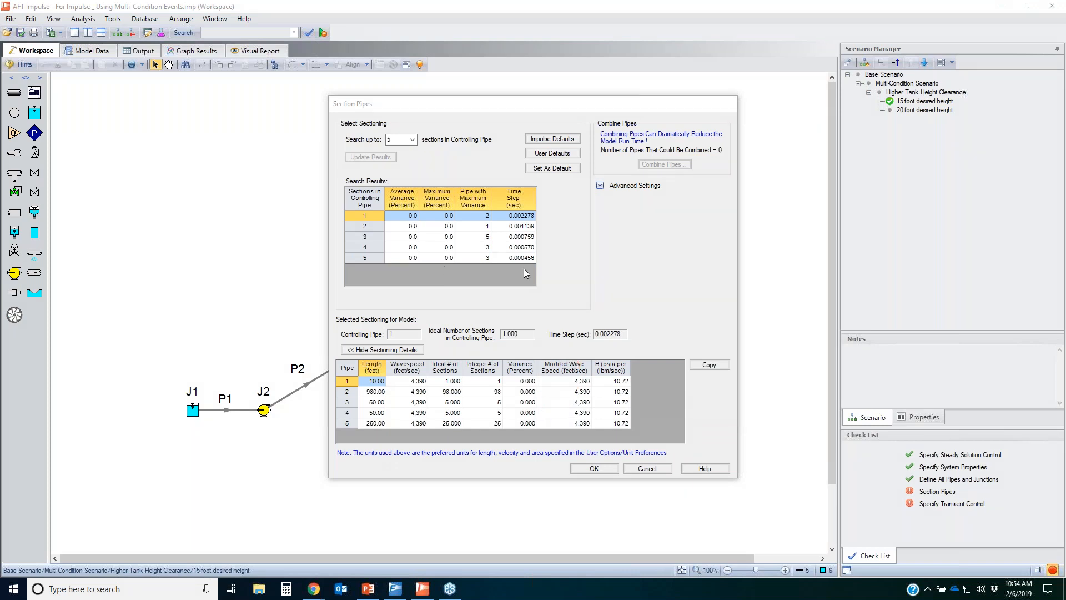
click(594, 468)
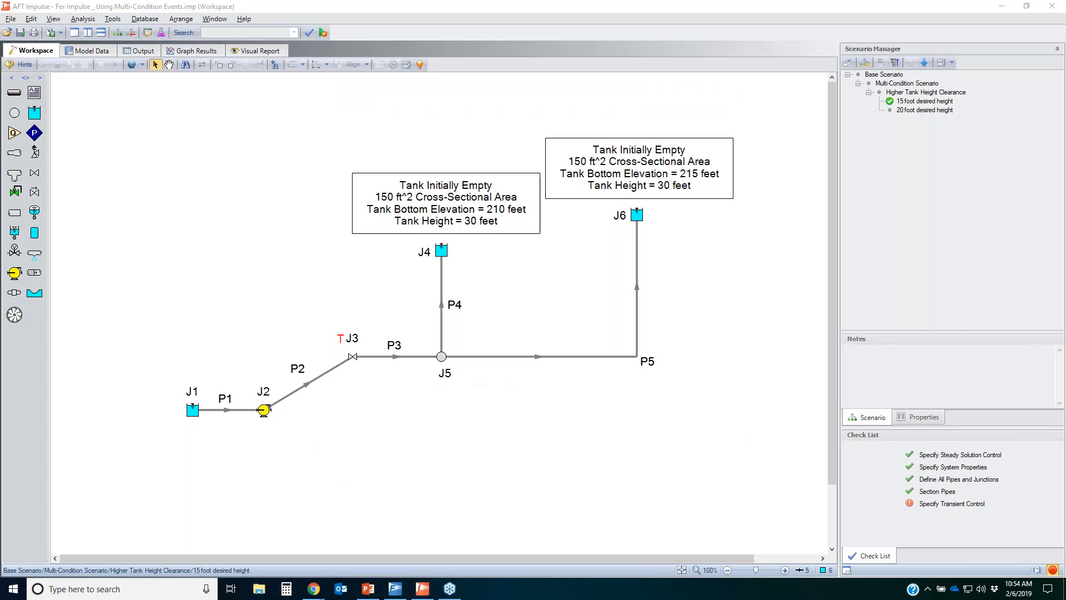
mouse_move(454, 350)
mouse_down()
mouse_move(463, 367)
mouse_move(548, 368)
mouse_up()
mouse_move(565, 354)
mouse_down()
mouse_move(608, 377)
mouse_move(634, 372)
mouse_up()
drag(628, 335, 637, 341)
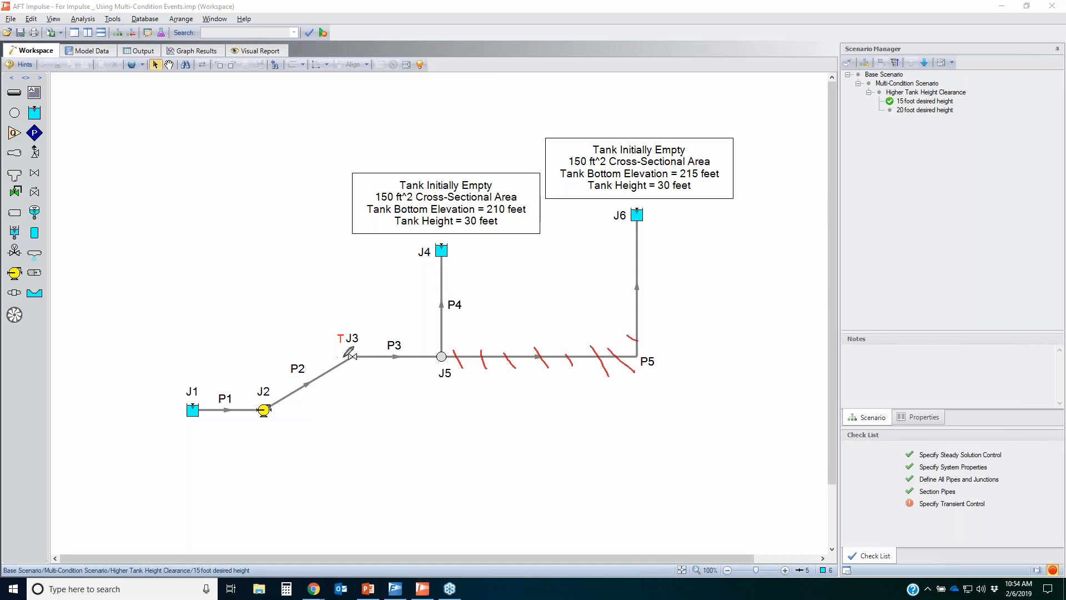
mouse_move(363, 367)
mouse_down()
mouse_move(339, 358)
mouse_move(362, 354)
mouse_up()
mouse_move(378, 349)
mouse_down()
mouse_move(381, 367)
mouse_move(406, 370)
mouse_move(376, 356)
mouse_move(386, 355)
mouse_up()
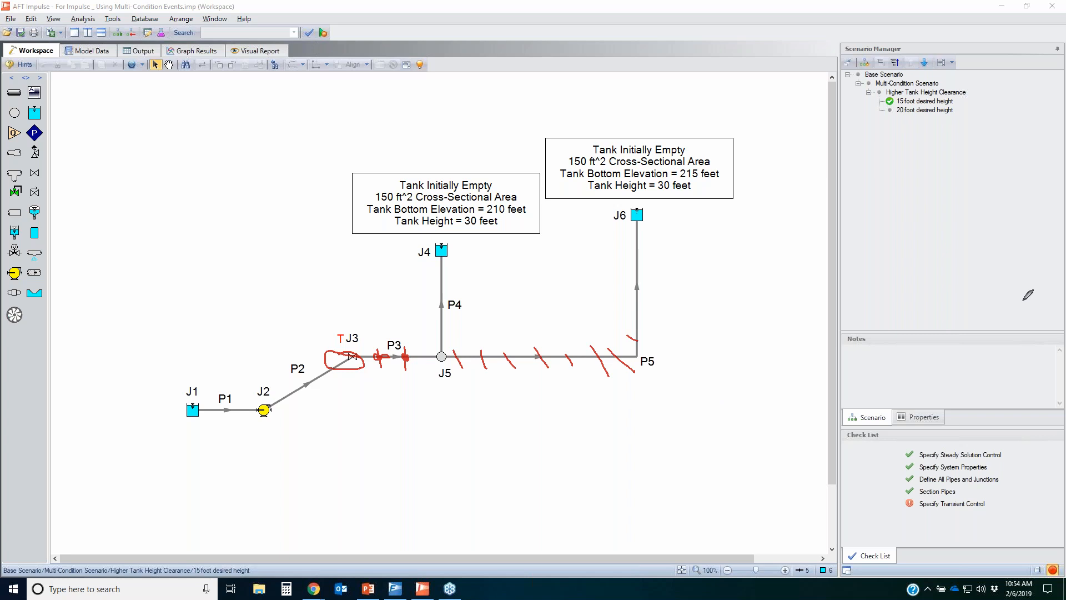
key(Escape)
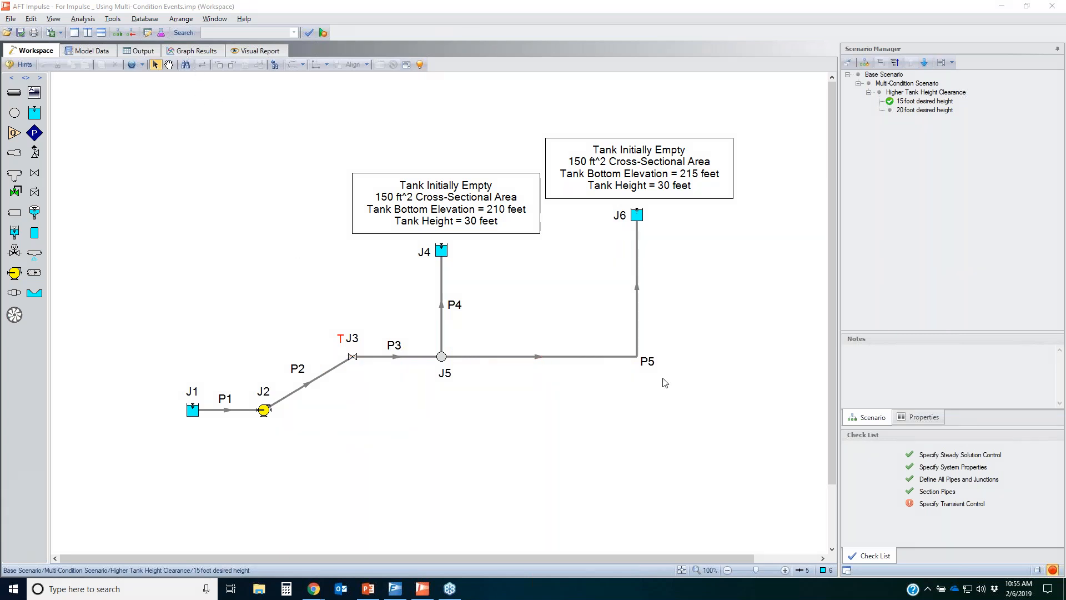
Specify the transient control with a simulation stop time of 90 seconds.
click(951, 503)
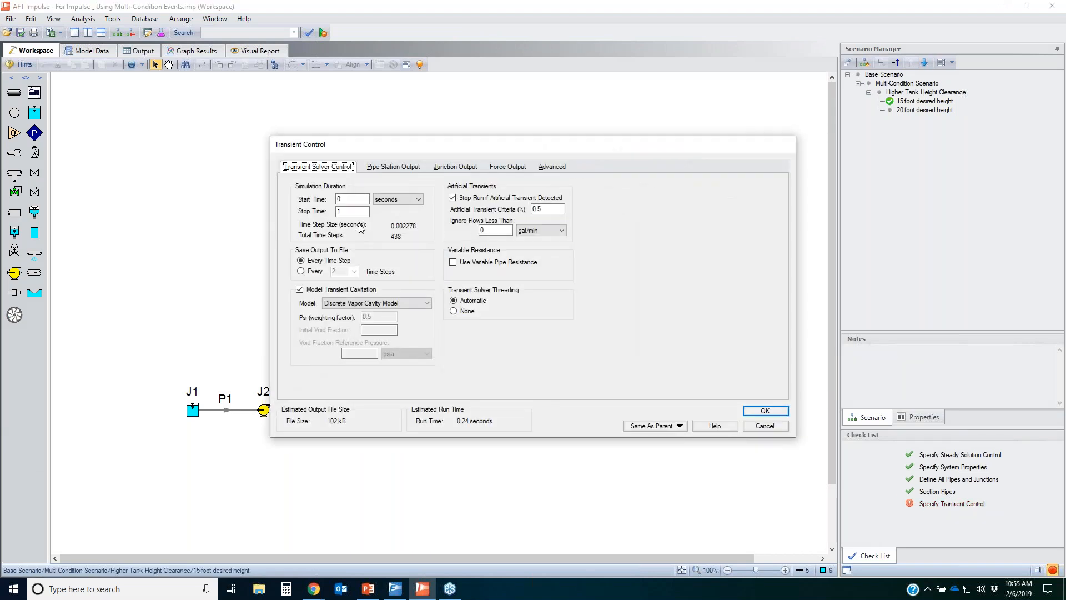
double_click(345, 211)
text(90)
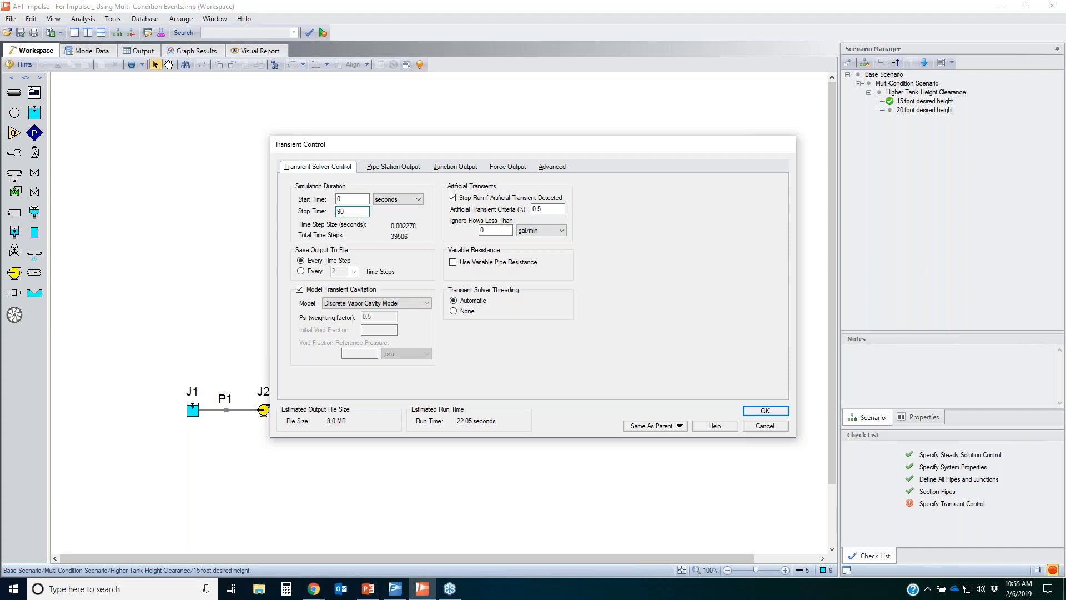
mouse_move(276, 227)
mouse_down()
mouse_move(449, 232)
mouse_move(340, 211)
mouse_up()
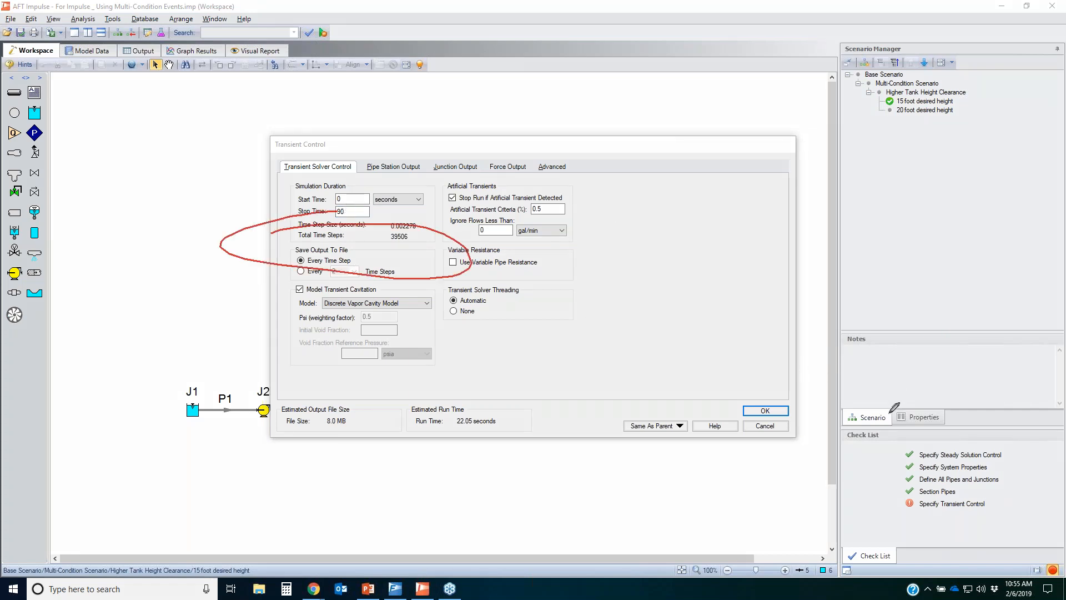
key(Escape)
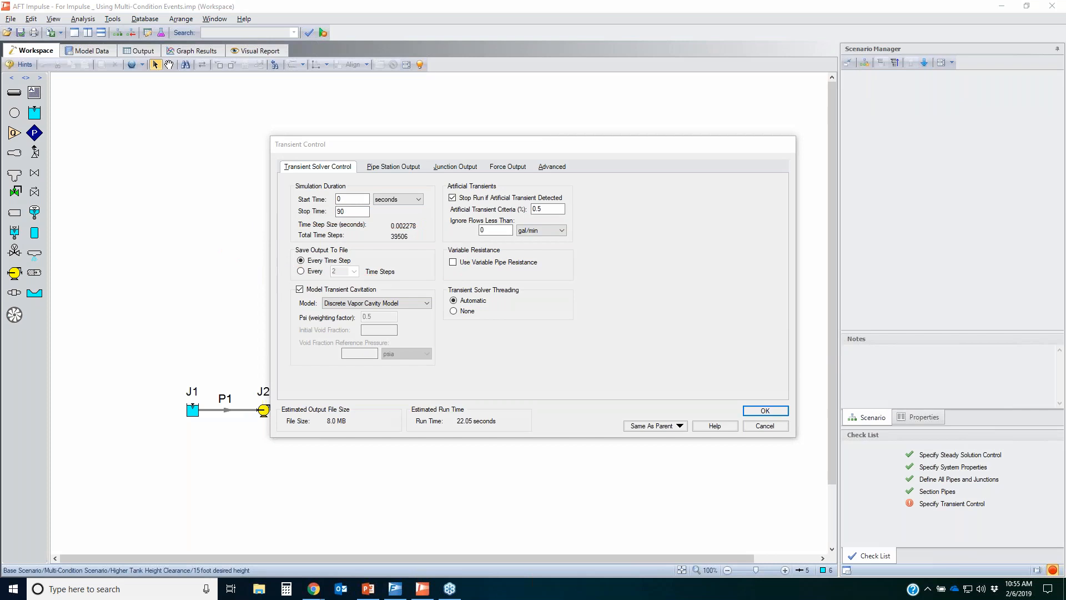
Include all stations of all five pipes in the transient output, check the junction output selection and accept the transient control settings.
click(393, 166)
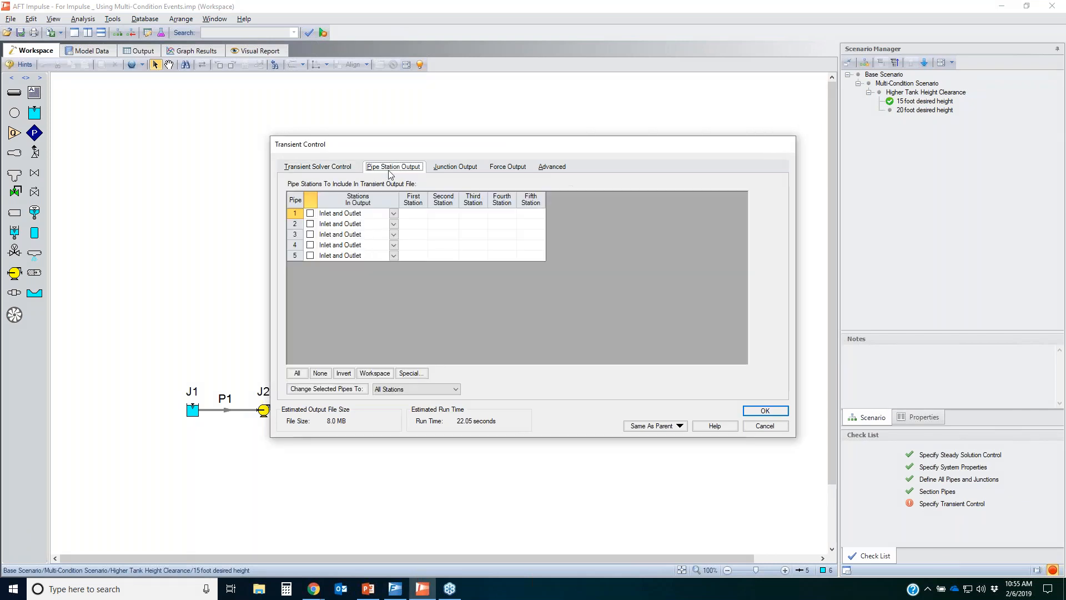
click(297, 373)
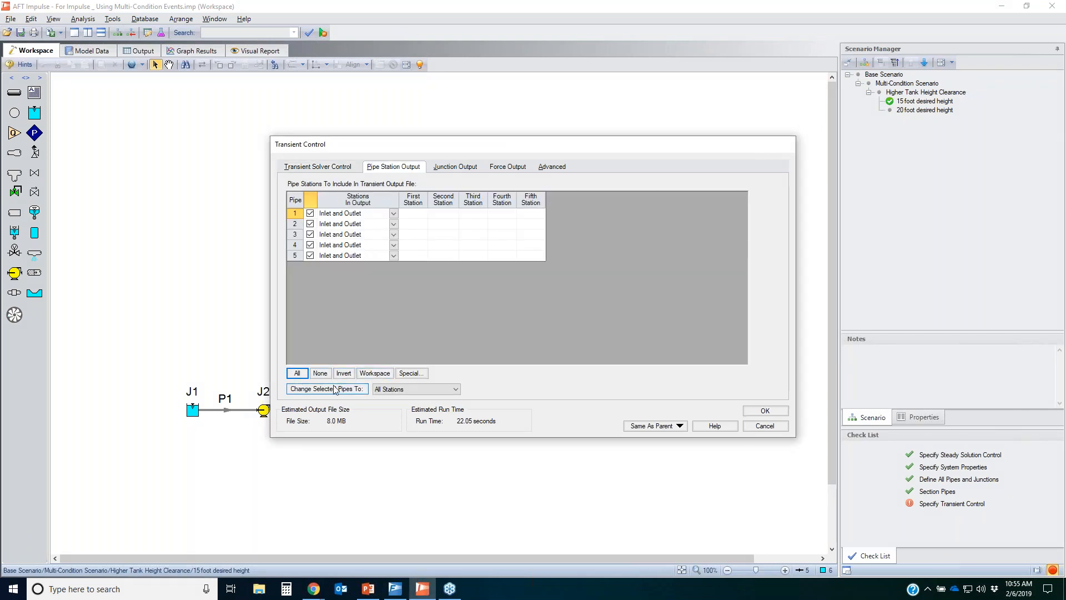
click(328, 389)
click(571, 333)
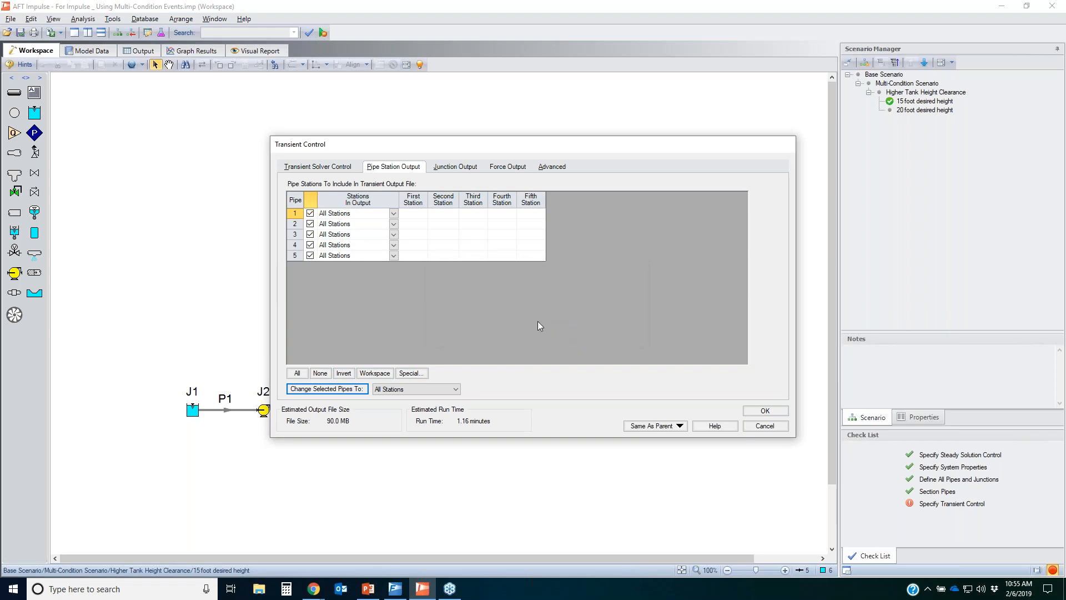
click(455, 167)
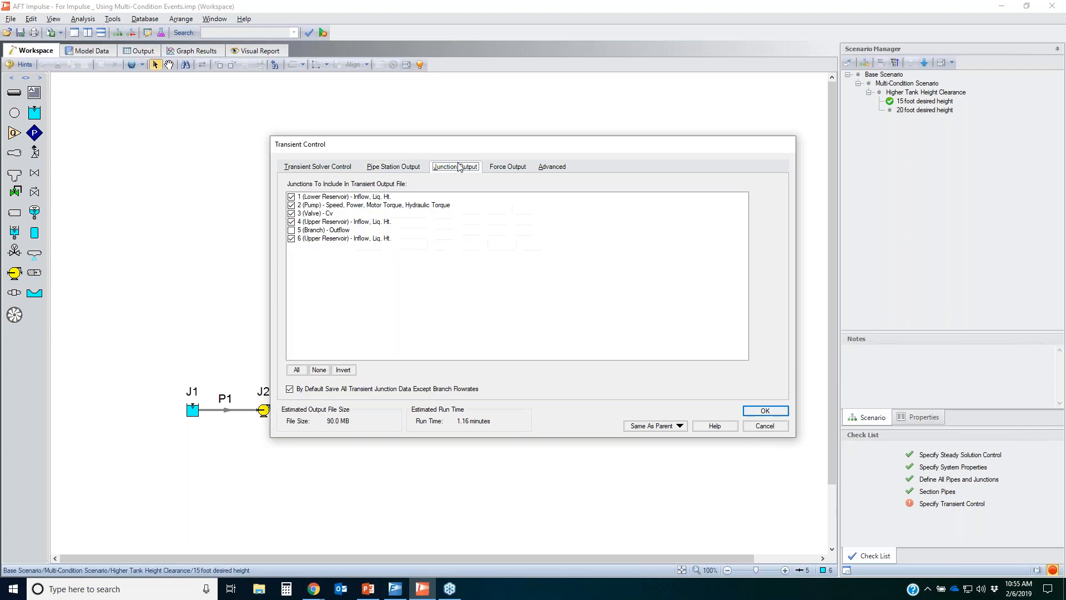
click(313, 167)
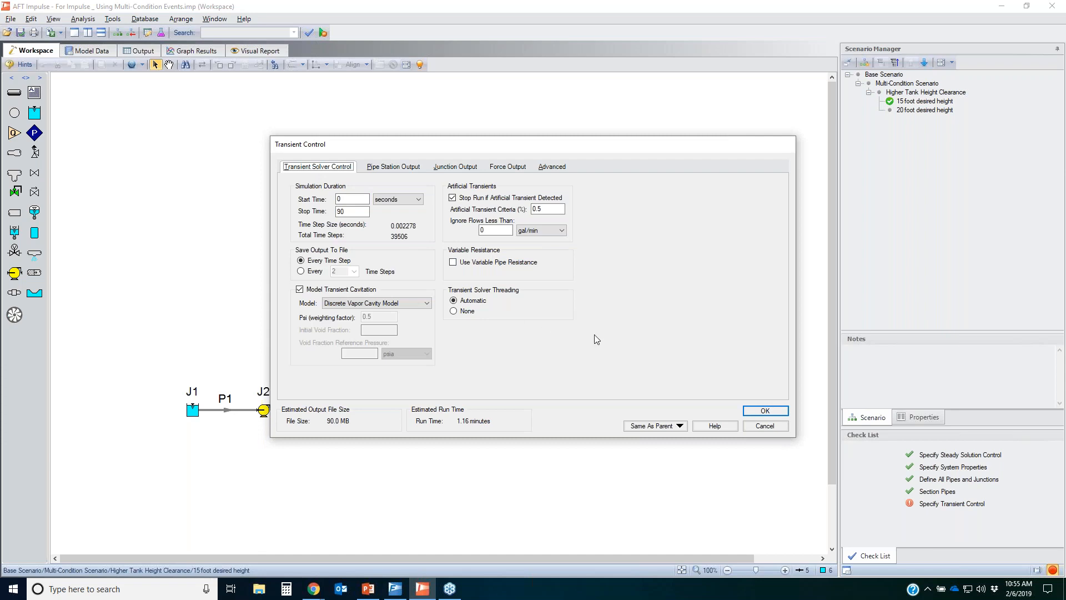
click(470, 169)
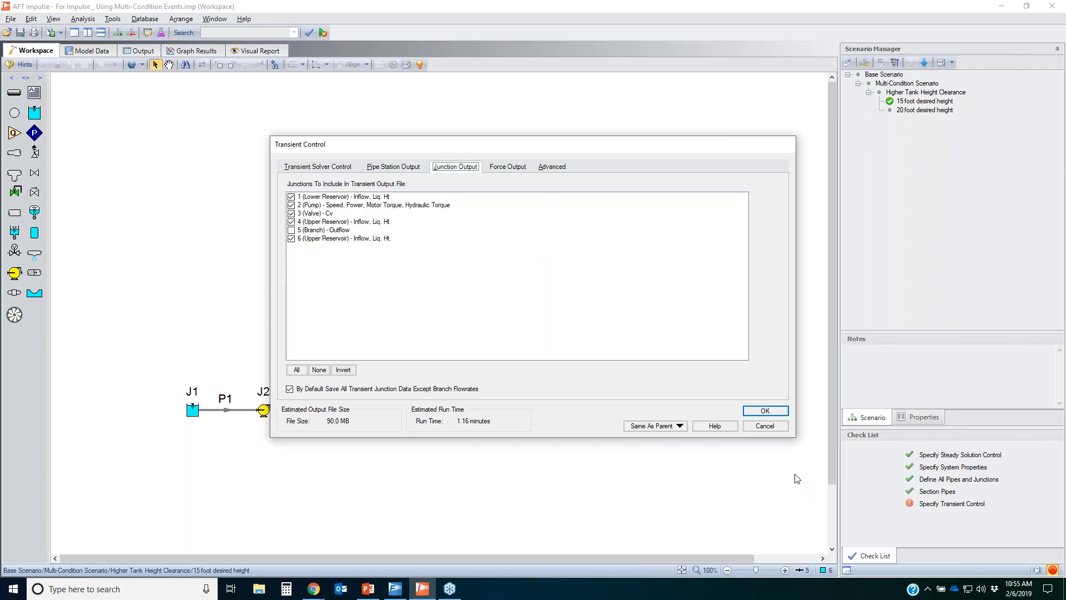
click(765, 412)
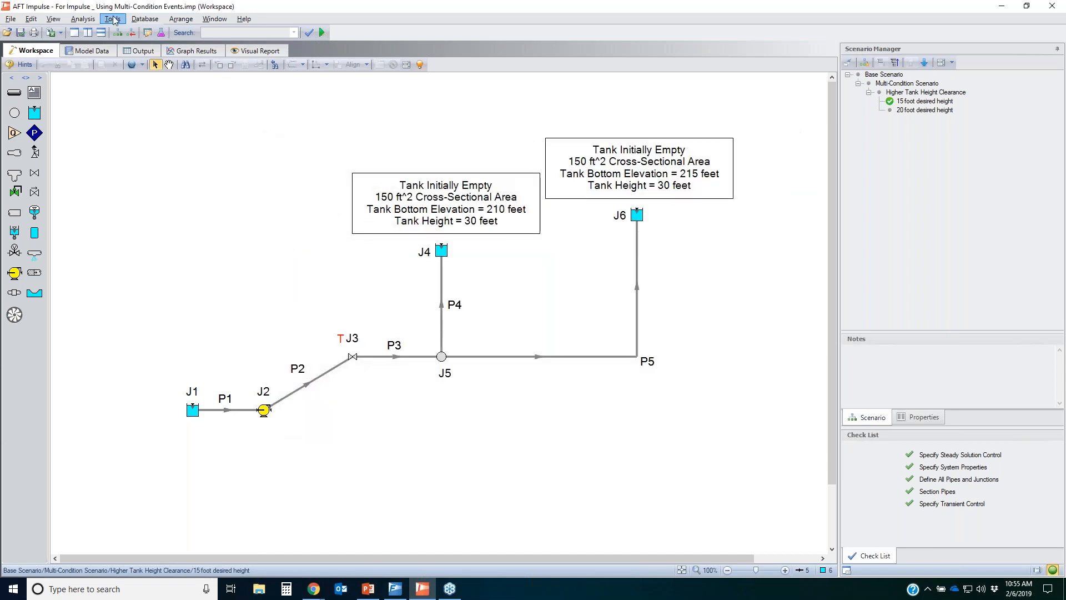
Set the transient output to be saved at an interval of several time steps, accept the settings and run the model.
click(88, 20)
click(110, 97)
click(314, 273)
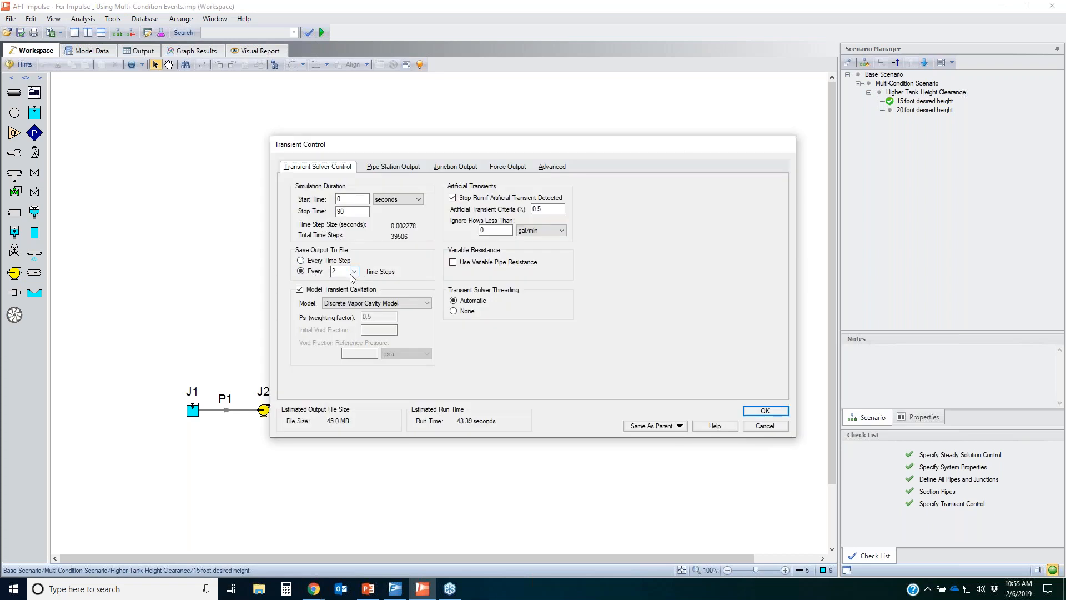
click(353, 271)
click(344, 310)
click(780, 414)
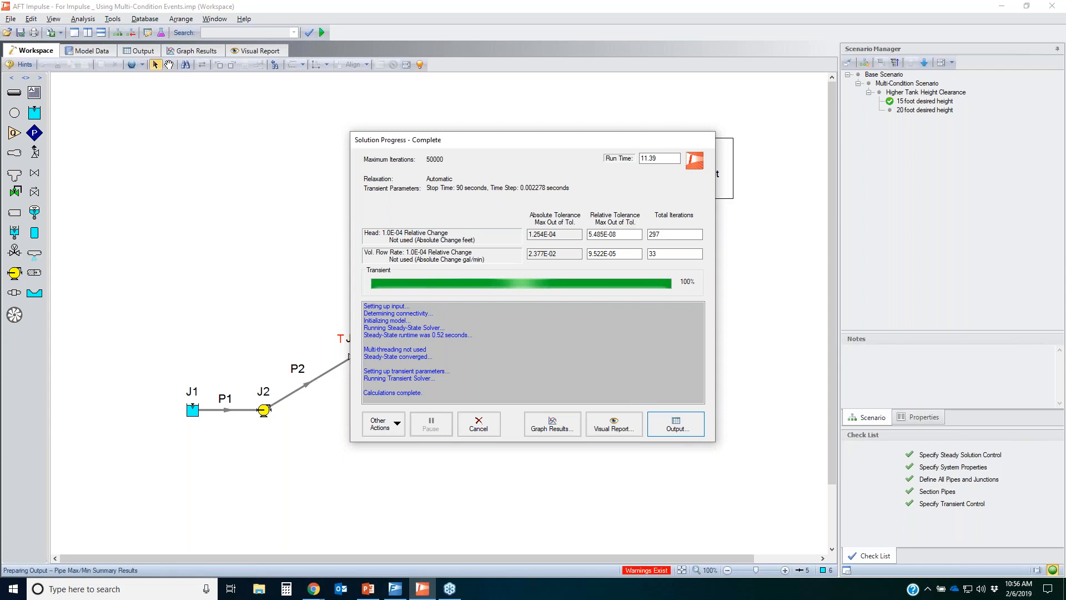
Display the run's output, collapse the junction results and enlarge the text of the transient max/min table.
click(669, 423)
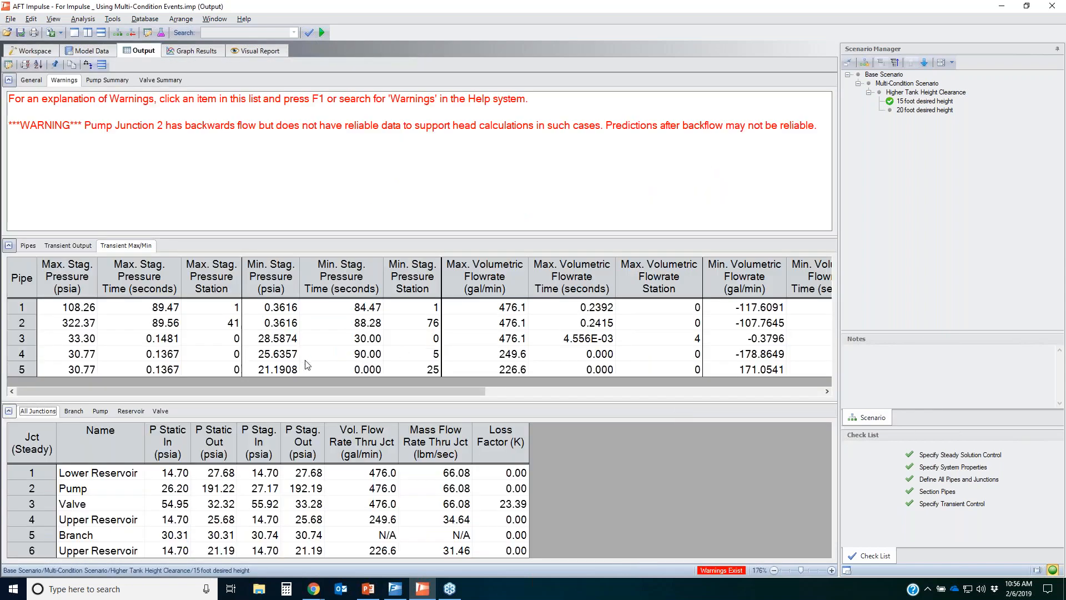
click(9, 412)
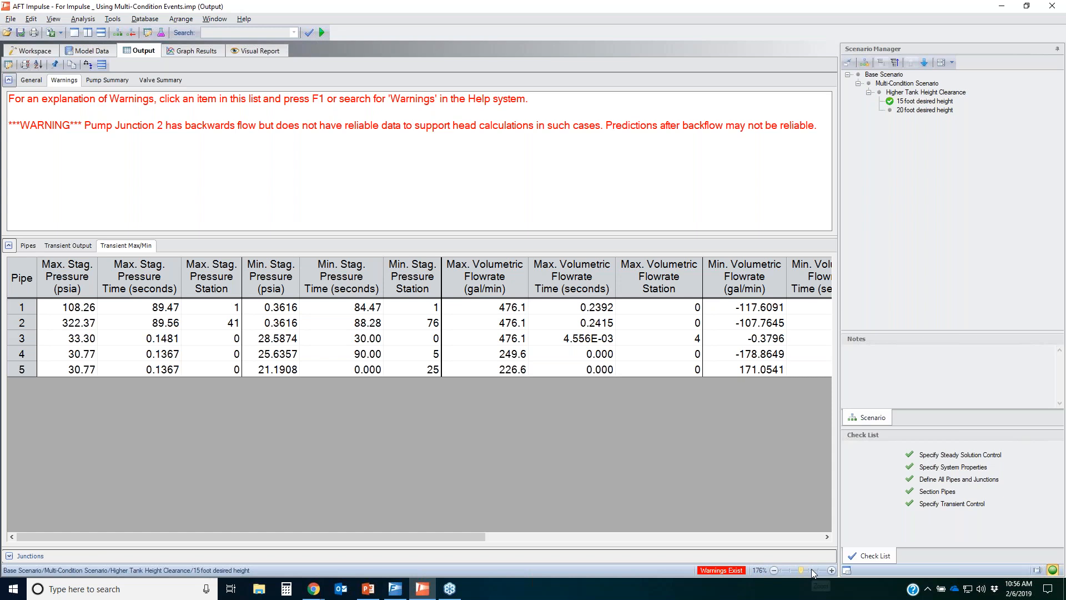
click(811, 570)
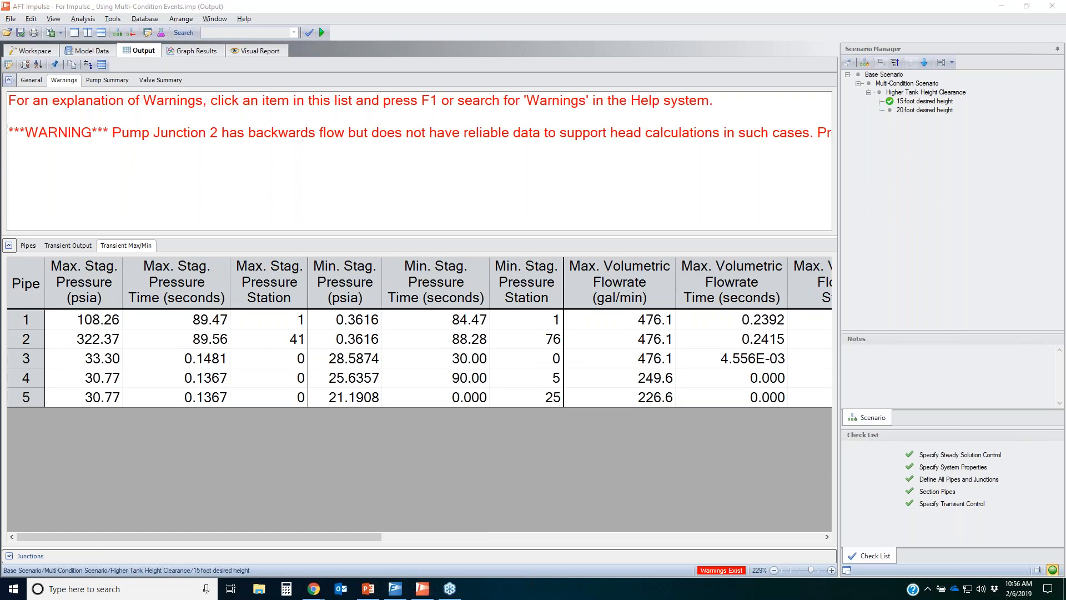
Examine the maximum stagnation pressures of pipes 1 and 2 in the transient max/min summary.
mouse_move(9, 256)
mouse_down()
mouse_move(678, 412)
mouse_move(222, 167)
mouse_move(503, 236)
mouse_up()
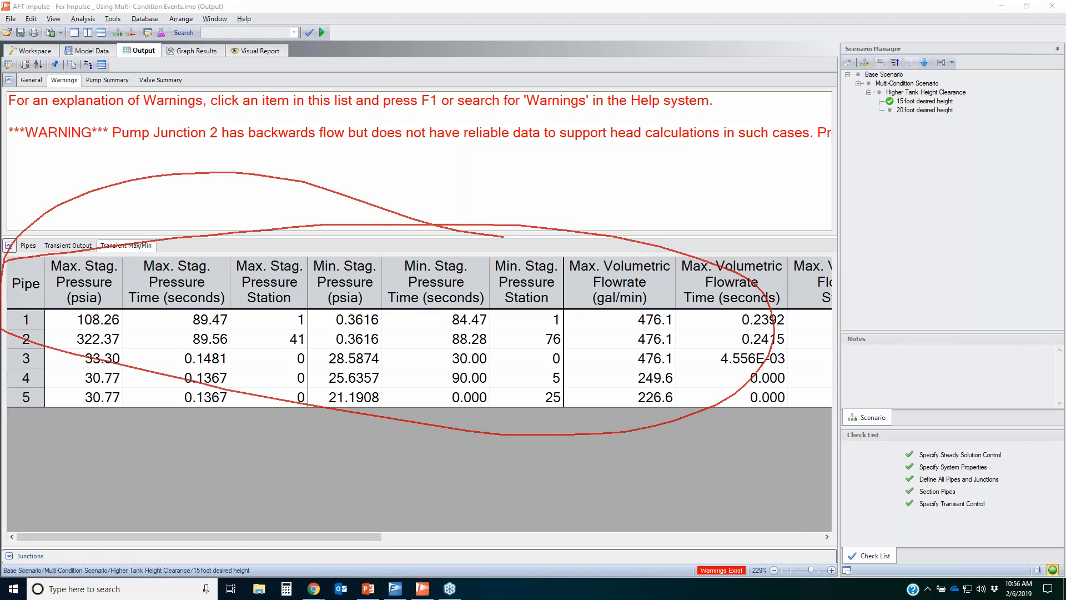
mouse_move(6, 319)
mouse_down()
mouse_move(130, 318)
mouse_move(47, 346)
mouse_move(8, 316)
mouse_up()
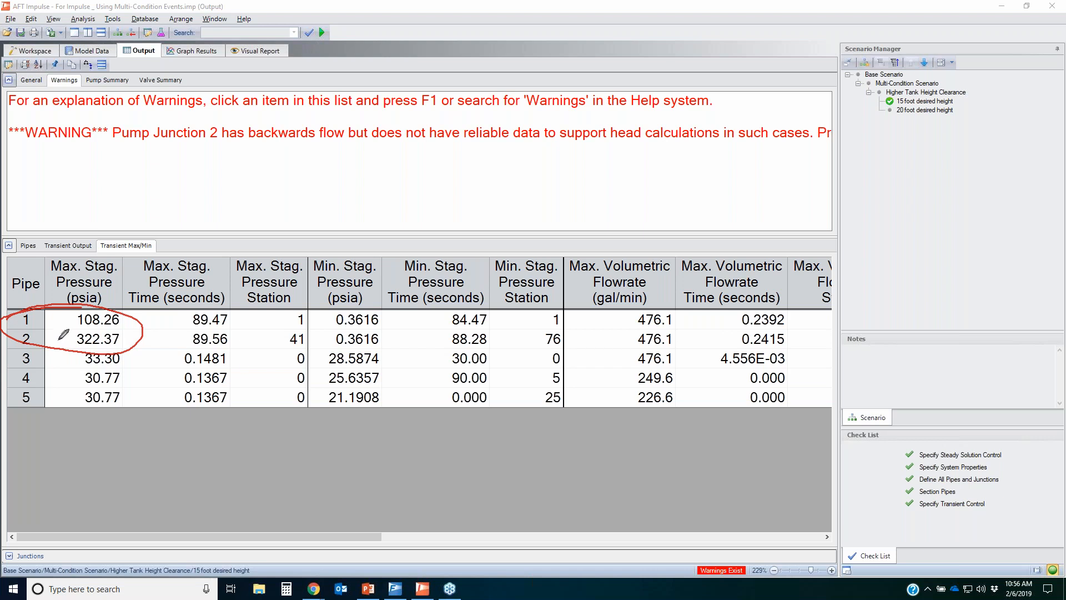
mouse_move(52, 336)
mouse_down()
mouse_move(126, 341)
mouse_move(60, 346)
mouse_up()
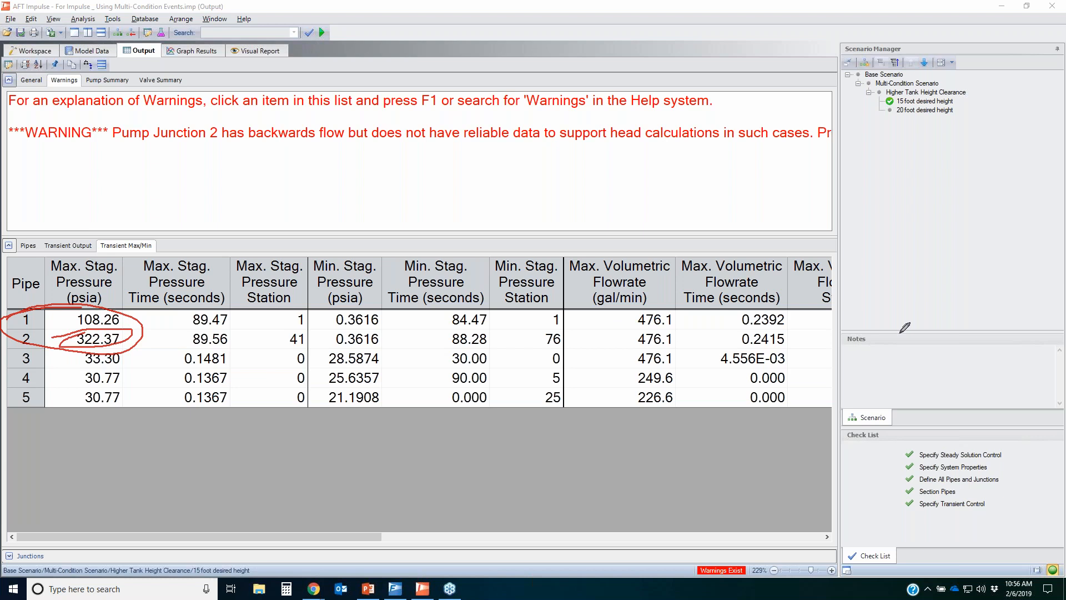
key(Escape)
click(10, 344)
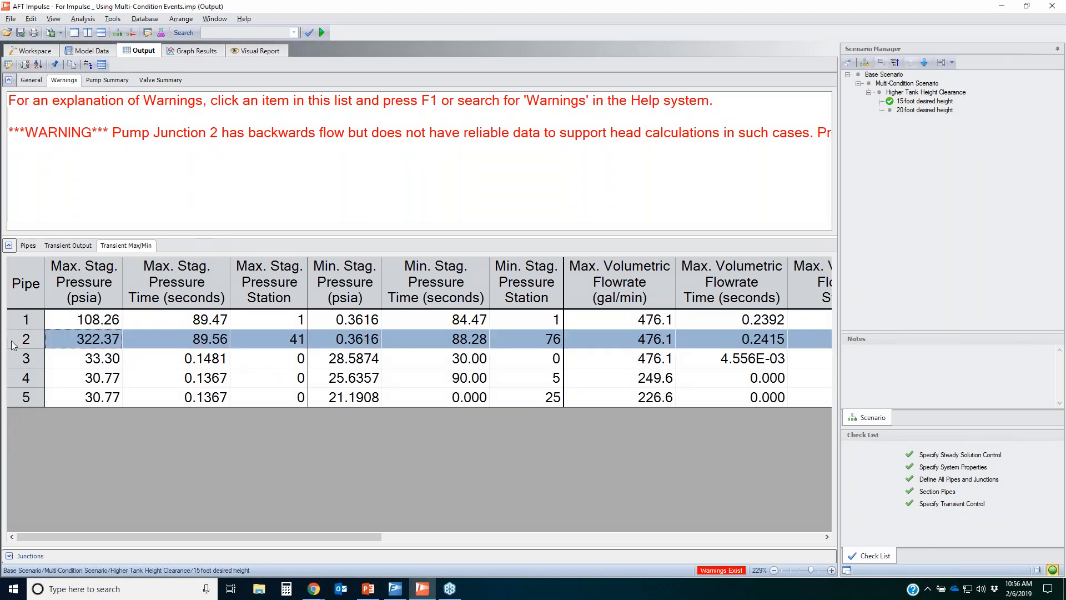
Locate pipe P2 in the workspace model and check its maximum stagnation pressure and the station where it occurs in the output.
click(33, 51)
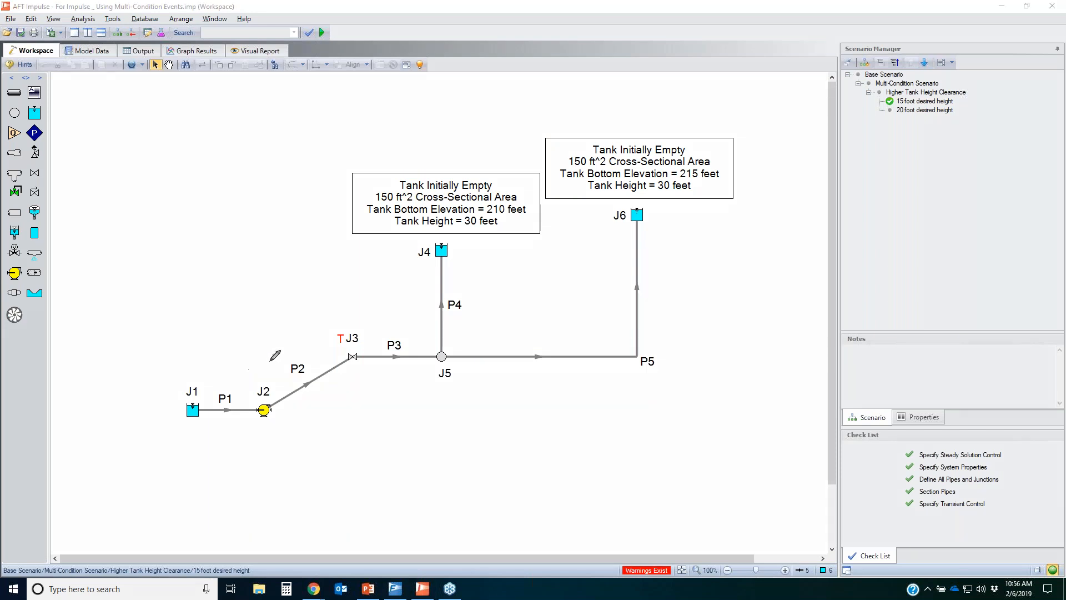
mouse_move(280, 356)
mouse_down()
mouse_move(276, 383)
mouse_move(273, 358)
mouse_up()
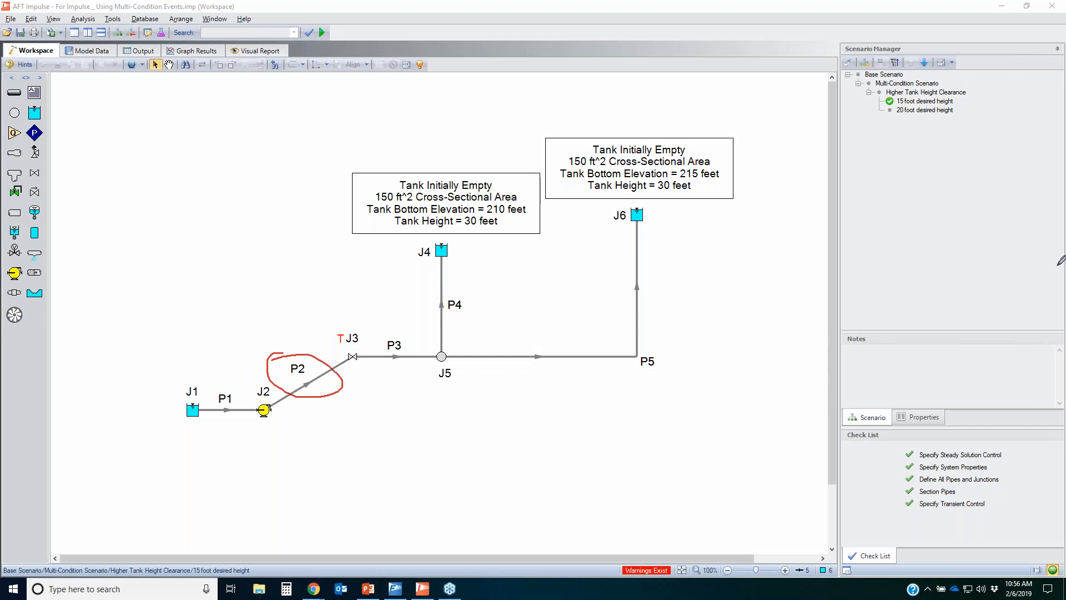
key(Escape)
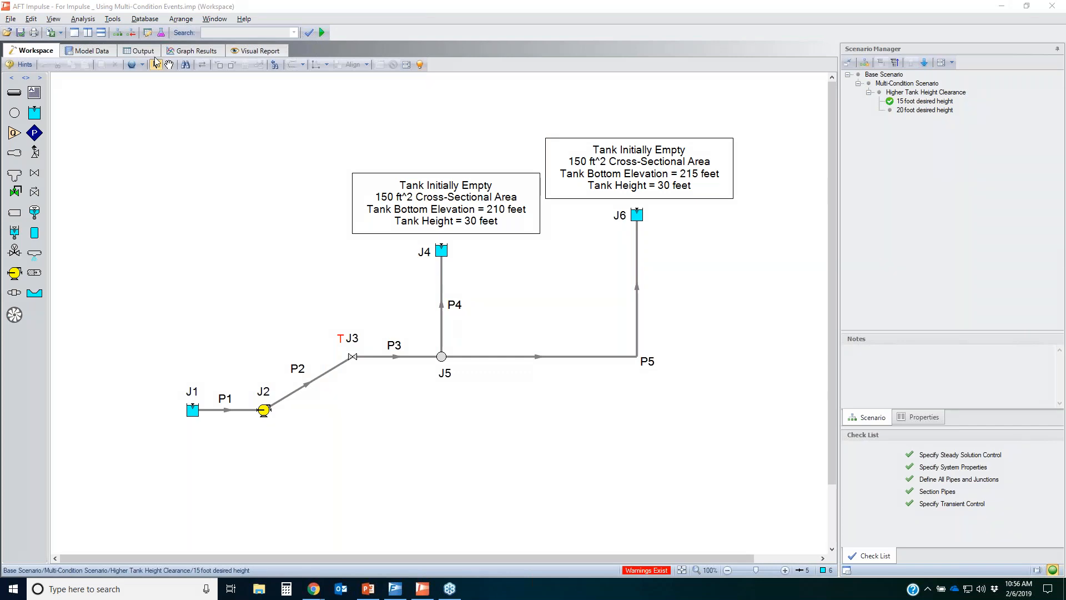
click(125, 53)
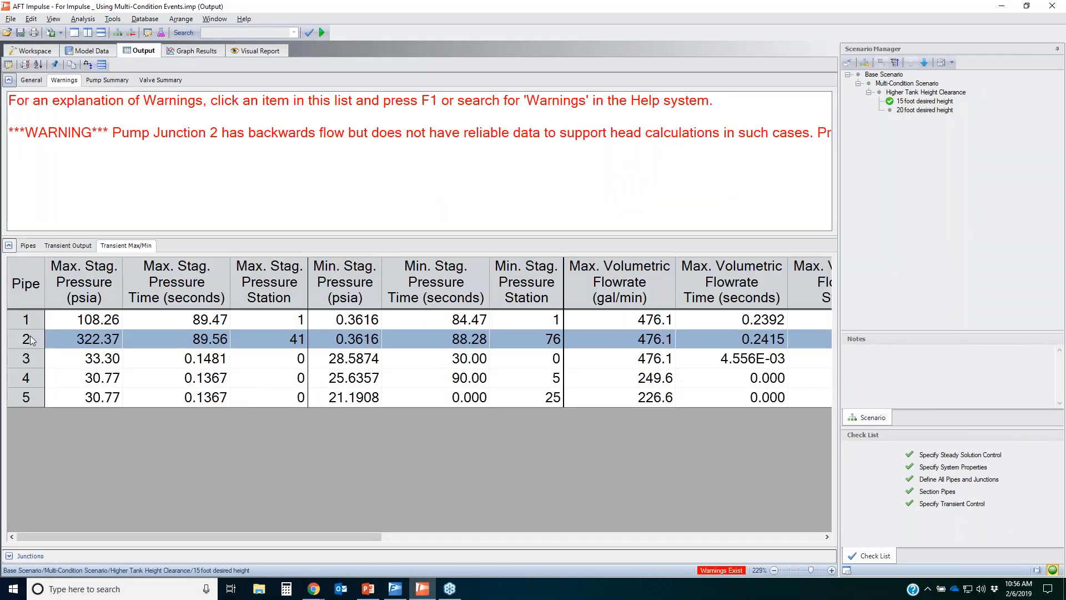
click(89, 339)
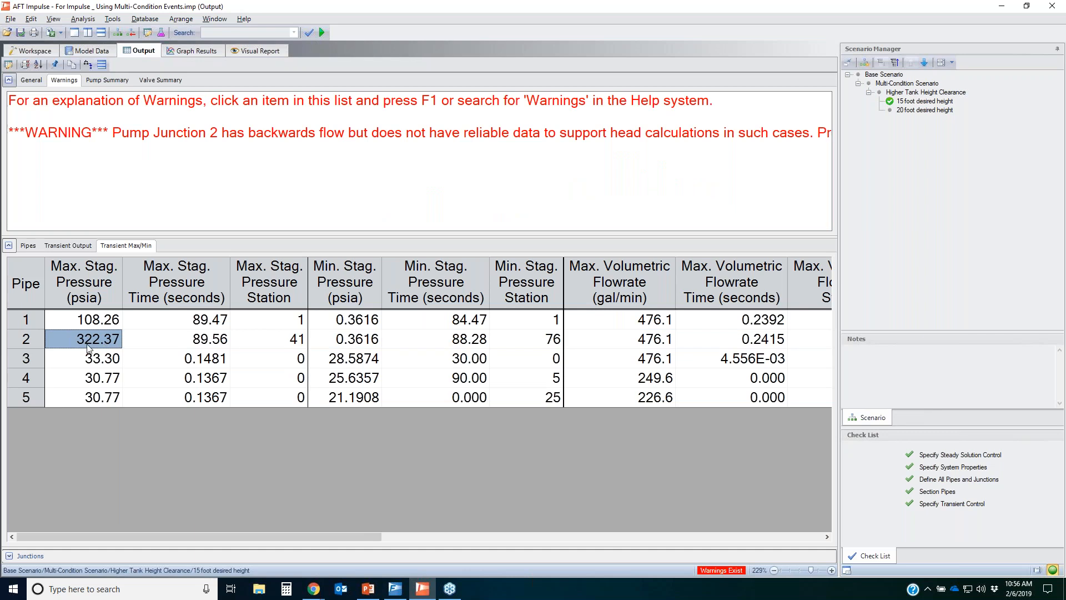
click(279, 344)
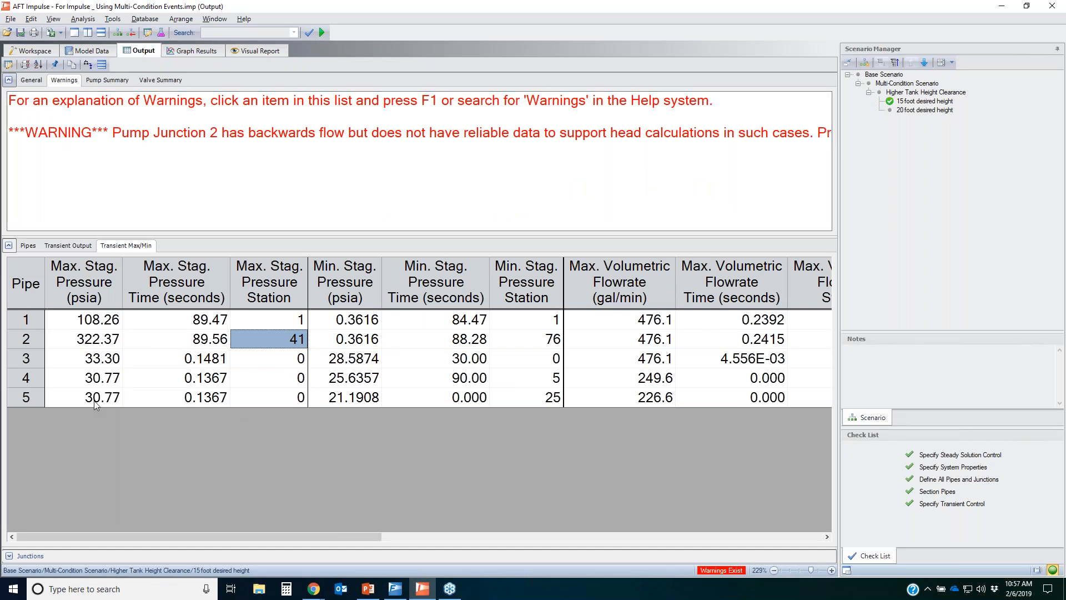
click(32, 342)
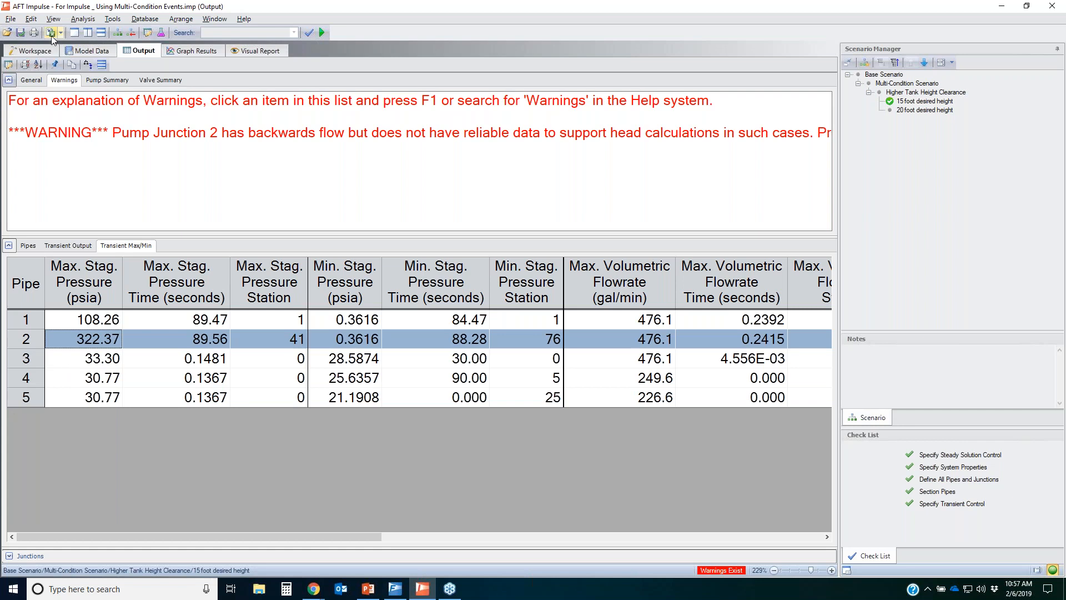
Set the max/min transient table contents to Detailed in the output control and accept the settings.
click(9, 65)
click(458, 133)
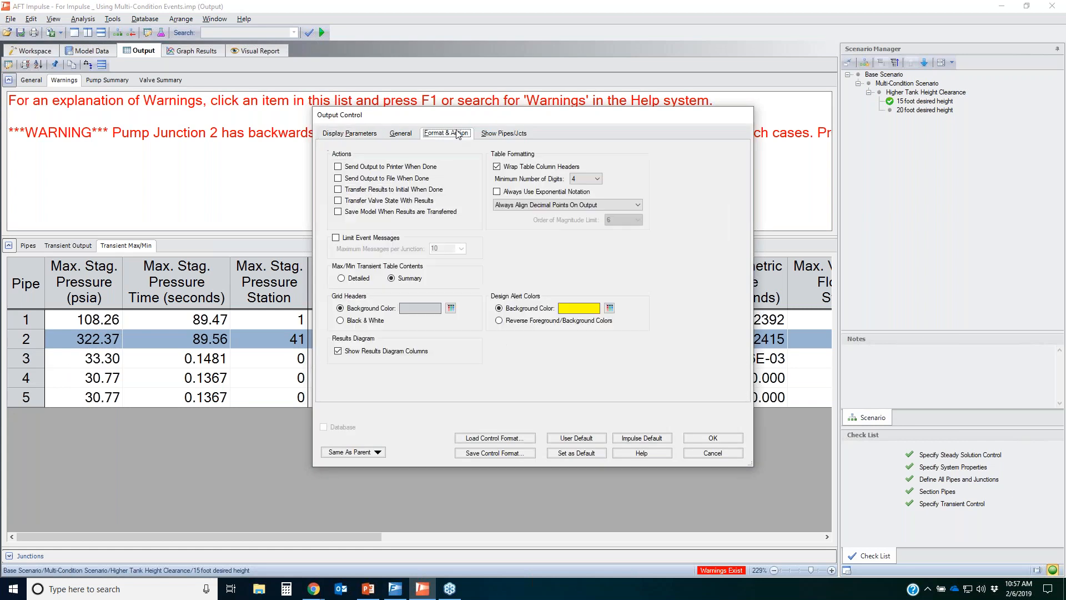
click(357, 279)
click(725, 438)
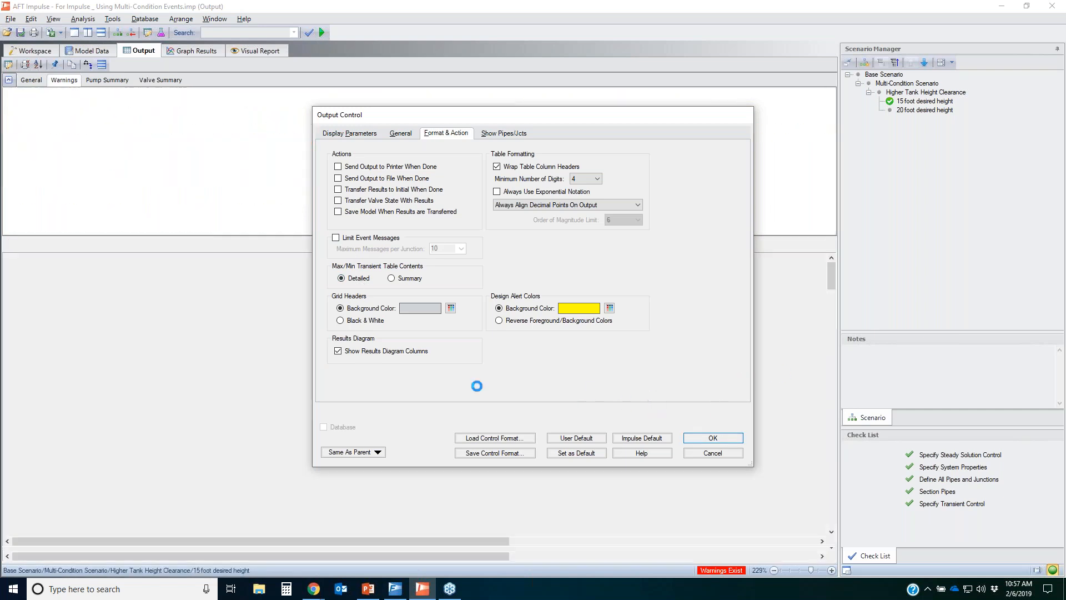
Review pipe 2's pressures station by station, checking station 41 and the outlet at station 98.
scroll(145, 410, down, 15)
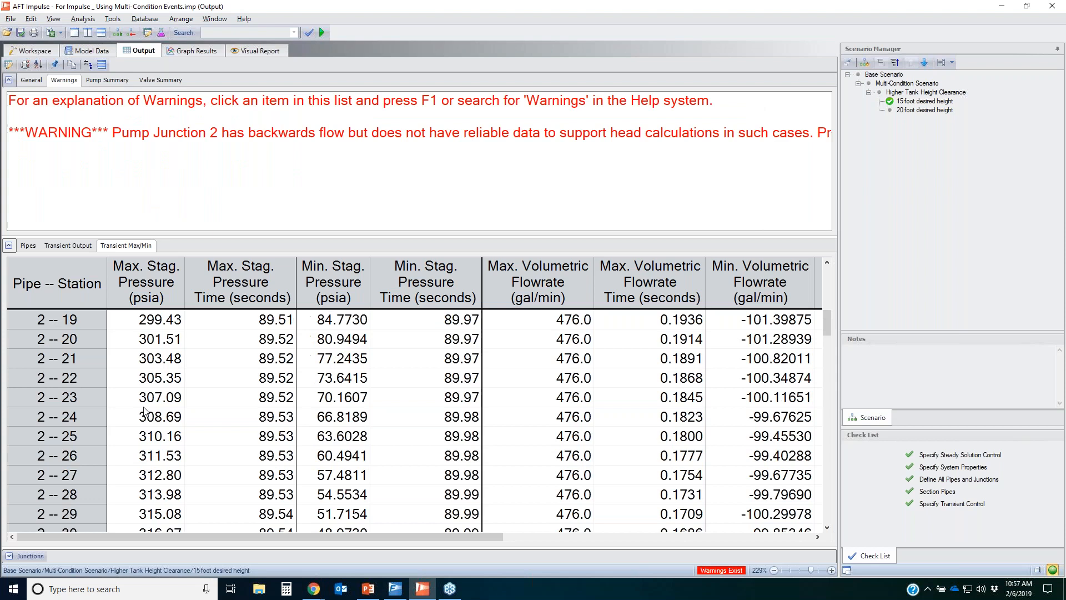
scroll(139, 417, up, 4)
scroll(128, 417, down, 2)
click(78, 343)
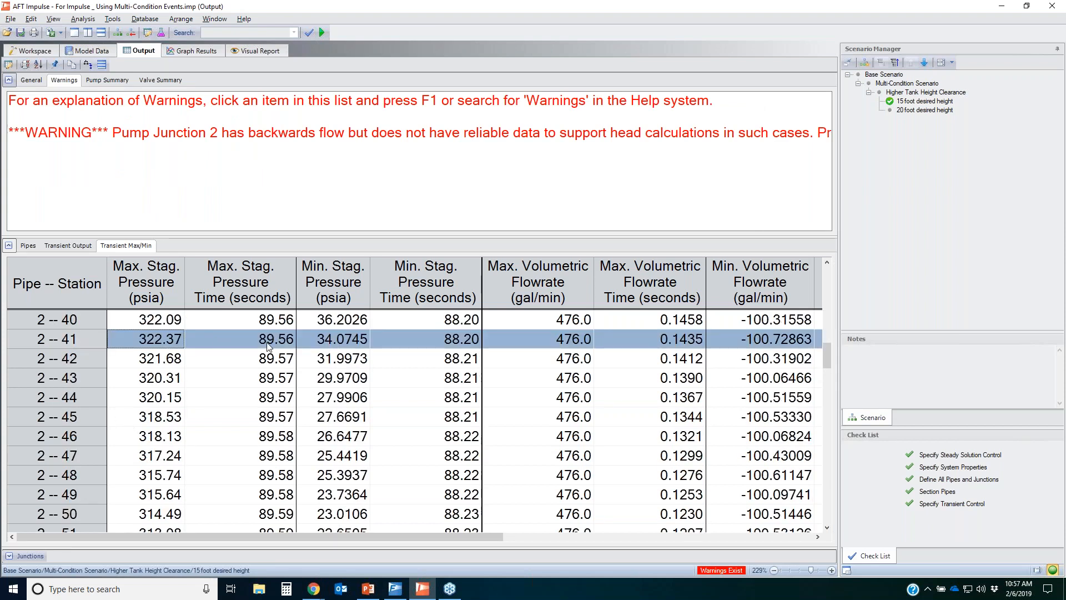
scroll(203, 430, down, 2)
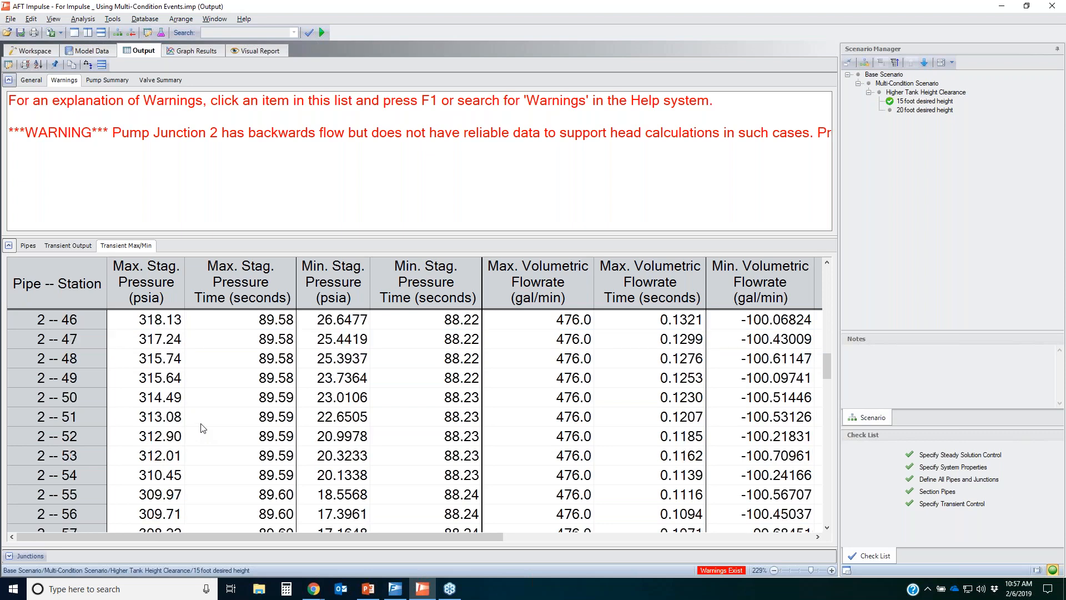
scroll(203, 428, down, 15)
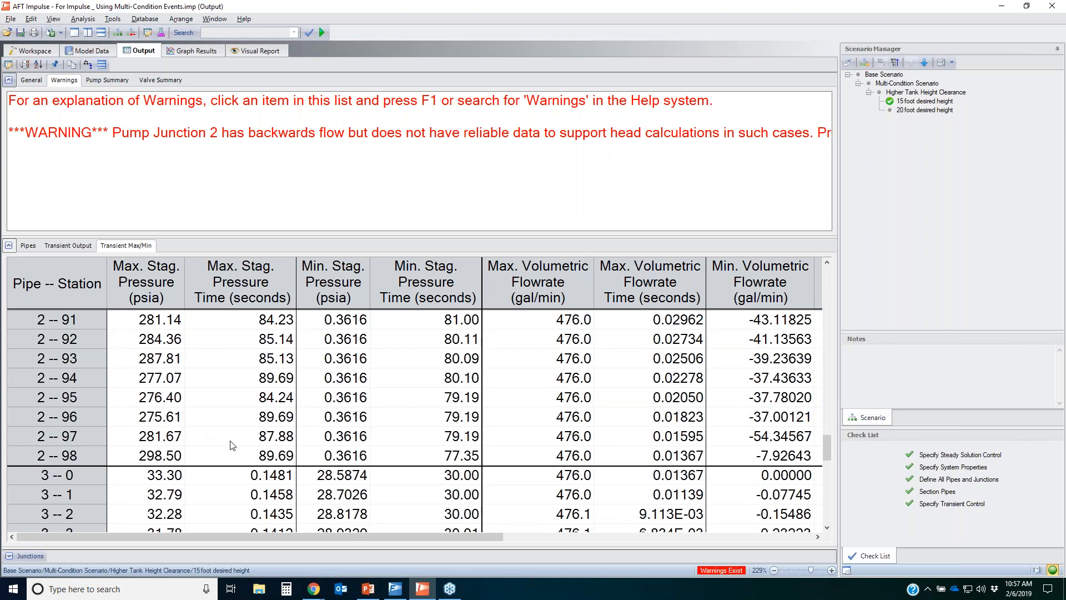
scroll(187, 436, up, 5)
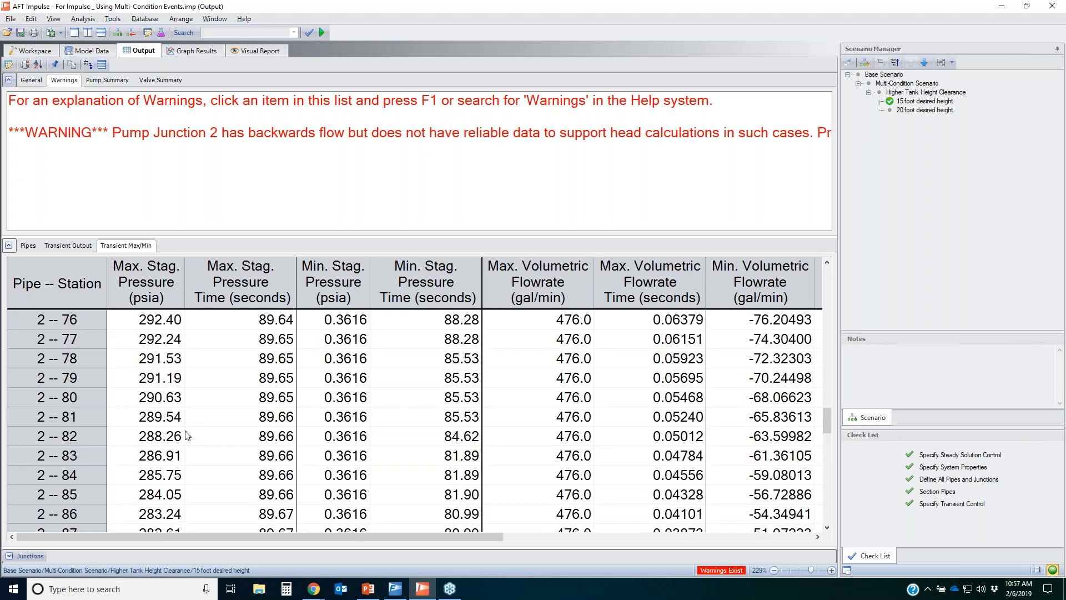
scroll(167, 439, down, 5)
click(176, 455)
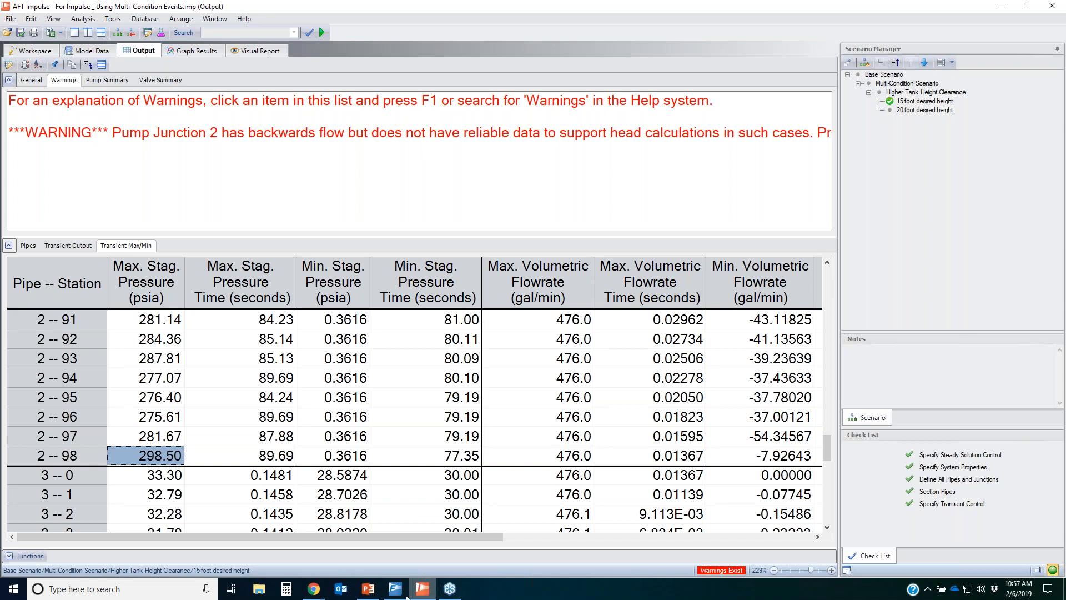
Generate a transient static pressure graph for the pipes connected to valve J3 from the workspace.
mouse_move(408, 595)
click(29, 51)
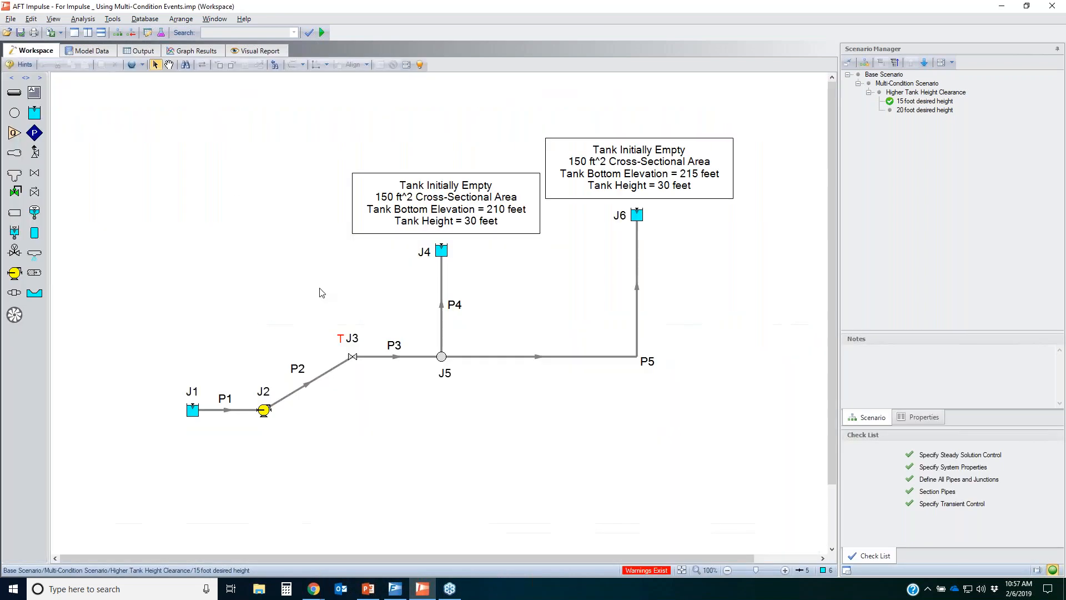
click(350, 358)
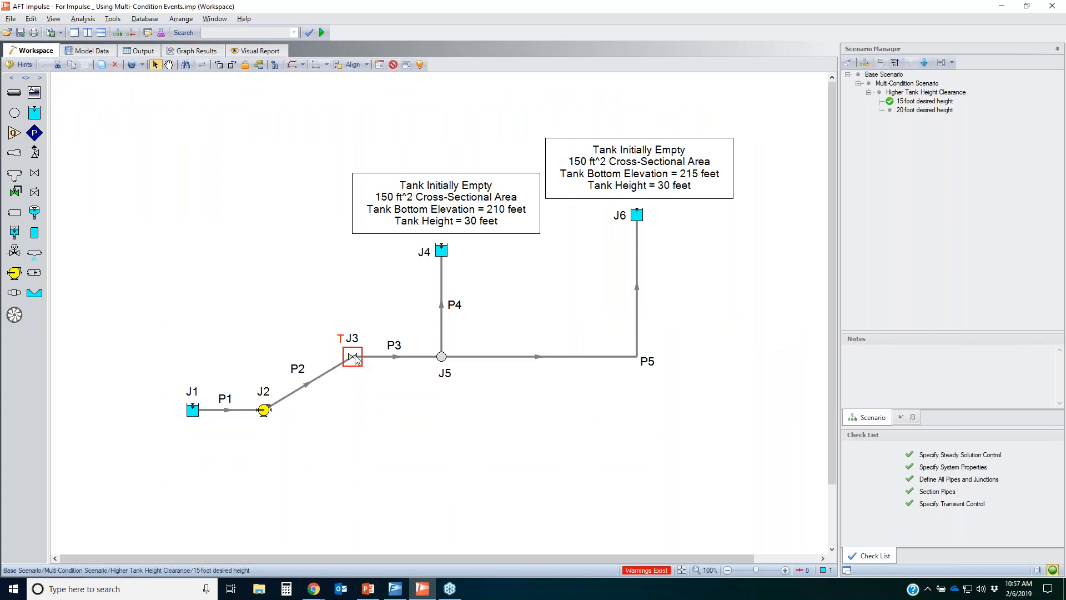
right_click(354, 358)
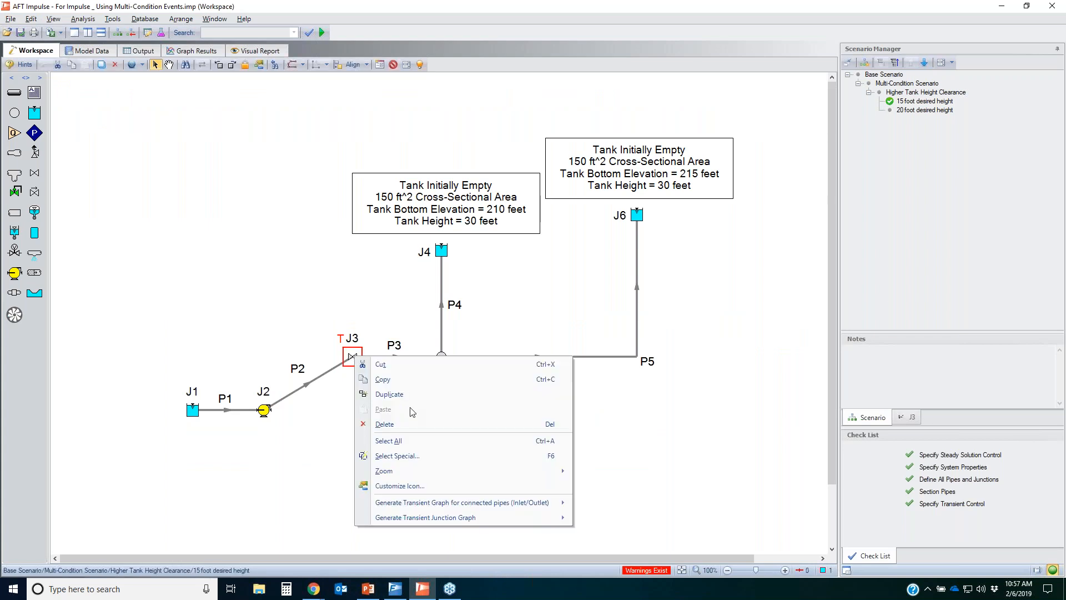
mouse_move(422, 506)
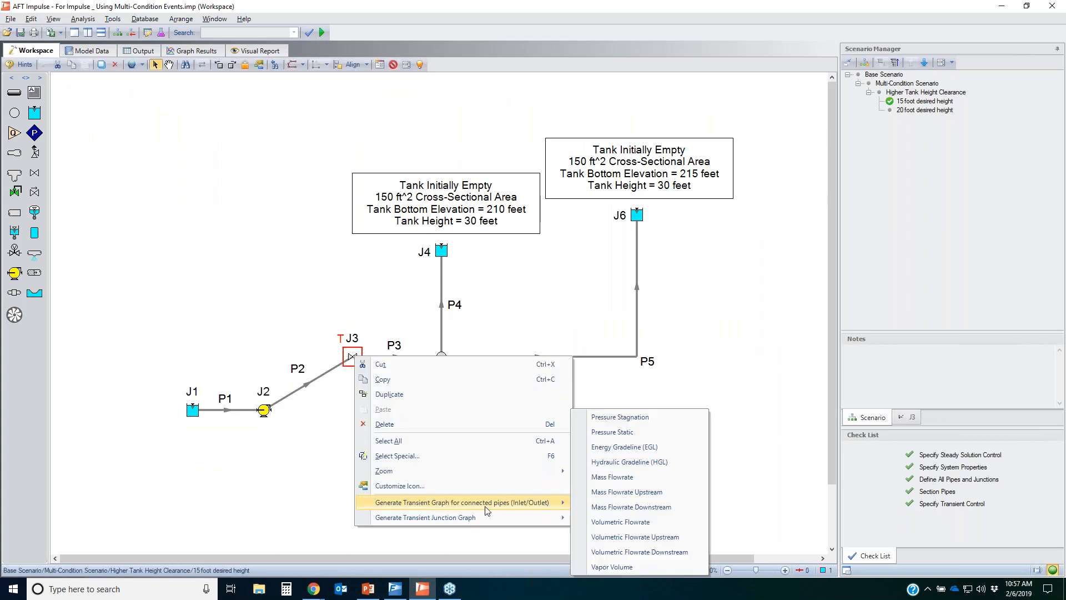
click(630, 430)
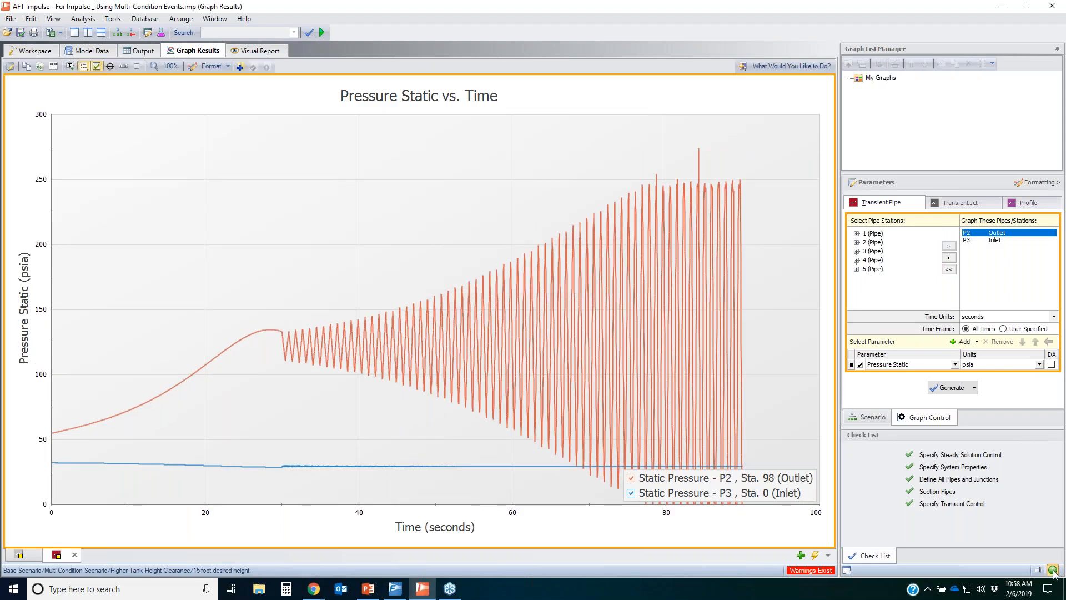
Hide the check list and inspect the static pressure curves at J3 around the valve closure, tracing values with the graph's cross hair.
click(1052, 570)
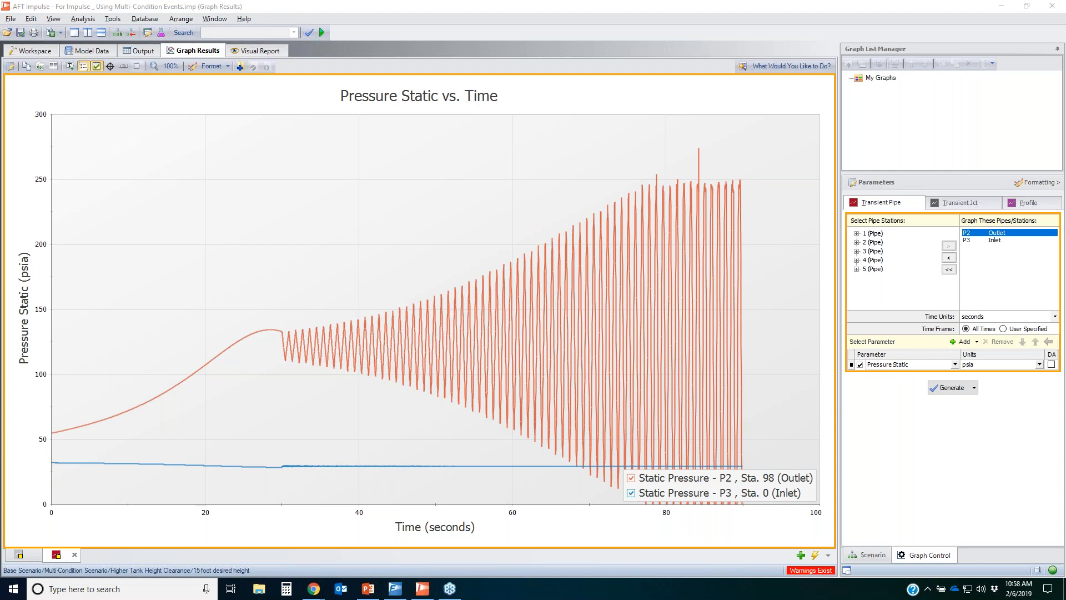
mouse_move(278, 519)
mouse_down()
mouse_move(298, 366)
mouse_move(298, 96)
mouse_up()
drag(243, 326, 271, 308)
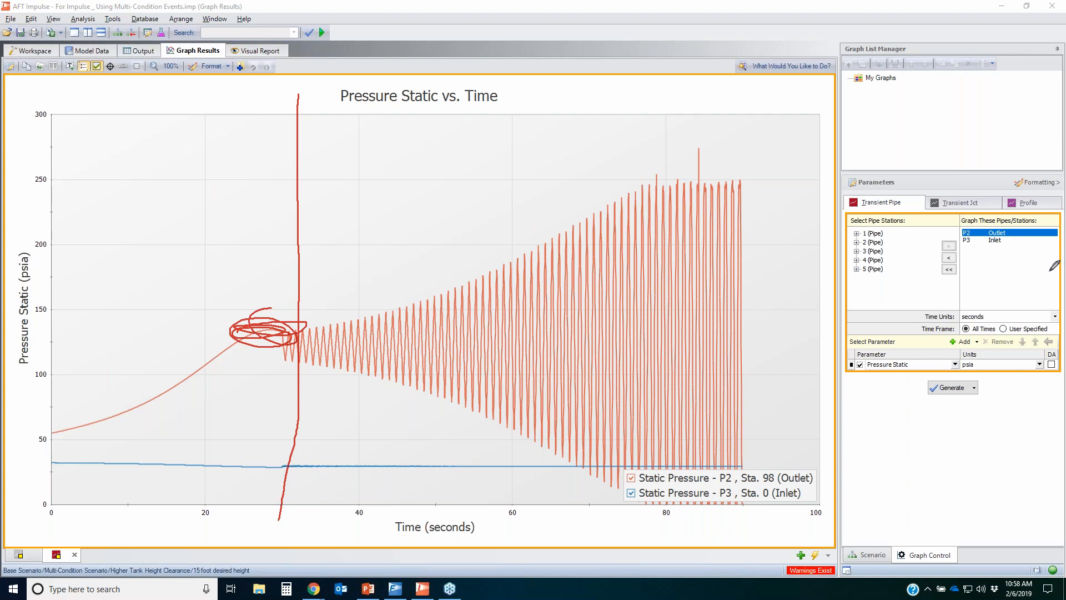
key(Escape)
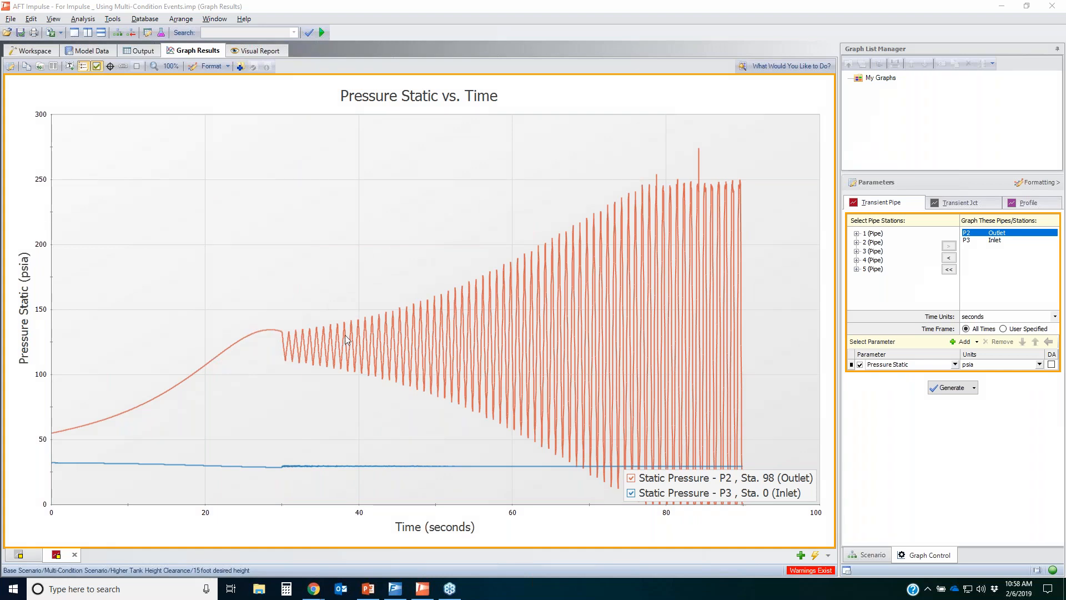
click(109, 66)
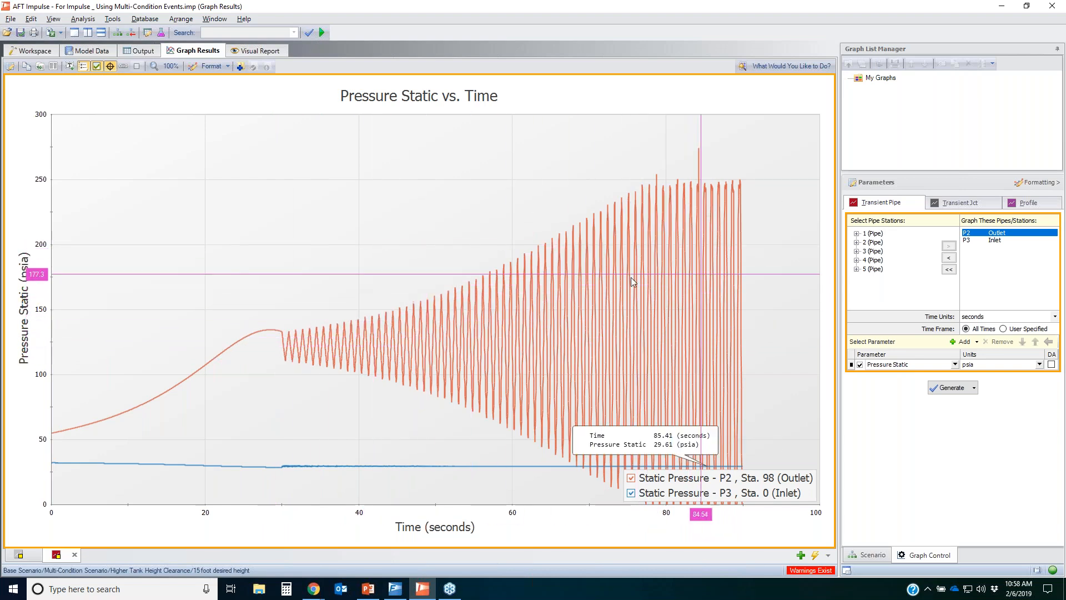
Generate a transient static pressure graph for the pipes connected to pump J2 from the workspace.
click(31, 51)
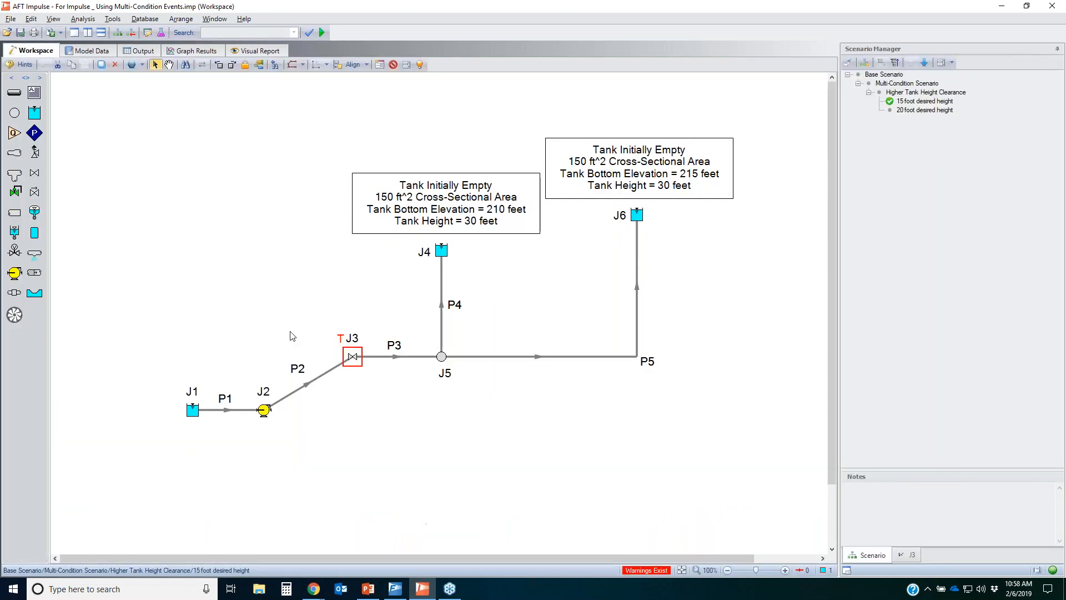
right_click(264, 413)
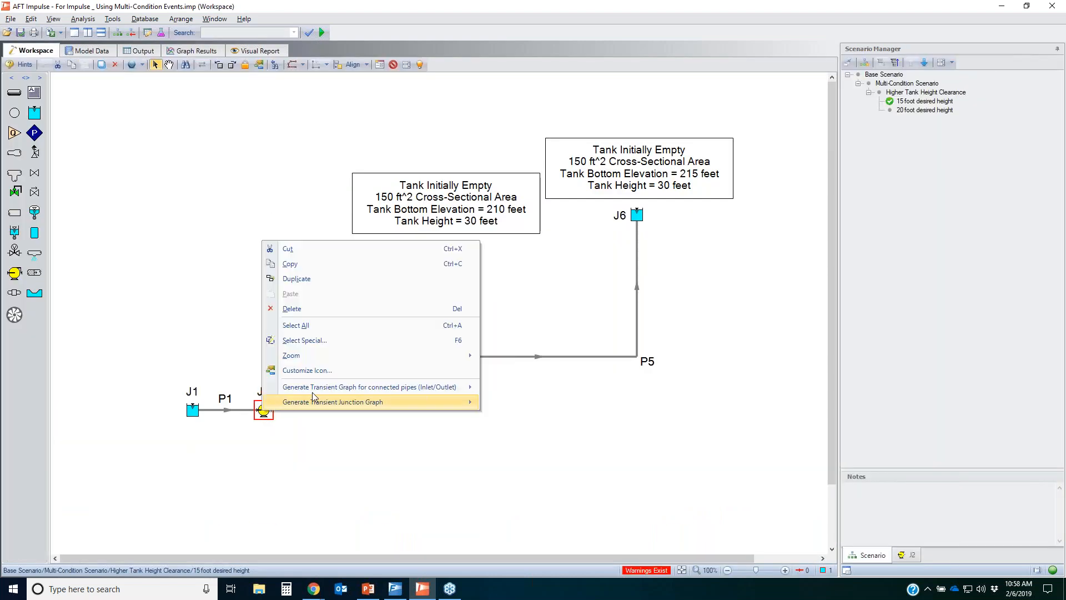
mouse_move(345, 386)
click(519, 402)
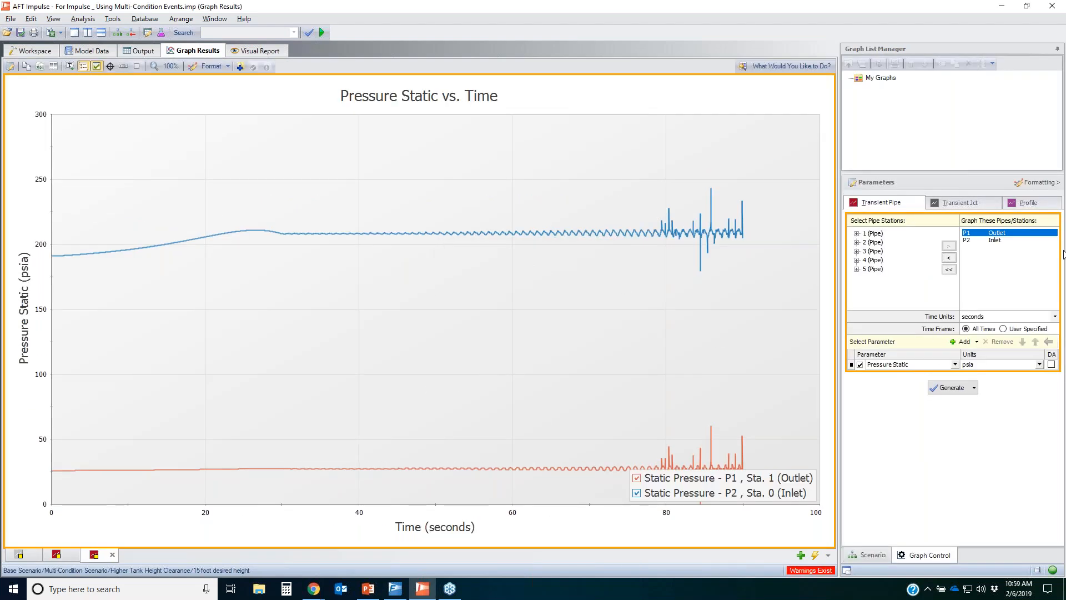
click(1065, 254)
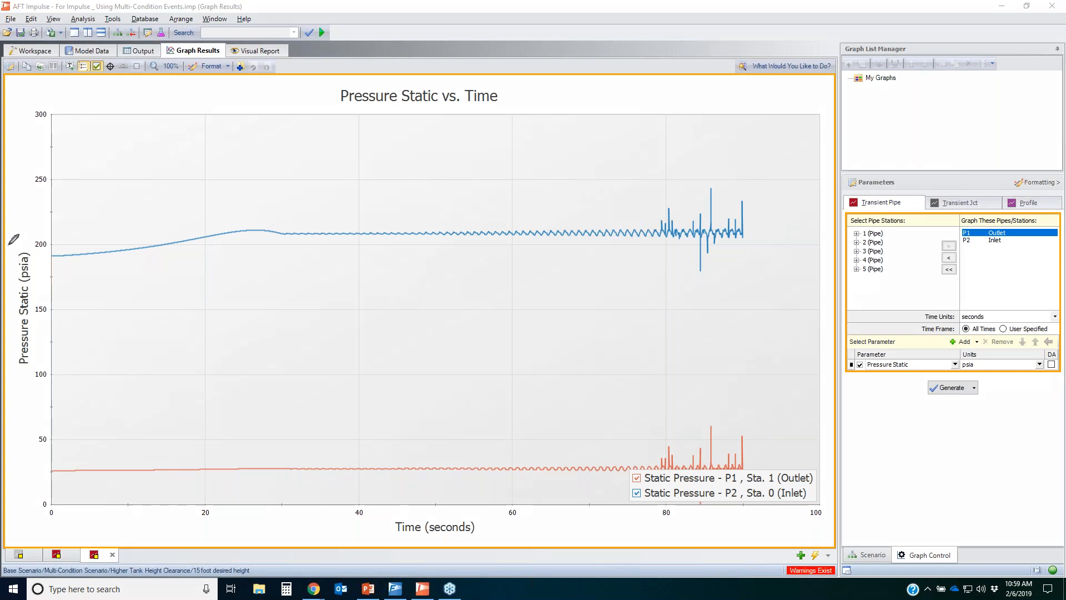
Highlight the P2 inlet static pressure curve with freehand marks over the whole run and clear the marks.
mouse_move(53, 246)
mouse_down()
mouse_move(119, 303)
mouse_move(232, 185)
mouse_move(274, 180)
mouse_up()
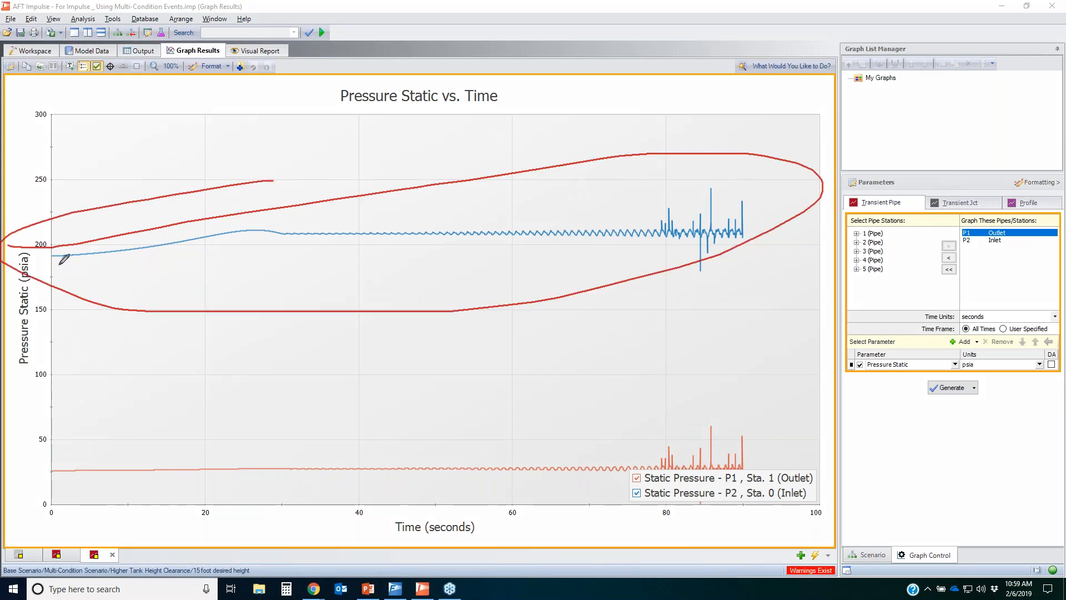
mouse_move(44, 257)
mouse_down()
mouse_move(282, 227)
mouse_move(748, 216)
mouse_up()
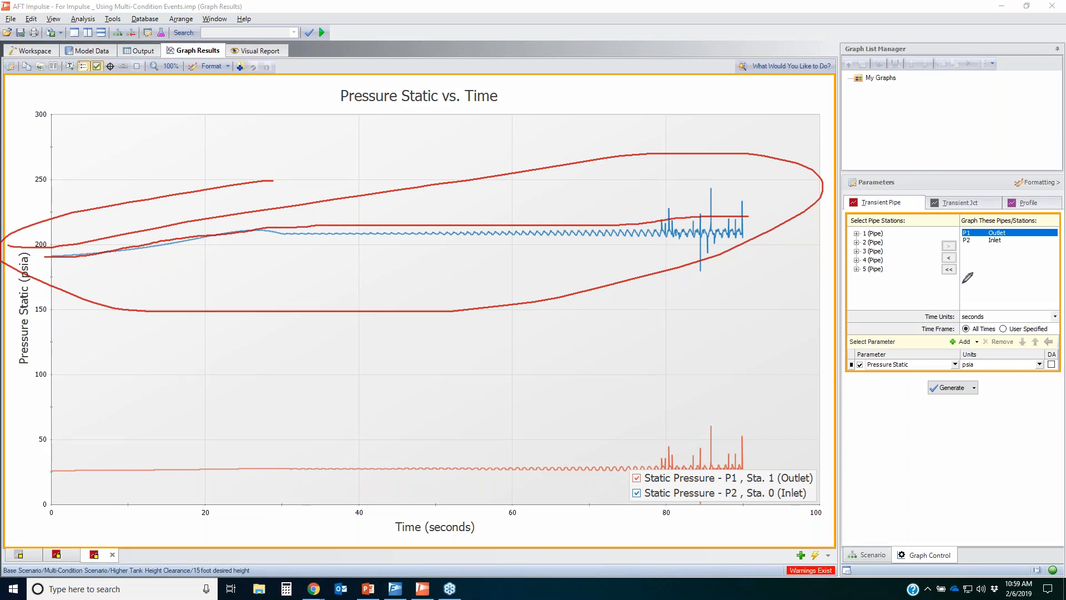
key(Escape)
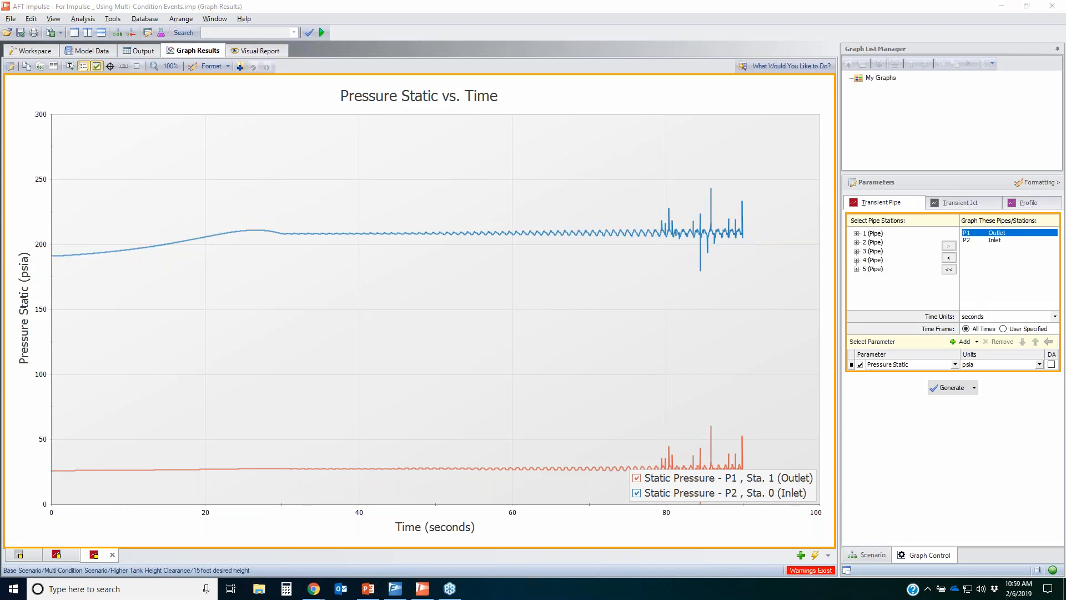
Set up a single-path profile graph in a new graph tab, using pipes P1 through P4 selected in the workspace.
click(43, 50)
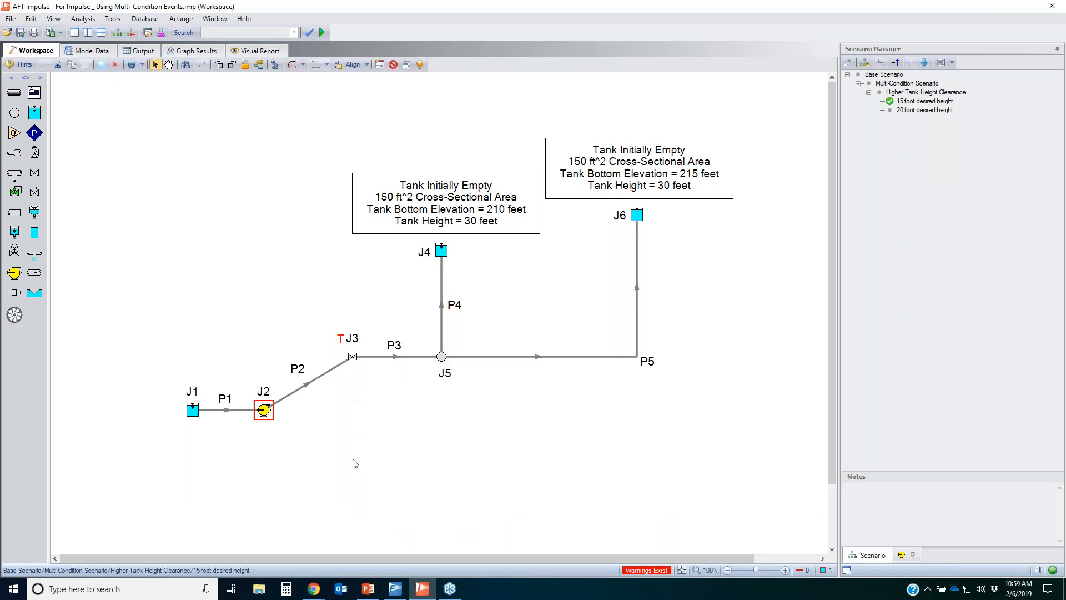
drag(400, 436, 209, 307)
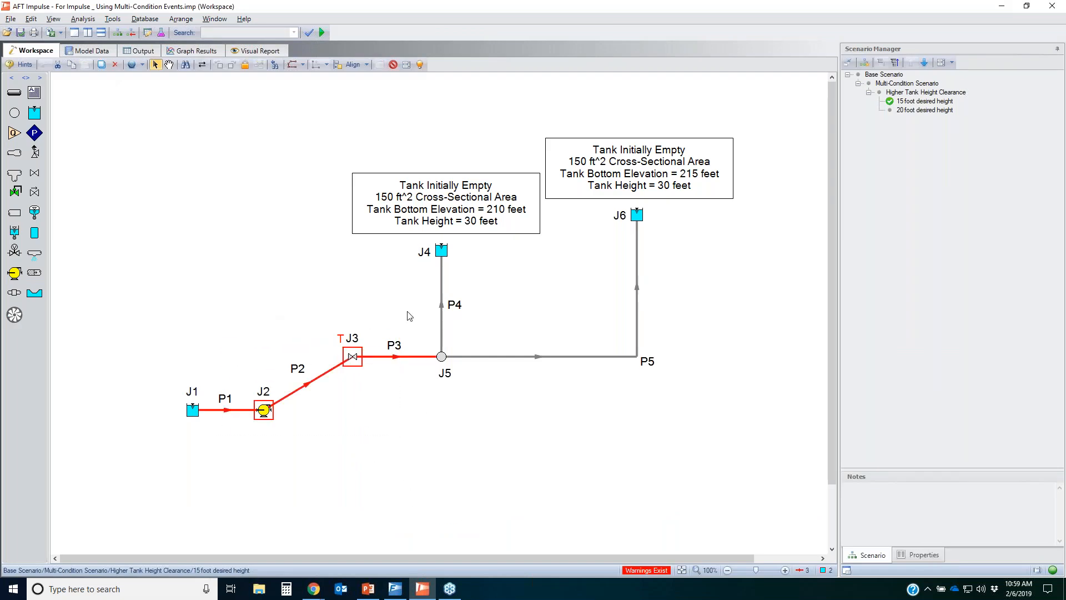
drag(485, 334, 339, 296)
click(197, 51)
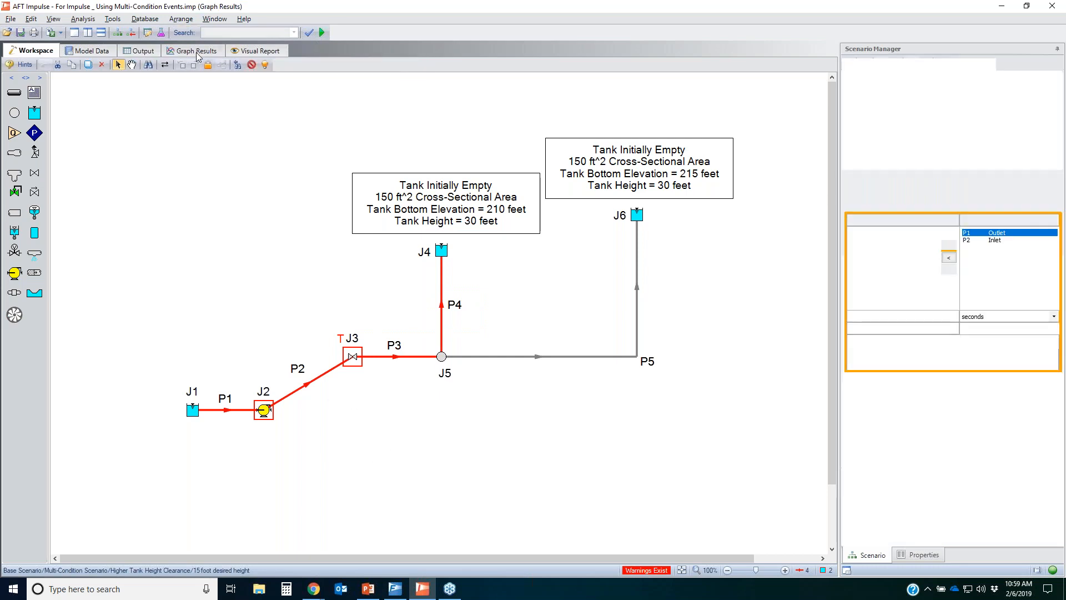
click(1006, 202)
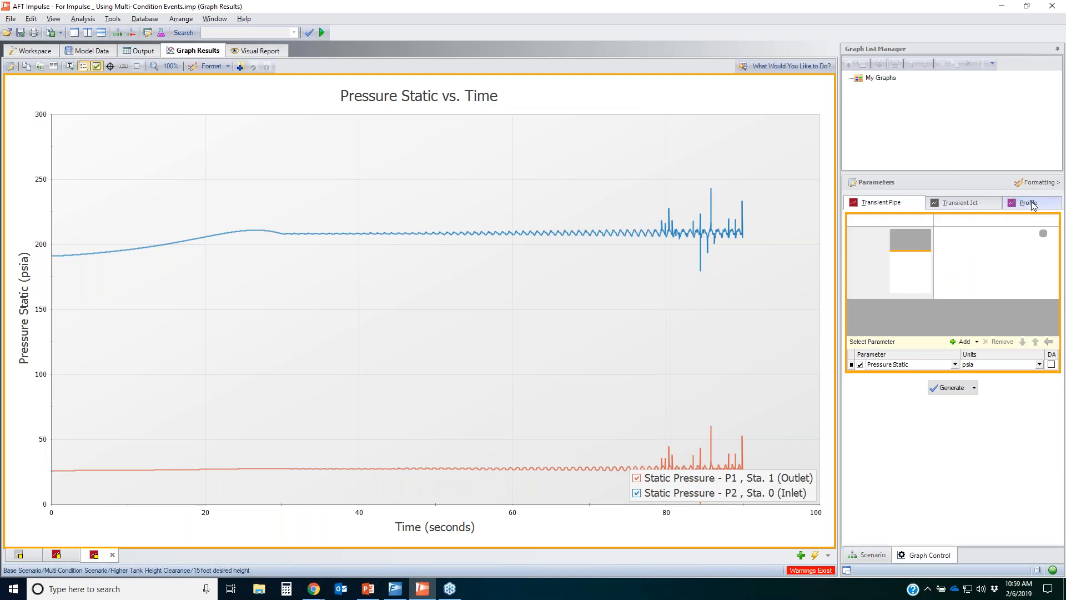
click(800, 556)
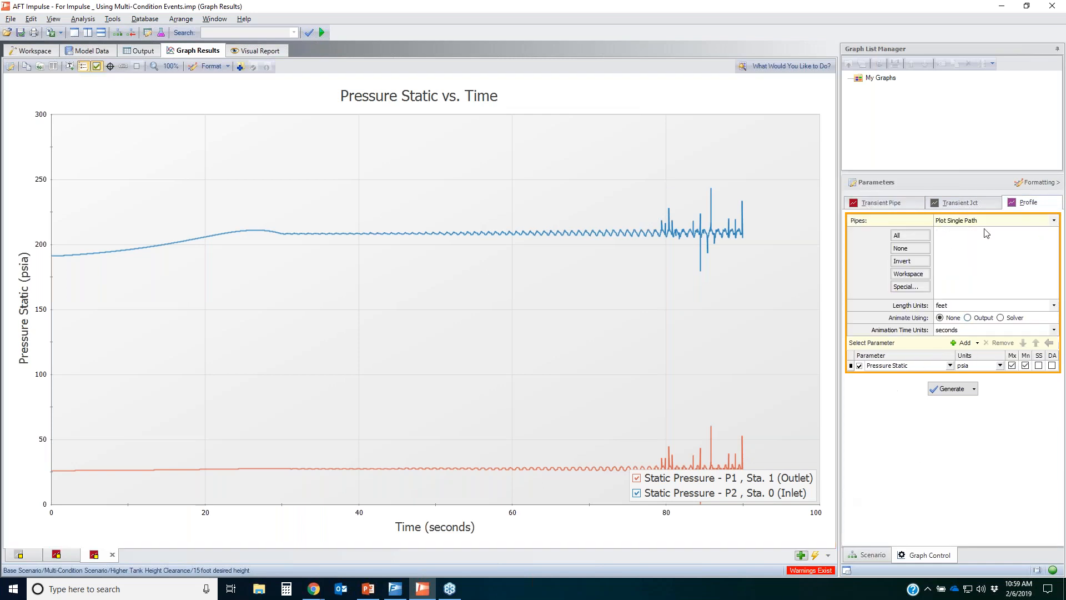
click(910, 274)
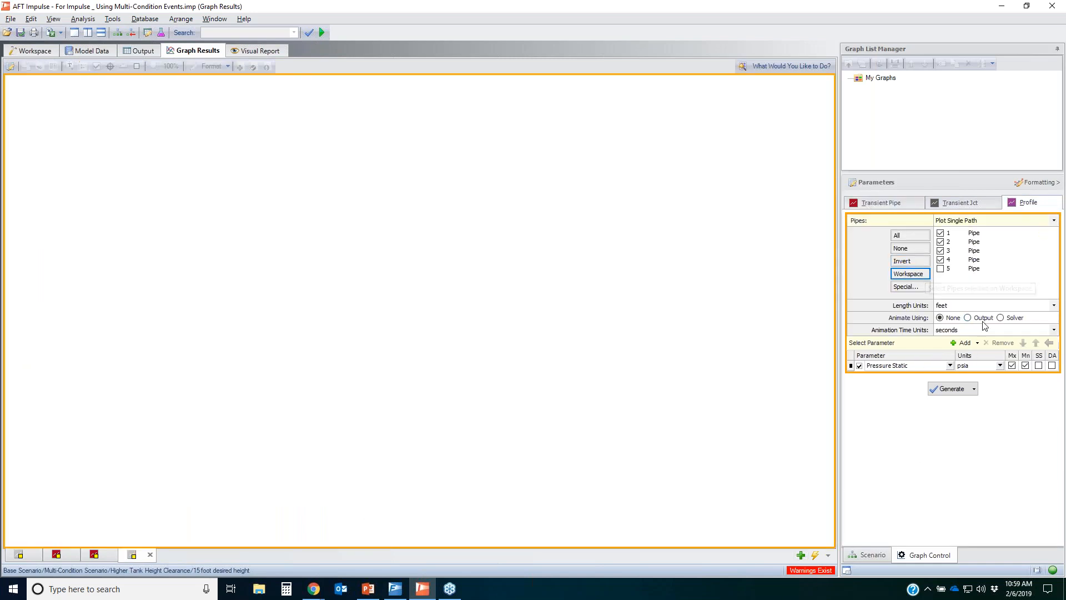
Generate a profile animated from output for Pressure Static in psia and Vapor Volume in feet3, without maximum or minimum curves.
click(1013, 366)
click(1025, 366)
click(981, 319)
click(962, 343)
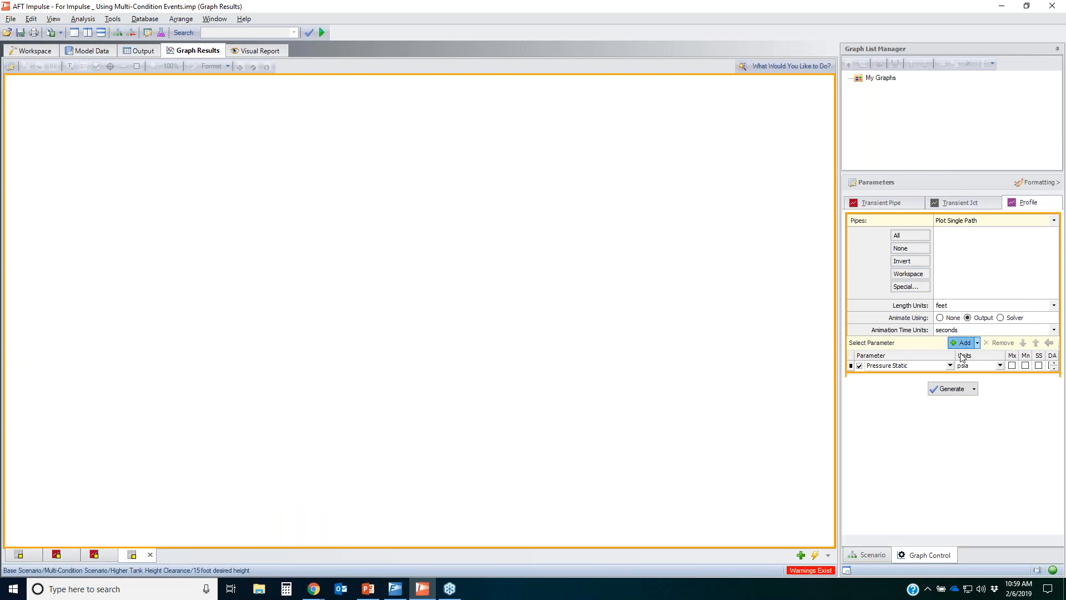
click(949, 376)
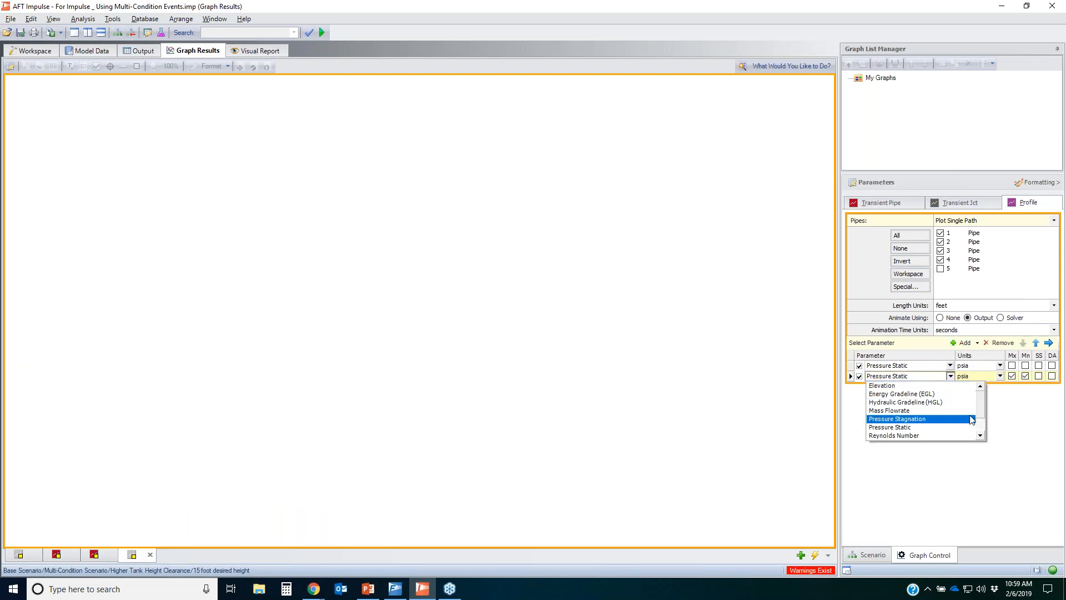
drag(981, 406, 981, 427)
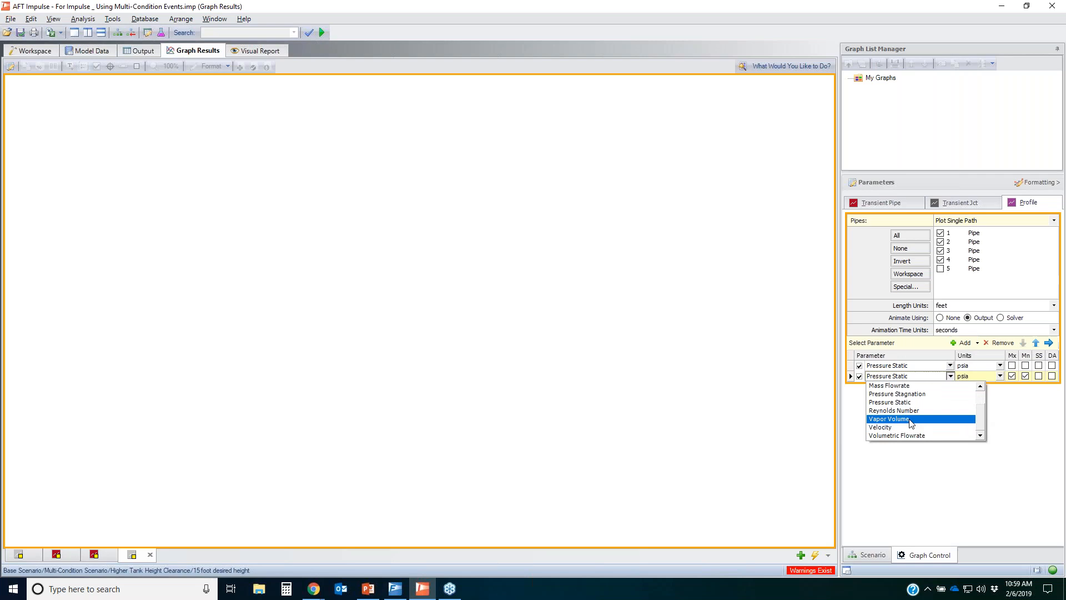
click(889, 419)
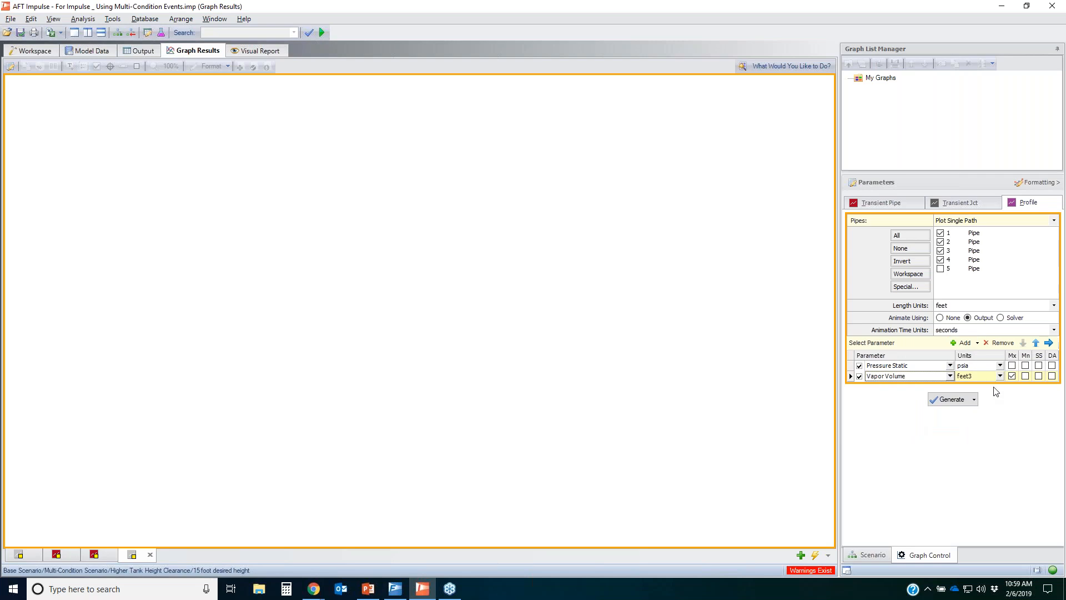
click(954, 398)
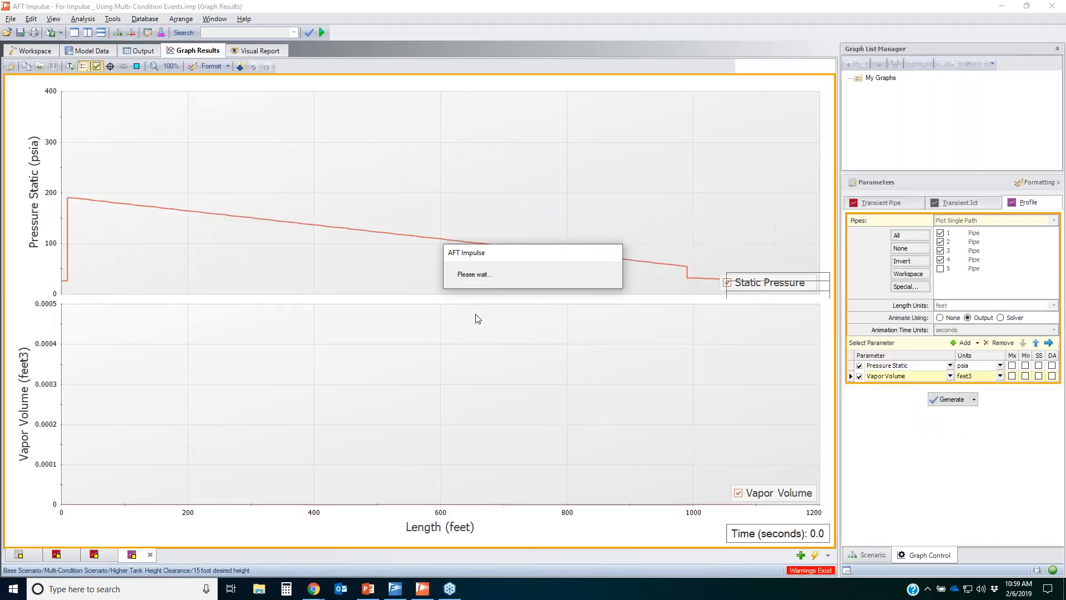
Show the junction locations on the profile graph, play the animation from the start while marking its time display, and pause it.
click(136, 79)
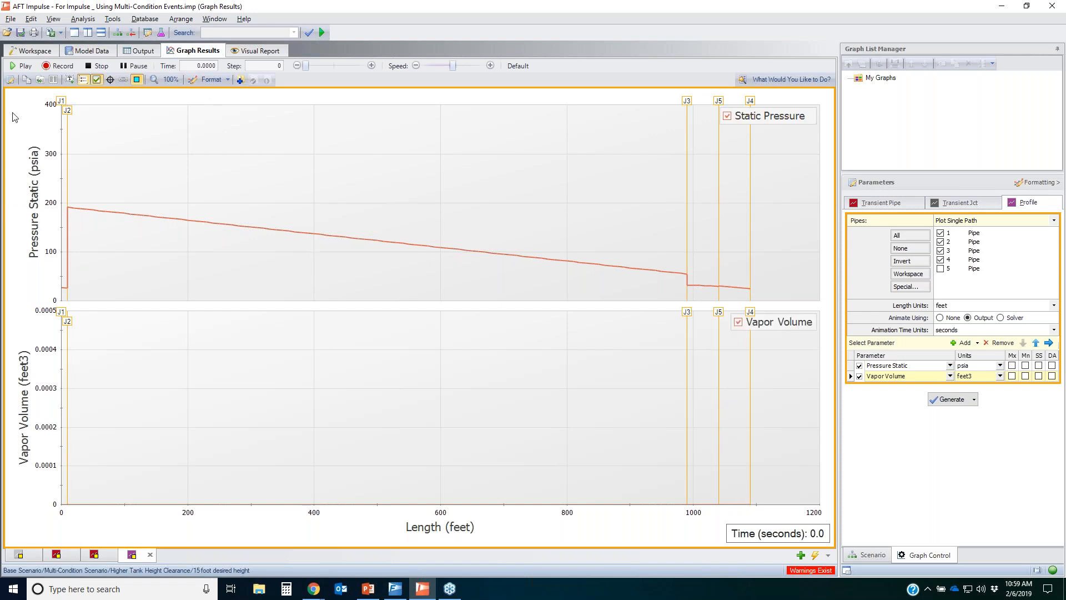
click(22, 65)
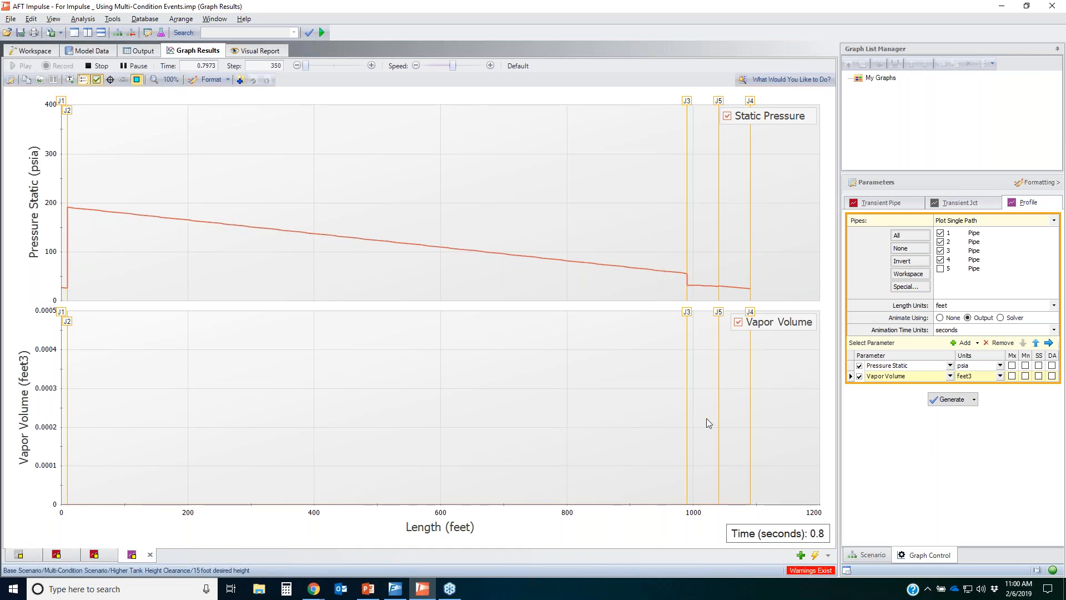
mouse_move(701, 509)
mouse_down()
mouse_move(690, 543)
mouse_move(843, 522)
mouse_up()
mouse_move(790, 551)
mouse_down()
mouse_move(721, 516)
mouse_move(816, 546)
mouse_move(694, 498)
mouse_move(799, 512)
mouse_up()
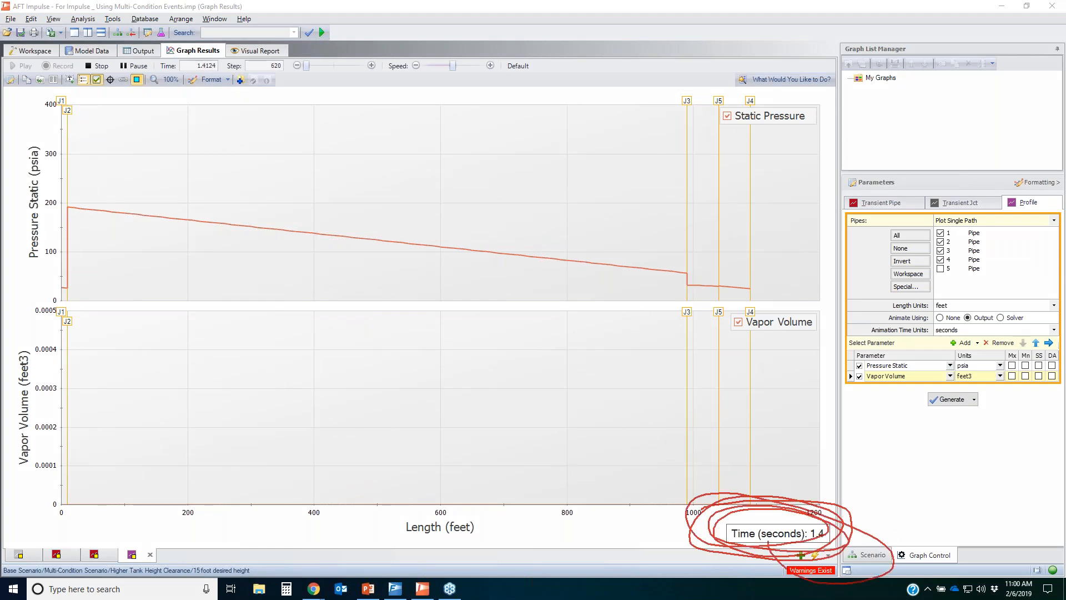
key(Escape)
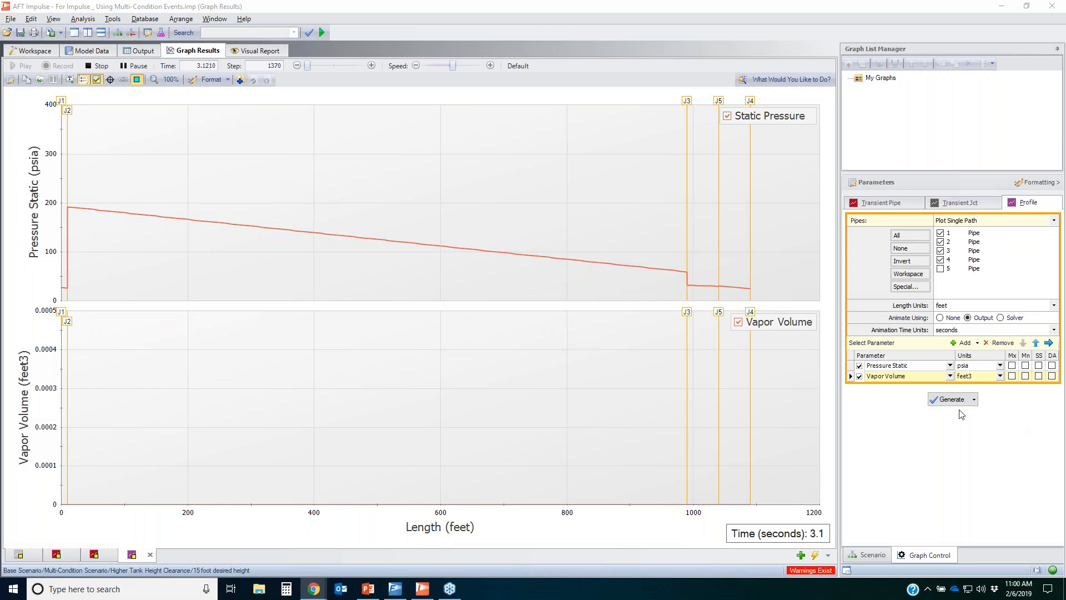
click(127, 66)
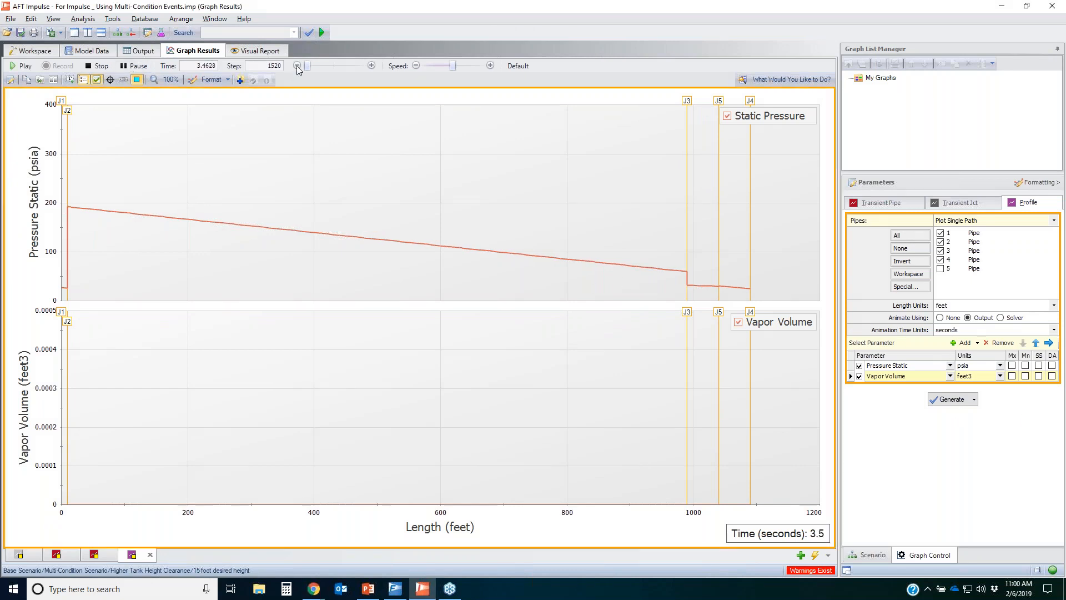
Advance the animation to about 25 seconds and resume playback, trying a faster speed before restoring the default speed.
drag(308, 65, 321, 66)
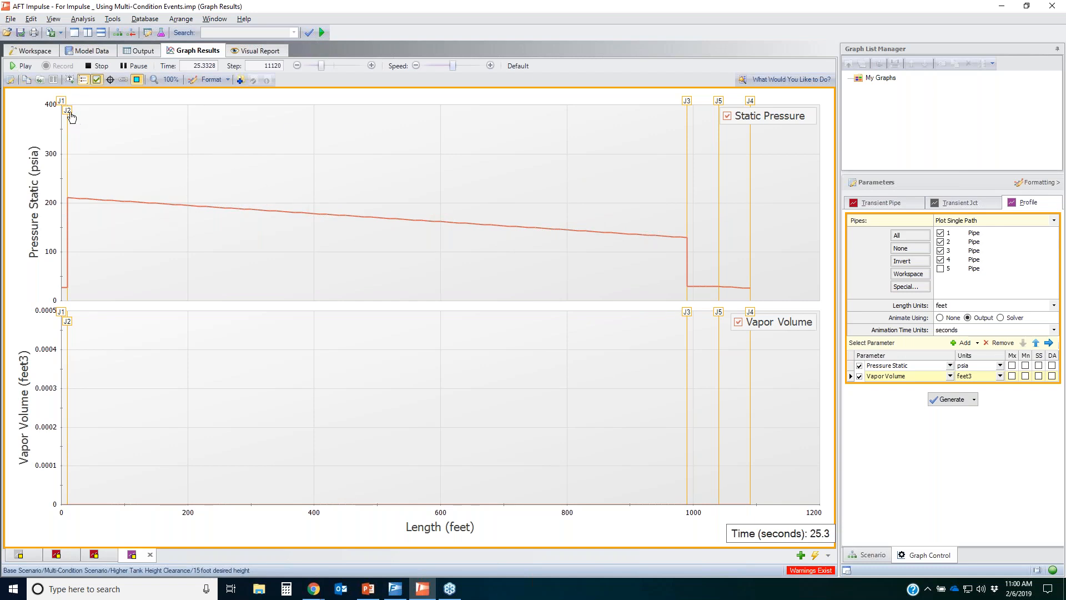
click(20, 66)
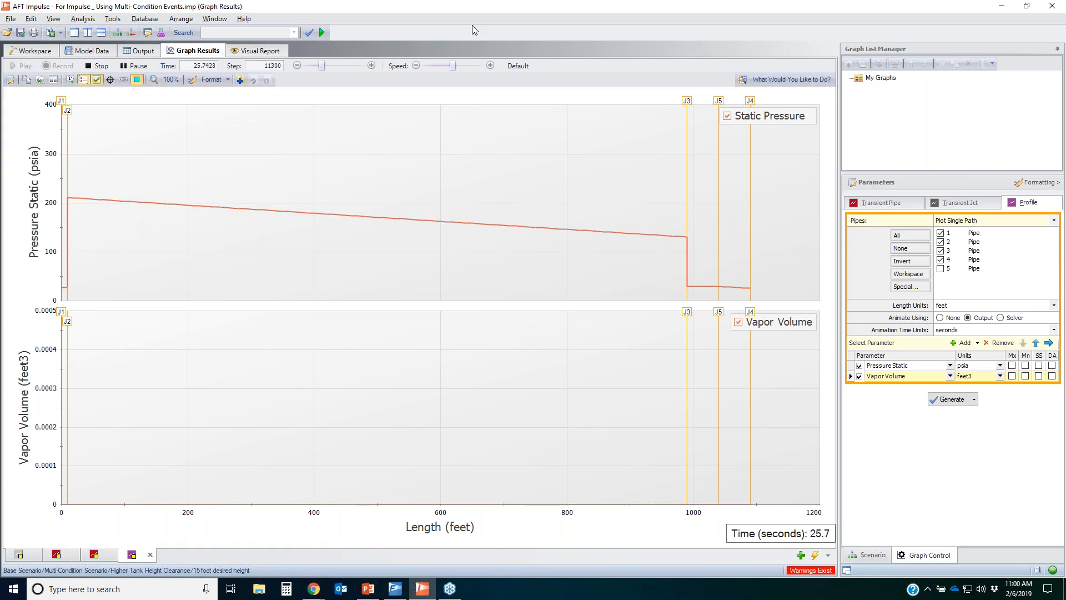
click(465, 66)
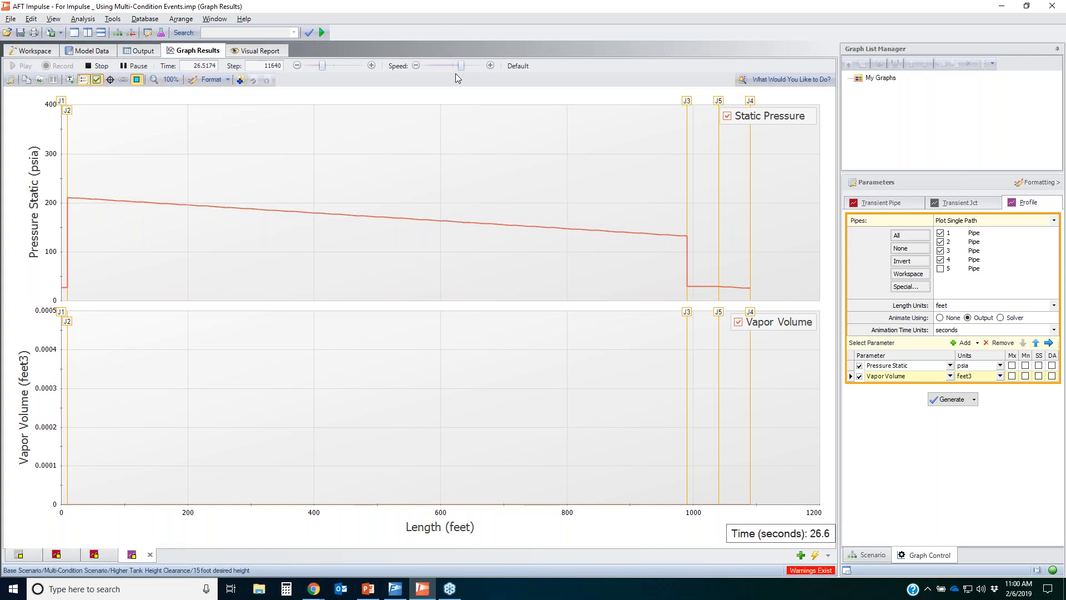
click(128, 67)
click(518, 66)
click(23, 66)
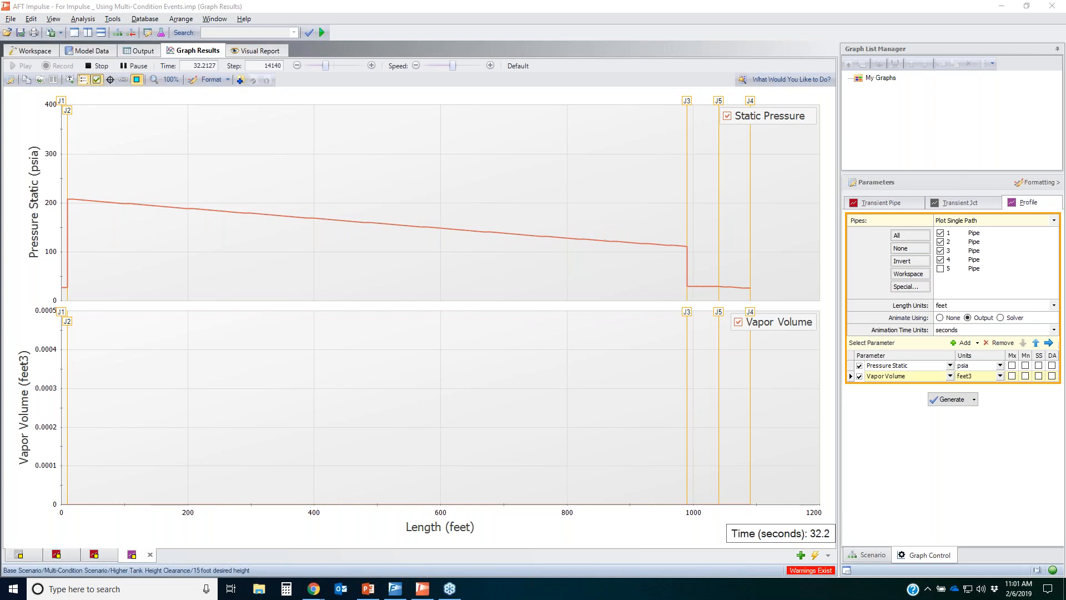
Mark the pressures on both sides of J3, advance the animation to about 61 seconds, and watch the surge at adjusted playback speeds.
mouse_move(35, 182)
mouse_down()
mouse_move(619, 178)
mouse_move(205, 159)
mouse_move(344, 143)
mouse_up()
drag(701, 279, 733, 290)
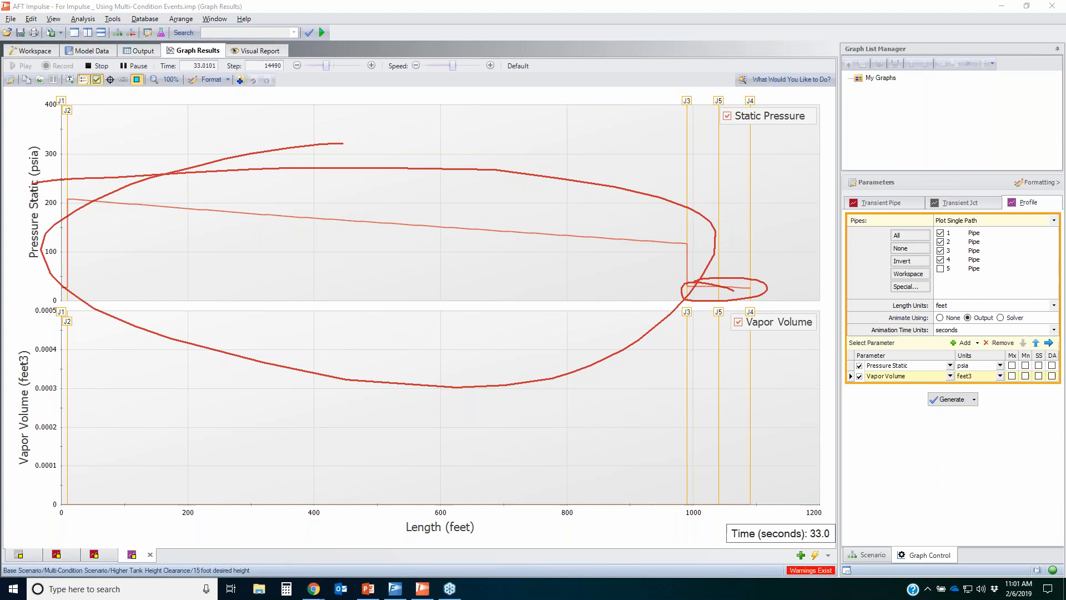
key(Escape)
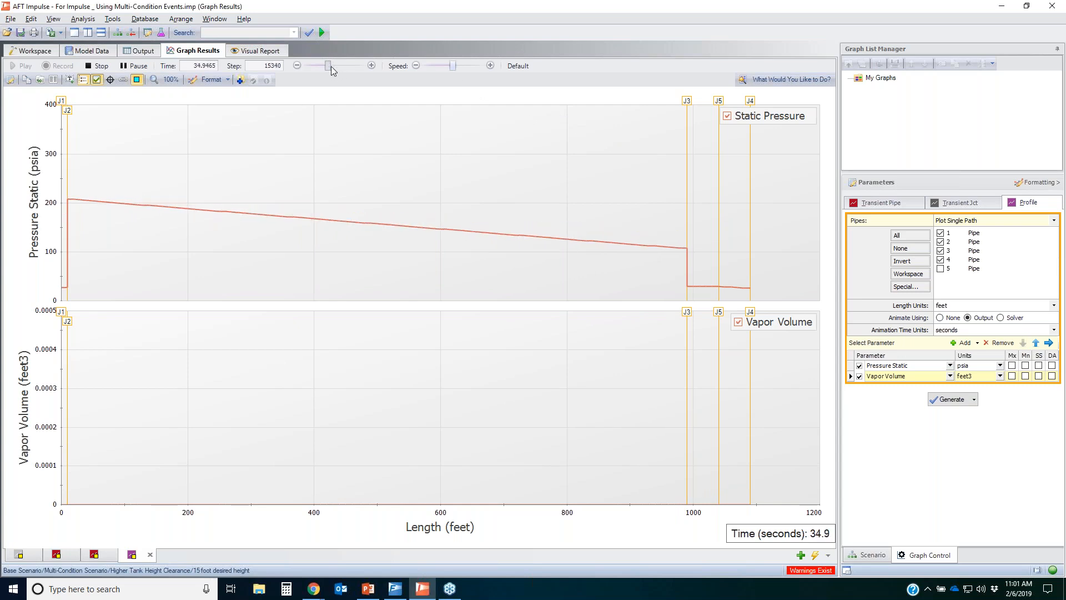
drag(328, 66, 344, 66)
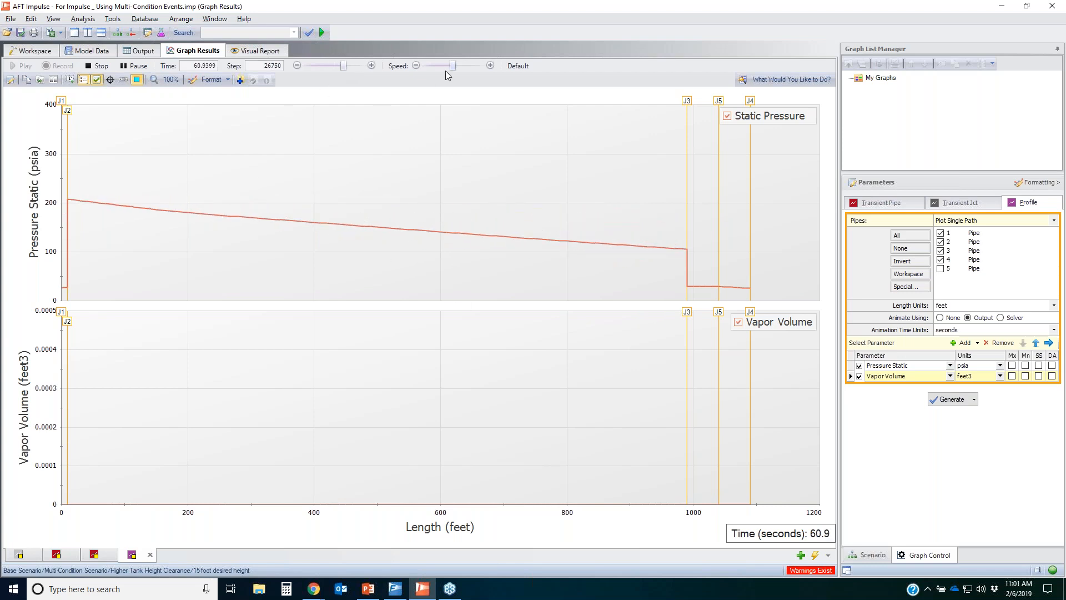
click(468, 66)
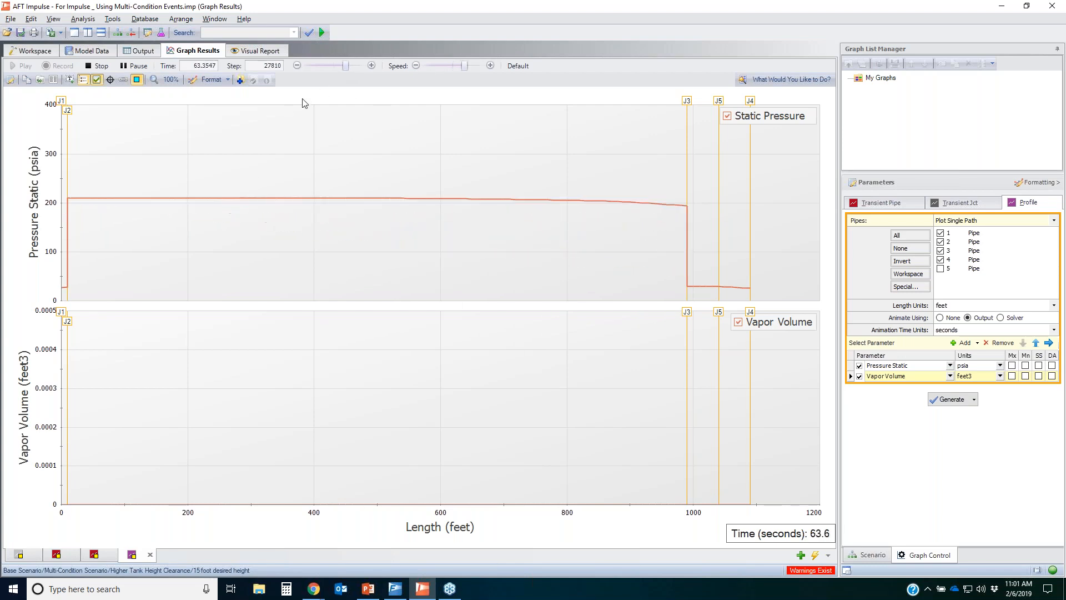
drag(464, 66, 456, 66)
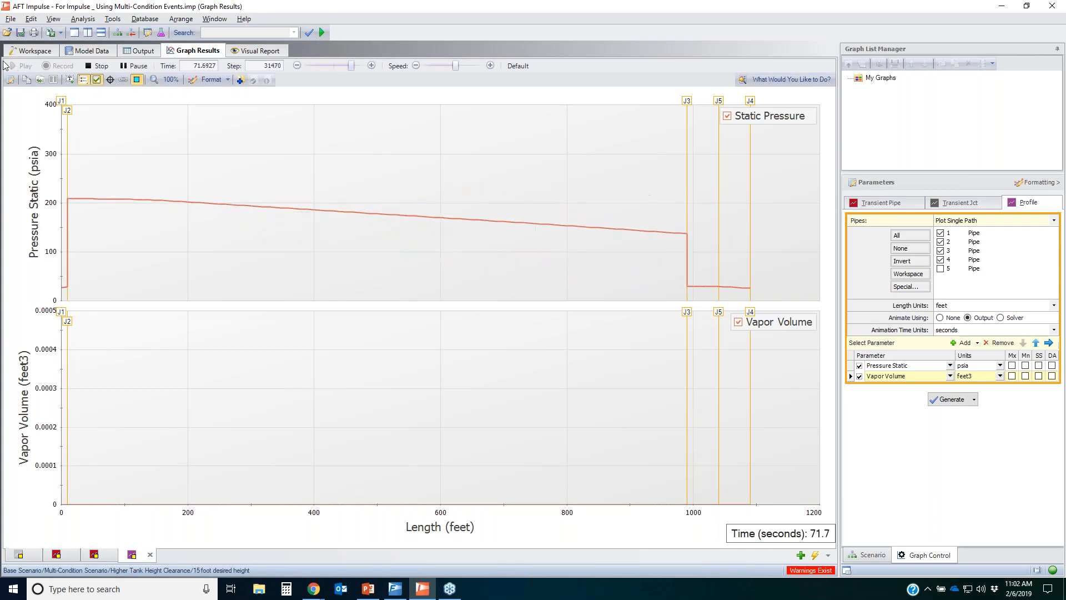
Create a child scenario named Pump Trip under the 15 foot desired height scenario.
click(31, 53)
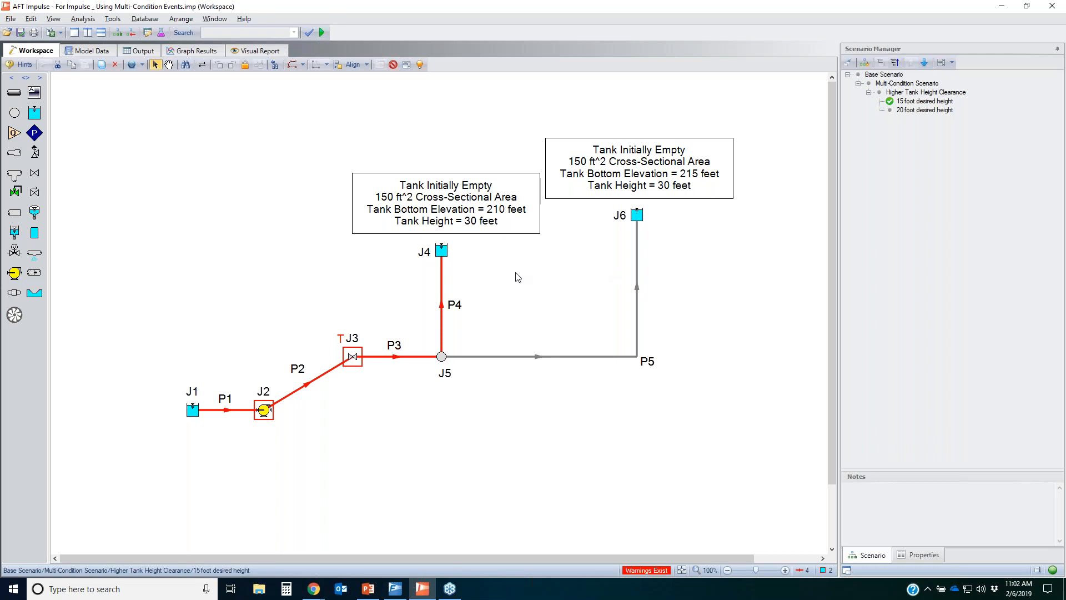
click(634, 492)
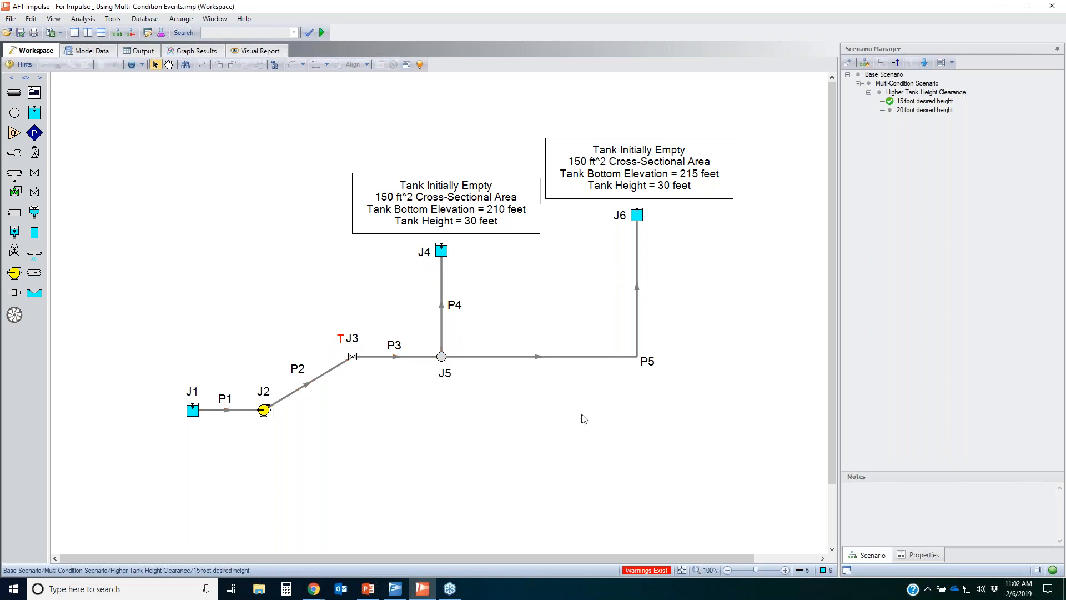
click(921, 107)
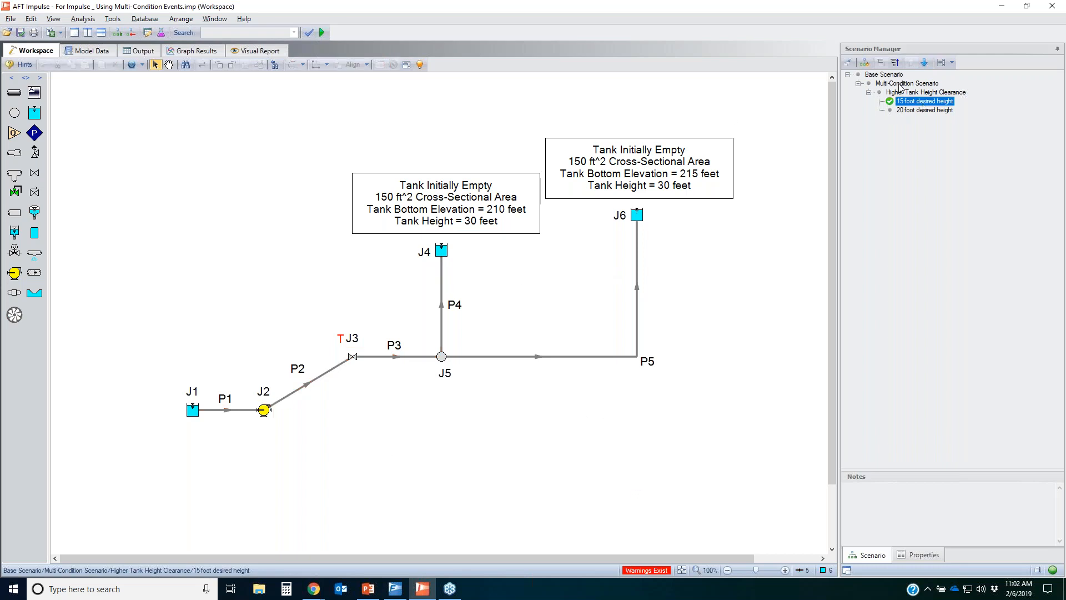
click(865, 62)
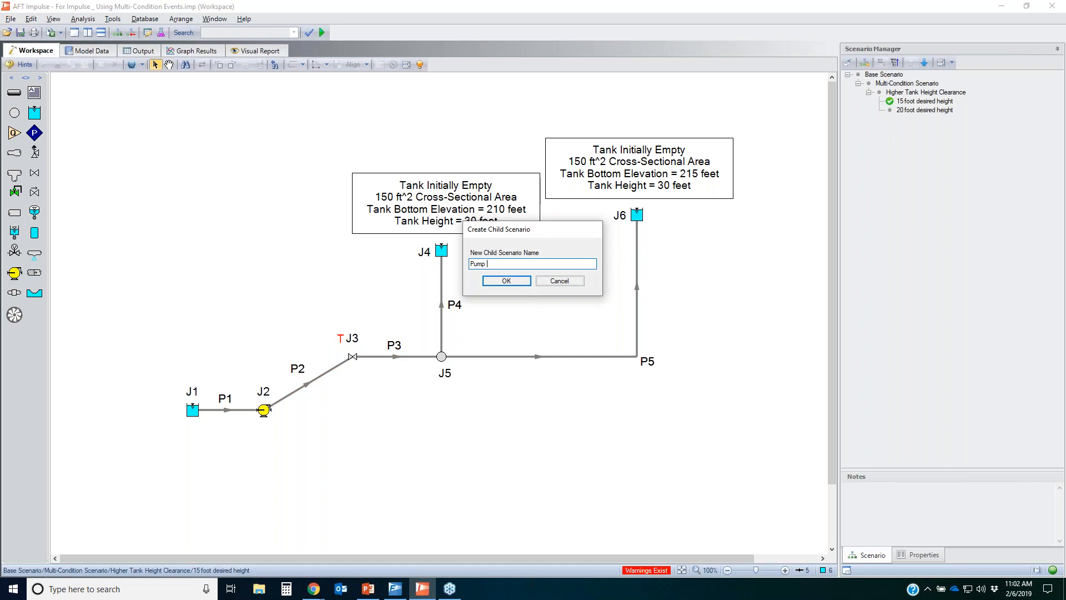
key(Return)
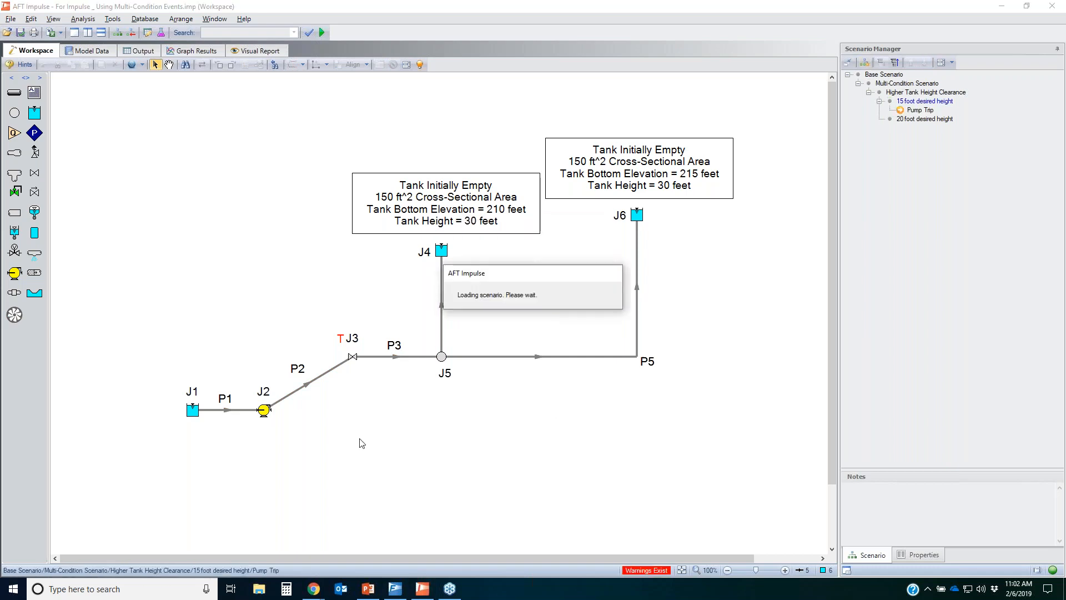
Open pump J2's properties in the Pump Trip scenario for inspection.
click(267, 418)
double_click(268, 415)
click(731, 201)
Load the 15 foot desired height scenario again and open its output results to check the warnings.
double_click(925, 101)
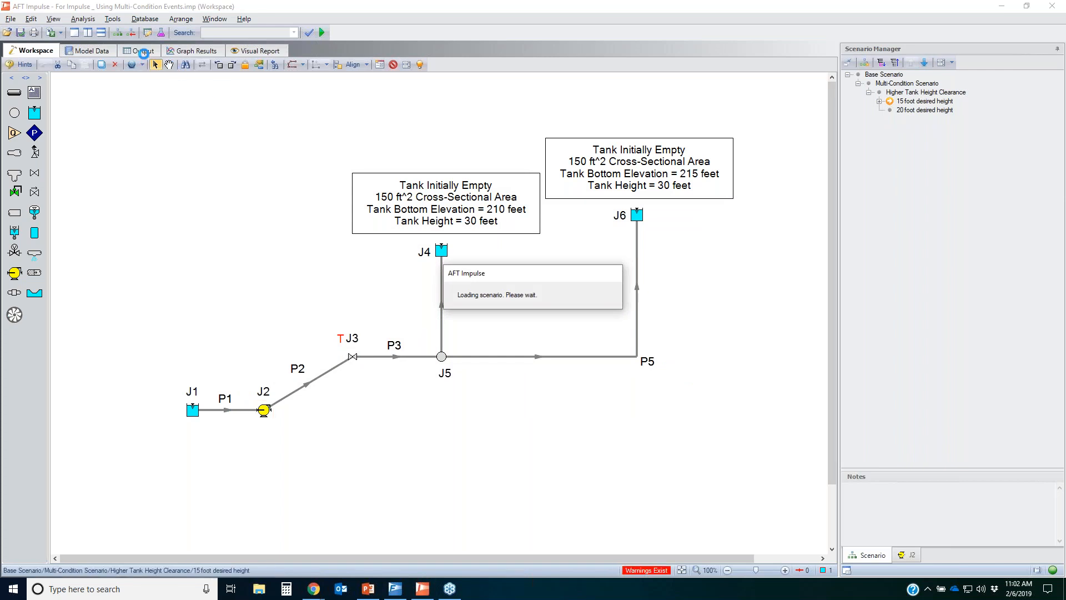
click(143, 51)
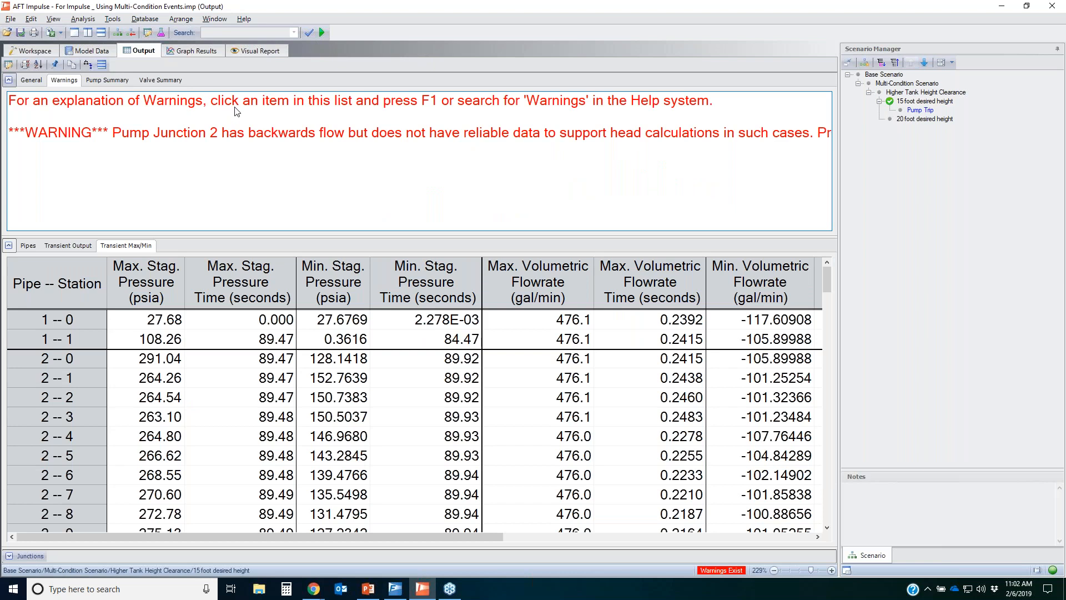
Return to the model workspace and load the Pump Trip scenario.
click(190, 49)
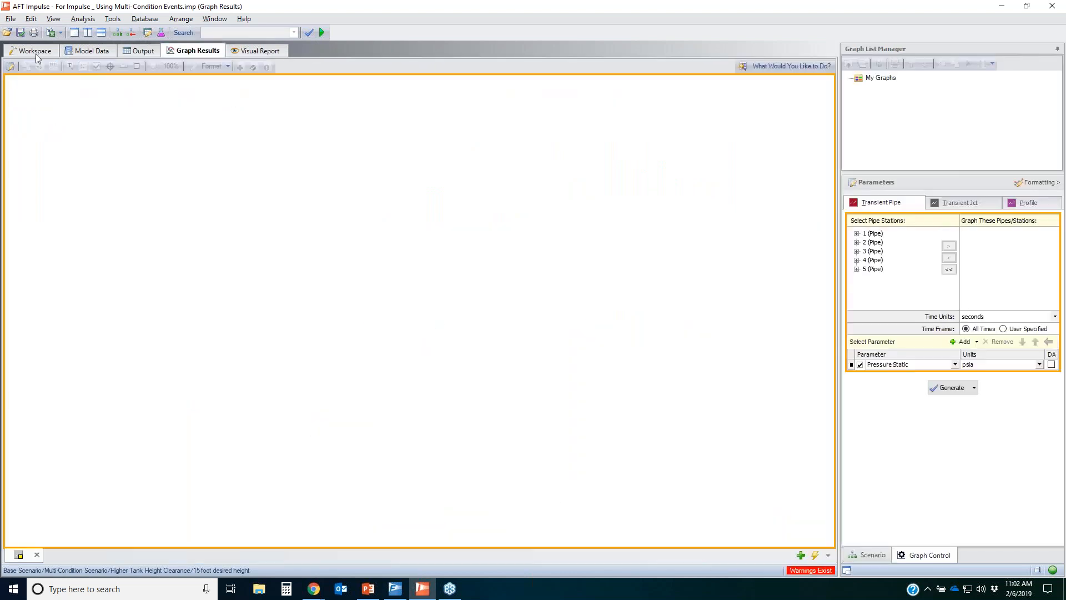
click(37, 50)
click(917, 110)
double_click(917, 111)
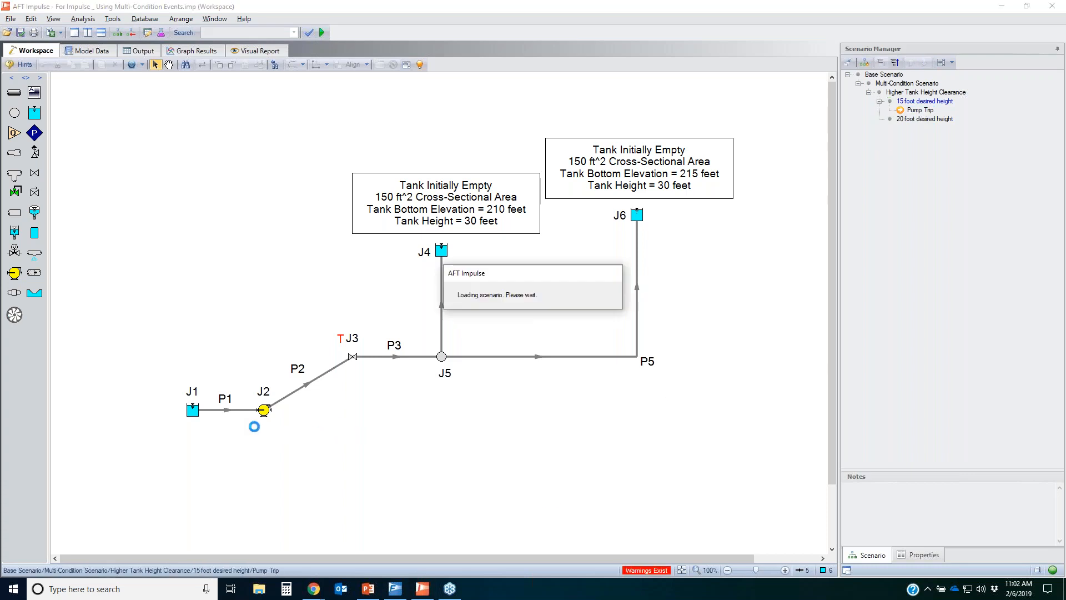
Set pump J2's reverse flow to Possible with a Four Quadrant Curve, and turn off Prevent Reverse Rotation.
click(265, 411)
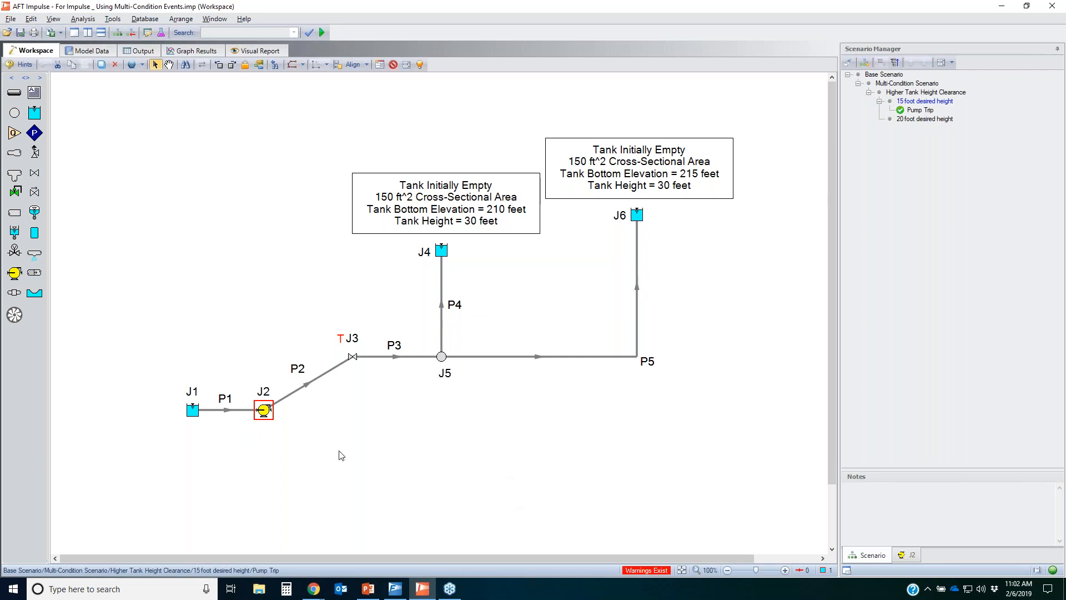
double_click(265, 410)
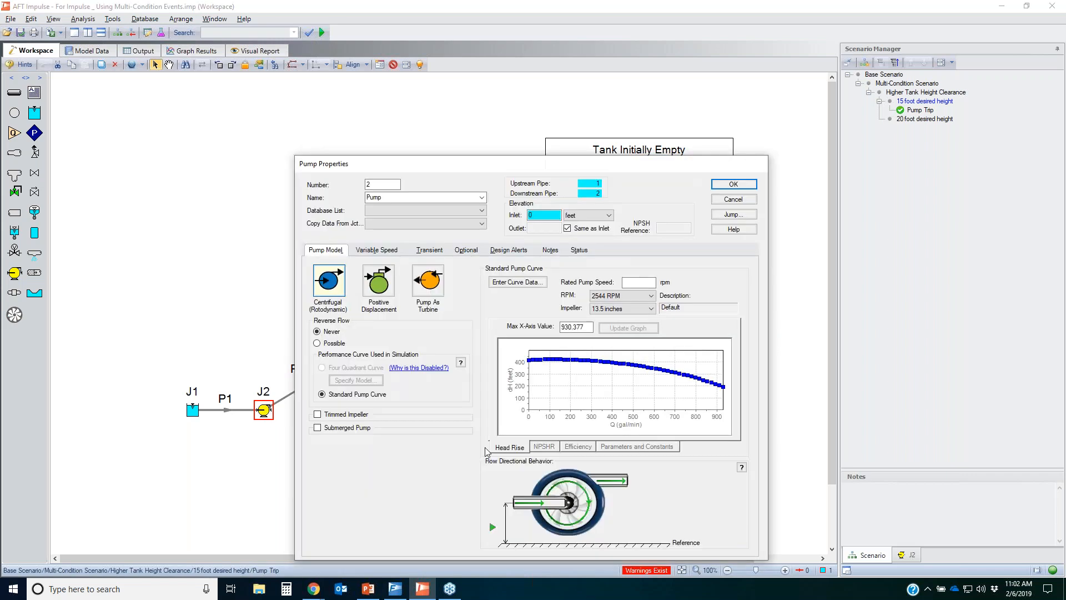
click(336, 344)
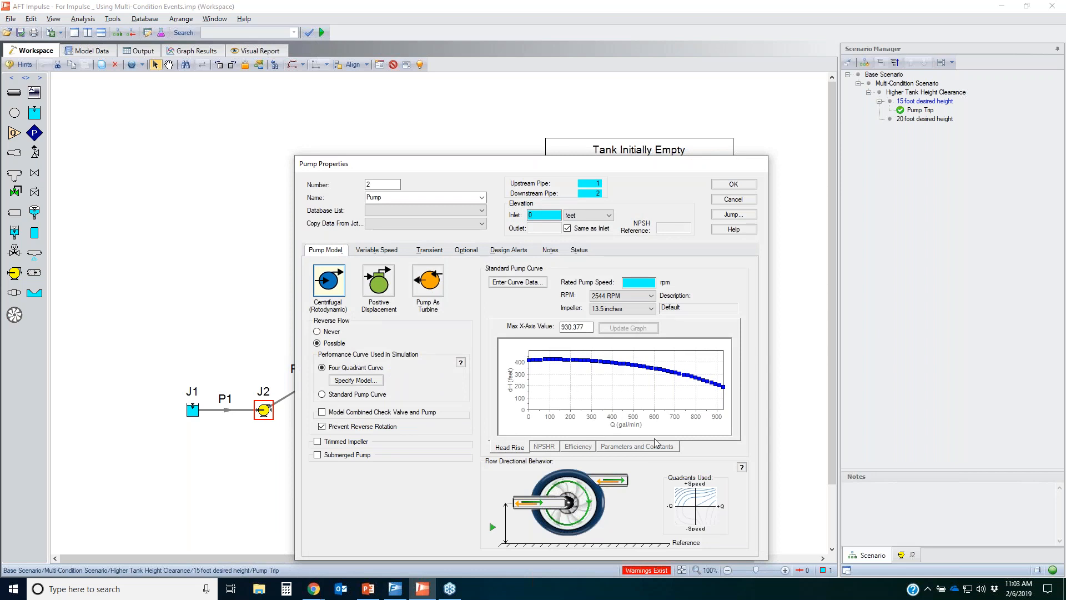
click(322, 426)
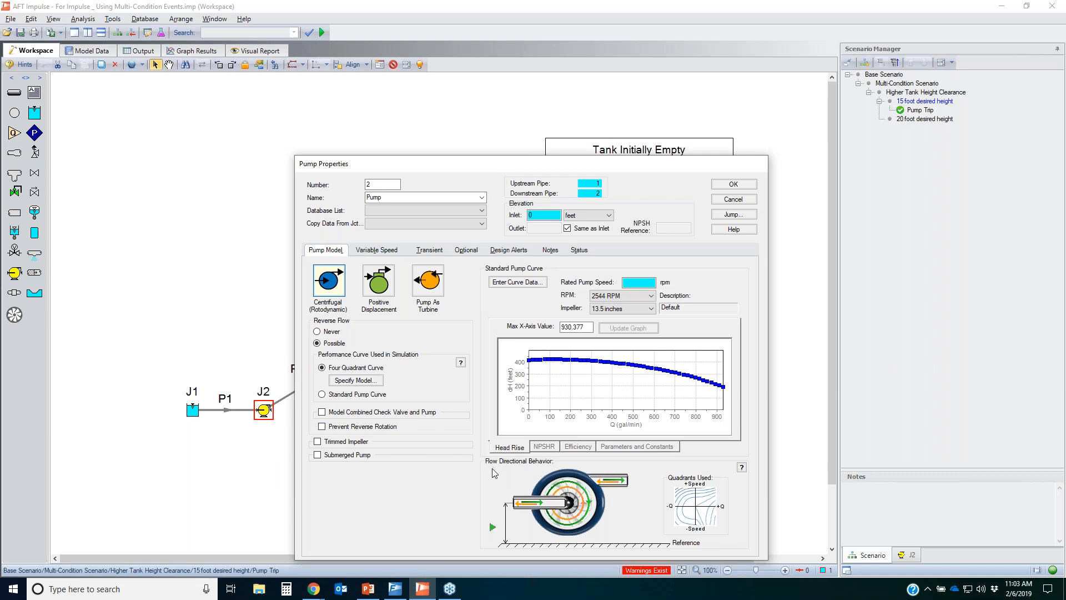
Define pump J2's transient as a Trip with inertia, initiated by a single event when valve J3's Cv is less than or equal to 150.
click(436, 251)
click(487, 289)
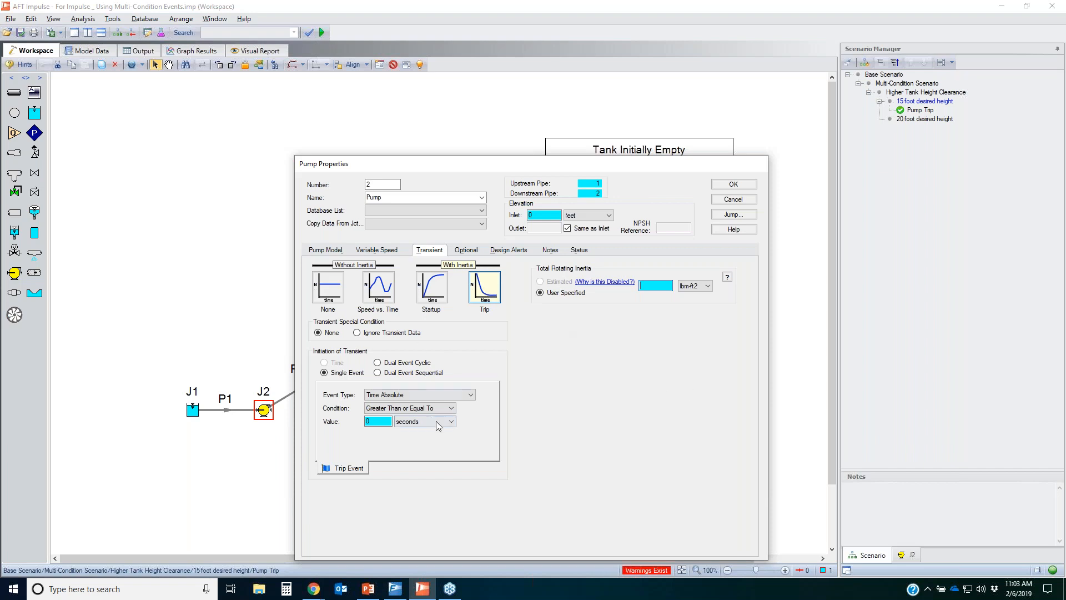
click(373, 391)
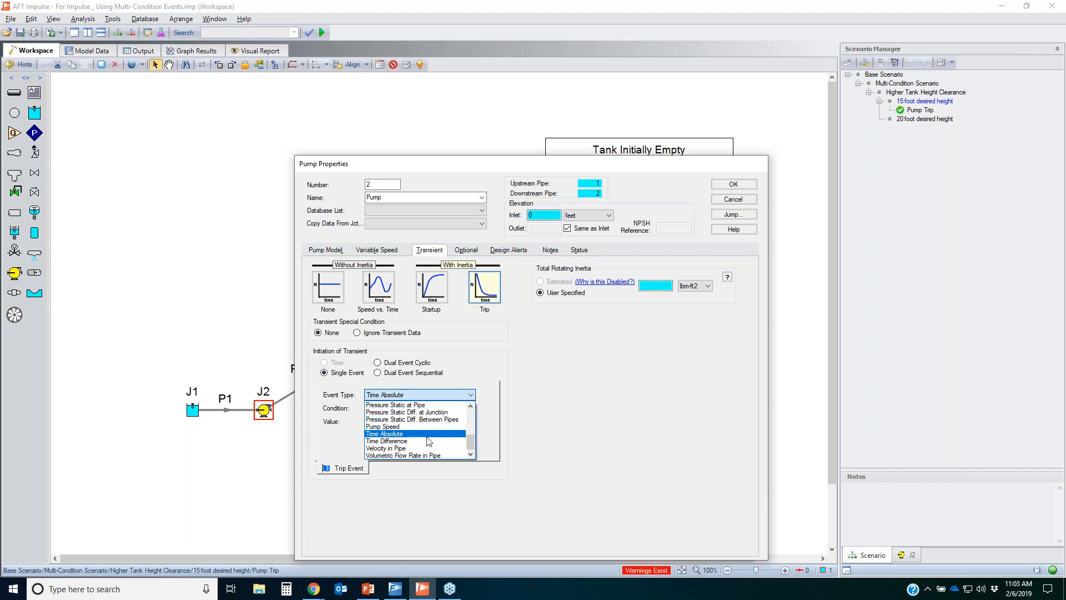
scroll(428, 440, up, 6)
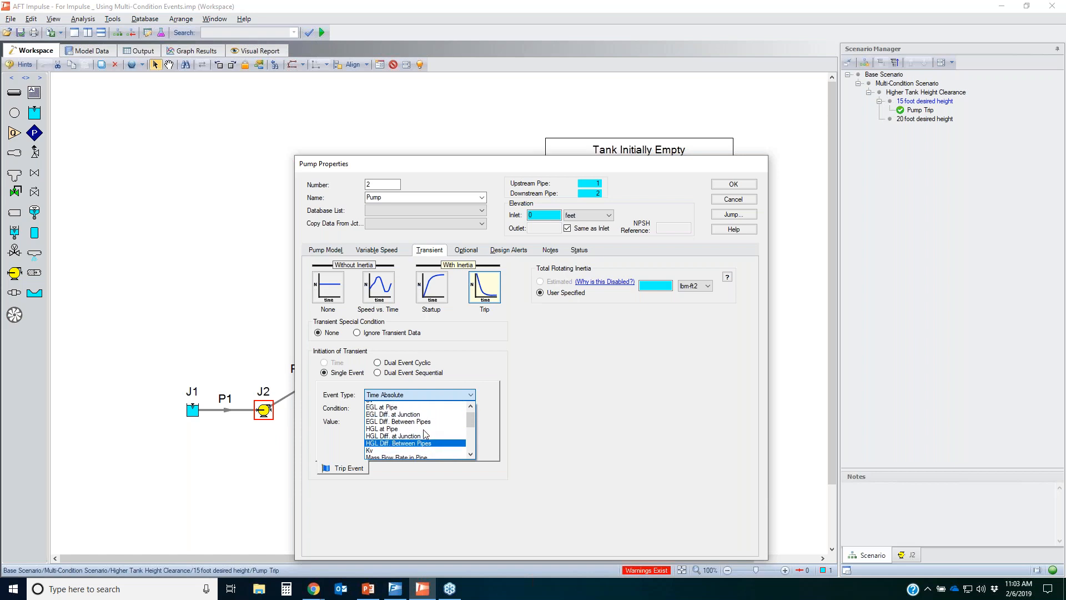
click(388, 411)
click(408, 408)
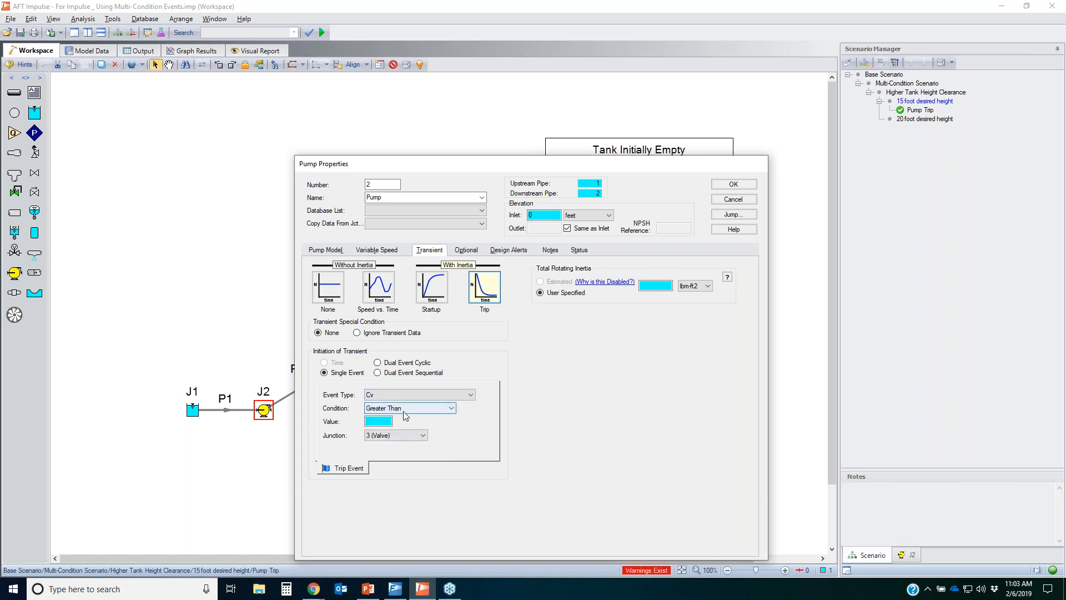
click(409, 440)
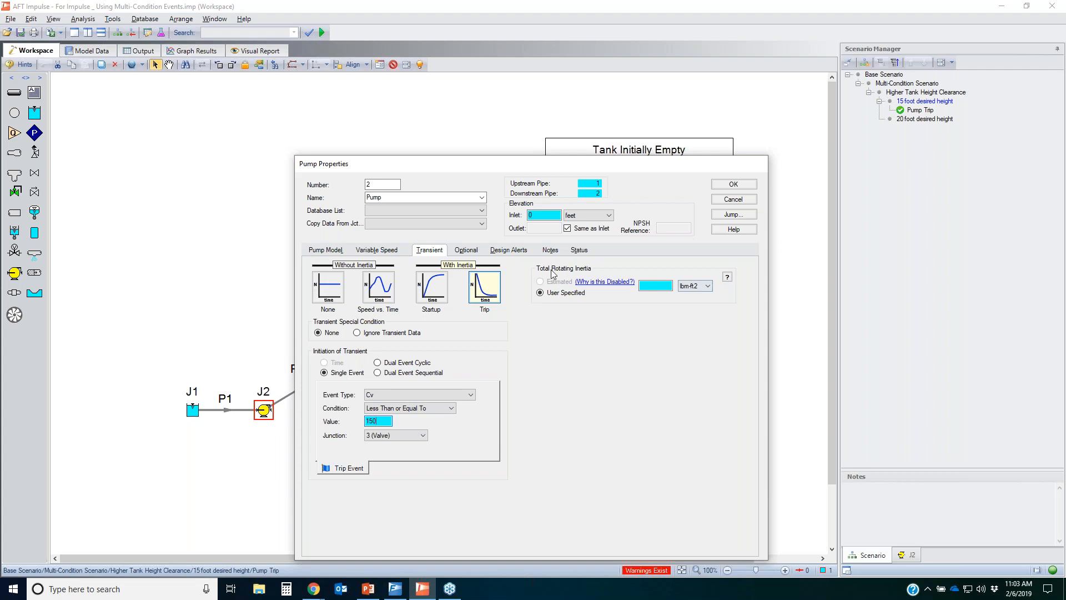
Set pump J2's rated speed to 2544 rpm, use the estimated total rotating inertia, and accept the pump properties.
click(659, 286)
click(319, 251)
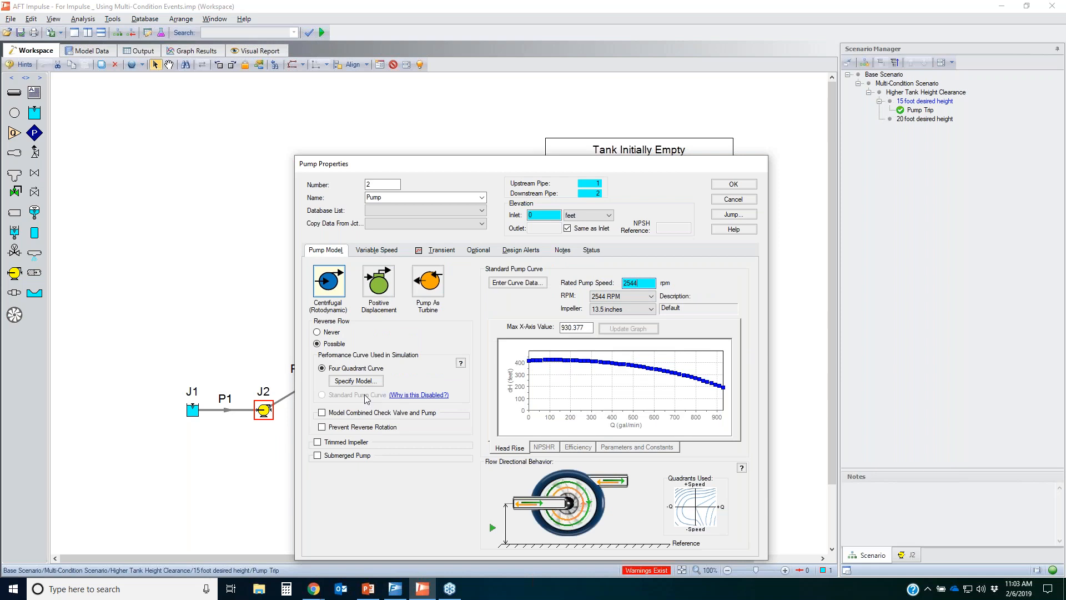
click(440, 250)
click(562, 283)
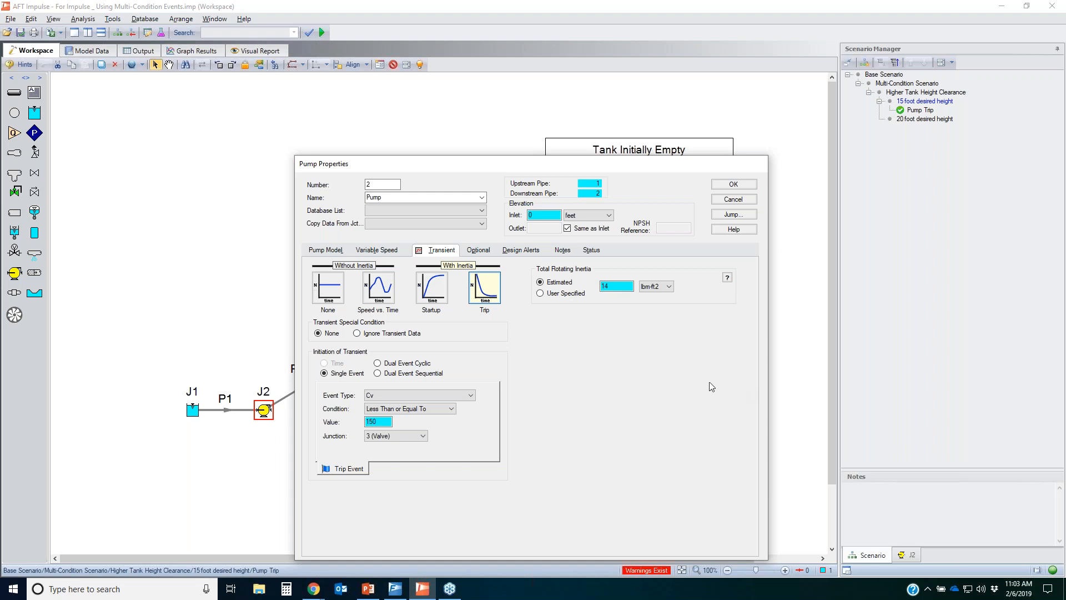
click(726, 187)
click(504, 364)
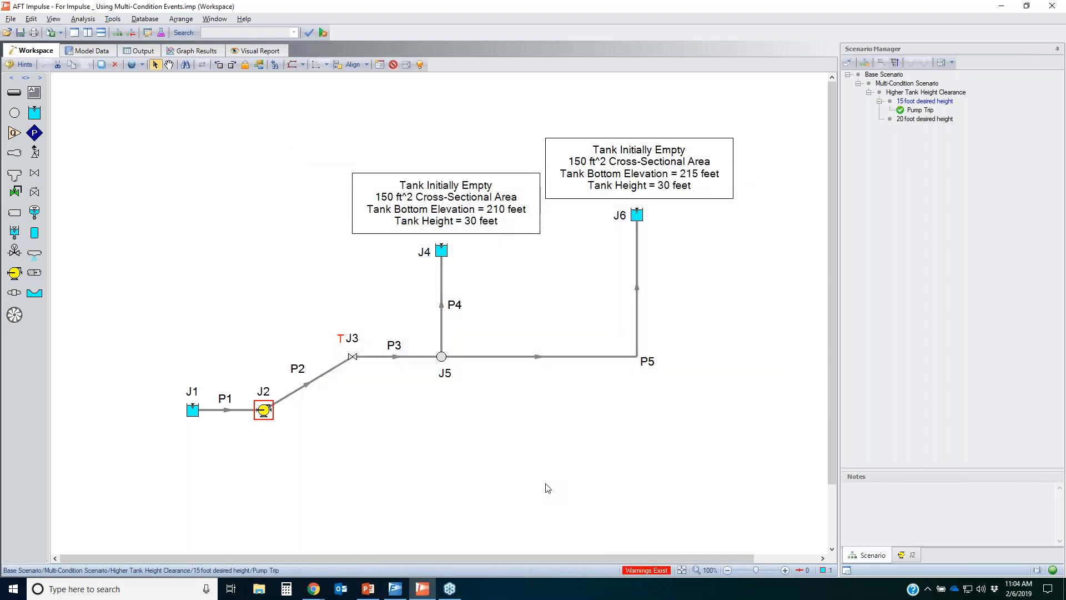
Try to run the model and inspect which junction and properties are still undefined.
click(323, 33)
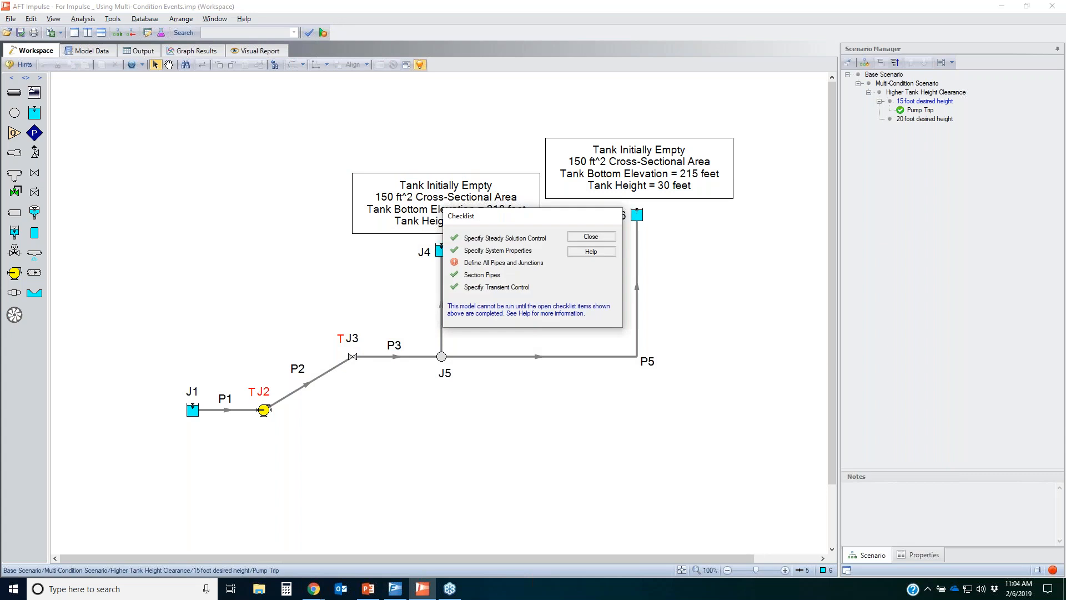
click(503, 263)
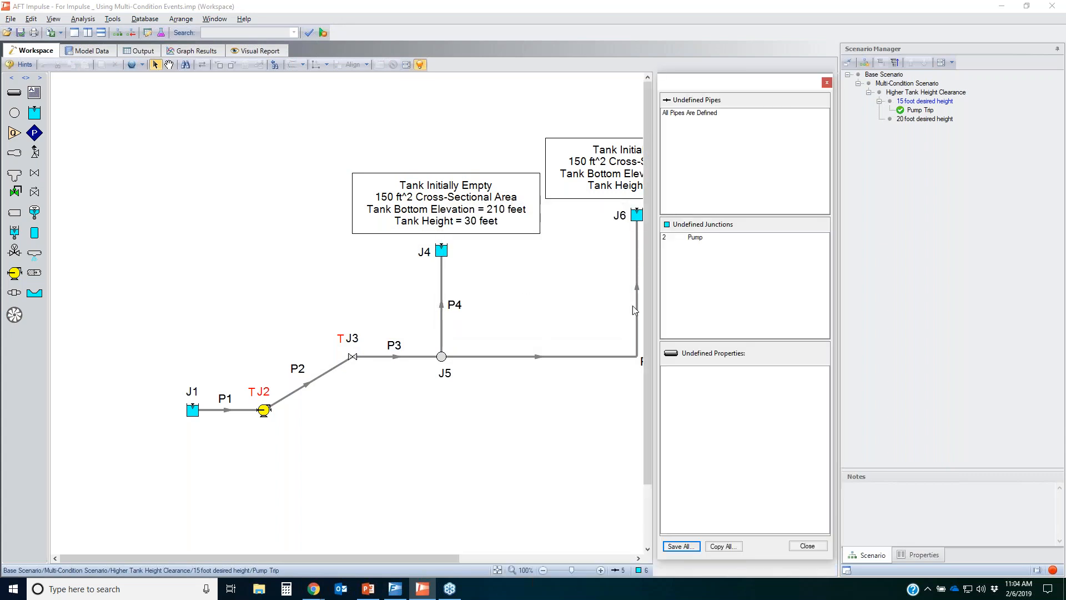
click(694, 237)
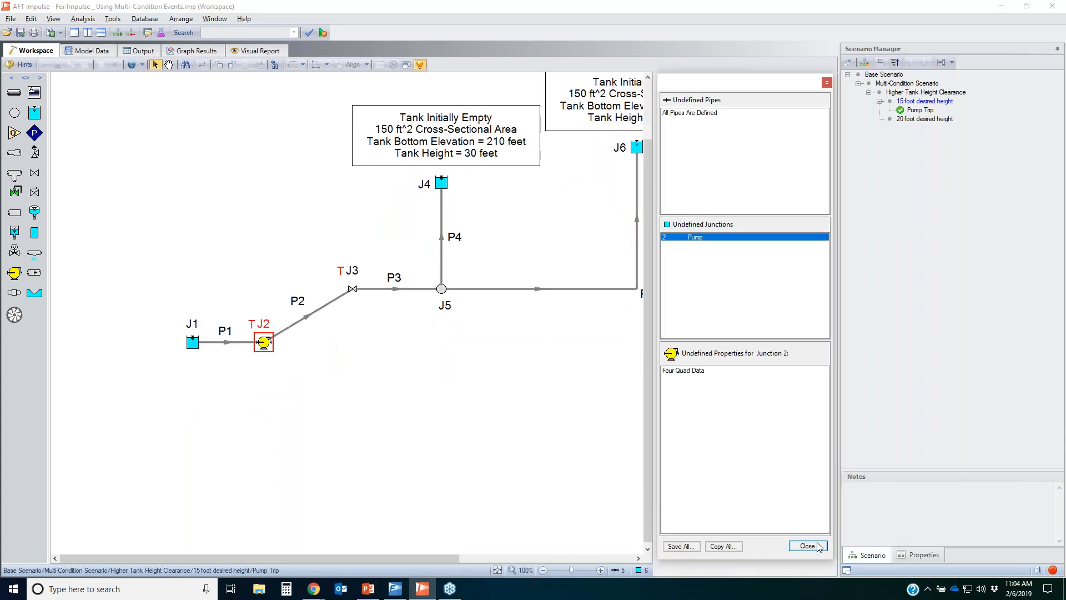
click(816, 549)
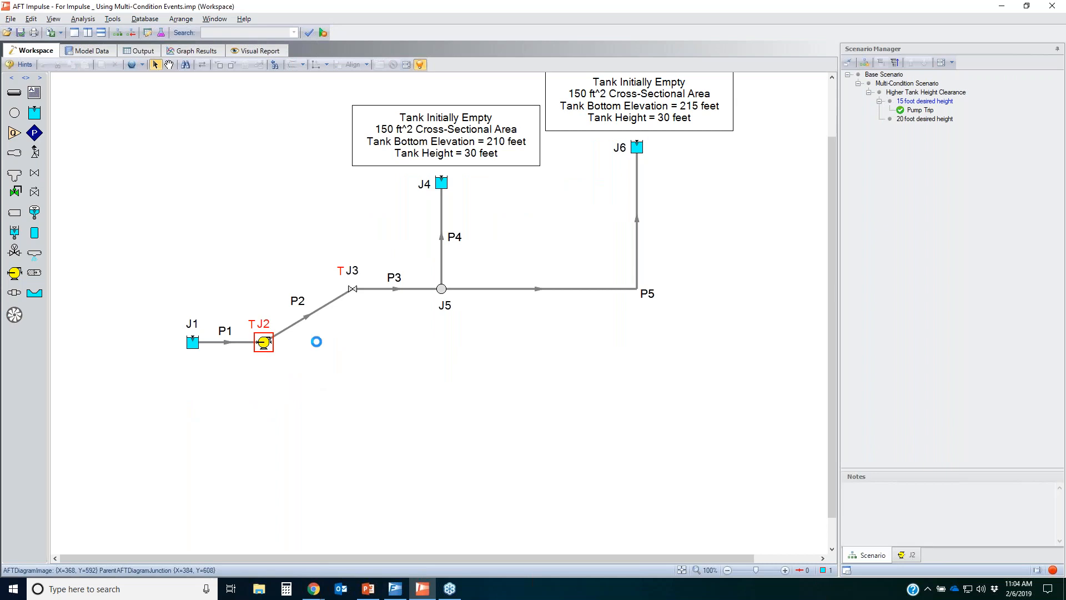
Assign pump J2 the suggested four quadrant data set, Ns = 0.30 (810 gpm units), calculated from its standard pump curve.
key(Return)
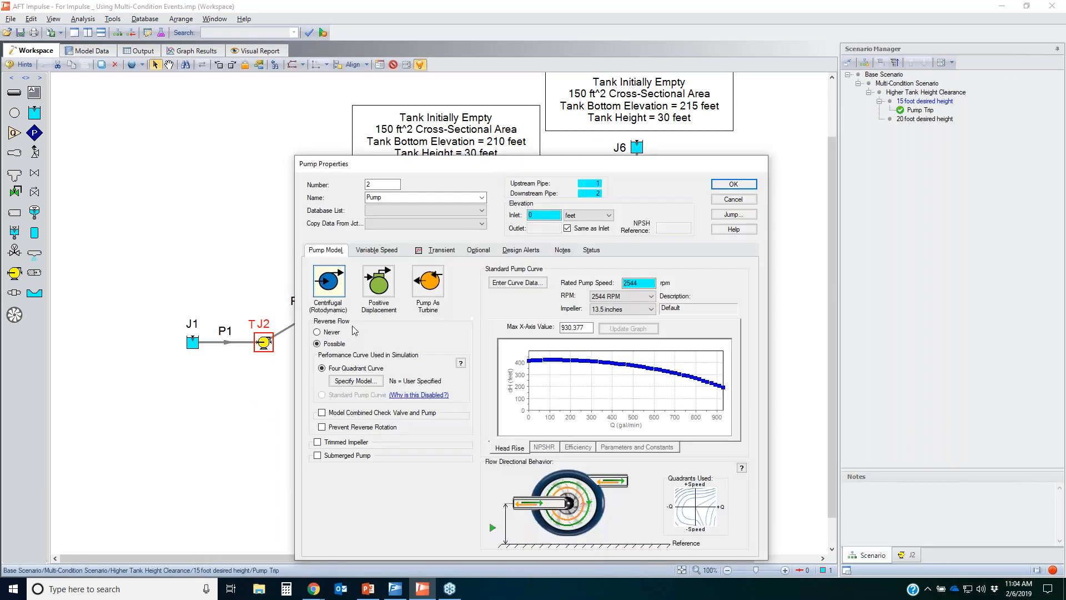
click(366, 381)
click(393, 218)
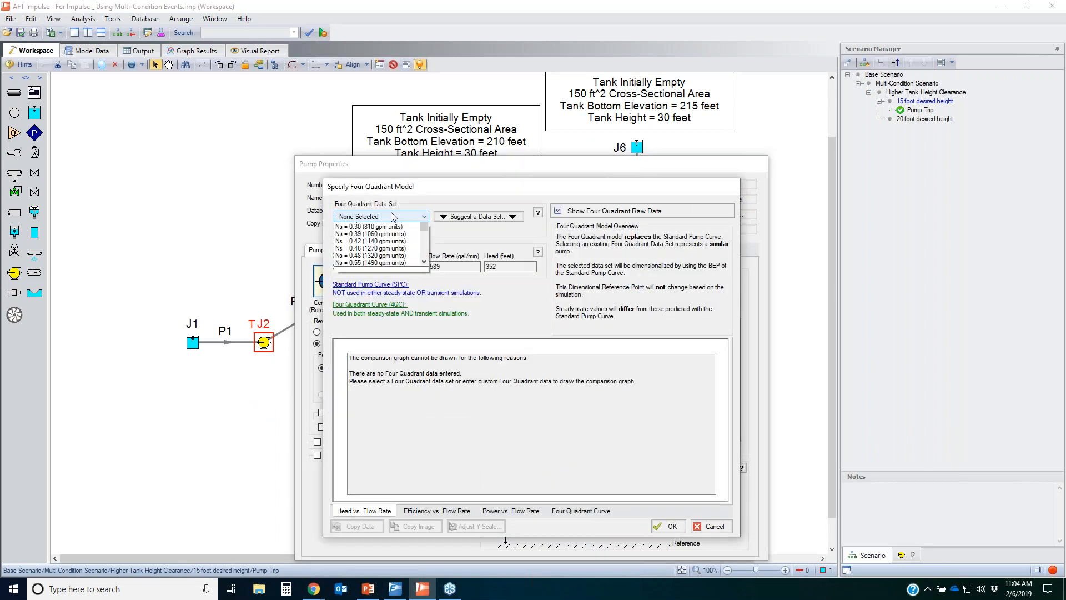
click(437, 223)
click(478, 217)
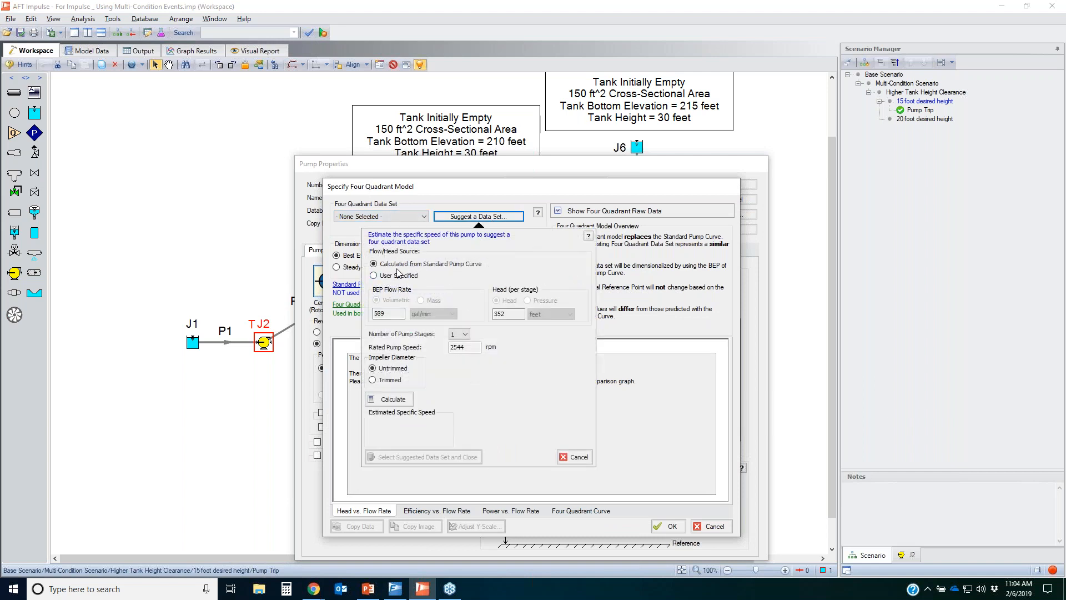
click(387, 401)
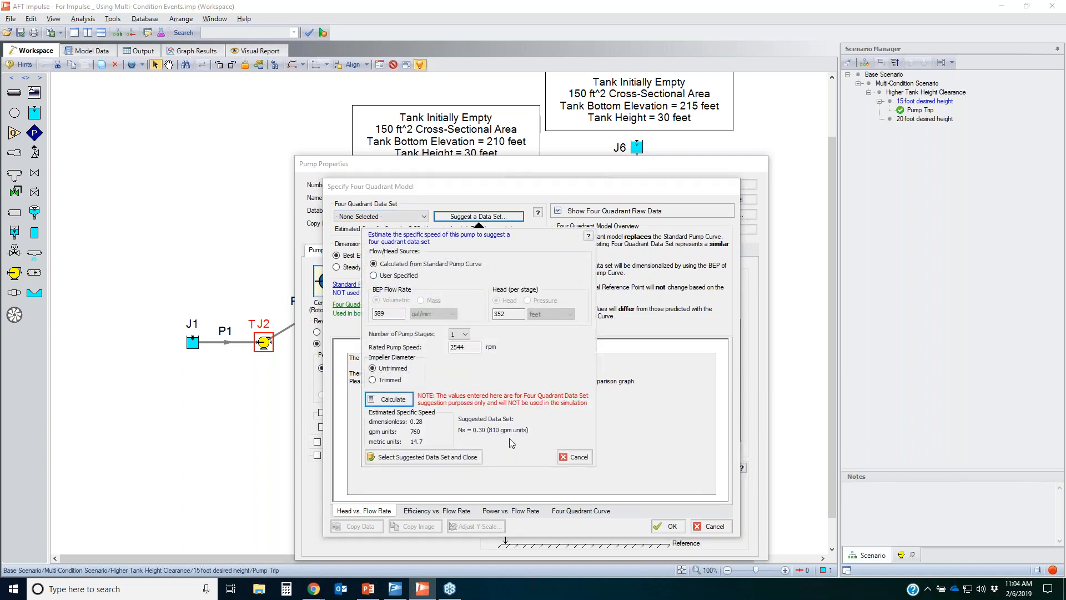
click(417, 457)
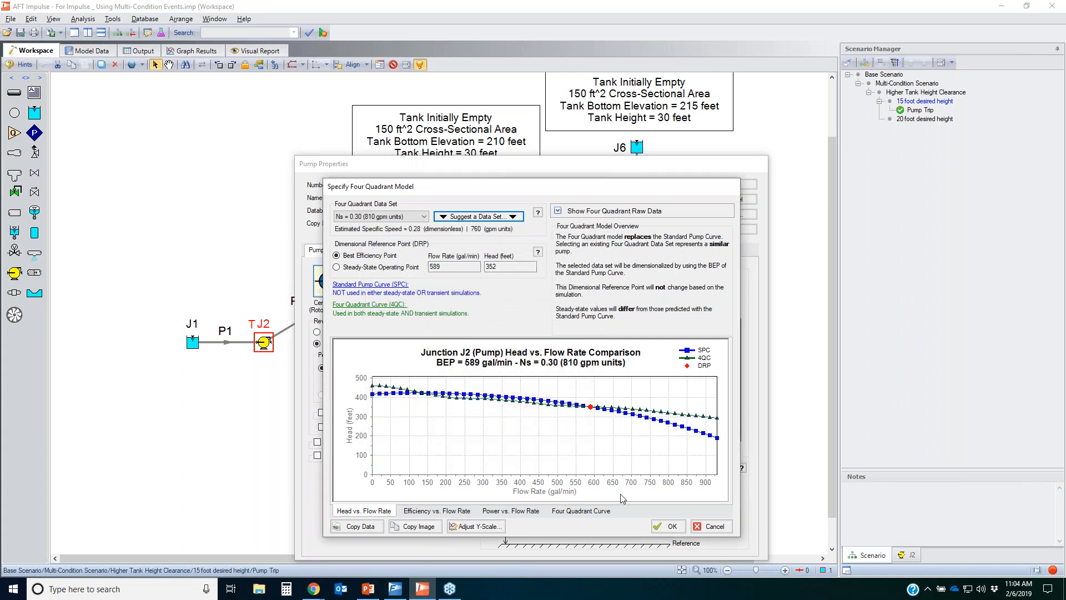
click(671, 526)
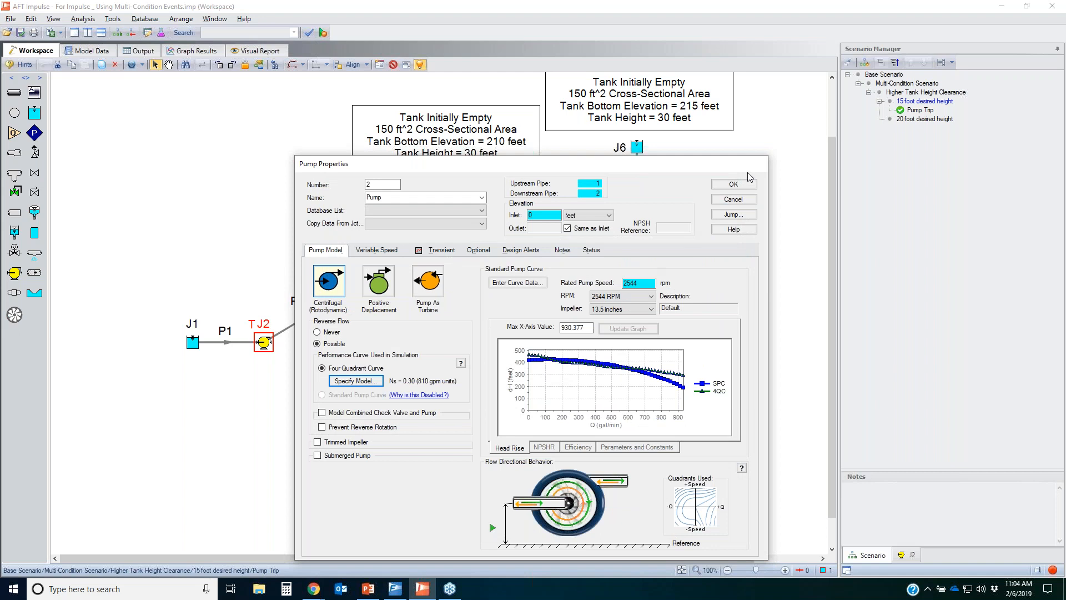
click(743, 189)
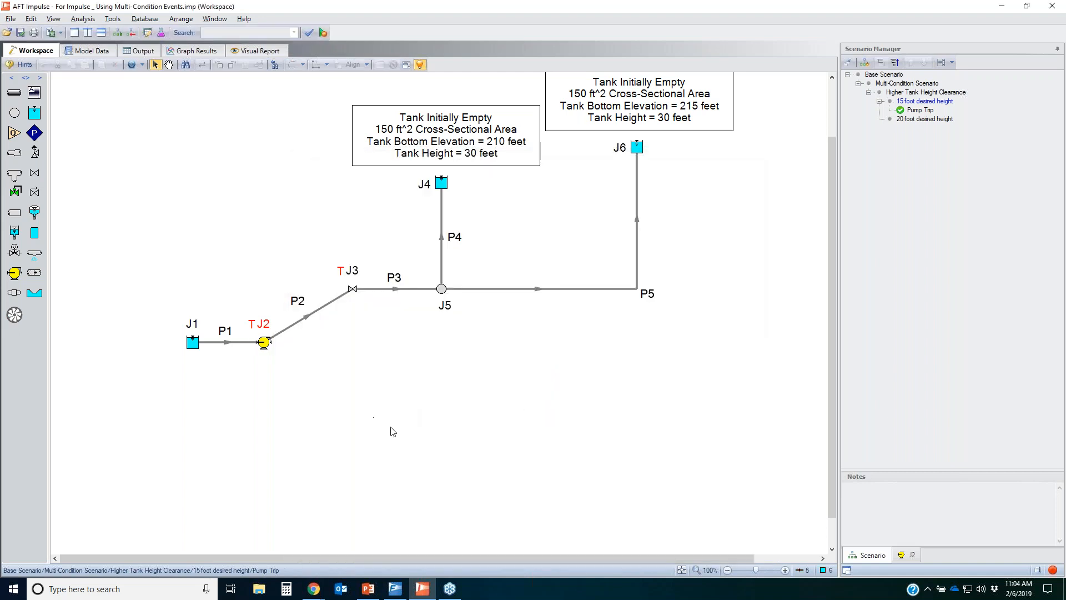
Check pump J2's status for undefined items and set its trip event value to 150.
click(263, 343)
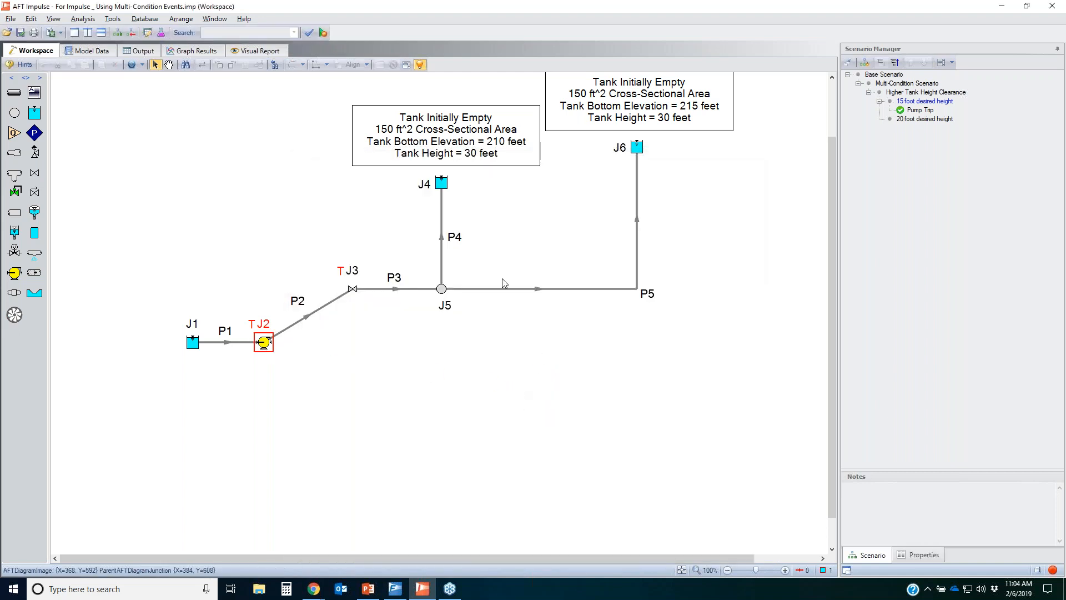
key(Return)
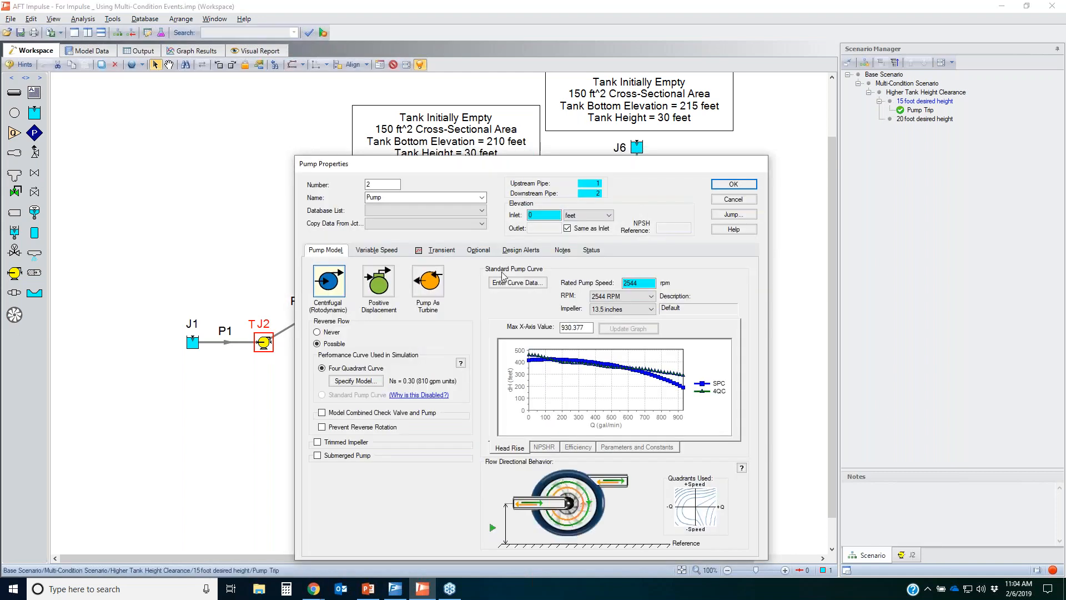
click(591, 251)
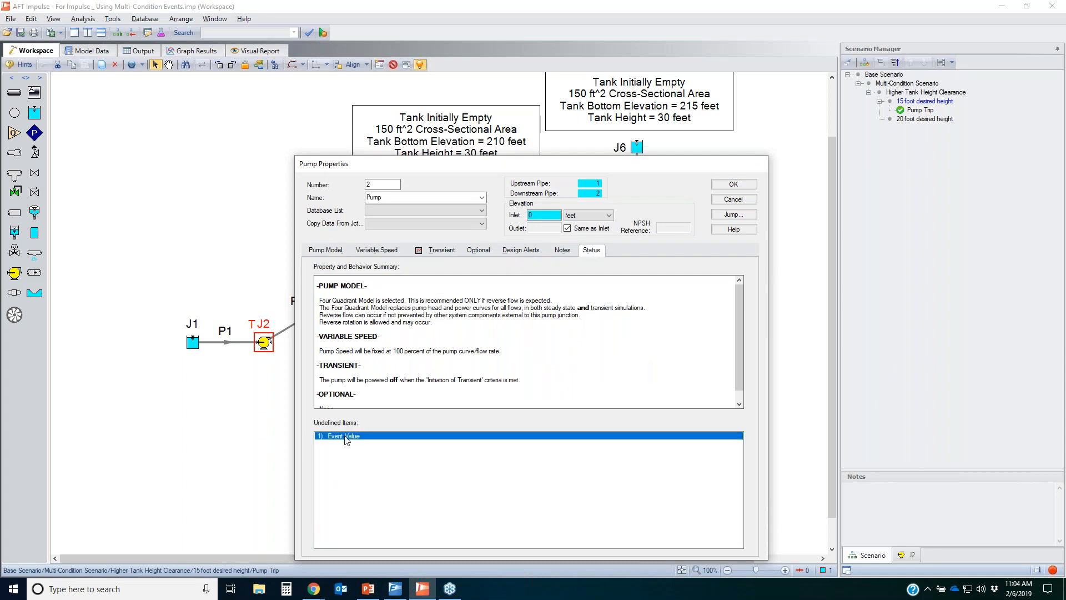
click(442, 251)
click(381, 422)
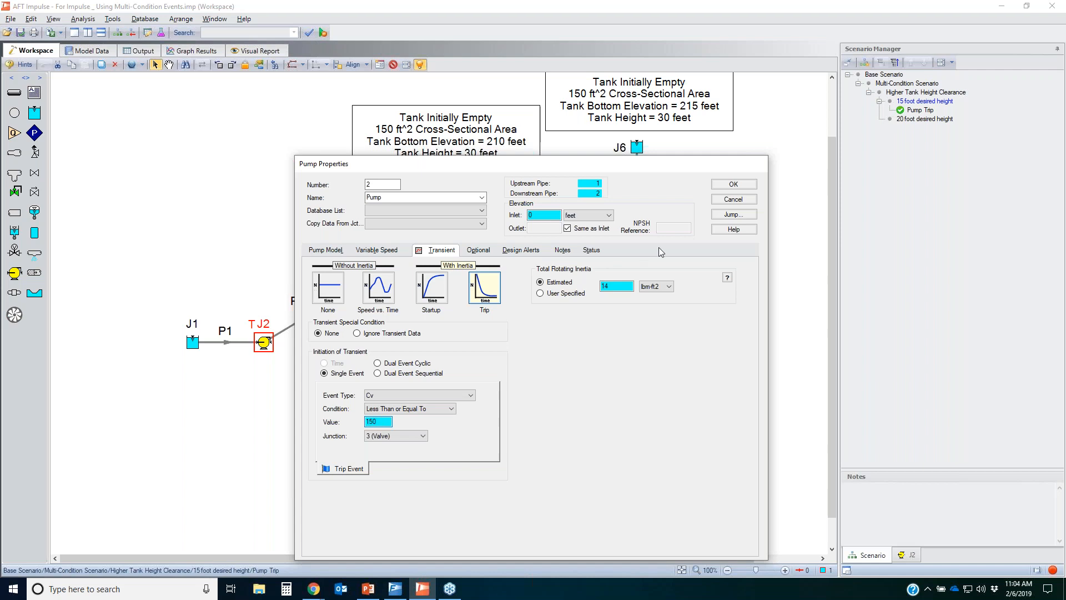
click(733, 183)
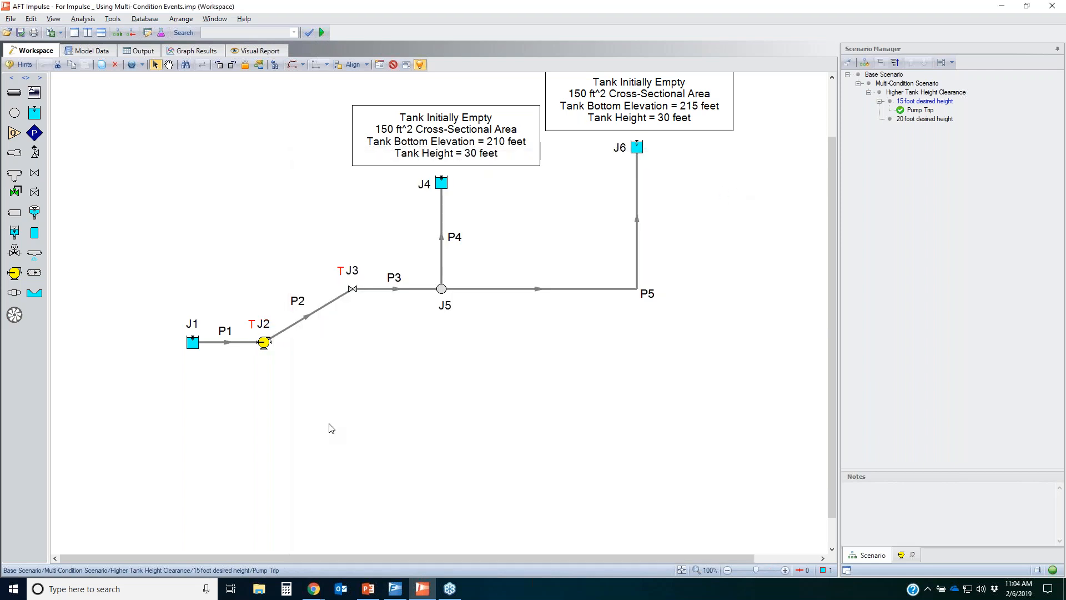
Run the Pump Trip scenario, and temporarily mark the critical warning indicator, vapor volume warnings and four quadrant caution in its output.
click(331, 428)
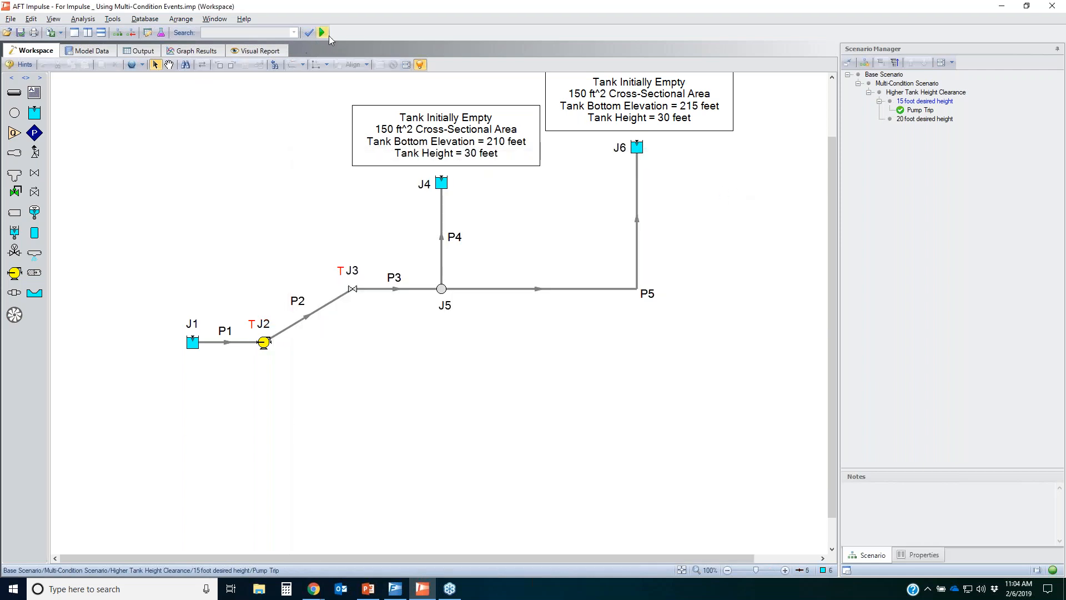
key(F5)
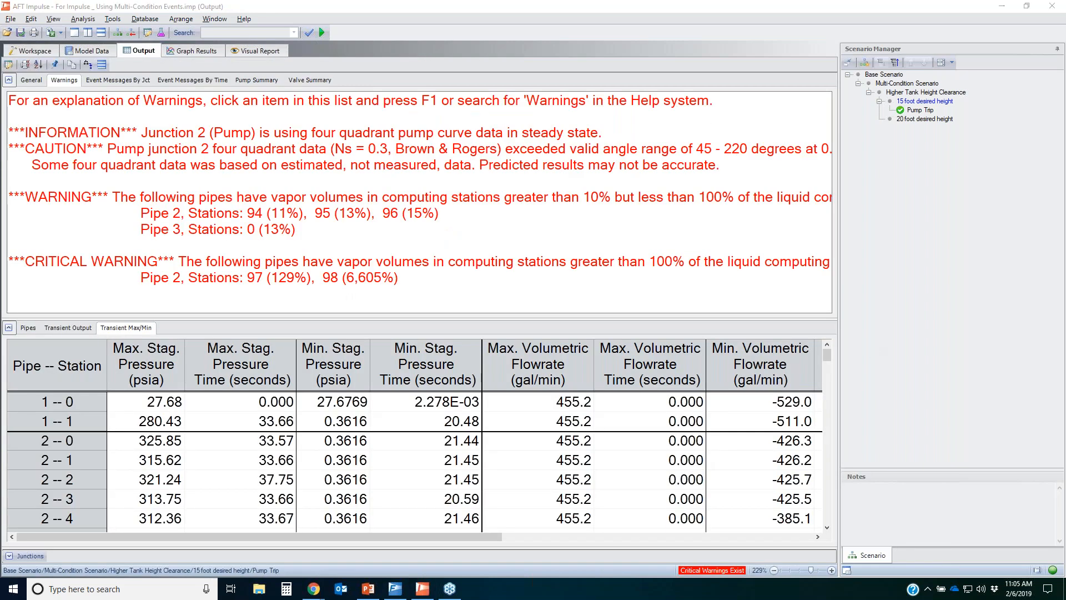
mouse_move(664, 547)
mouse_down()
mouse_move(763, 549)
mouse_move(716, 543)
mouse_up()
mouse_move(16, 185)
mouse_down()
mouse_move(171, 179)
mouse_move(816, 244)
mouse_move(26, 208)
mouse_up()
drag(104, 172, 122, 178)
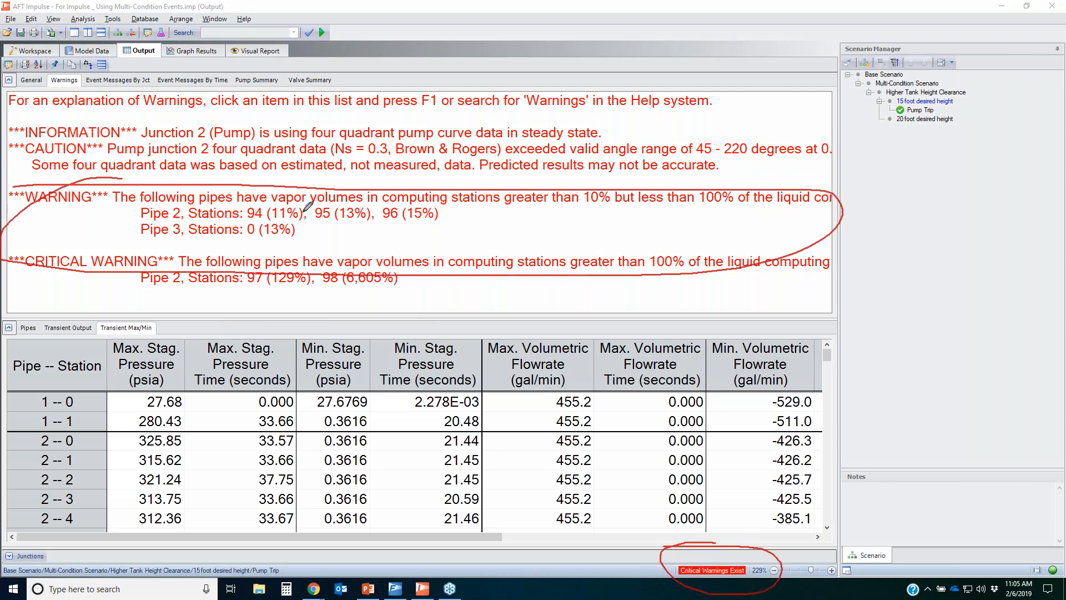
mouse_move(86, 150)
mouse_down()
mouse_move(716, 147)
mouse_move(113, 186)
mouse_move(61, 163)
mouse_up()
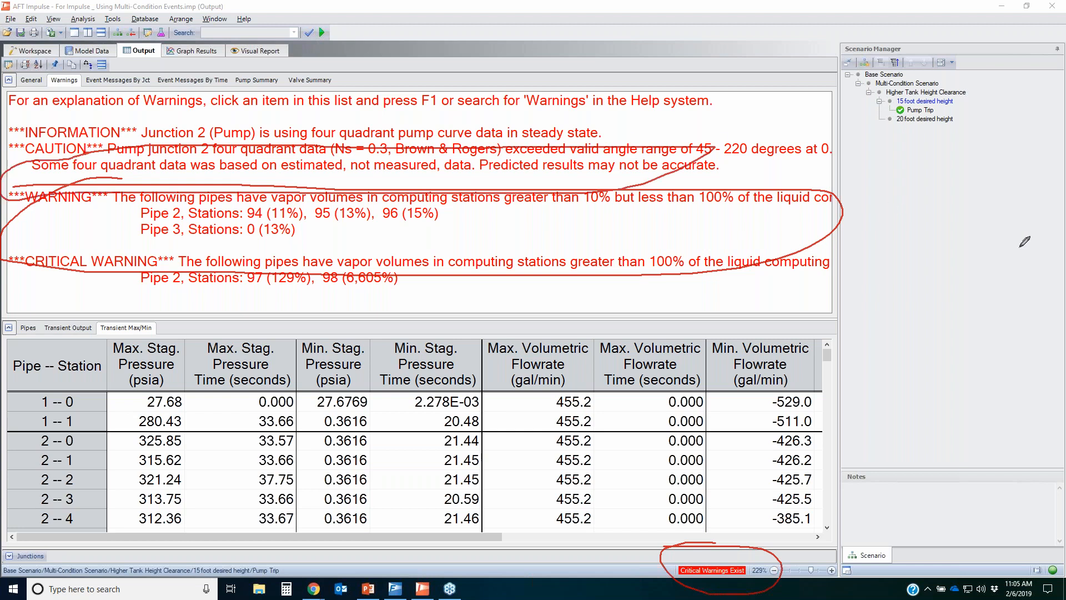
key(Escape)
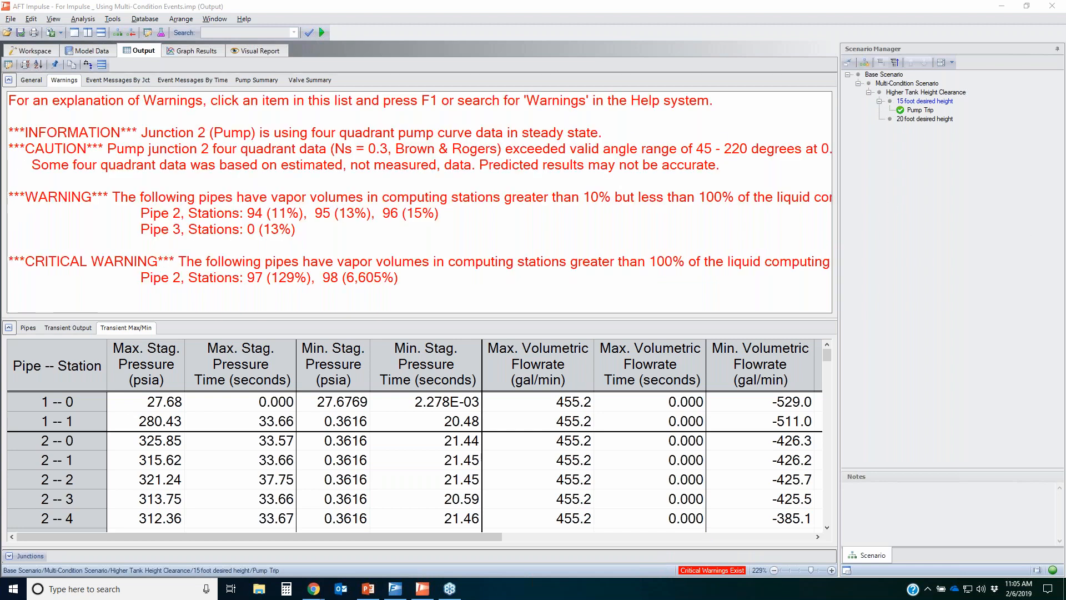
Check the time-sorted event messages for the pump trip, and graph pump J2's speed versus time from the workspace.
click(184, 81)
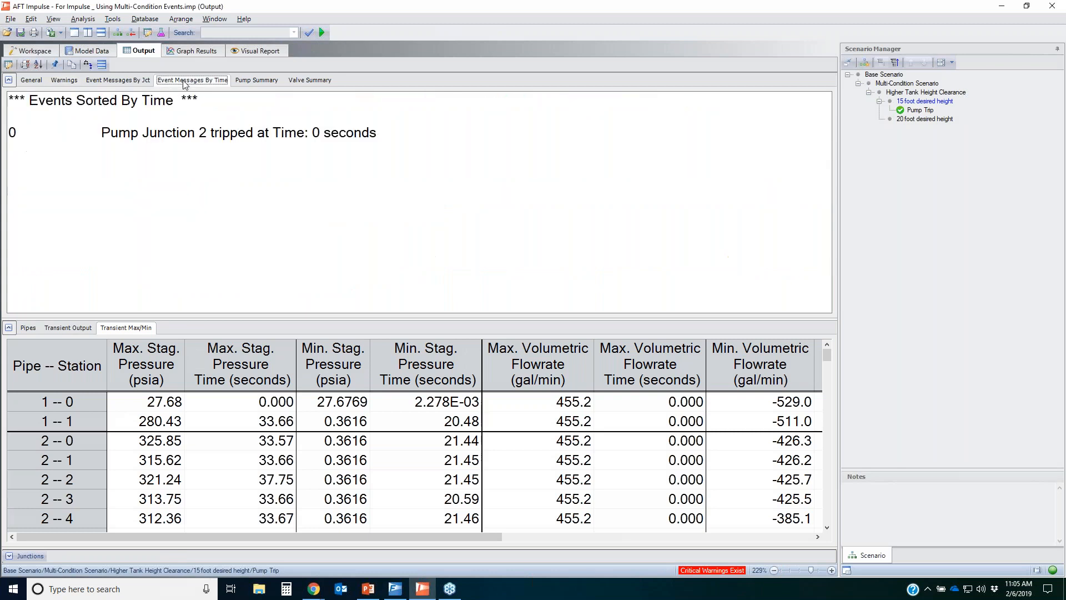
click(193, 132)
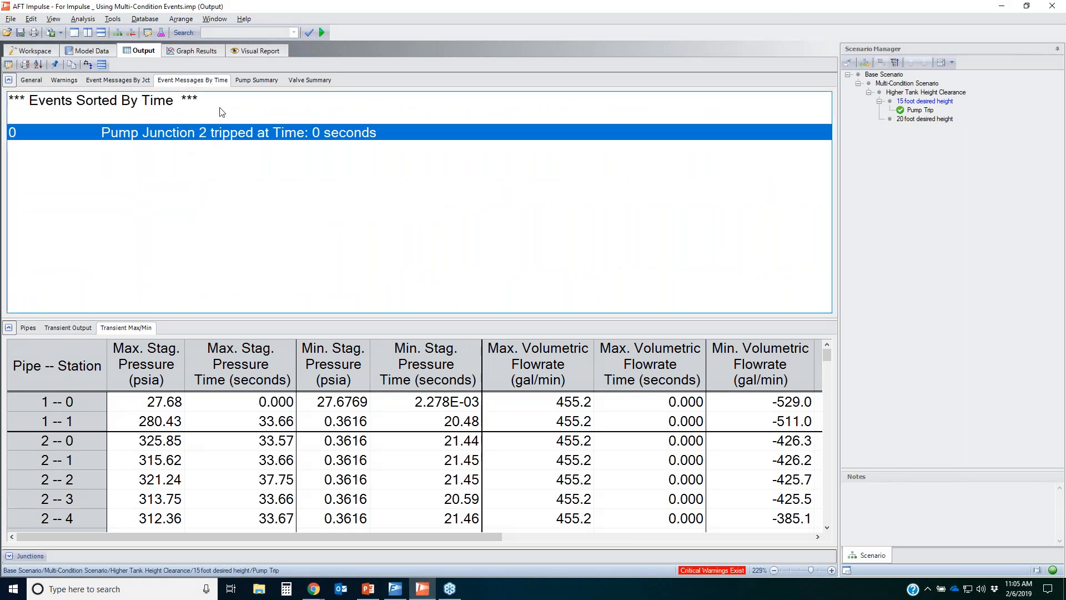
click(47, 54)
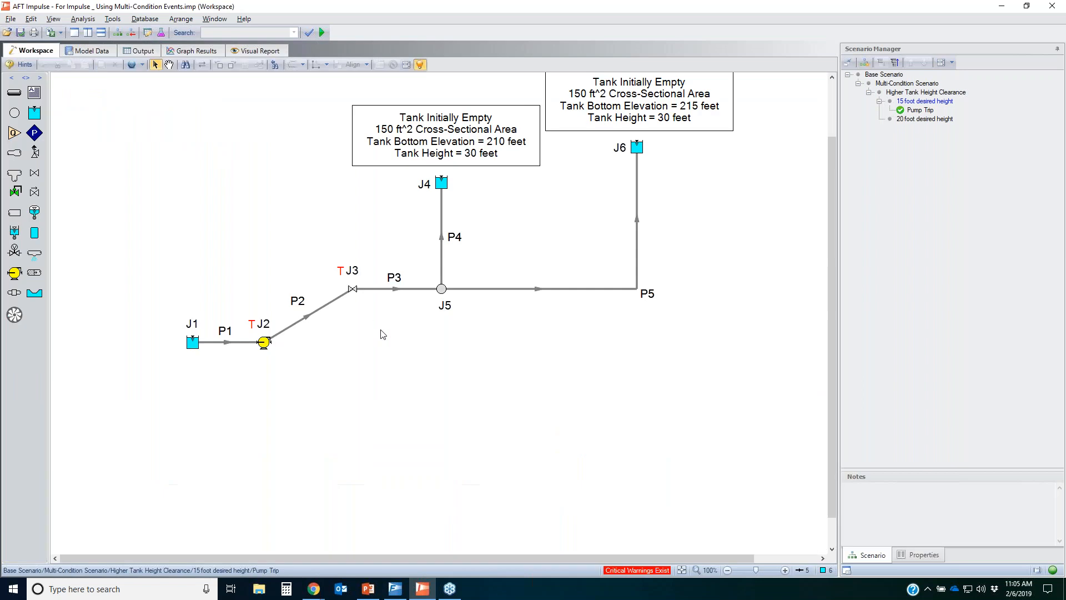
click(265, 342)
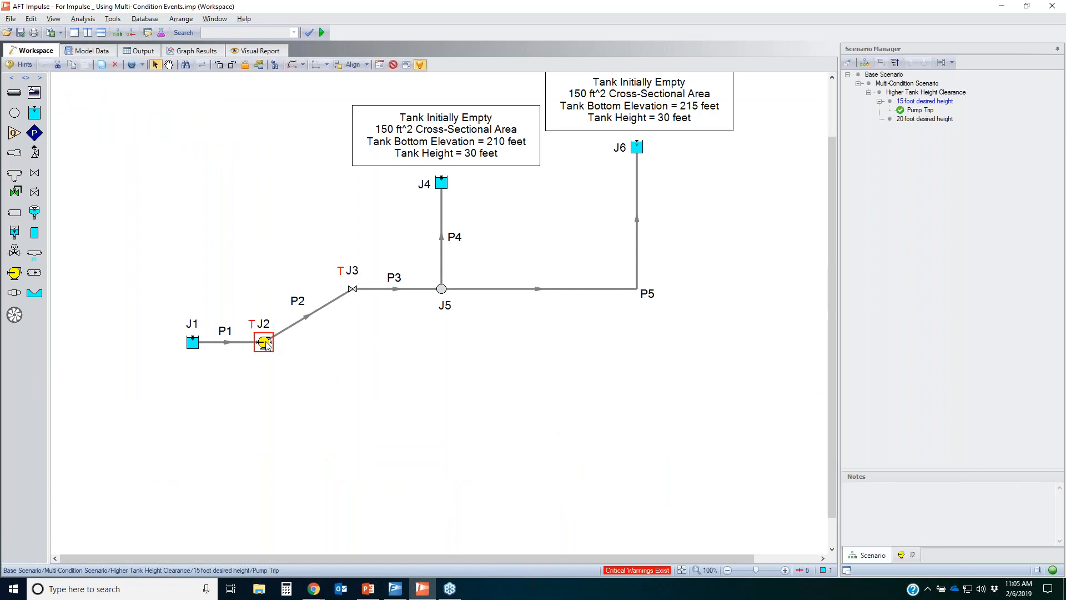
right_click(265, 342)
mouse_move(400, 504)
click(519, 478)
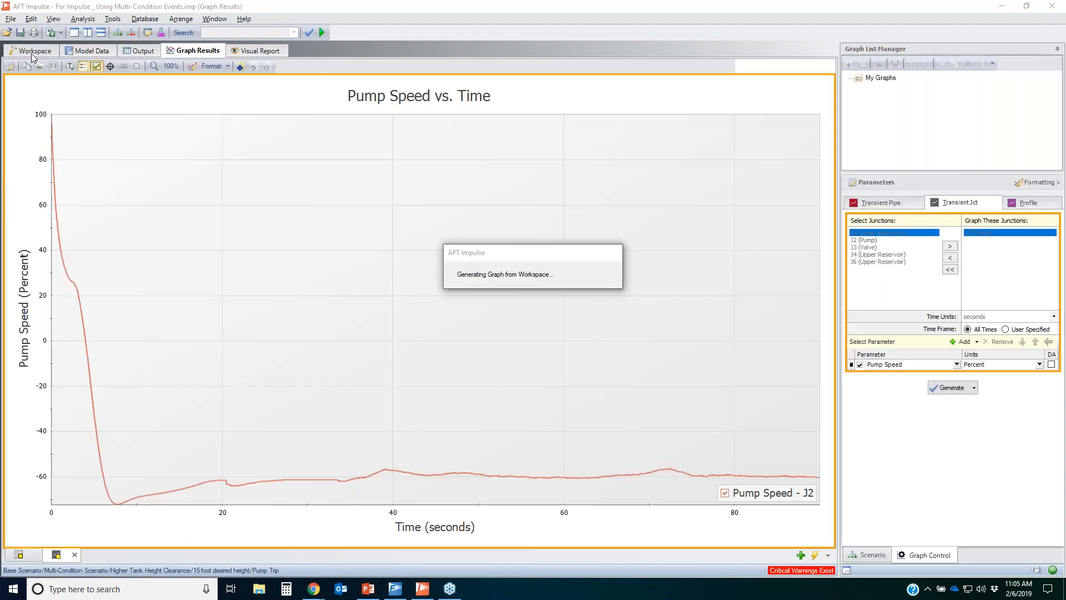
Check valve J3's fixed Cv in its loss model without changing its properties.
click(31, 54)
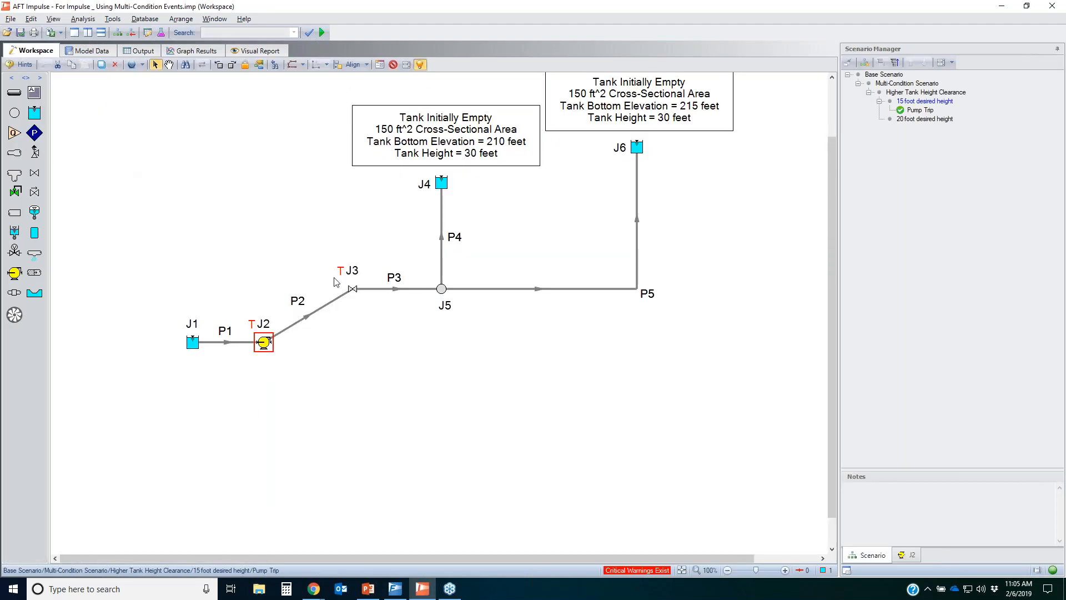
double_click(352, 289)
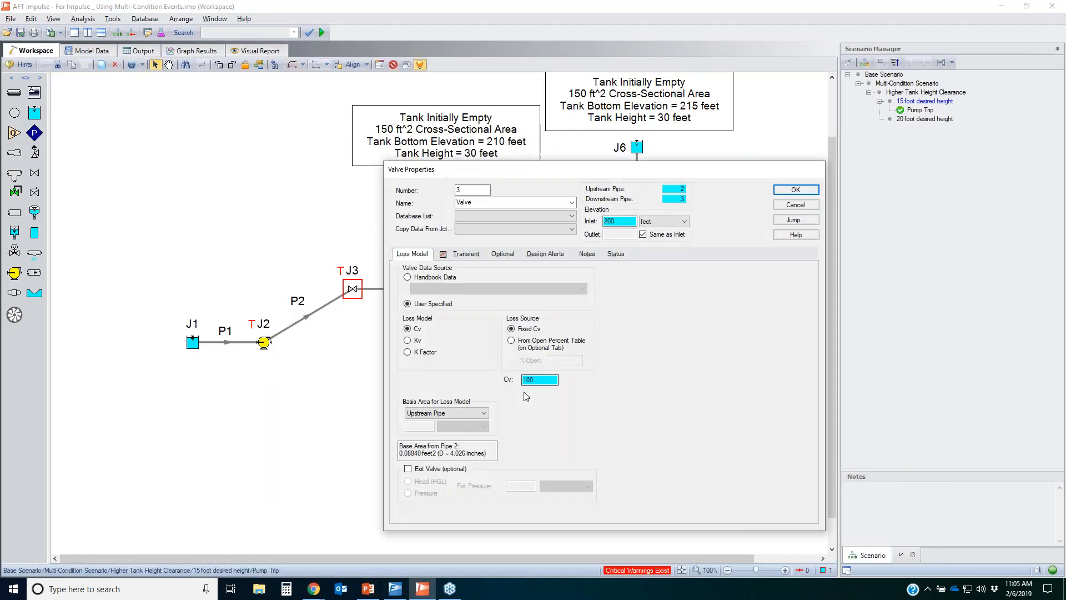
click(545, 379)
click(795, 204)
Set pump J2's transient trip event value to 30, rerun the Pump Trip scenario, and open its output.
double_click(265, 343)
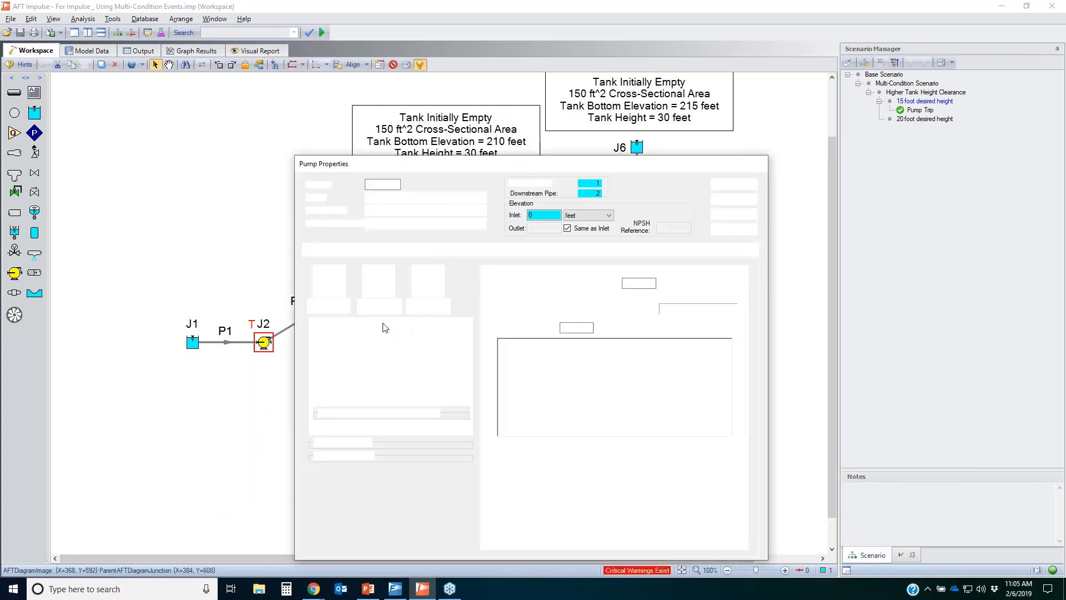
click(423, 251)
double_click(373, 420)
text(30)
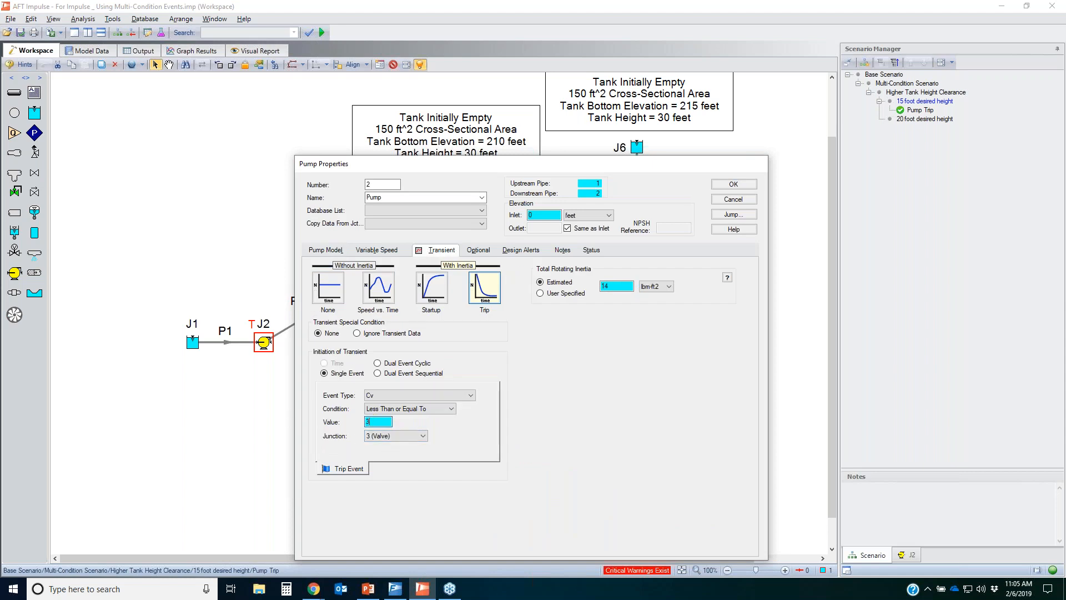
click(751, 185)
click(521, 364)
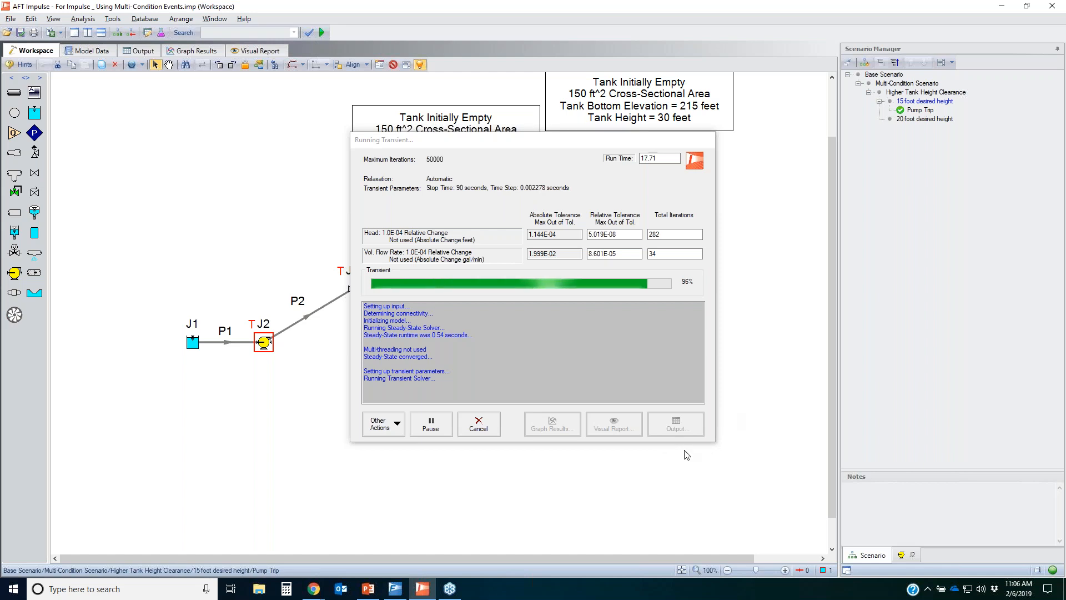
click(690, 425)
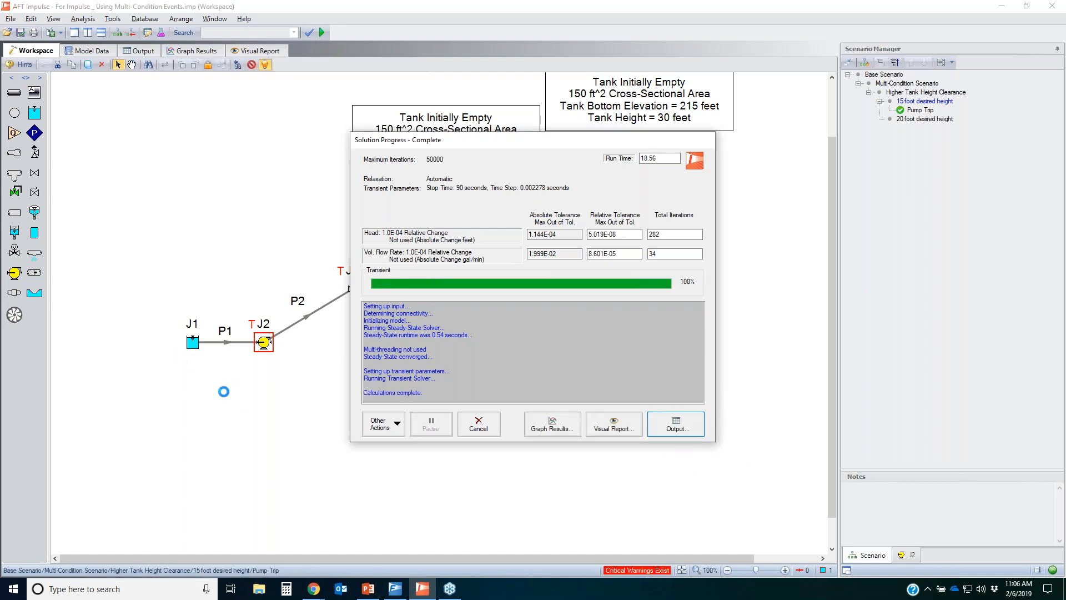
Check the trip time in the time-sorted event messages, and graph pump J2's speed versus time from the workspace.
click(216, 80)
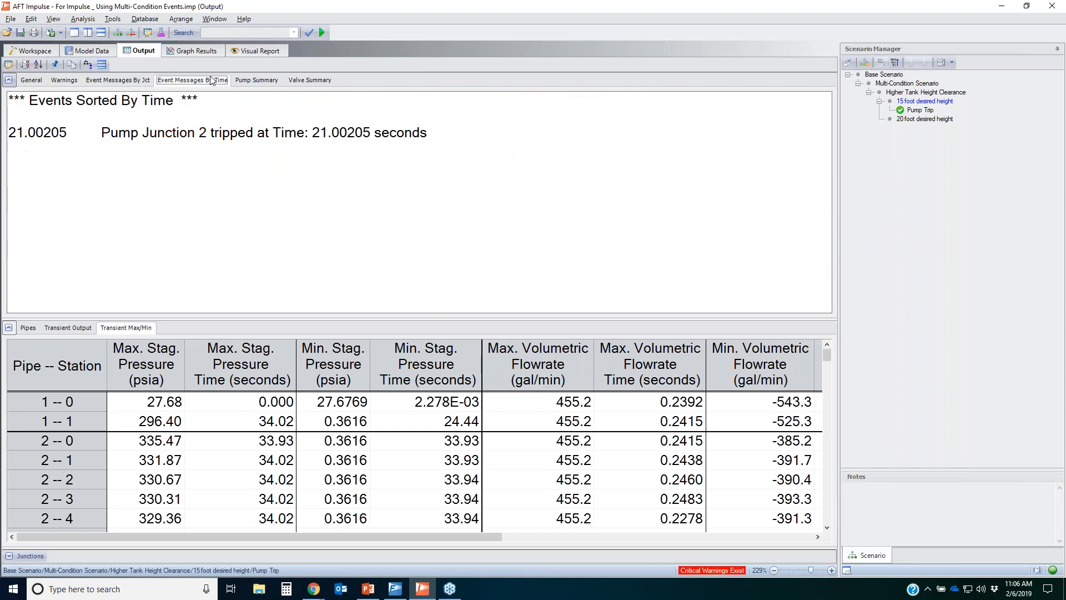
click(232, 139)
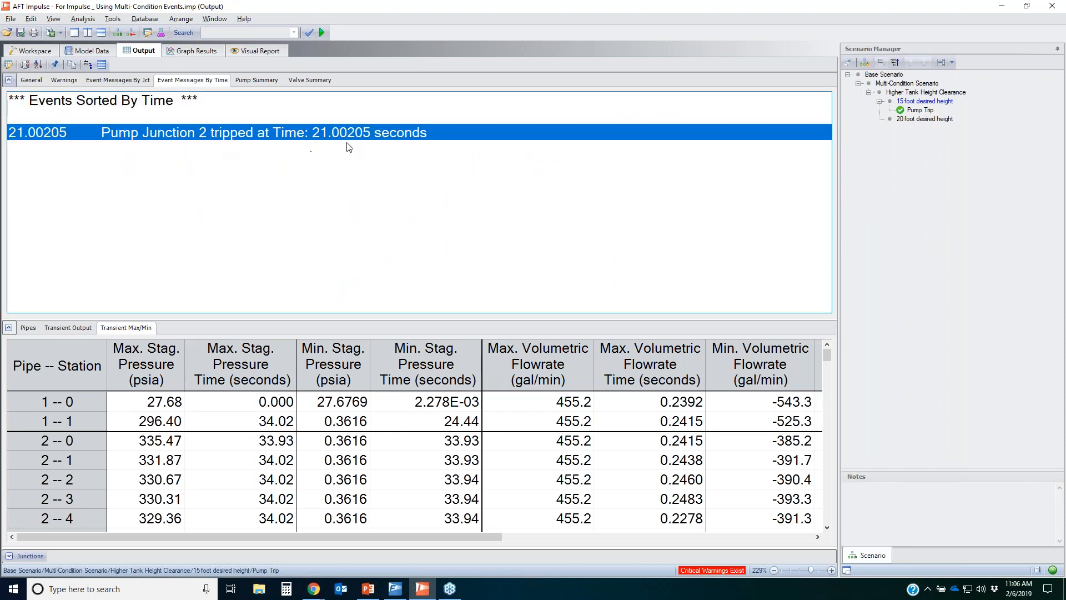
click(34, 51)
right_click(265, 344)
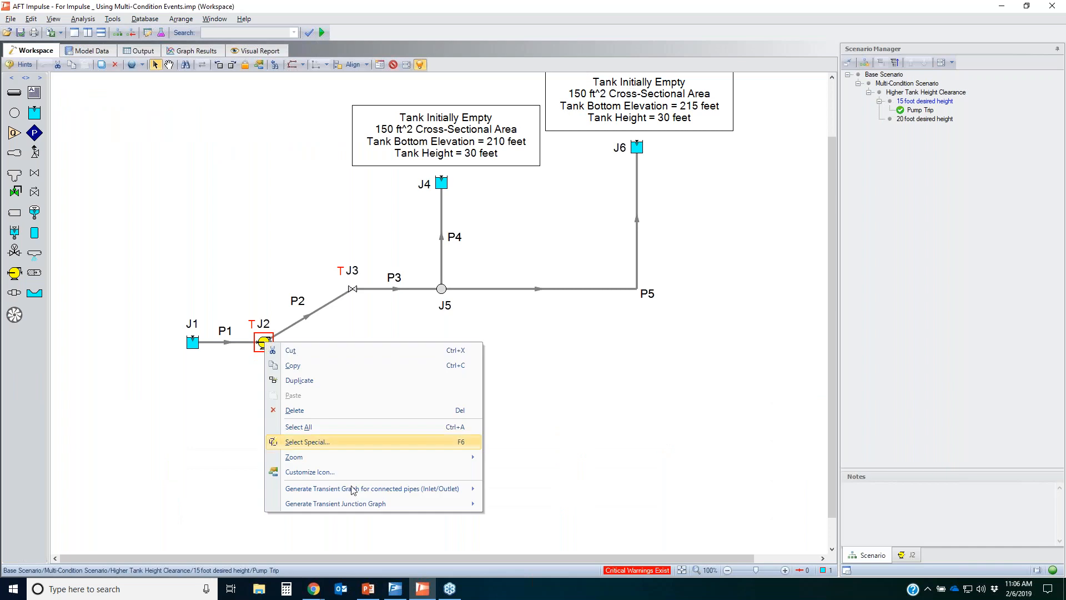
mouse_move(348, 505)
click(531, 477)
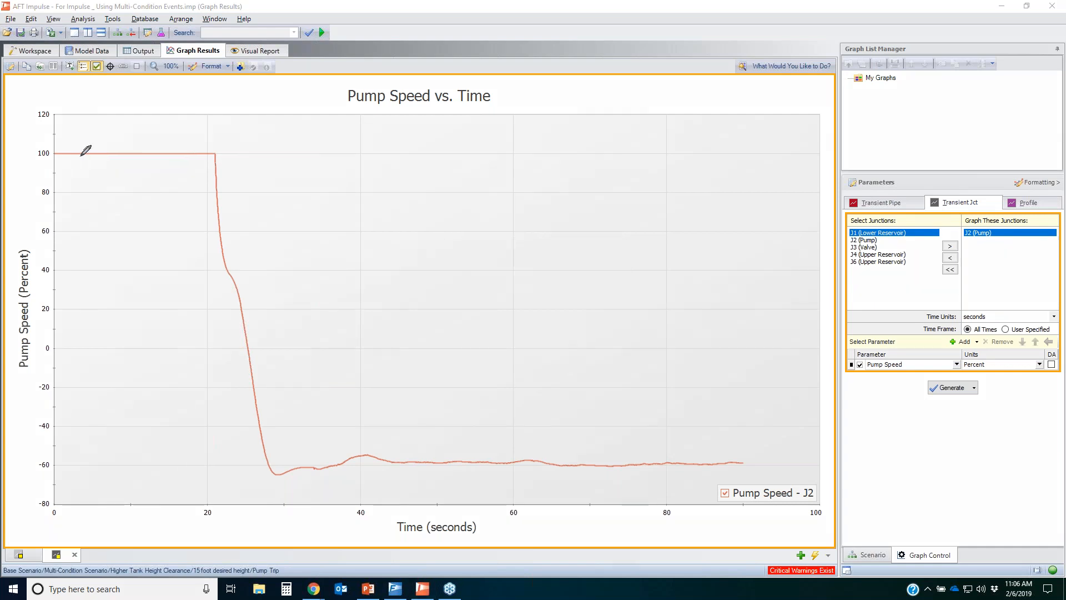
Temporarily mark the constant-speed period, the speed decline and the reverse-rotation range on the pump J2 speed graph.
mouse_move(49, 147)
mouse_down()
mouse_move(211, 169)
mouse_move(134, 139)
mouse_up()
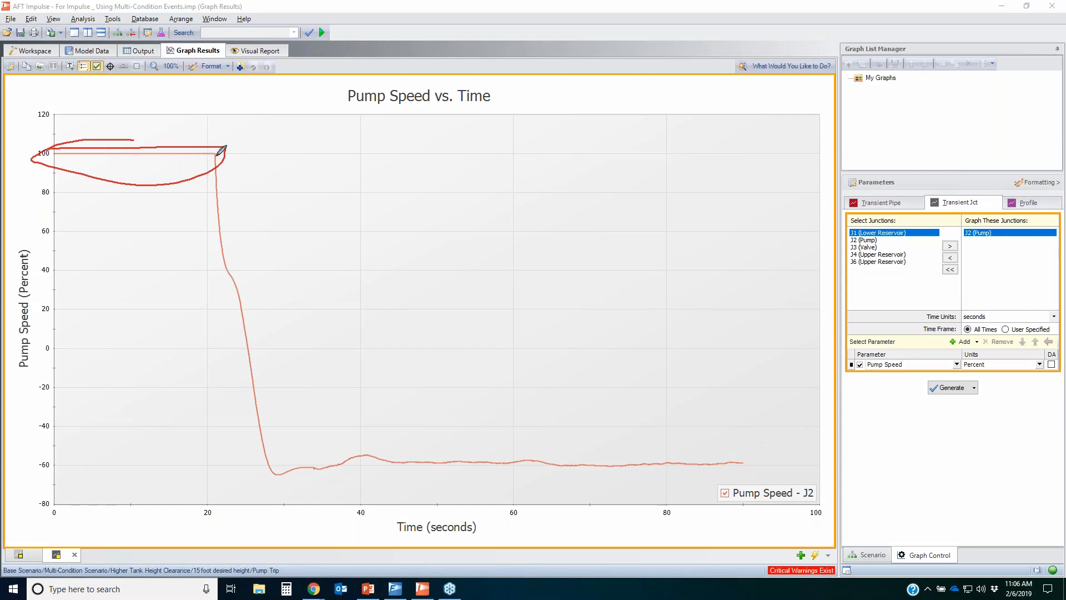
mouse_move(221, 150)
mouse_down()
mouse_move(233, 278)
mouse_move(257, 364)
mouse_up()
mouse_move(262, 402)
mouse_down()
mouse_move(281, 462)
mouse_move(723, 460)
mouse_up()
mouse_move(216, 158)
mouse_down()
mouse_move(225, 300)
mouse_move(288, 450)
mouse_move(627, 461)
mouse_up()
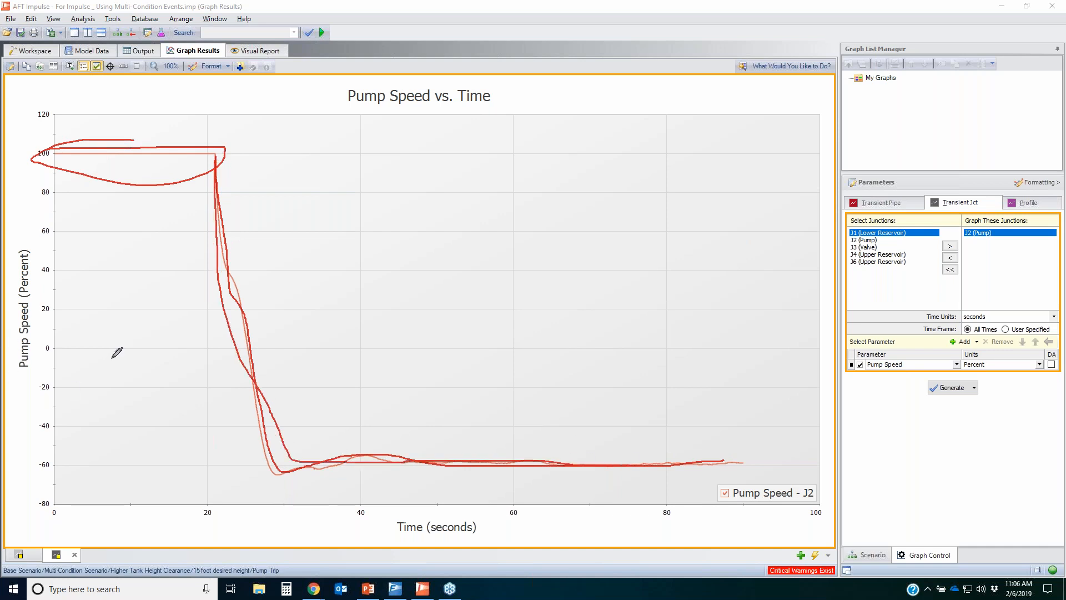
mouse_move(53, 344)
mouse_down()
mouse_move(35, 506)
mouse_move(9, 527)
mouse_move(55, 385)
mouse_up()
mouse_move(313, 442)
mouse_down()
mouse_move(544, 419)
mouse_move(272, 468)
mouse_up()
mouse_move(548, 439)
mouse_down()
mouse_move(517, 430)
mouse_move(475, 363)
mouse_up()
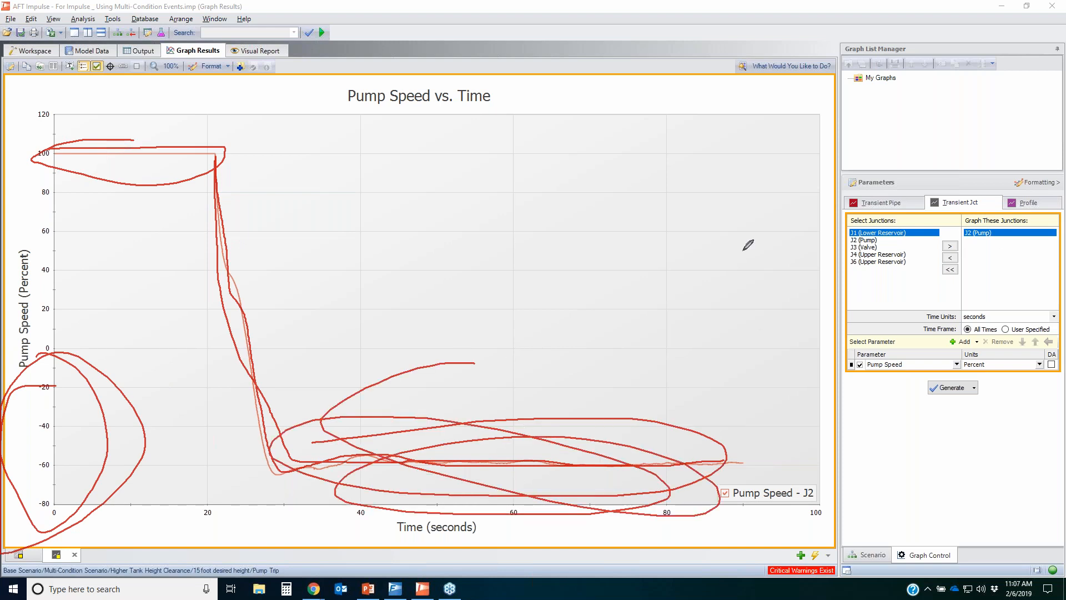
key(e)
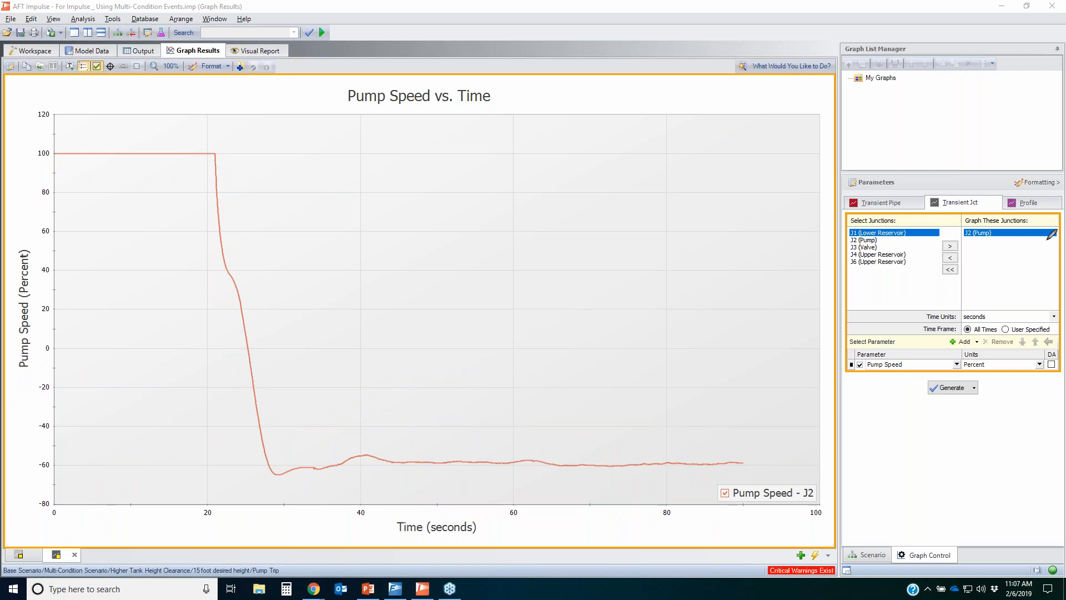
Generate a transient junction graph of valve J3's Cv versus time from the workspace.
click(55, 51)
click(351, 290)
right_click(351, 288)
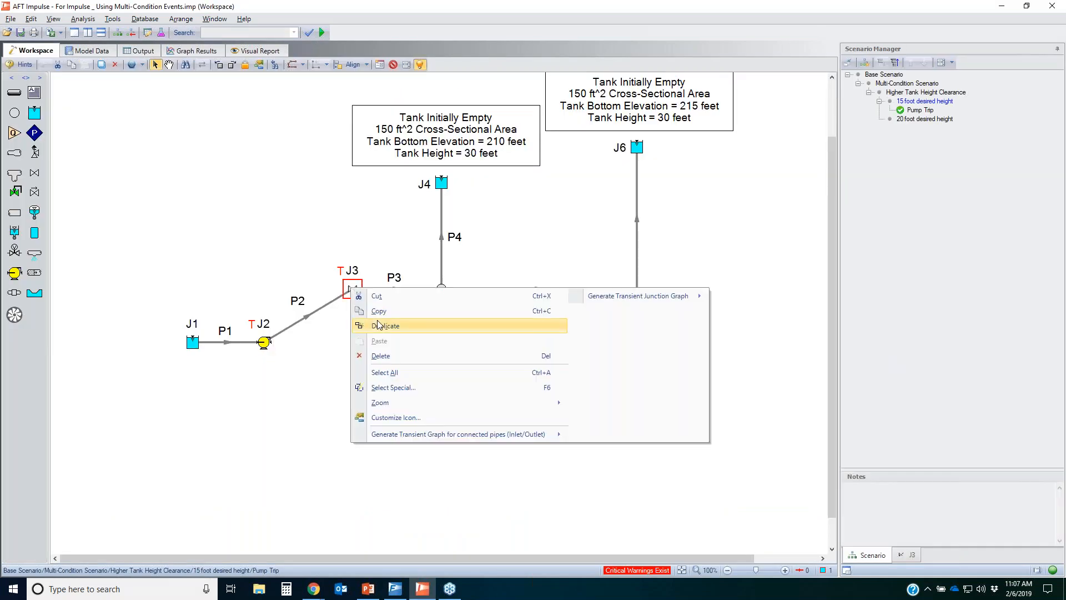
mouse_move(626, 302)
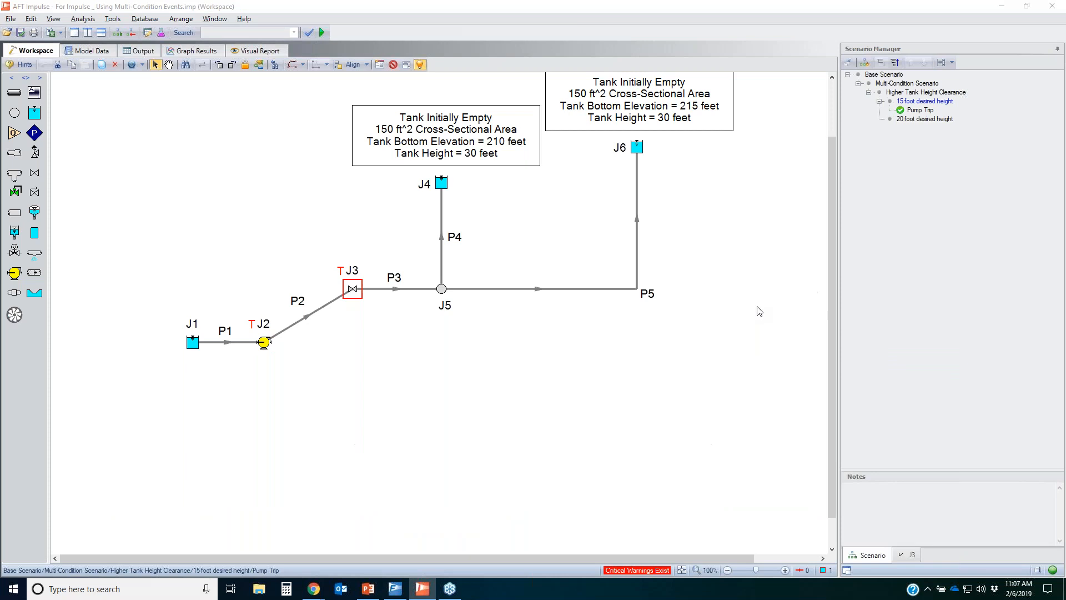
click(740, 300)
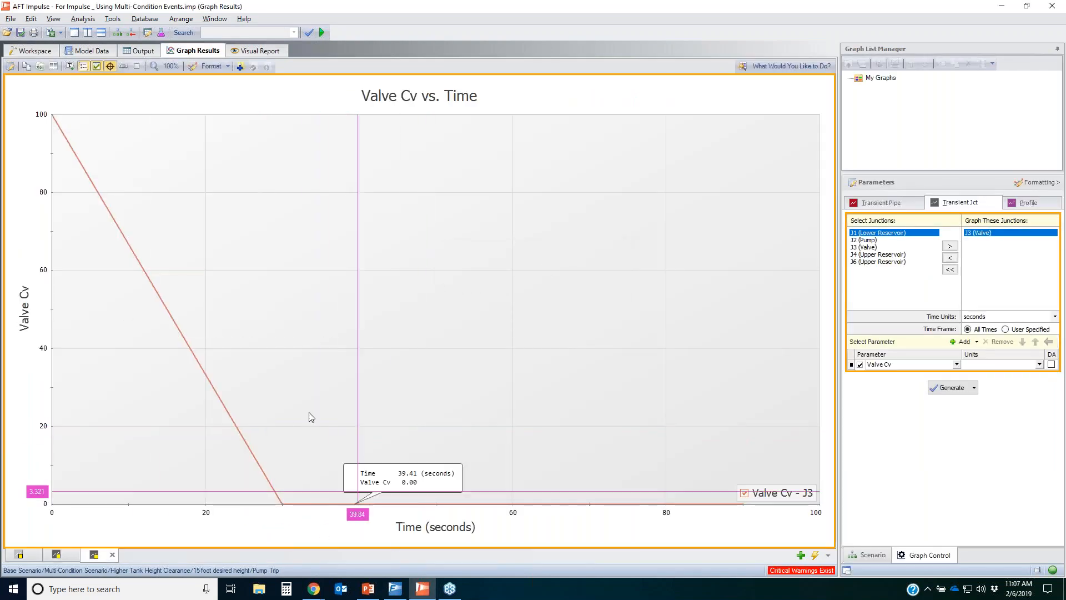
Temporarily mark the path from valve J3 back through pump J2 to reservoir J1, and reopen the pump speed graph.
click(33, 52)
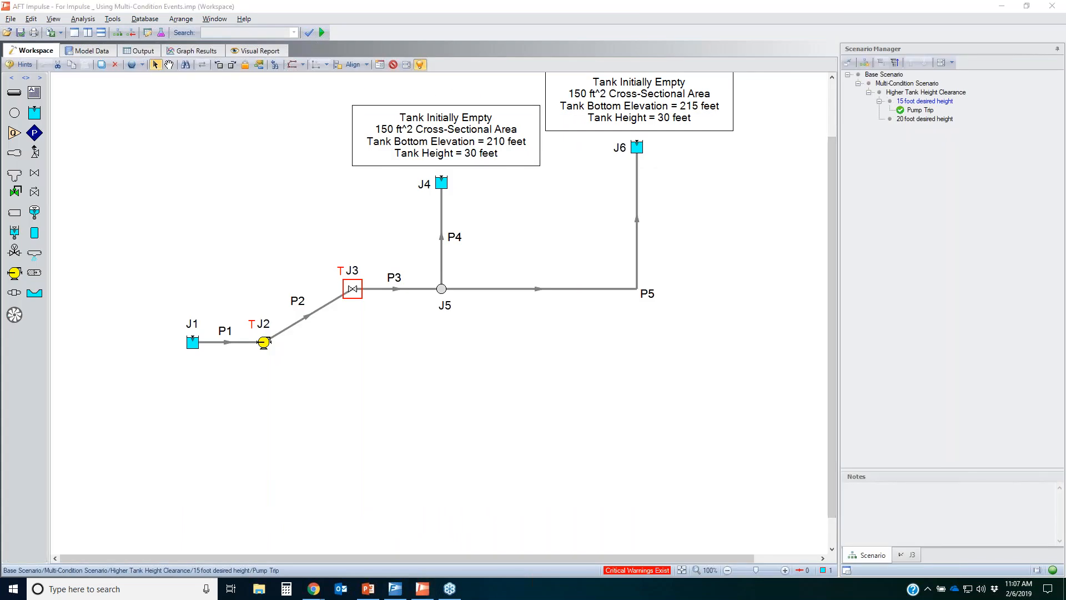
mouse_move(338, 286)
mouse_down()
mouse_move(186, 347)
mouse_move(265, 349)
mouse_move(280, 333)
mouse_up()
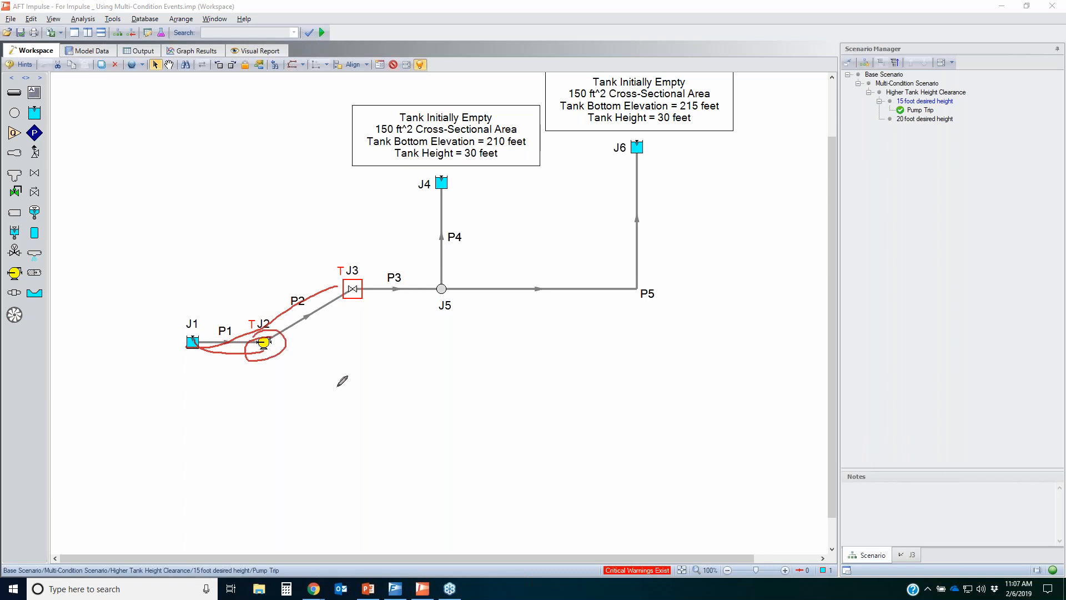
mouse_move(22, 185)
mouse_down()
mouse_move(42, 195)
mouse_move(25, 203)
mouse_up()
key(e)
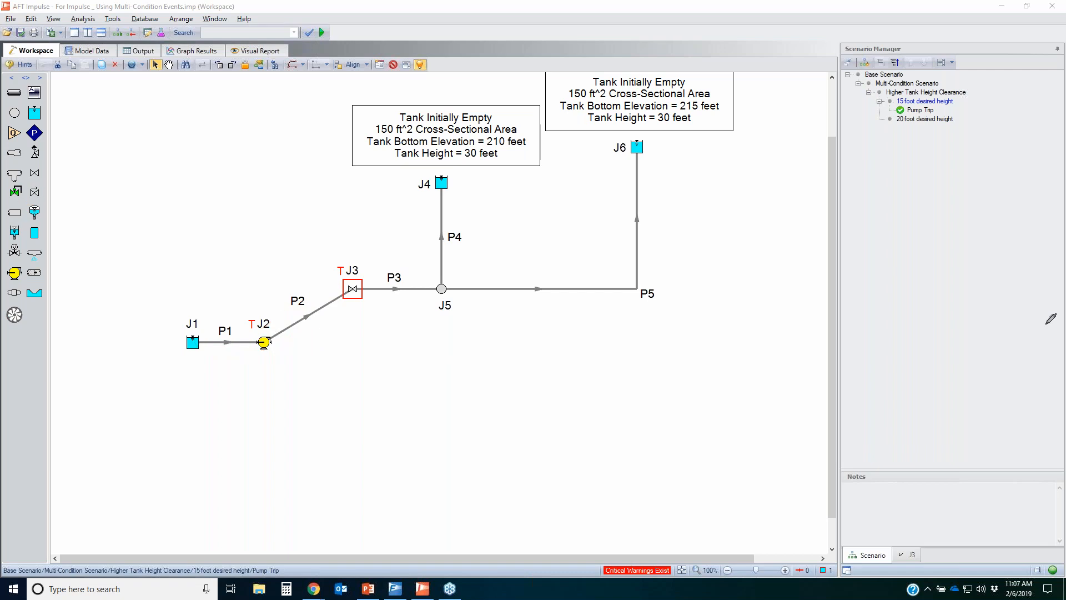
click(202, 51)
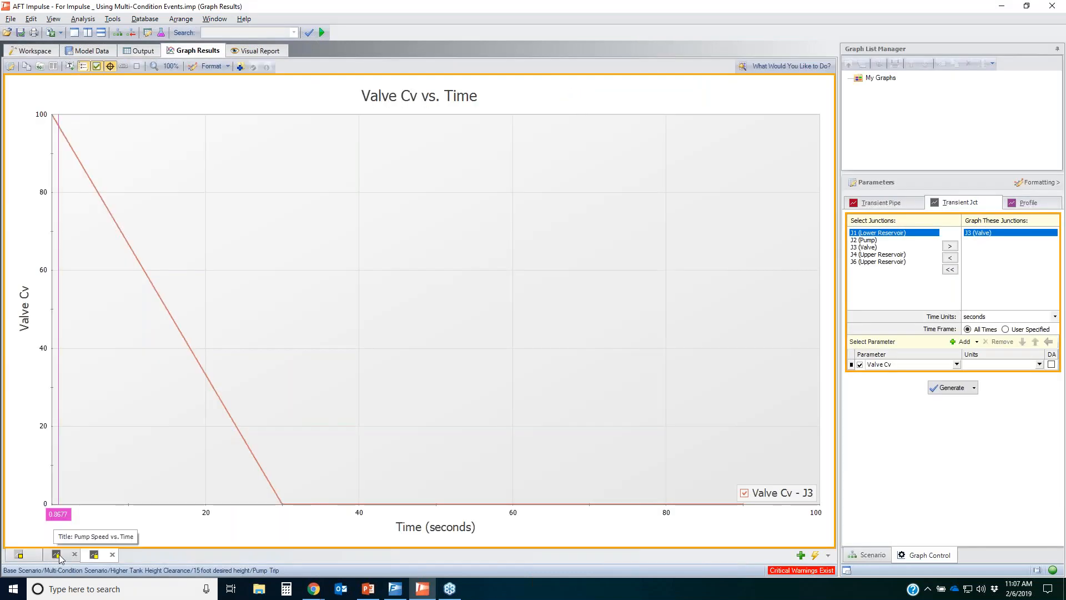
click(57, 555)
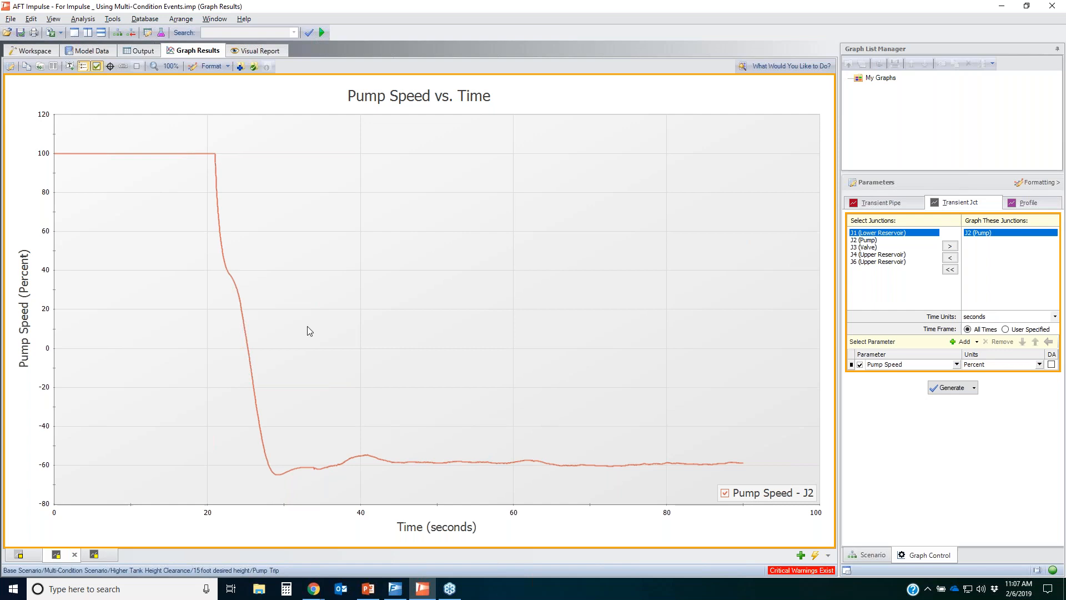
Try the Pipe Can Be Partially Full Along Length option in pipe P2's optional properties, and discard the change.
click(35, 51)
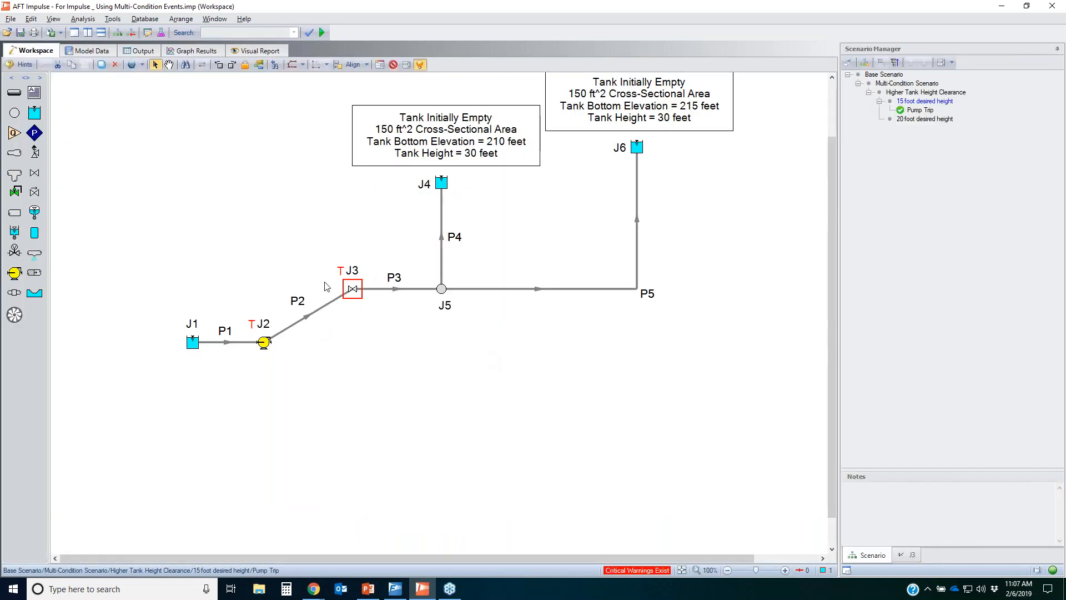
click(304, 317)
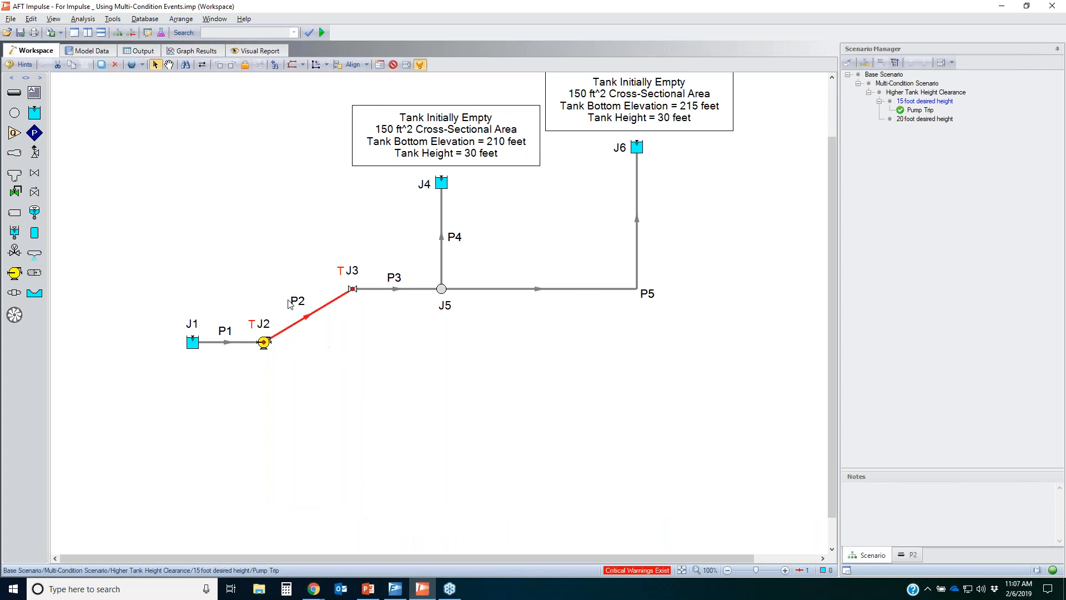
double_click(330, 304)
click(477, 214)
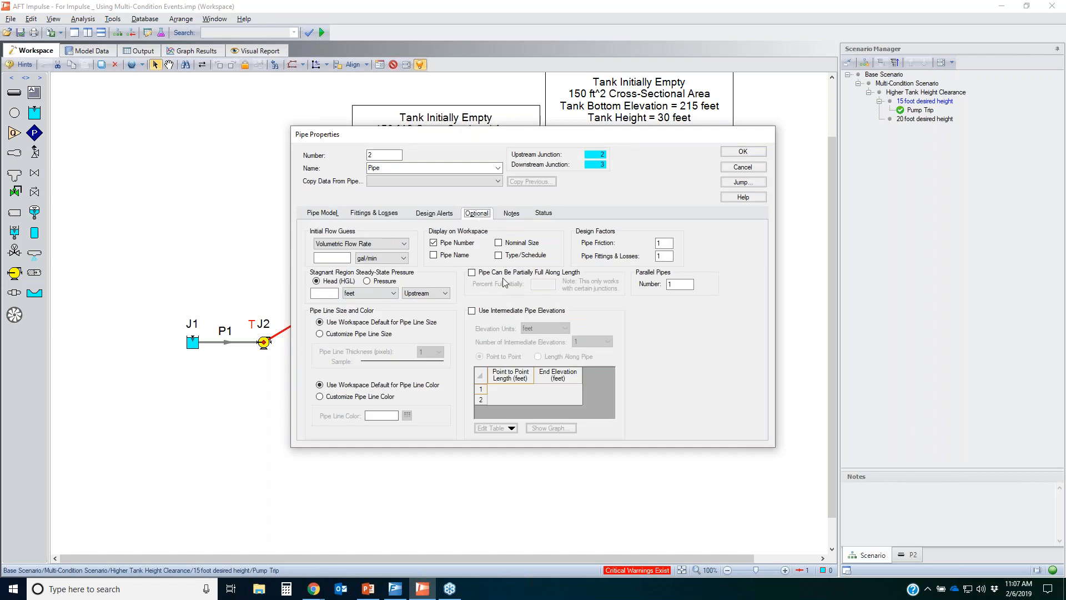
click(472, 273)
click(472, 272)
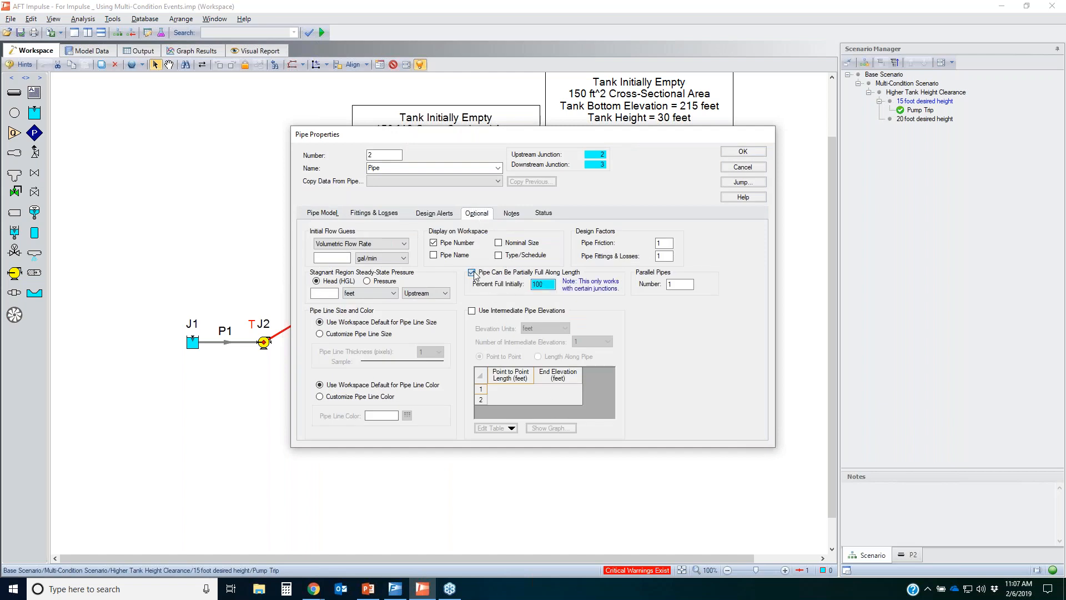
click(743, 167)
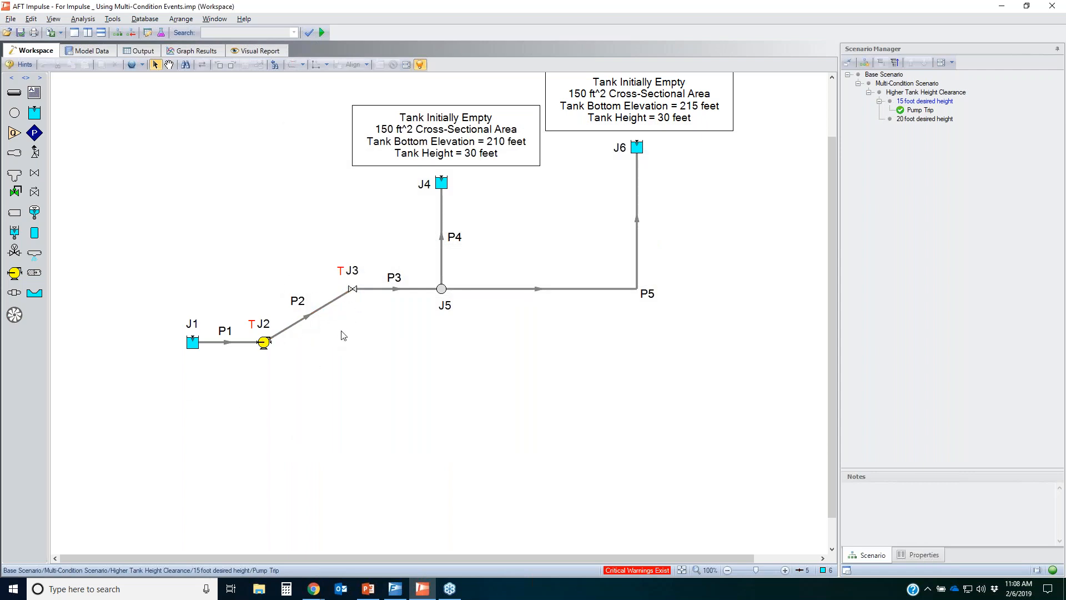
Select the flow path from reservoir J1 through pipe P4 on the workspace, and return to the pump speed graph.
click(189, 50)
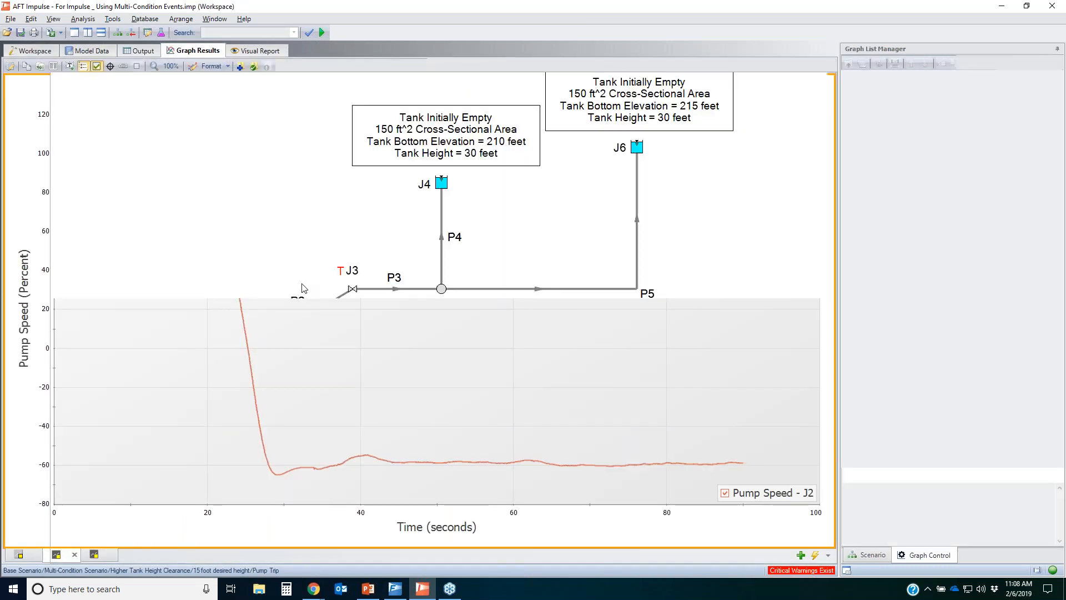
drag(369, 367, 197, 216)
drag(480, 264, 388, 207)
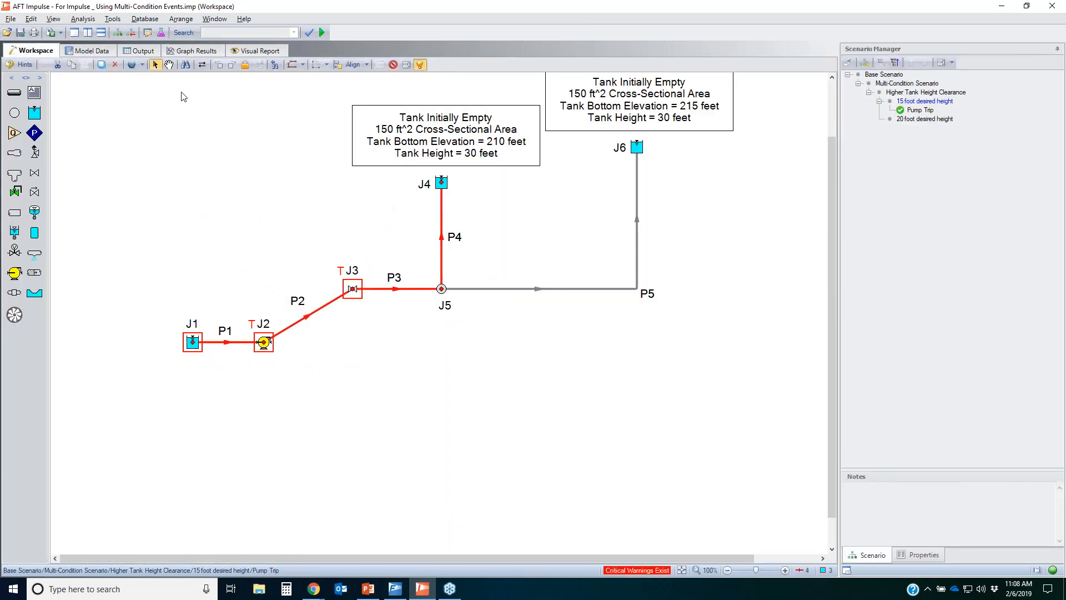
click(189, 53)
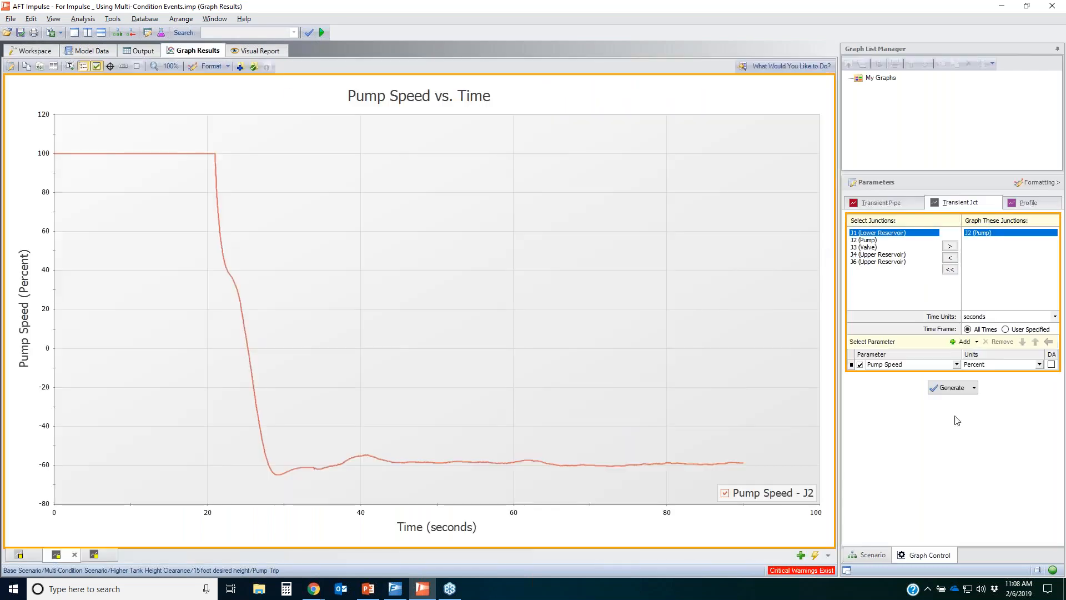
Start a profile graph in a new graph tab for the pipe path selected on the workspace, animated using output.
click(801, 556)
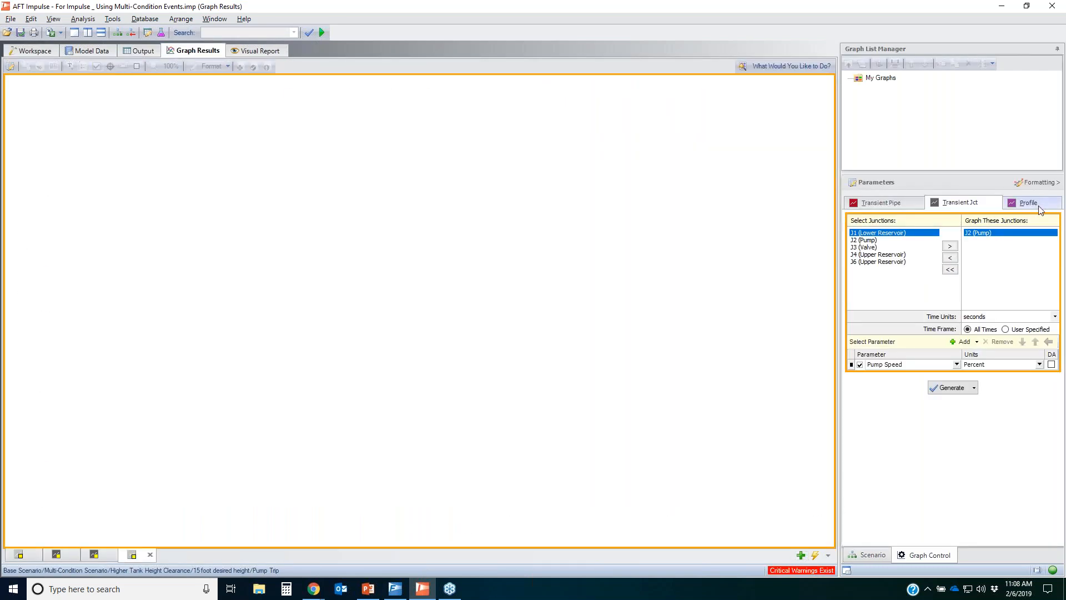
click(1039, 204)
click(908, 274)
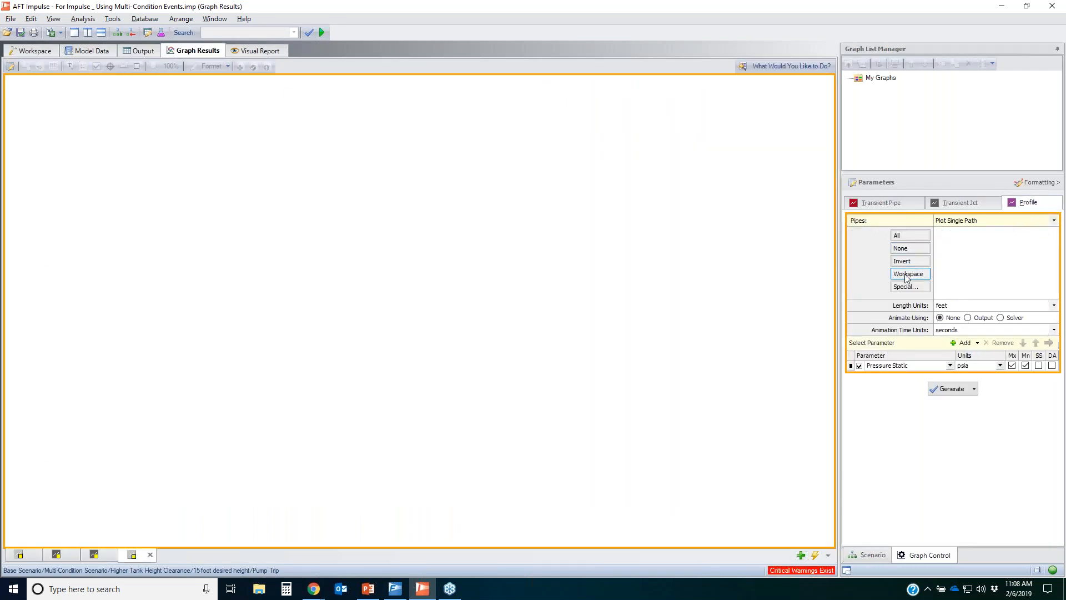
click(967, 318)
Generate the stacked profile graphs of static pressure in psia and vapor volume in feet3, with maximum and minimum curves excluded.
click(1011, 365)
click(964, 341)
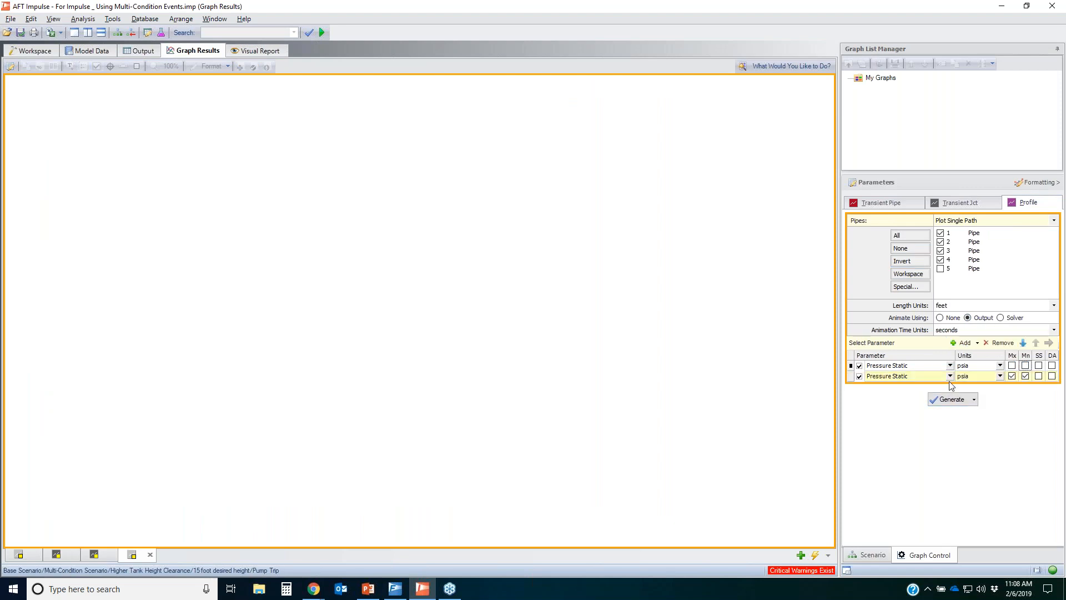
click(949, 376)
click(930, 418)
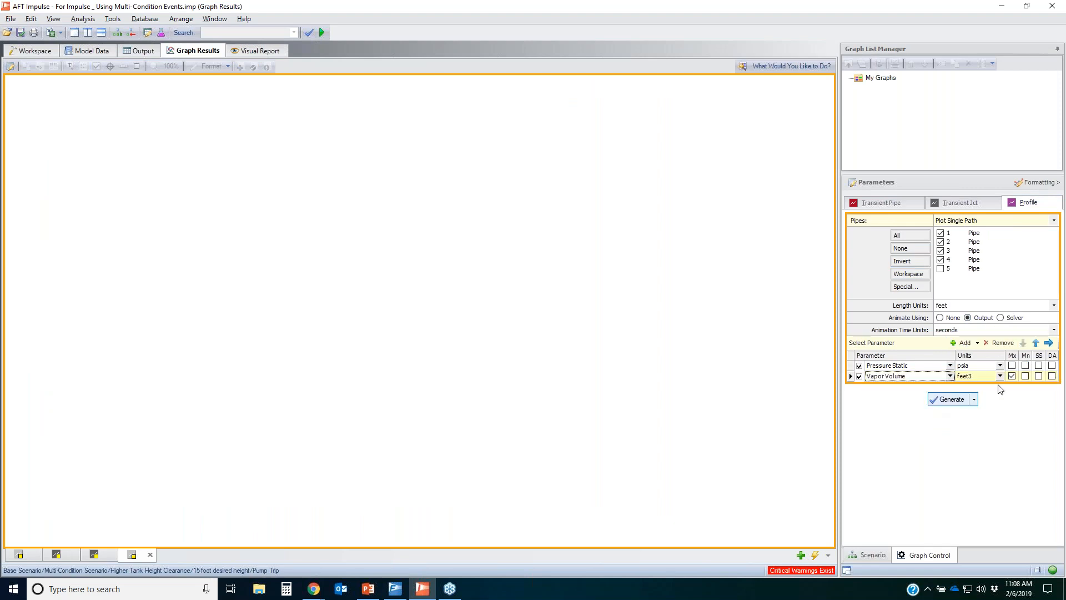
click(1011, 376)
click(952, 399)
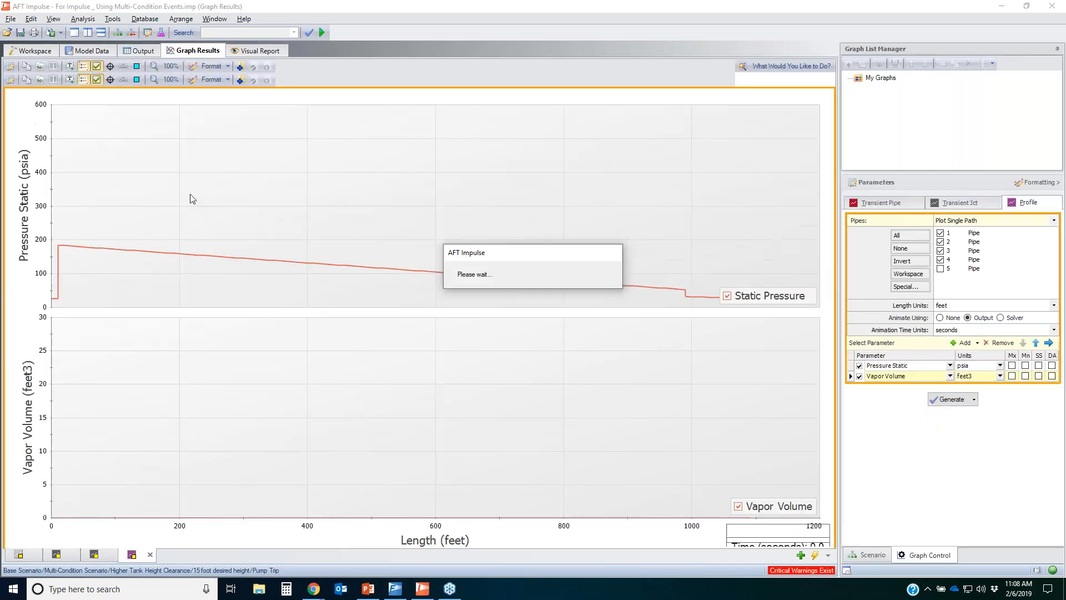
Show the junction locations on the profile graphs, play the animation from about 21 seconds, and pause it at about 21.7 seconds.
click(136, 80)
drag(305, 65, 318, 65)
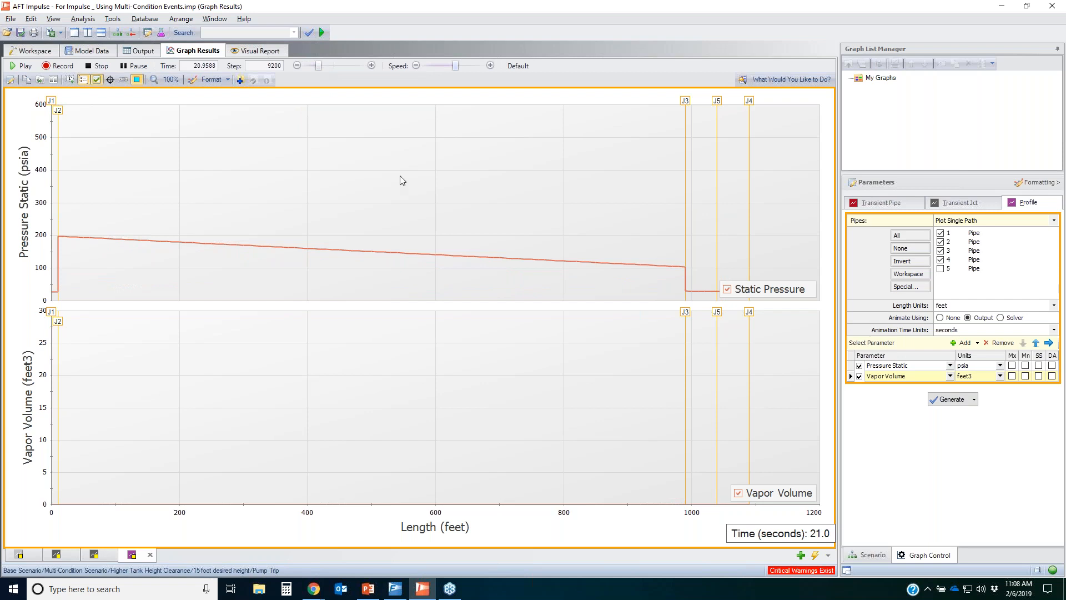
click(12, 66)
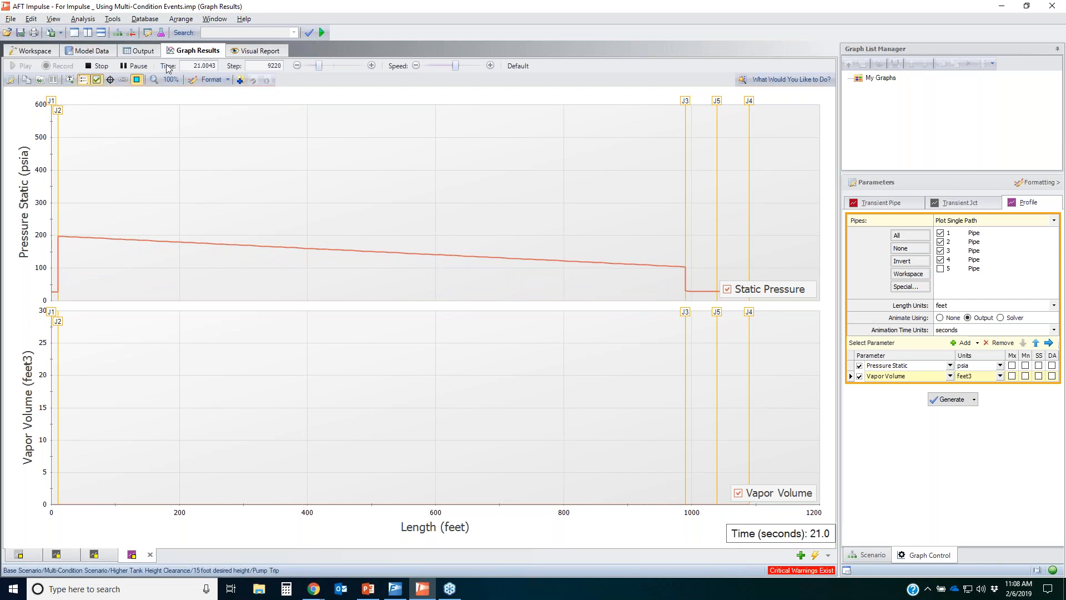
click(127, 67)
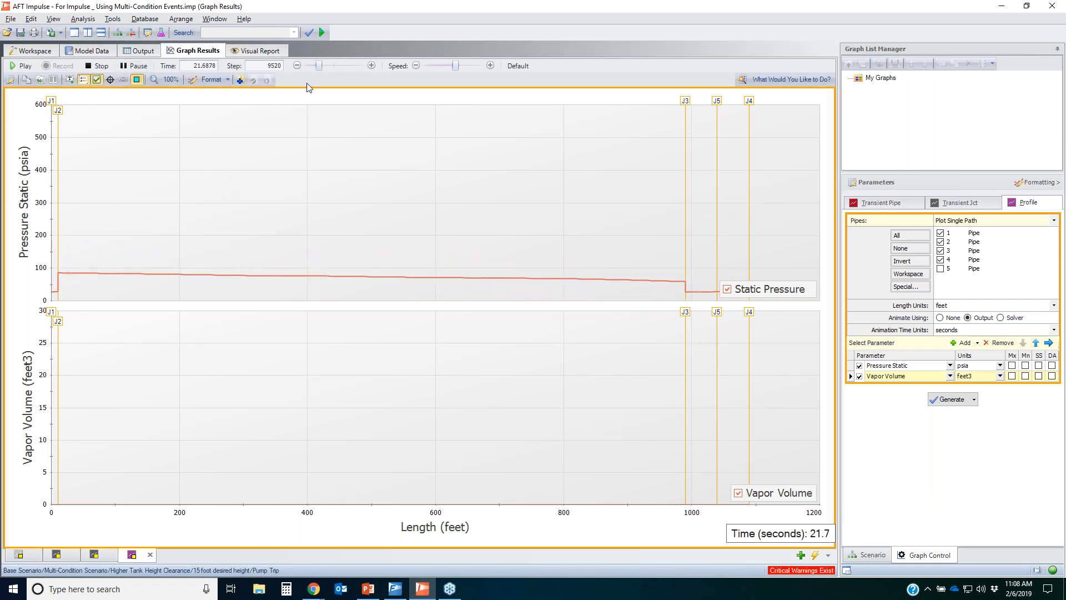
Rewind the profile animation to about 18.3 seconds and replay it at a slightly slower speed.
click(314, 67)
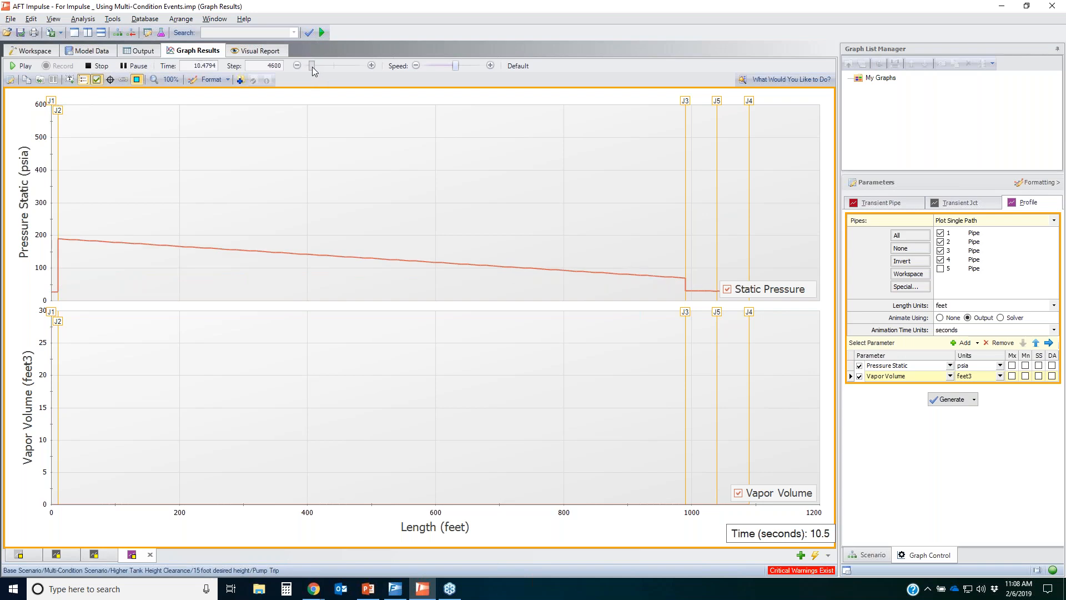
drag(313, 70, 318, 69)
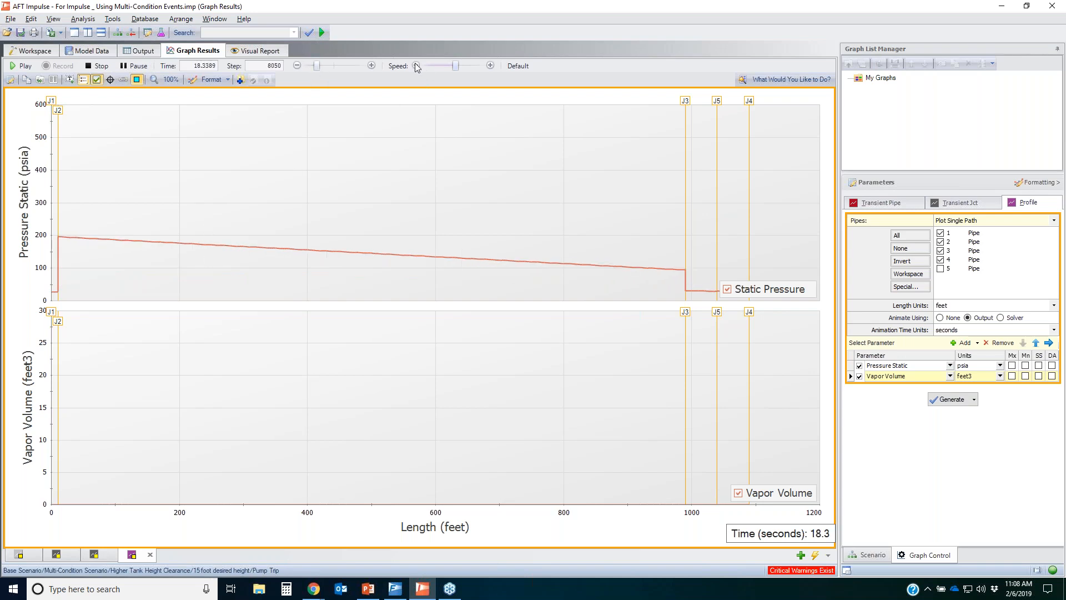
click(21, 66)
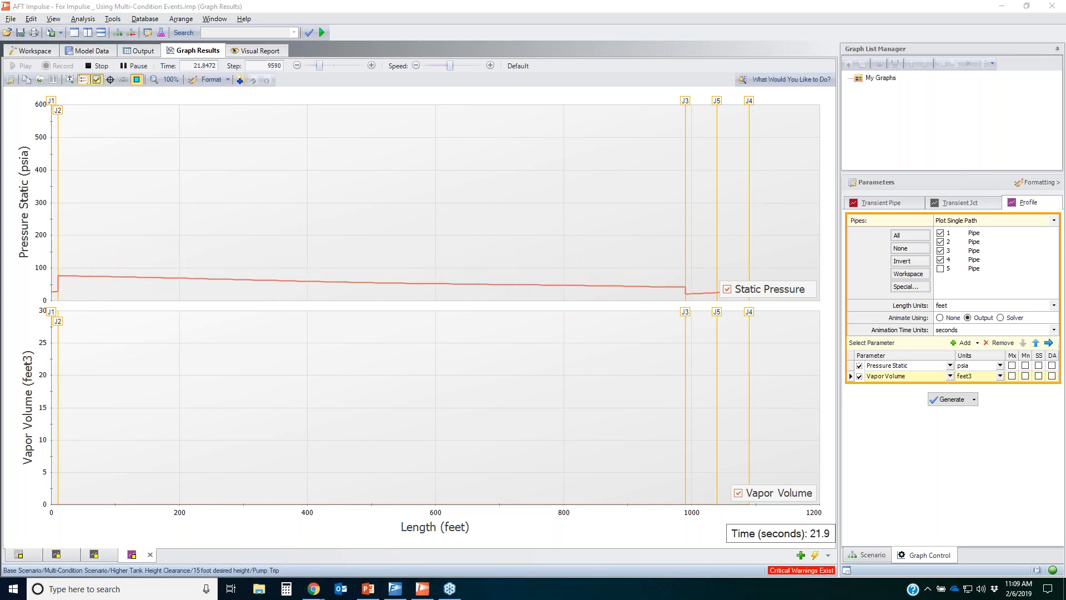
Temporarily circle the static pressure profile, the section around J3 to J4, and the vapor volume plot, and clear the markings.
mouse_move(201, 264)
mouse_down()
mouse_move(209, 309)
mouse_move(355, 241)
mouse_up()
drag(686, 284, 721, 278)
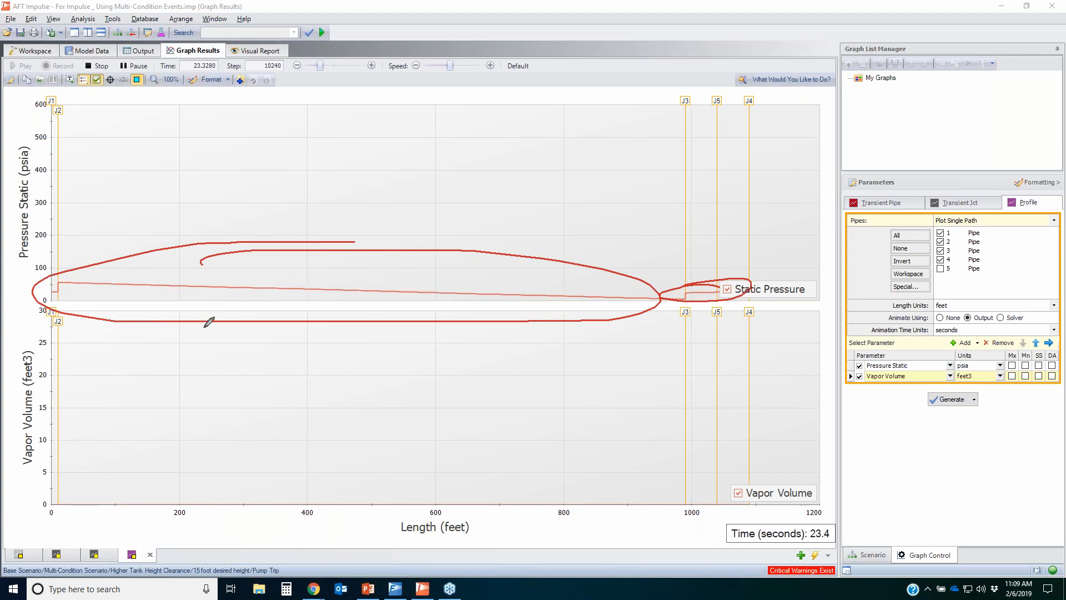
drag(22, 484, 173, 450)
mouse_move(612, 442)
mouse_down()
mouse_move(76, 435)
mouse_move(411, 424)
mouse_up()
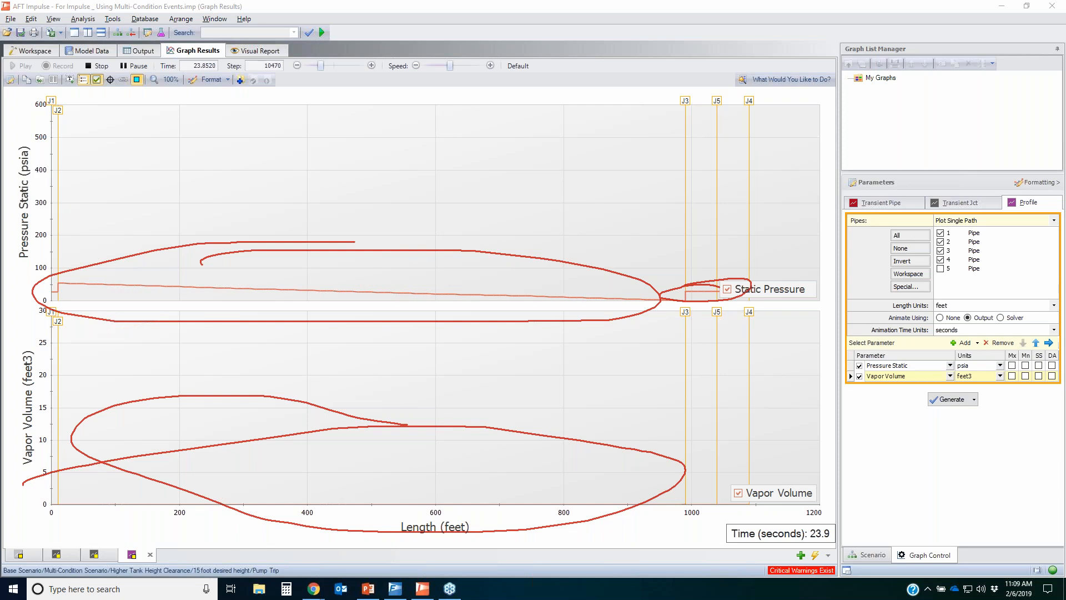
key(Escape)
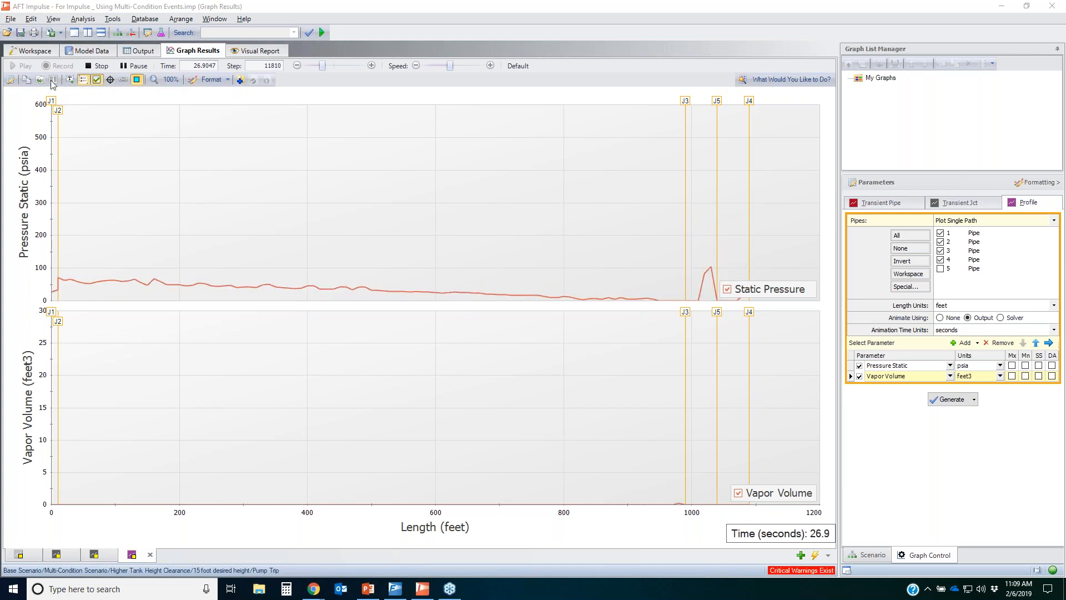
Switch to the PowerPoint presentation, start the slide show from slide 13, and advance to slide 14.
click(35, 51)
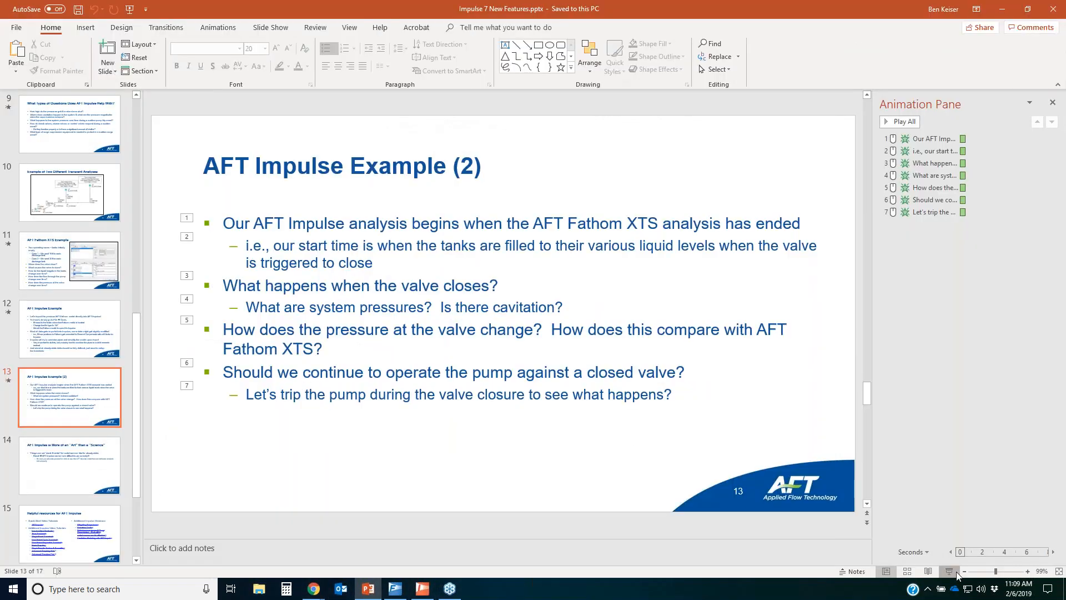
click(955, 573)
click(520, 453)
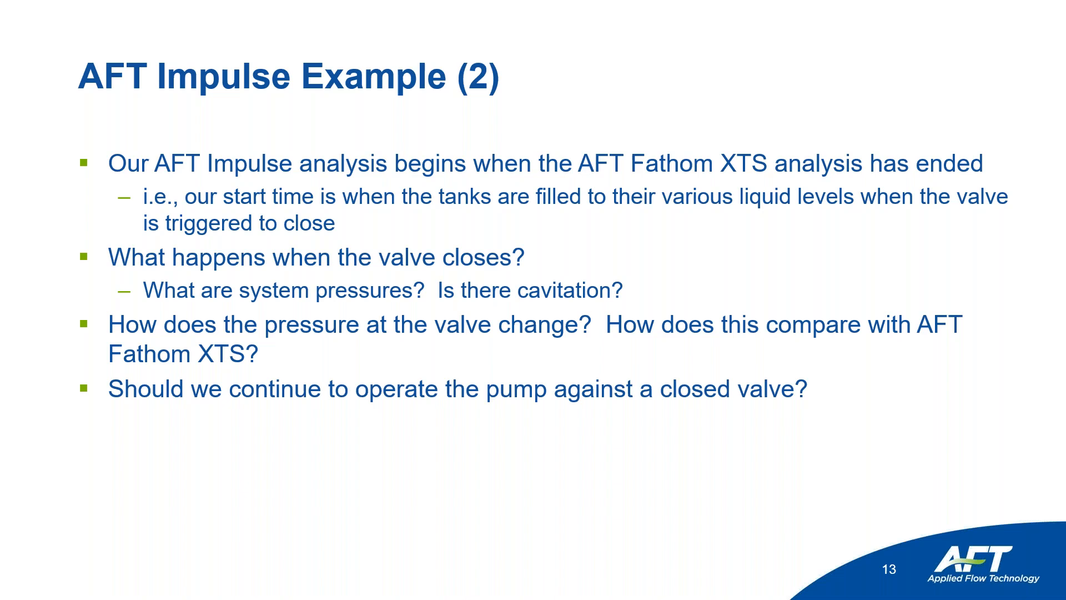
key(Right)
key(Right)
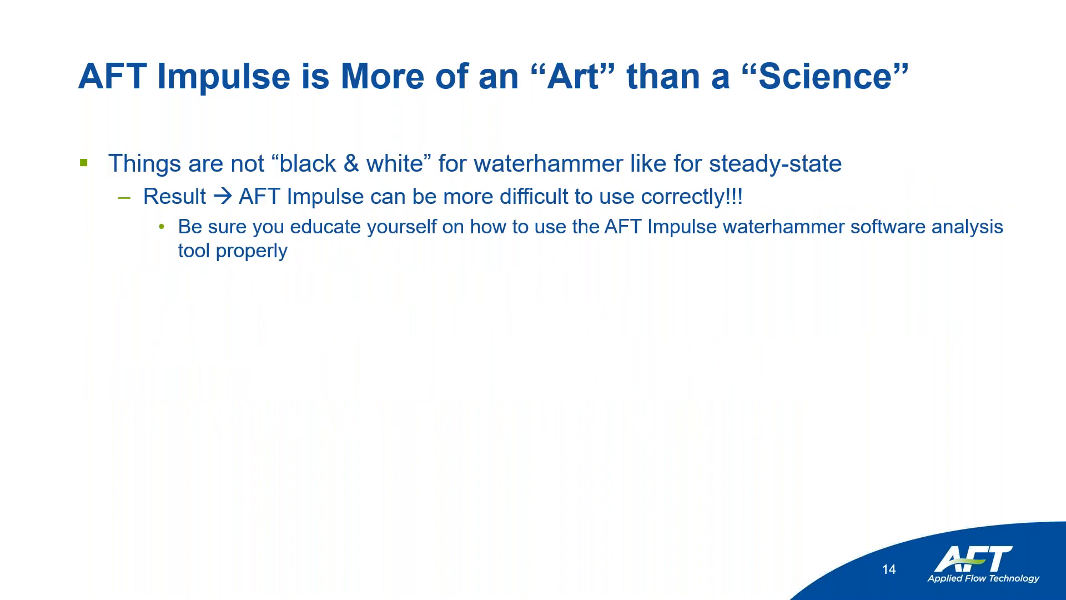